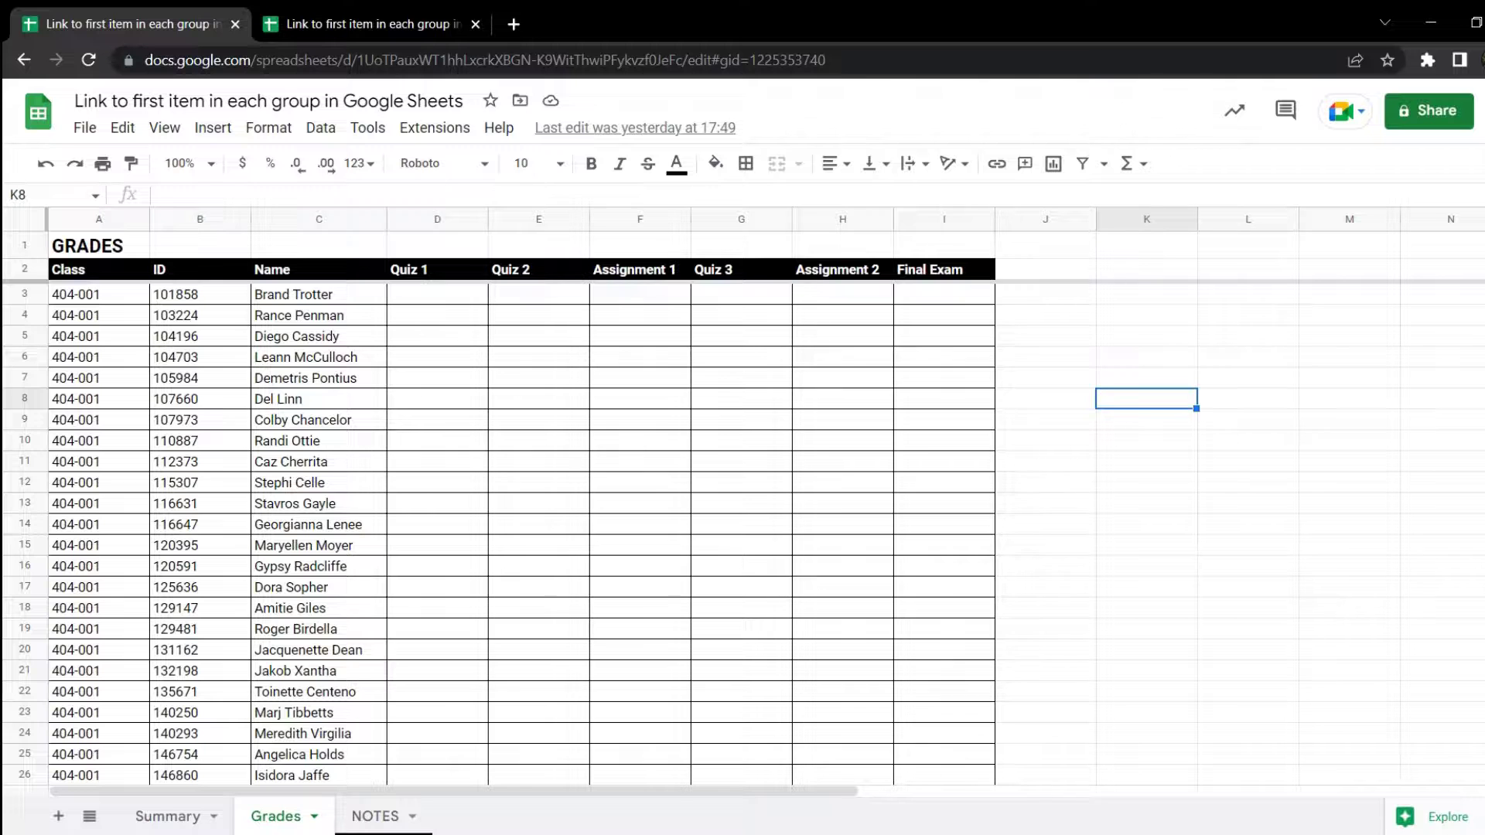
# - Look through the student rows and class groups on the Grades sheet as far as class 404-008
pyautogui.scroll(-15, 523, 534)
pyautogui.scroll(-20, 1479, 490)
pyautogui.moveTo(1479, 489); pyautogui.dragTo(1421, 286)
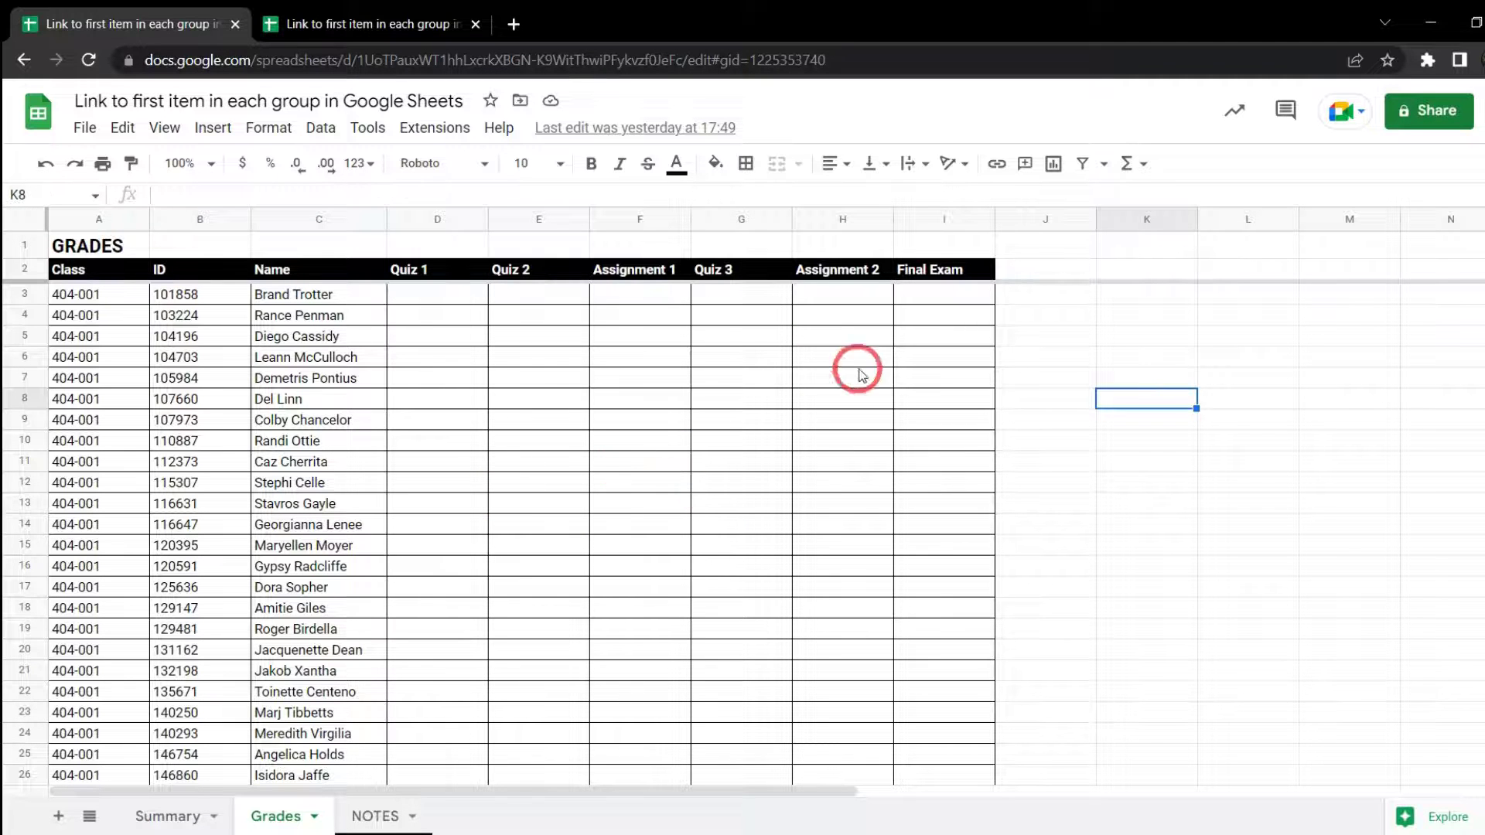
pyautogui.scroll(-10, 478, 410)
pyautogui.scroll(-20, 478, 410)
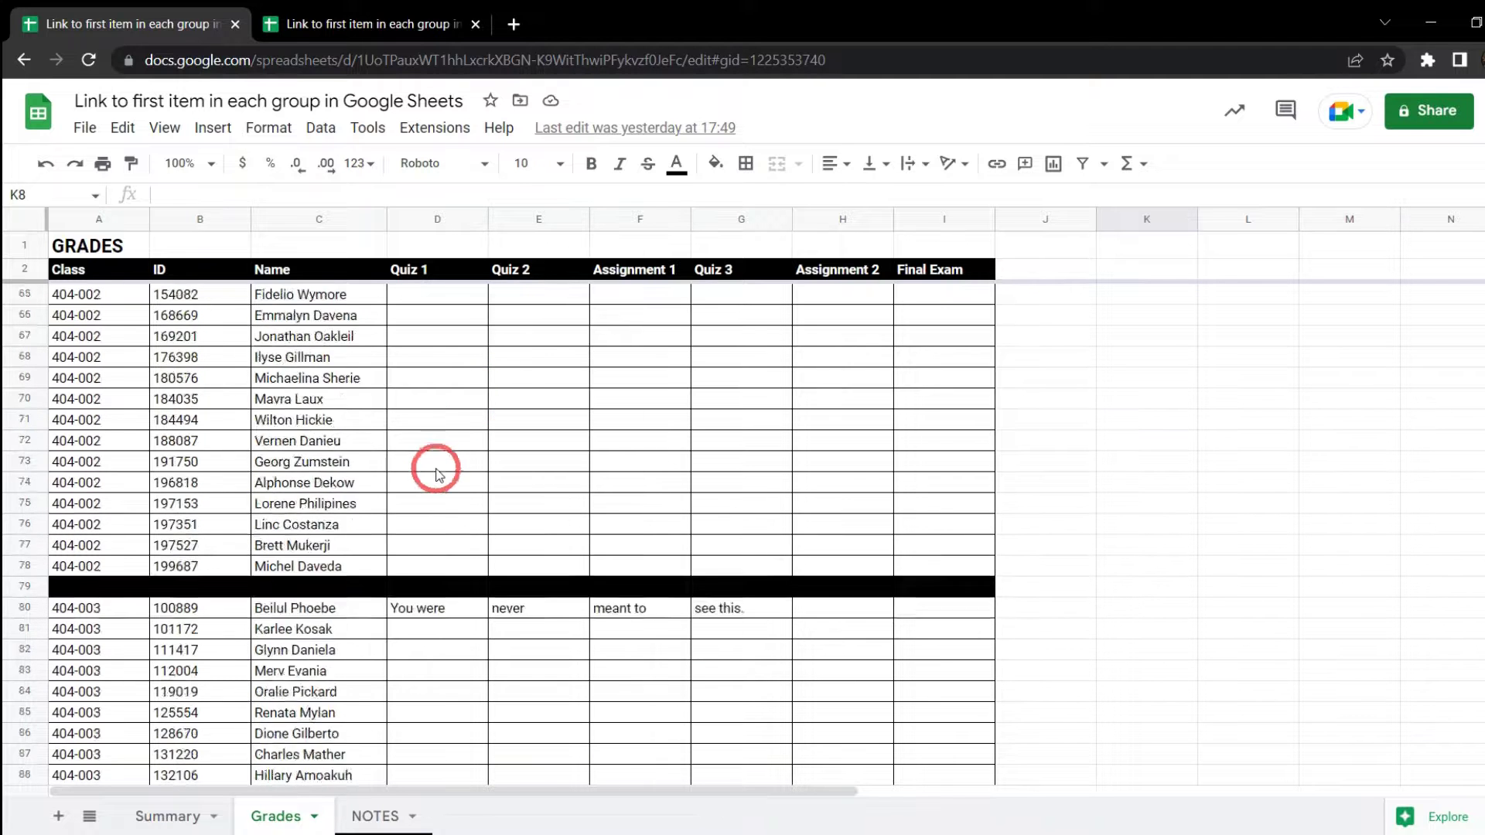
pyautogui.scroll(-8, 441, 513)
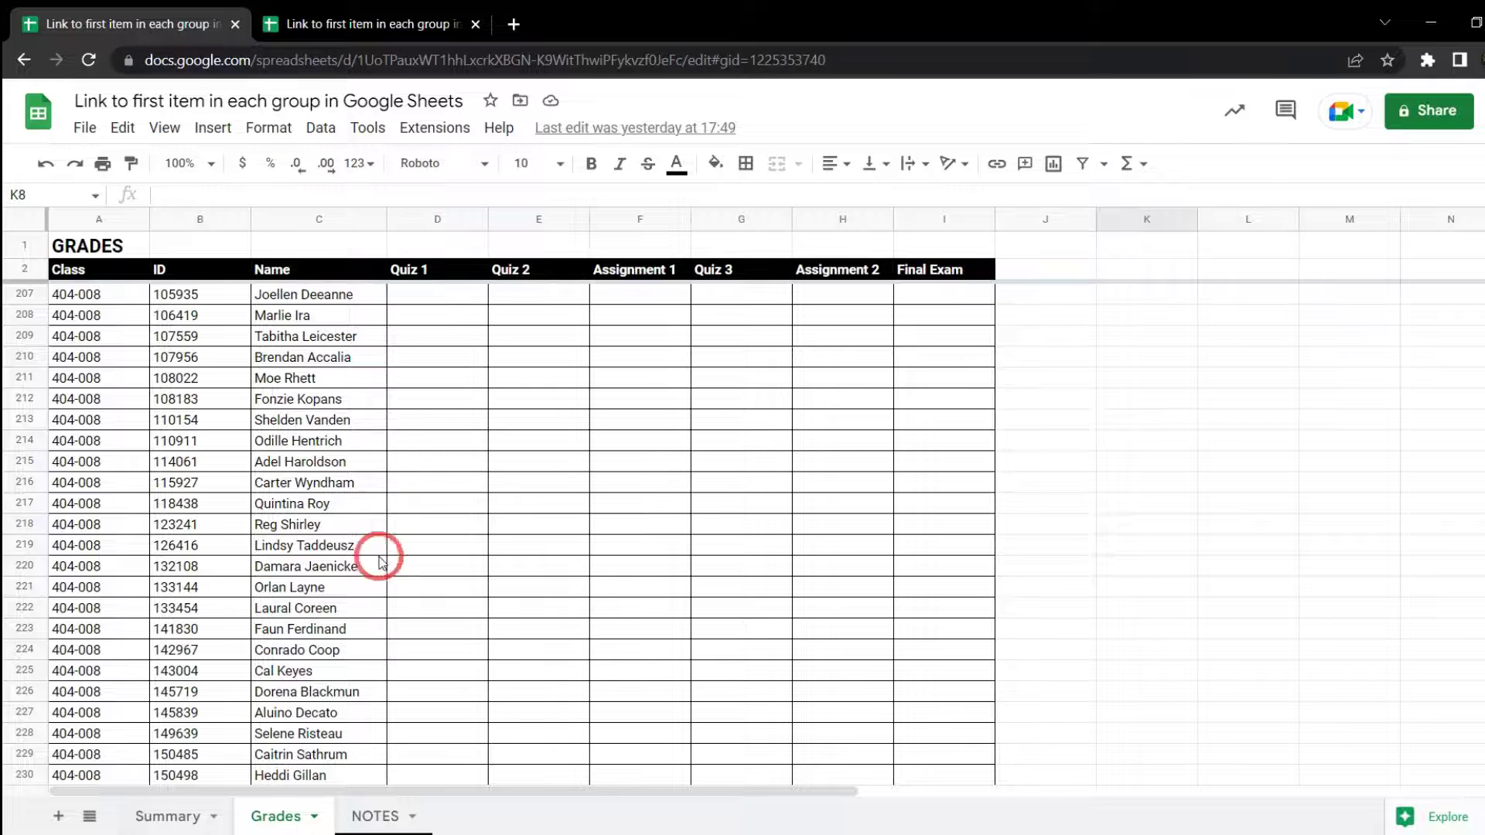
# - Follow the 404-015 class link on the Summary sheet to its section in Grades
pyautogui.click(188, 806)
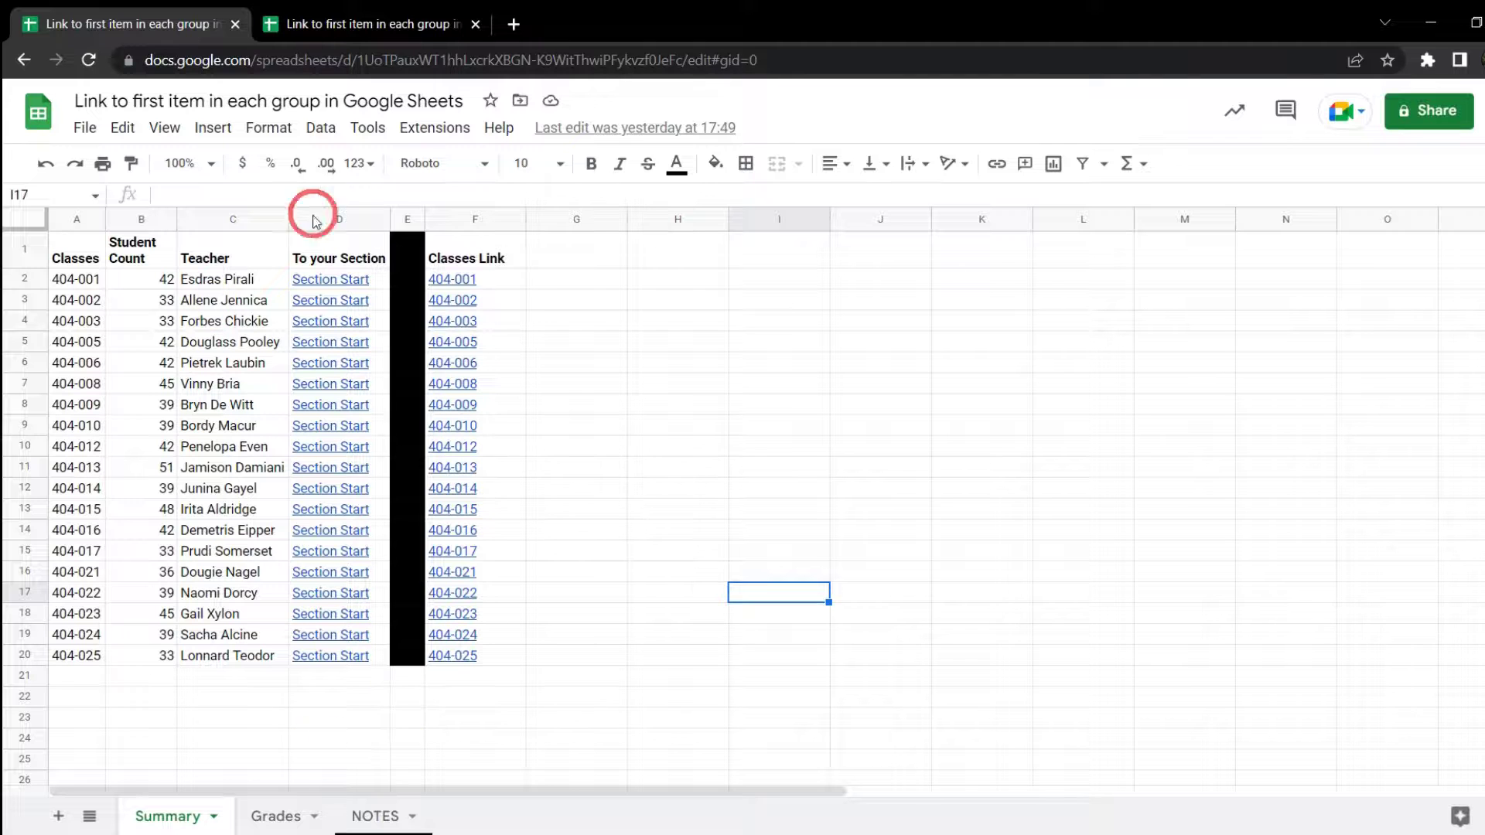
pyautogui.moveTo(464, 508)
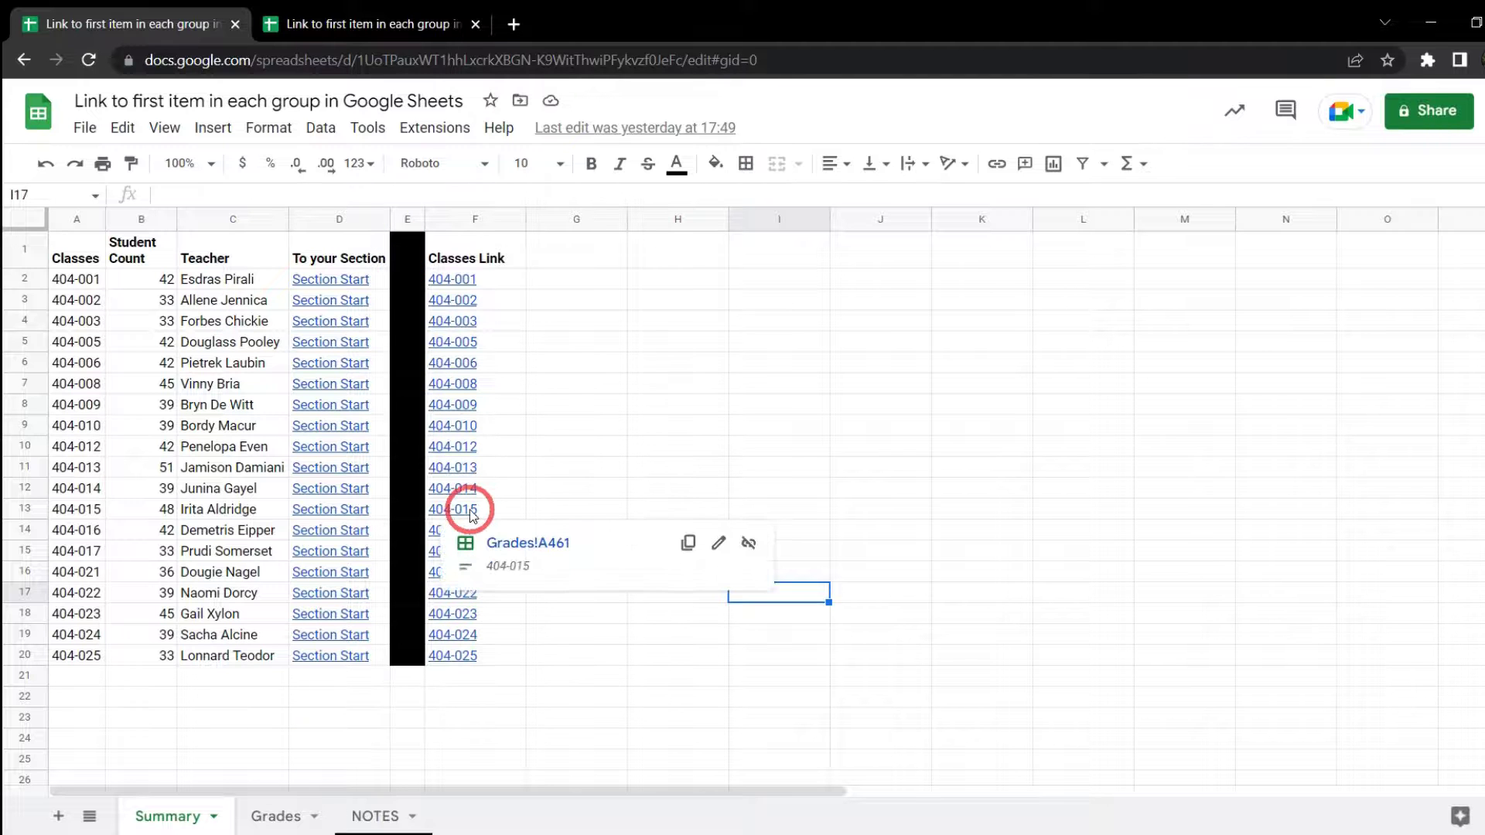
pyautogui.click(524, 545)
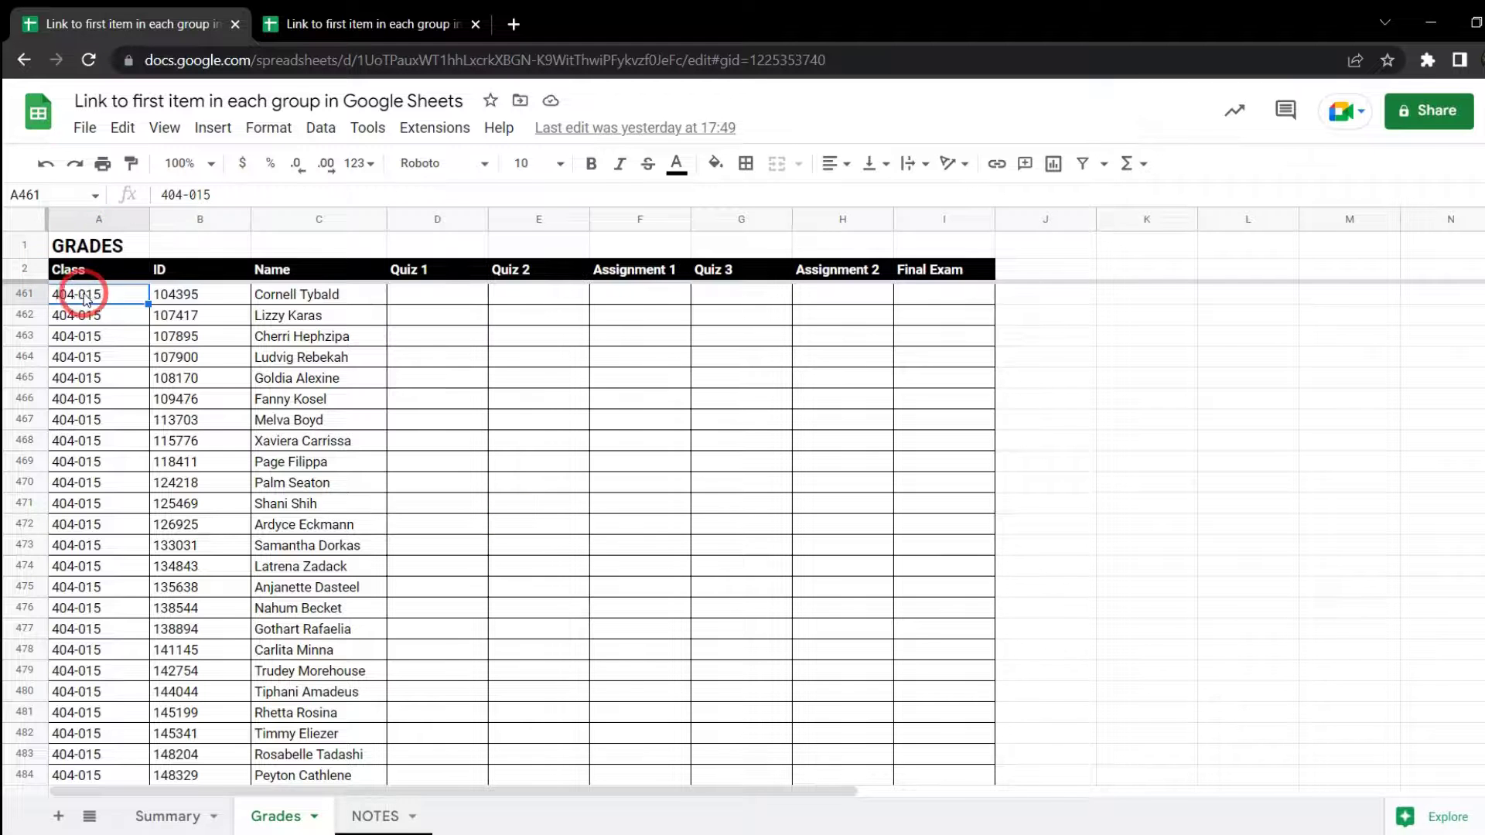
# - Follow the Section Start links for classes 404-003 and 404-022 from the Summary sheet
pyautogui.click(200, 814)
pyautogui.click(337, 321)
pyautogui.click(414, 354)
pyautogui.click(170, 817)
pyautogui.click(345, 592)
pyautogui.click(464, 626)
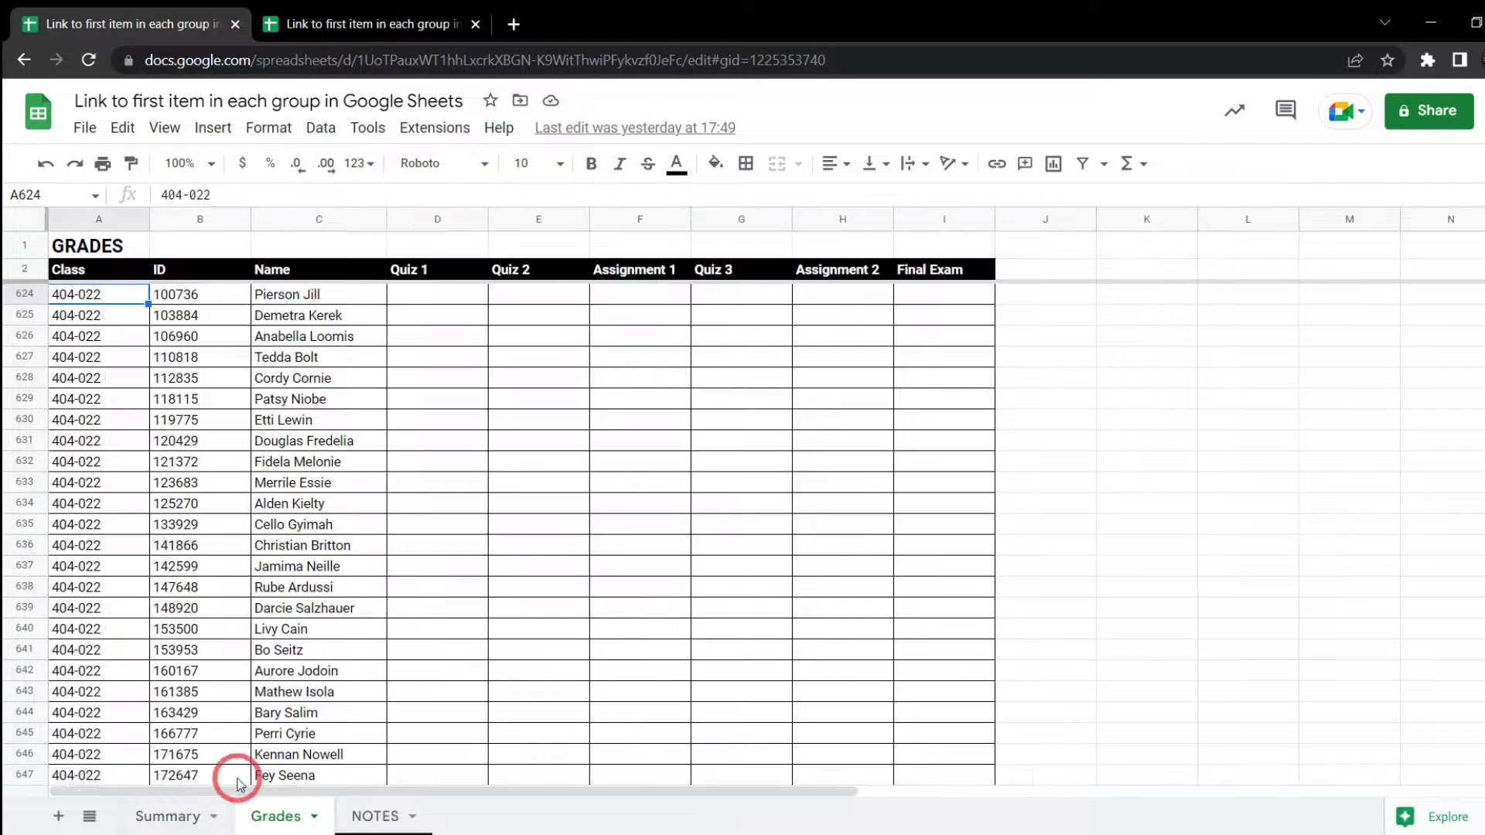
# - Follow the 404-024 class link from the Summary sheet and return to Summary
pyautogui.click(164, 813)
pyautogui.click(457, 640)
pyautogui.click(474, 680)
pyautogui.scroll(4, 215, 441)
pyautogui.click(166, 814)
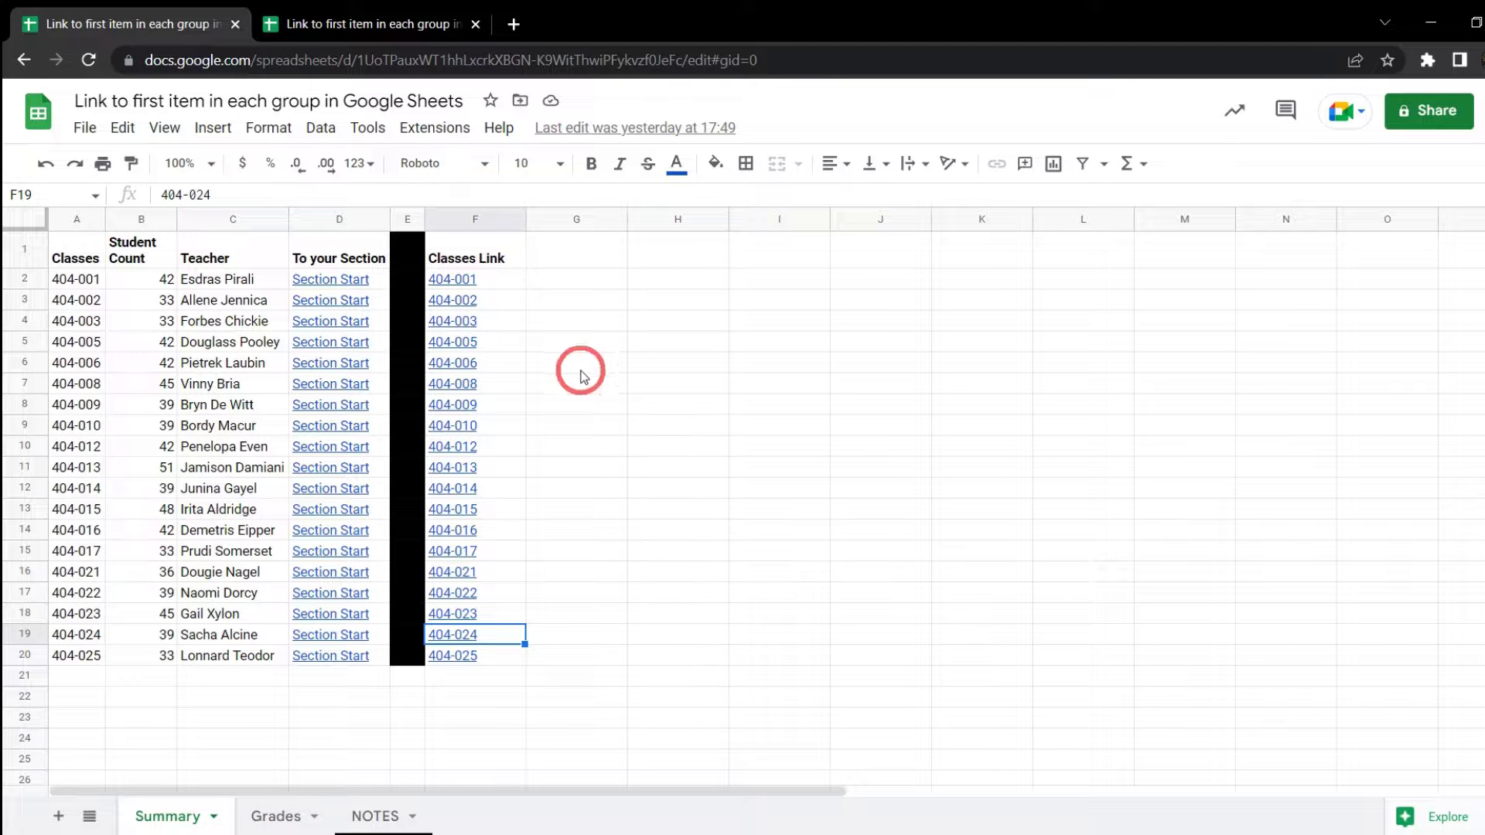
# - Switch to the STARTER spreadsheet and review the Classes, Student Count, To your Section and Classes Link columns on Summary
pyautogui.click(598, 291)
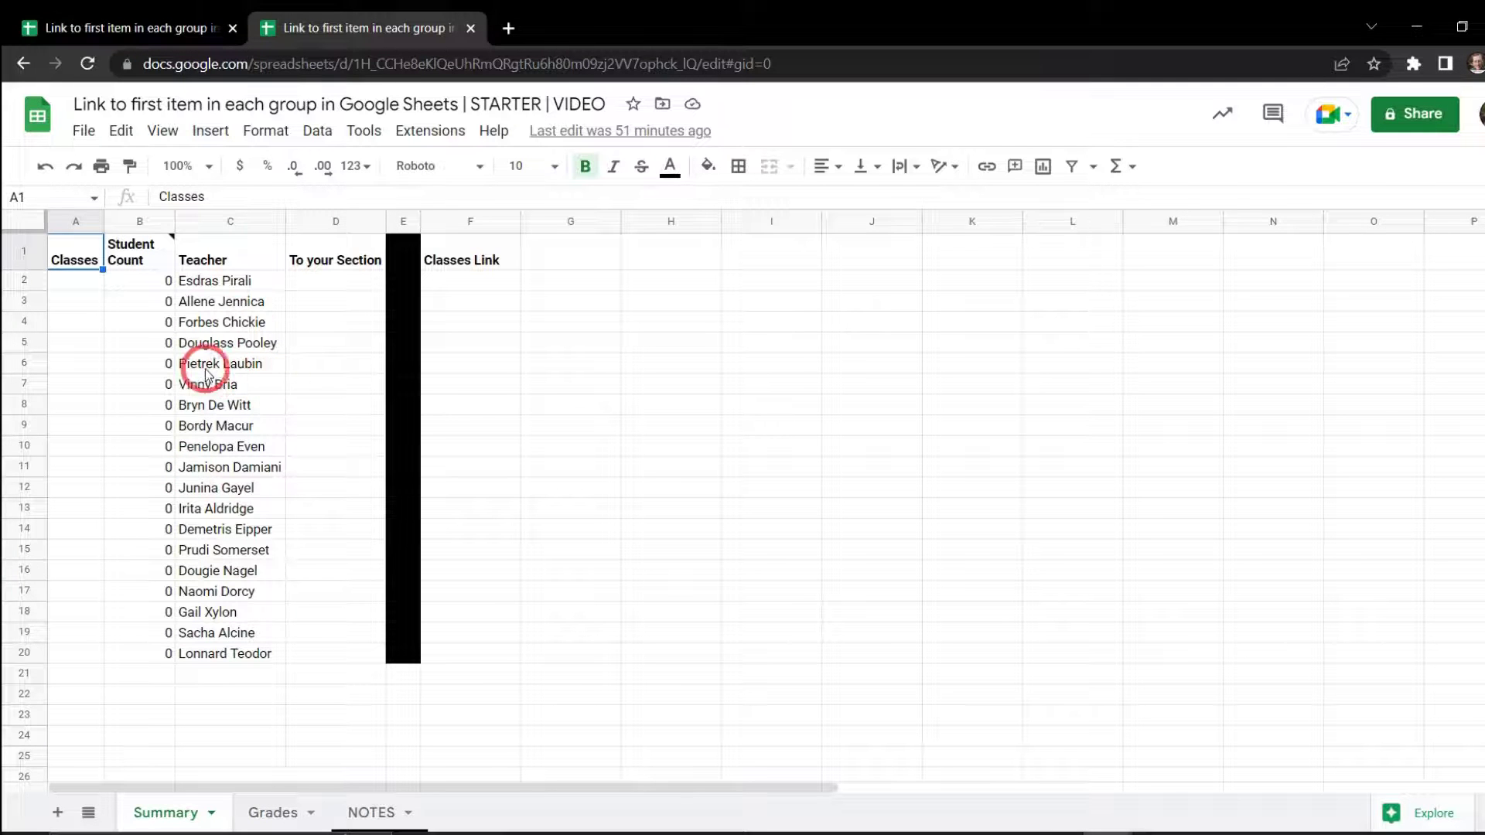
pyautogui.click(82, 289)
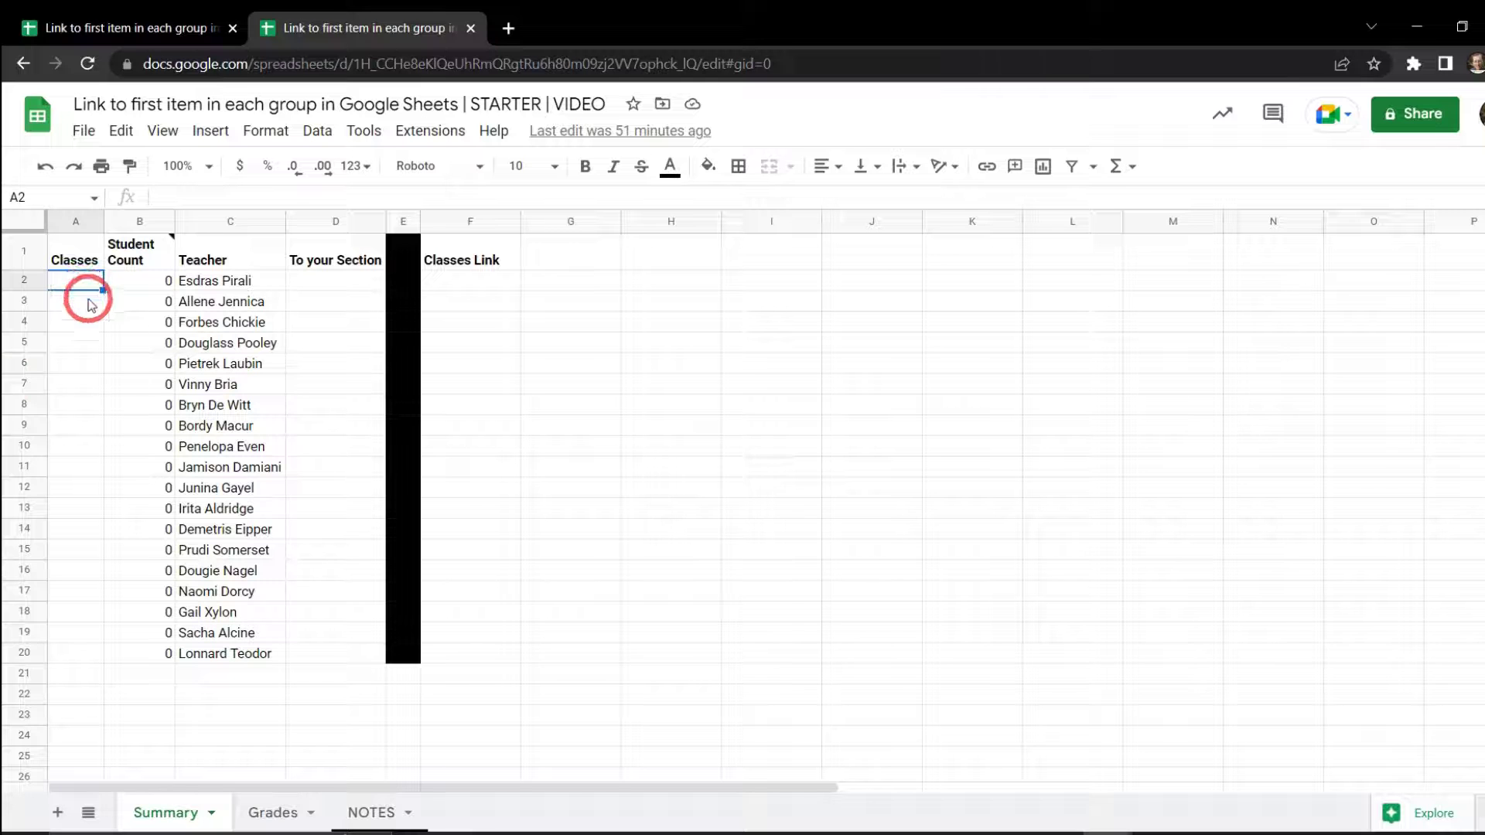
pyautogui.moveTo(126, 255)
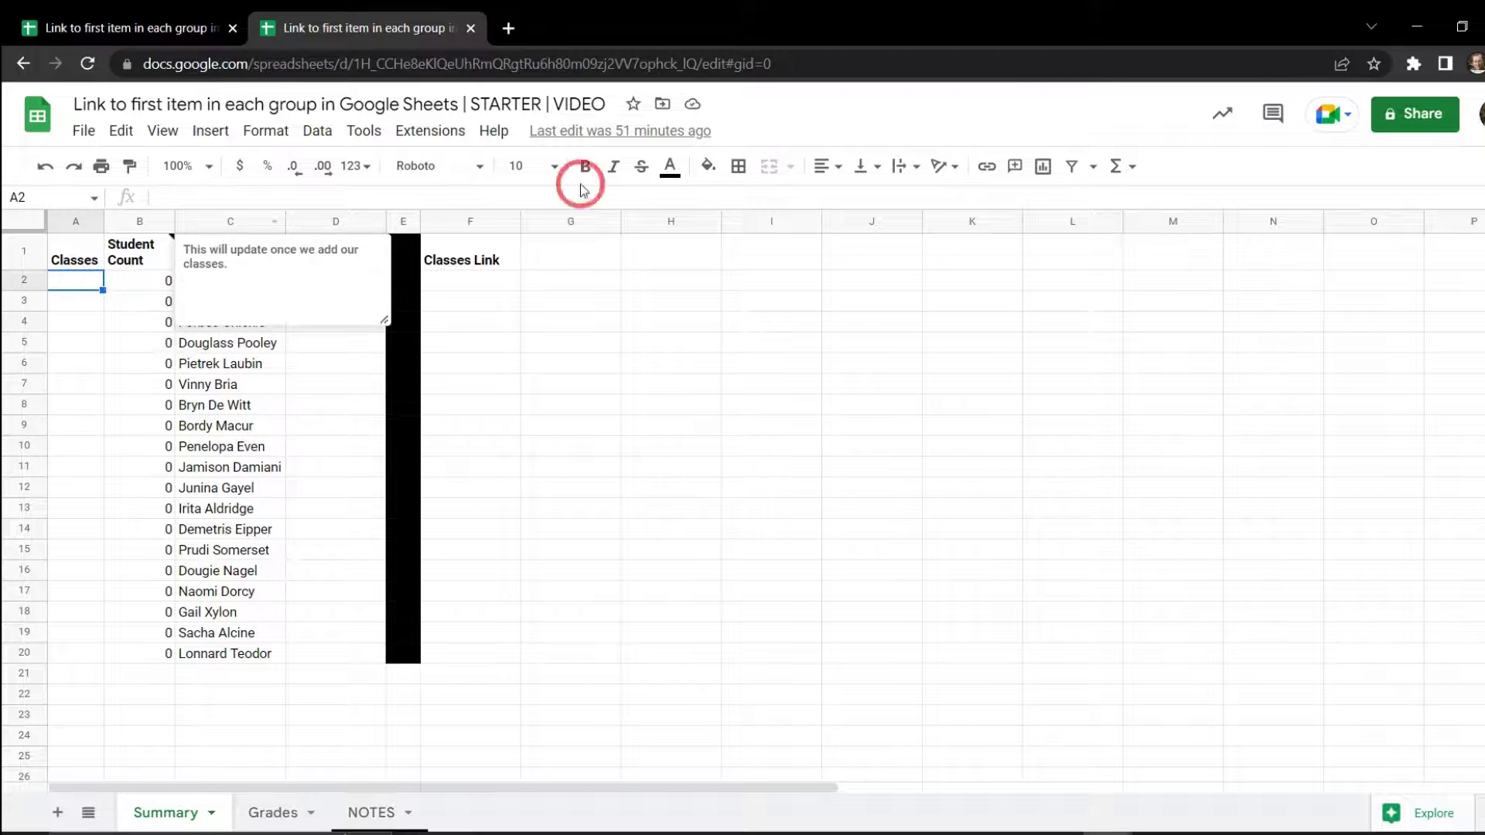
pyautogui.click(87, 290)
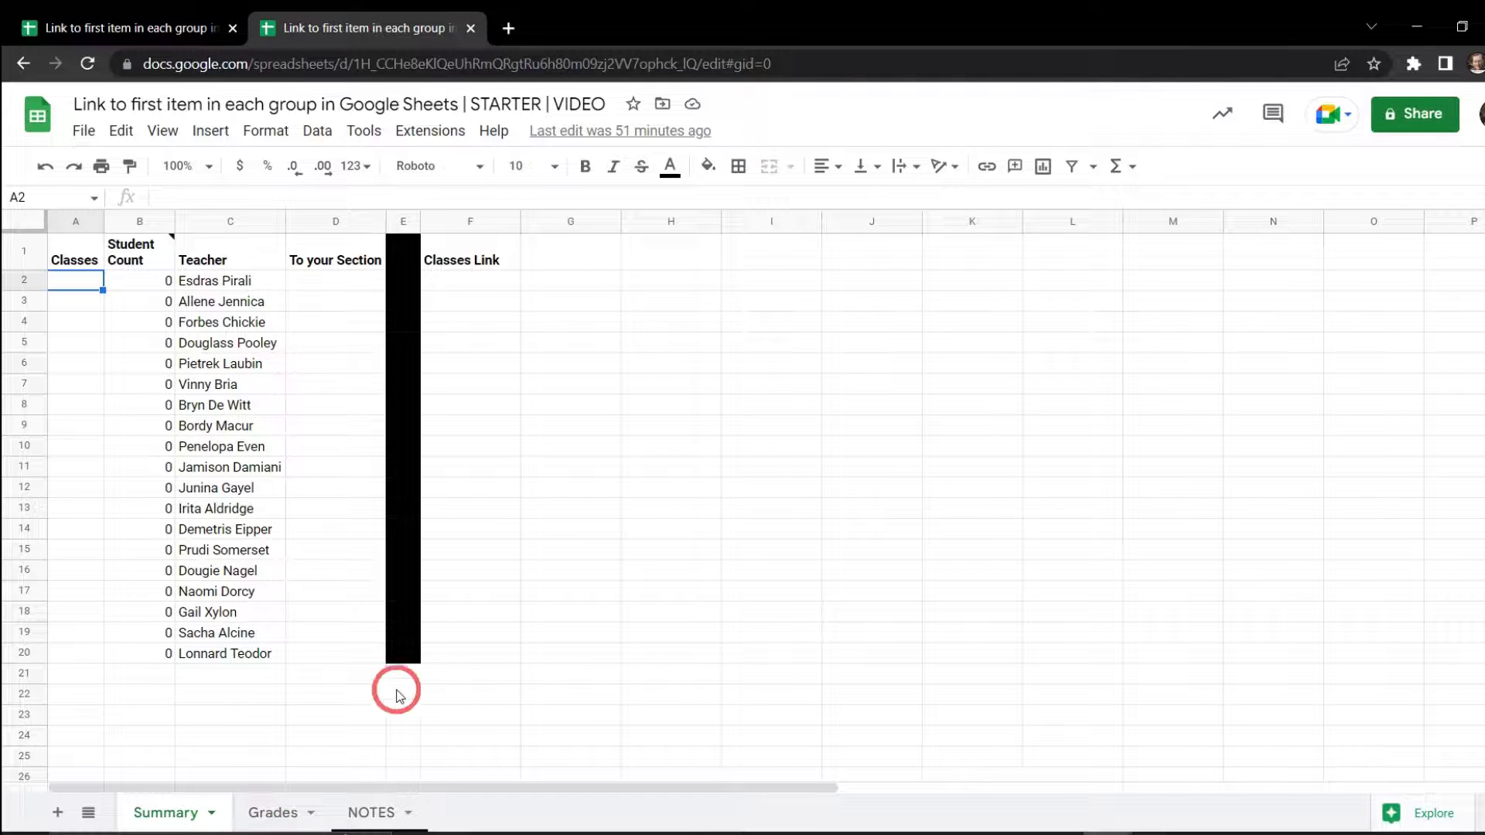
pyautogui.click(364, 293)
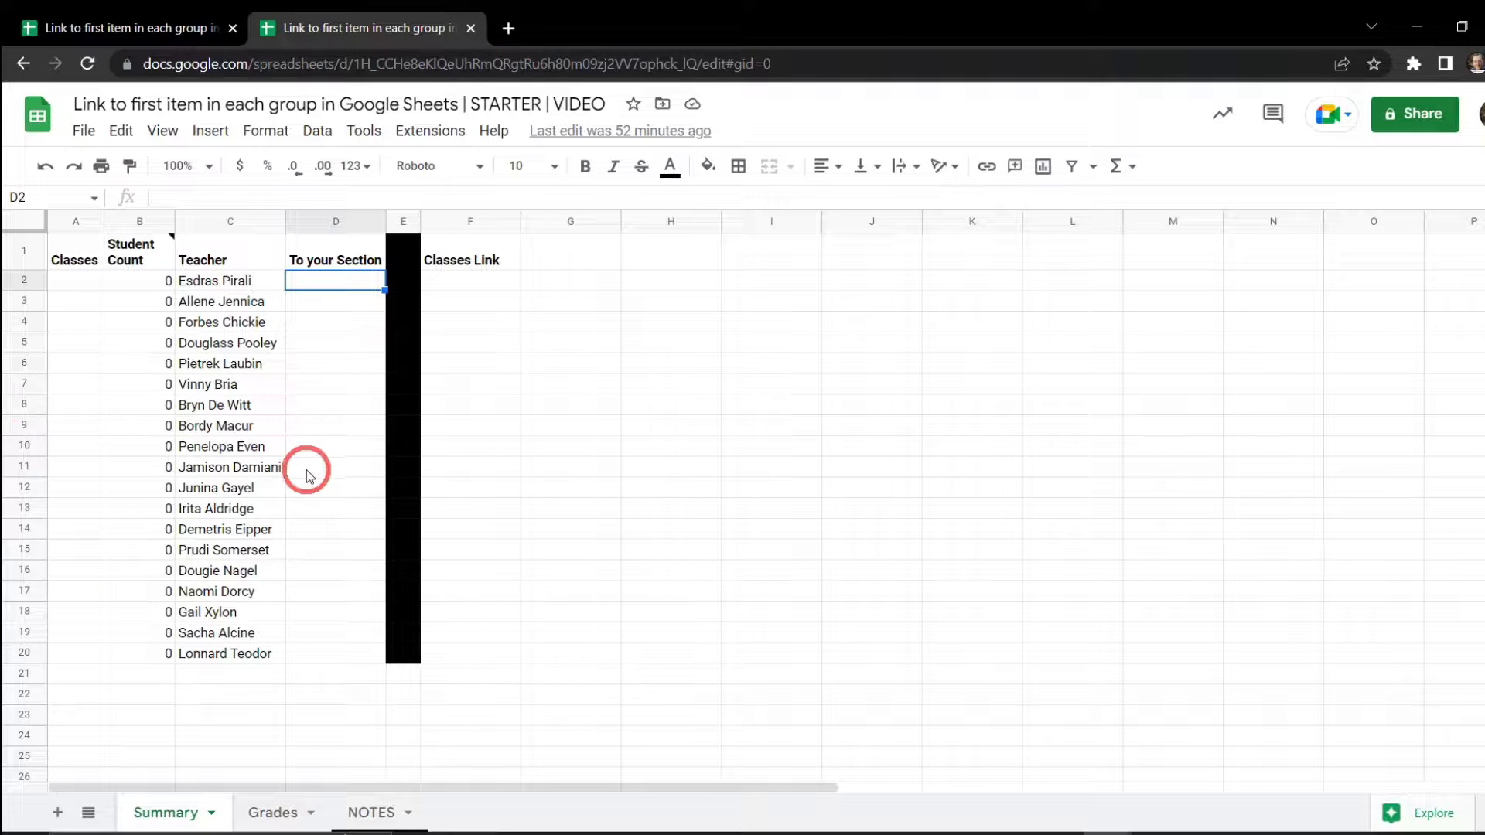
pyautogui.click(499, 291)
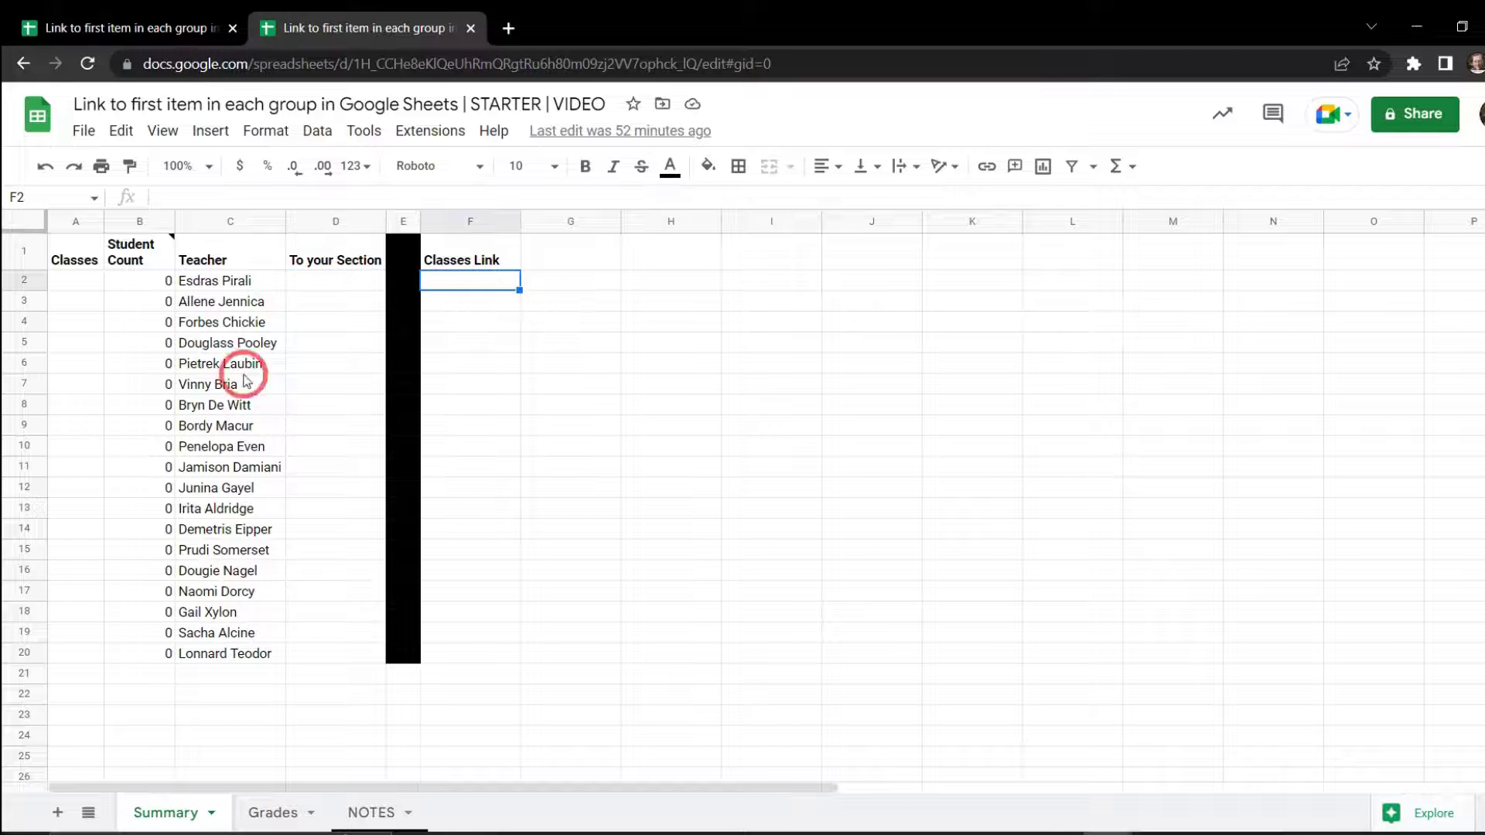
pyautogui.click(469, 286)
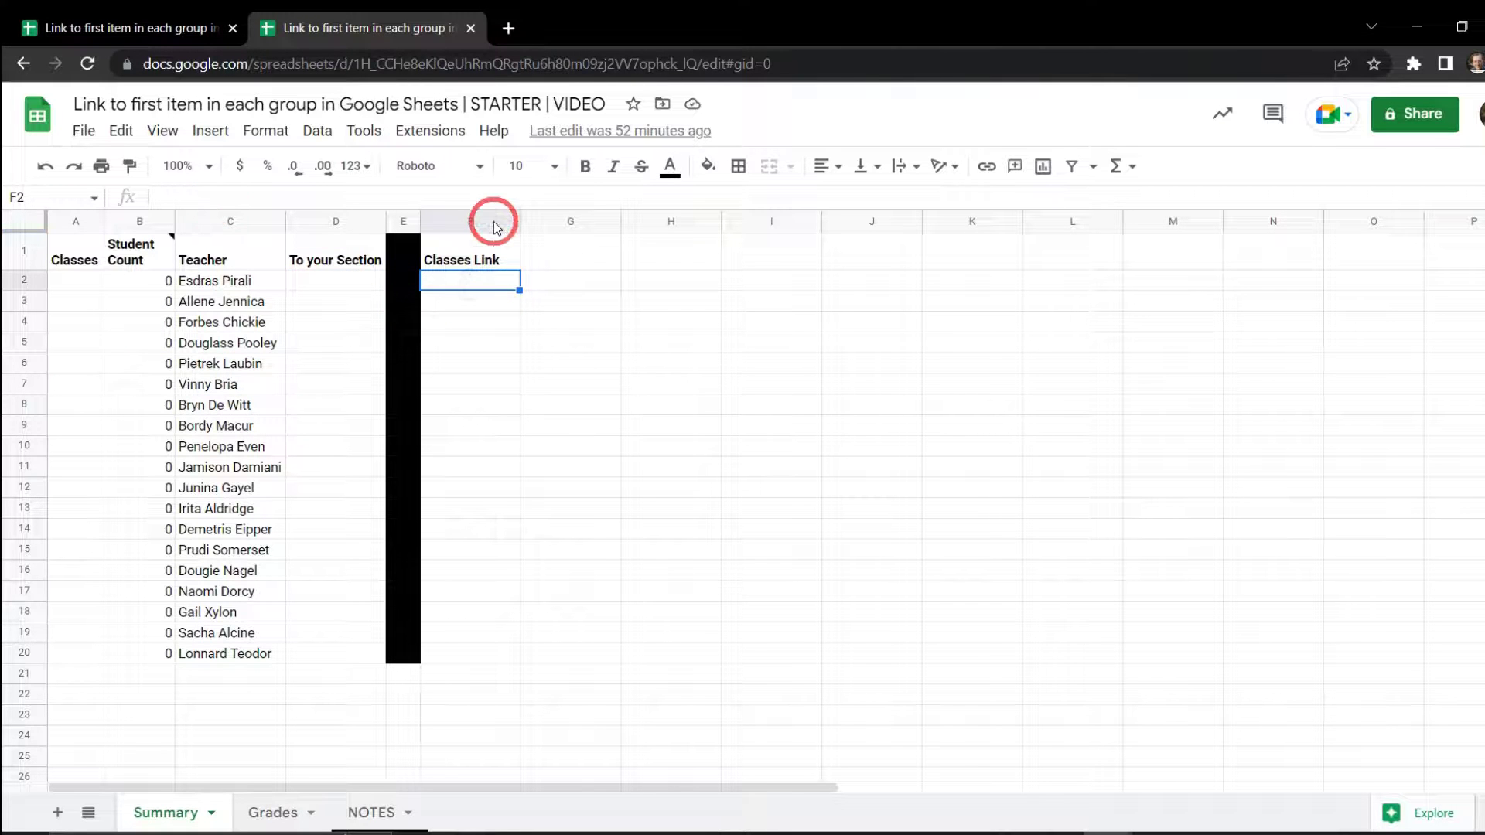
# - Look through the class groups on the starter spreadsheet's Grades sheet
pyautogui.click(274, 812)
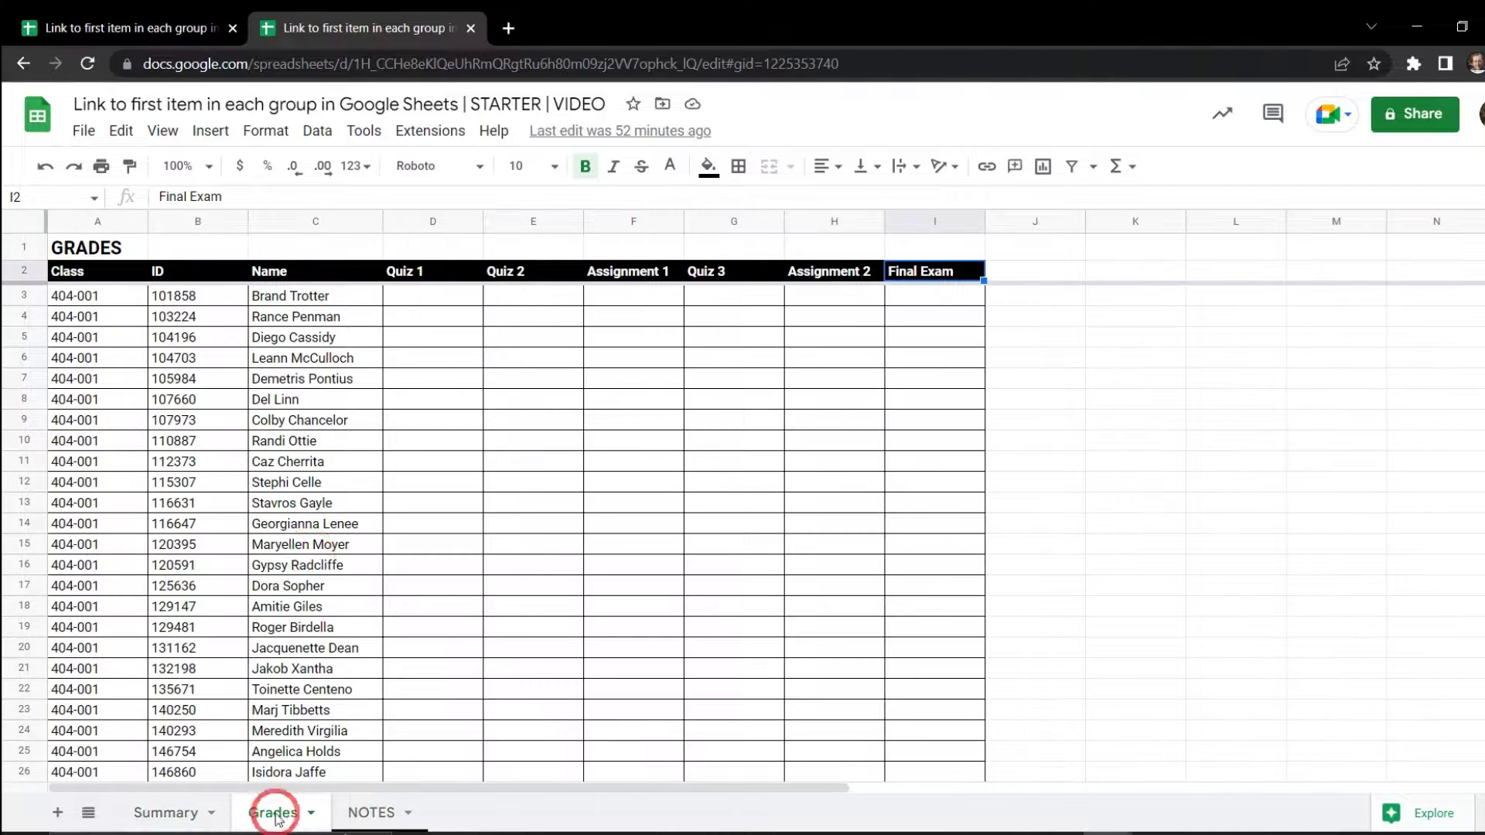
pyautogui.scroll(-10, 325, 375)
pyautogui.scroll(-20, 333, 379)
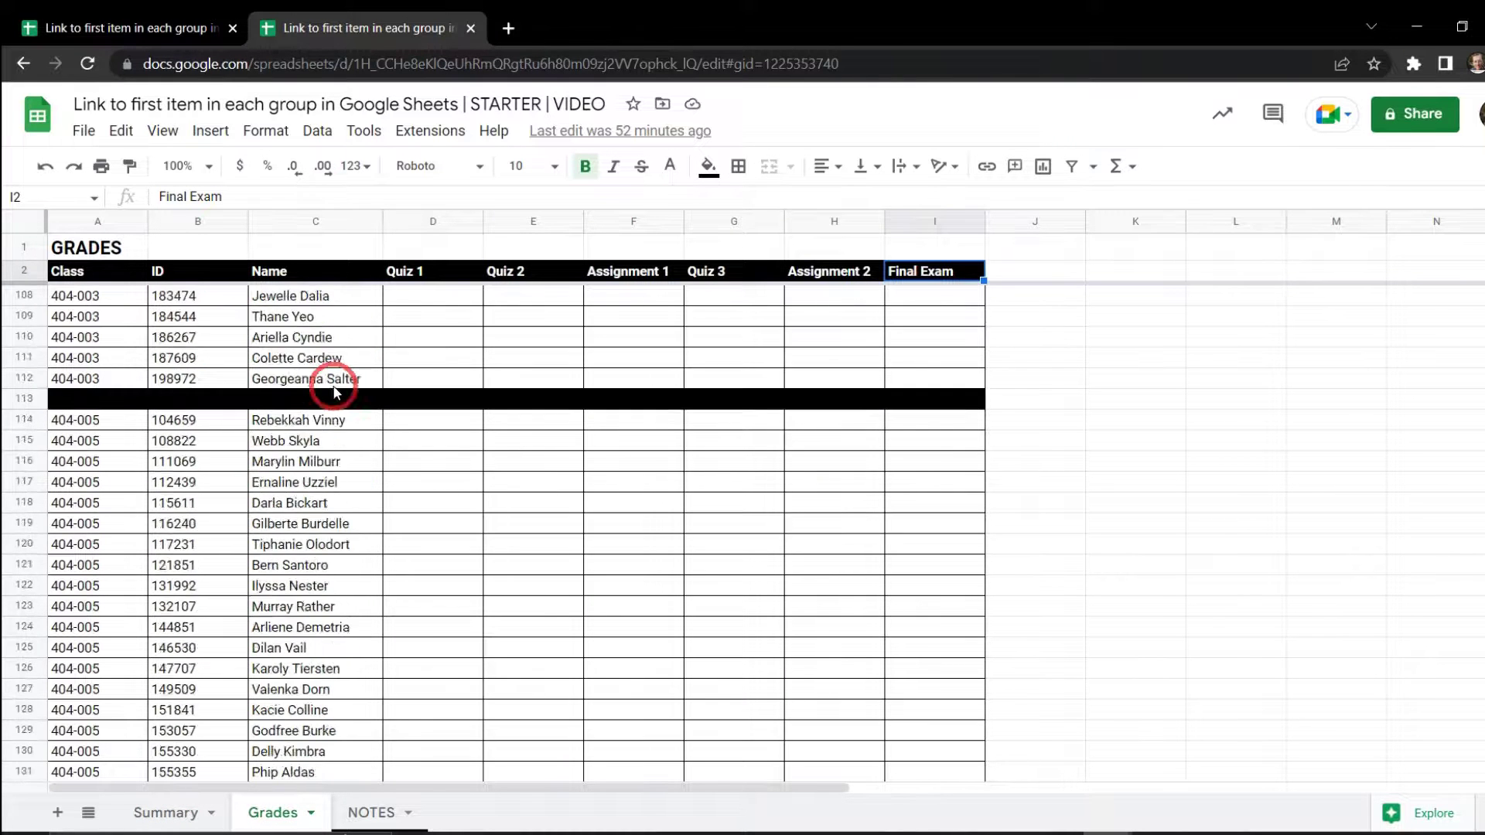
# - Enter the formula =UNIQUE(Grades!A3:A) in cell A2 of the Summary sheet to list each class once
pyautogui.click(159, 813)
pyautogui.click(68, 282)
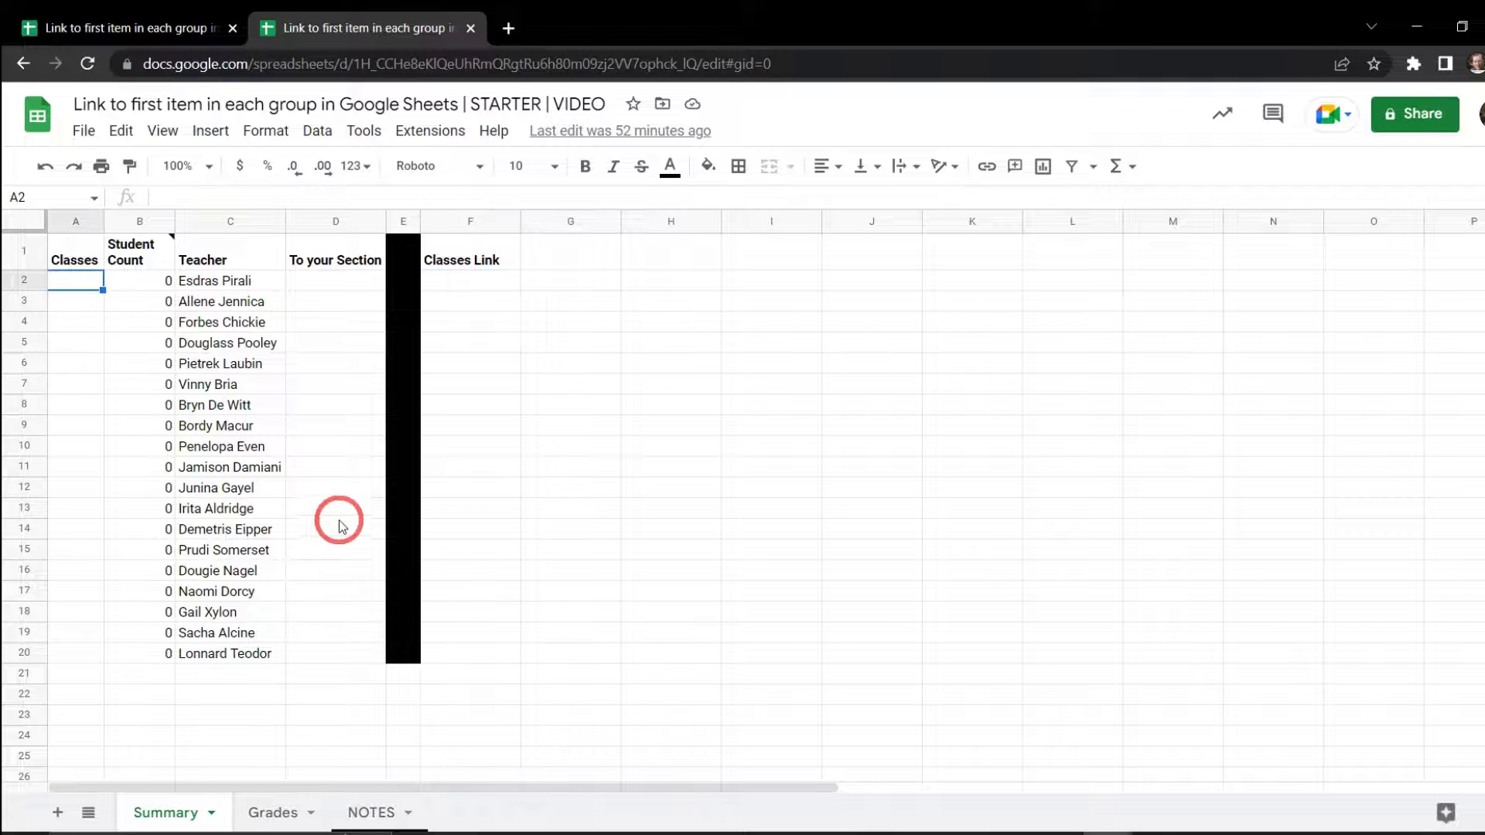
pyautogui.write('=')
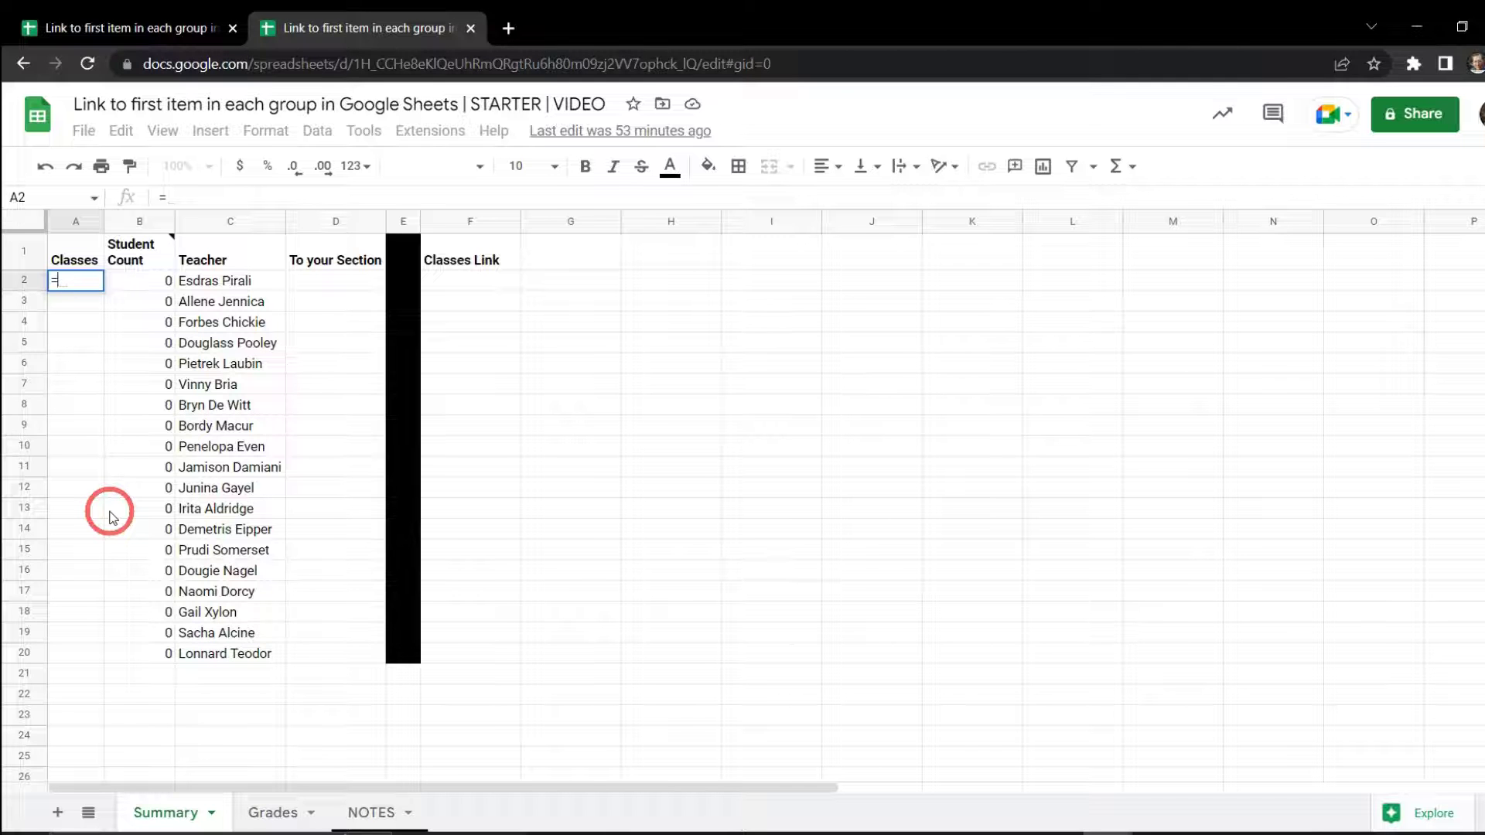
pyautogui.write('U')
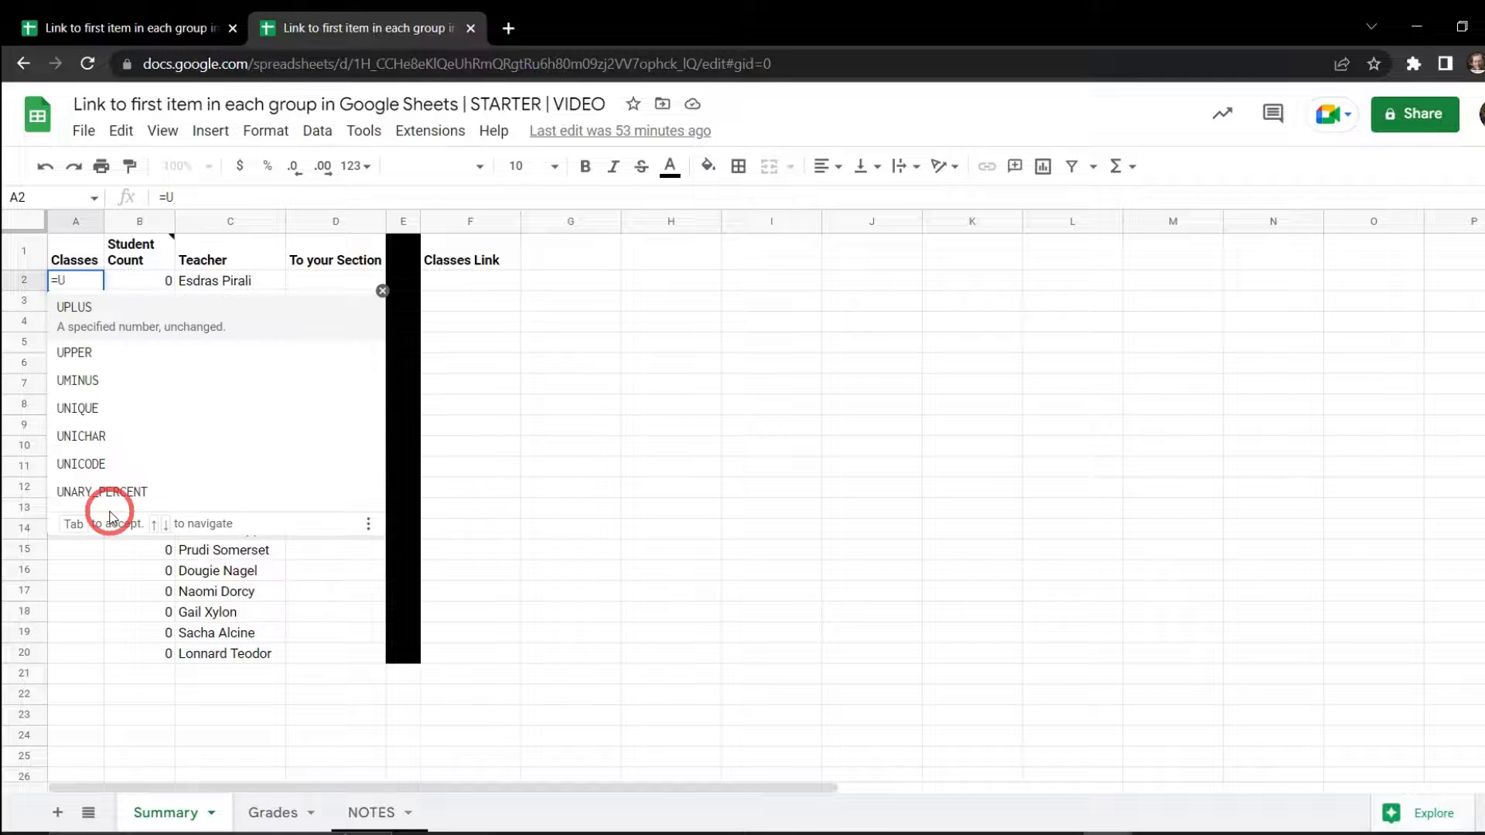
pyautogui.write('NIQUE(')
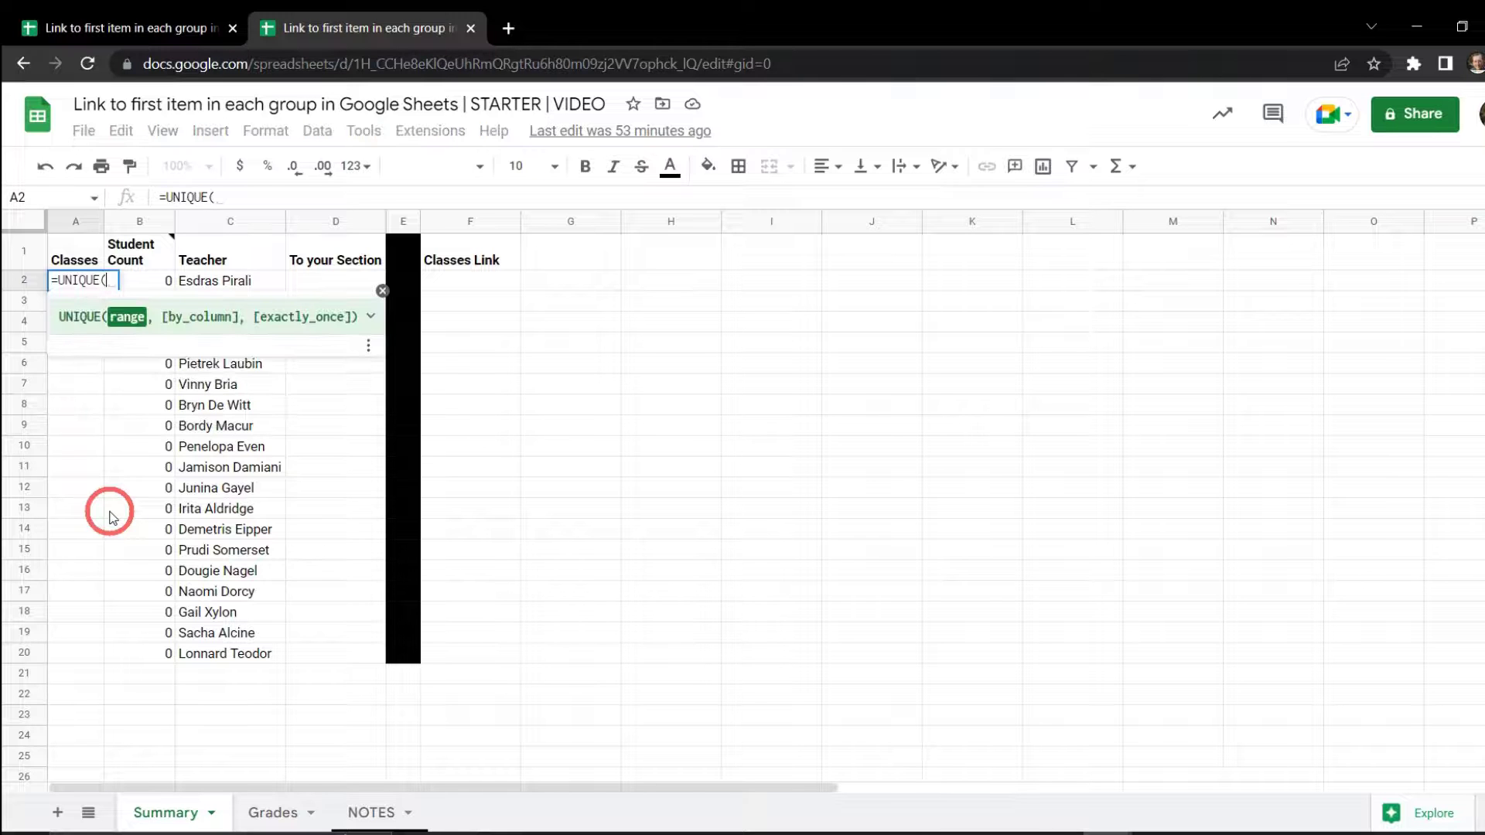
pyautogui.click(274, 813)
pyautogui.scroll(6, 159, 422)
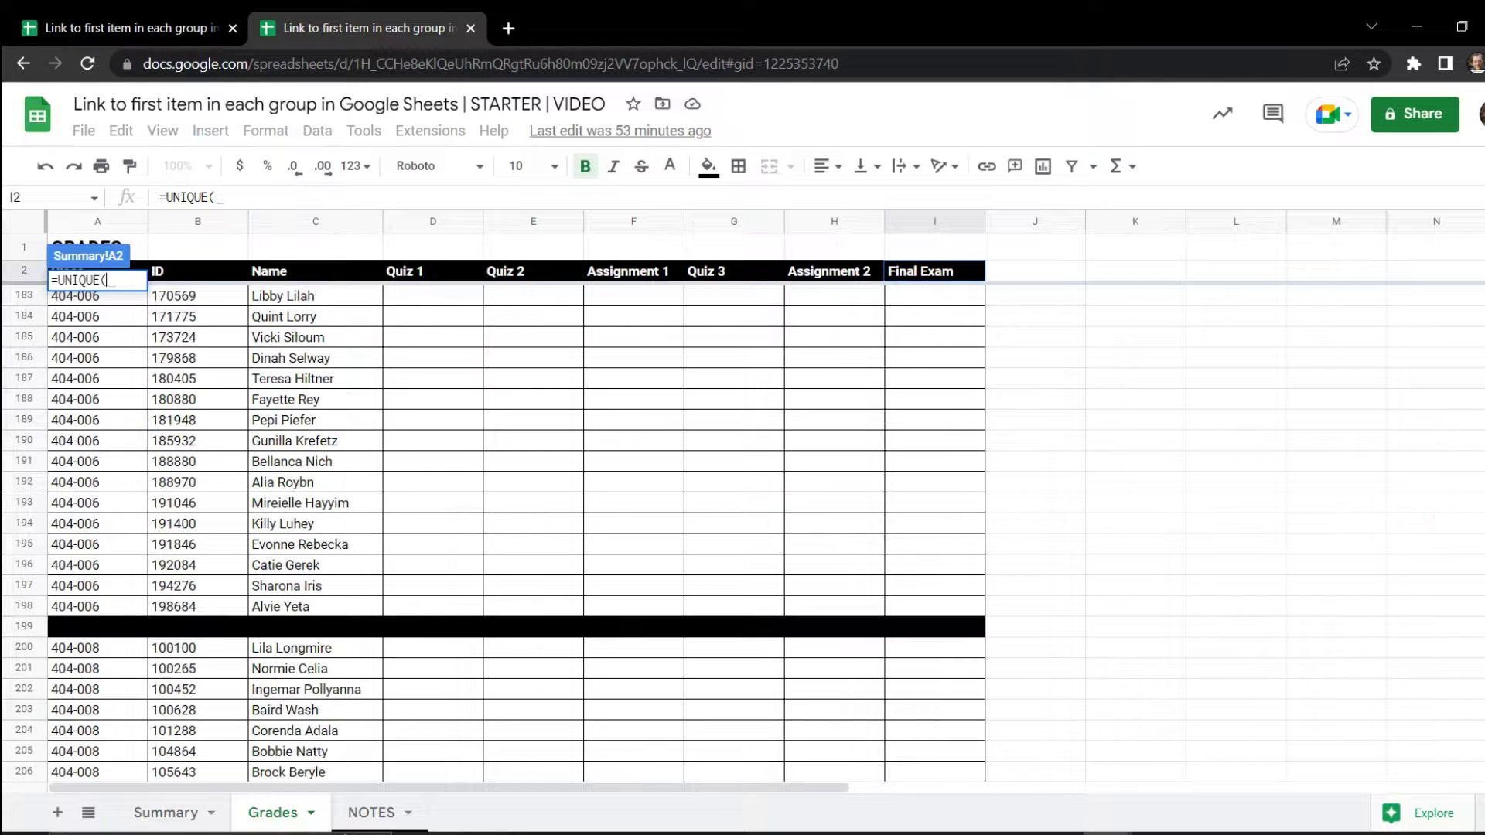
pyautogui.scroll(20, 1127, 292)
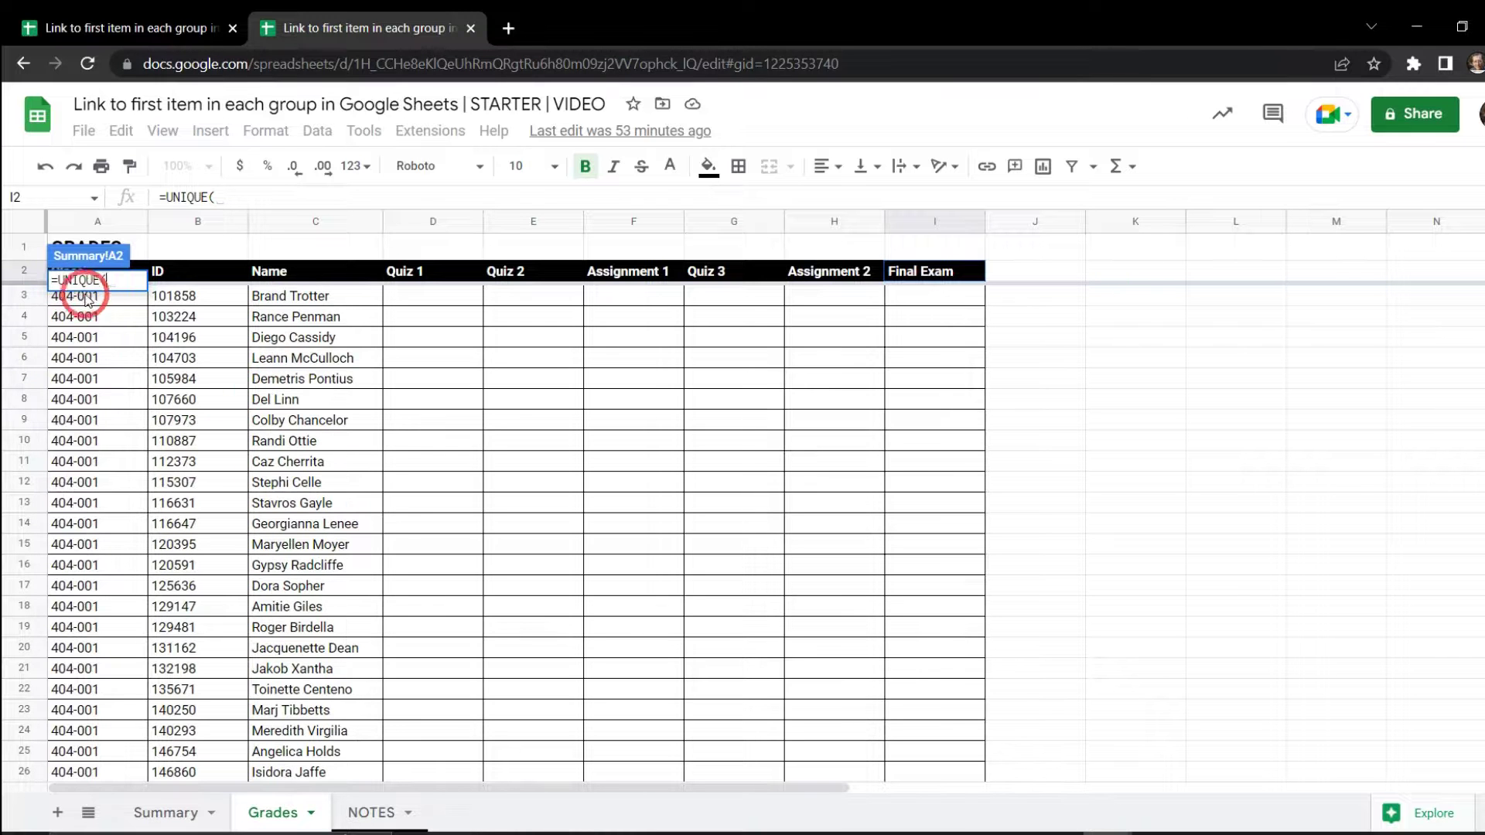
pyautogui.moveTo(106, 300); pyautogui.dragTo(108, 321)
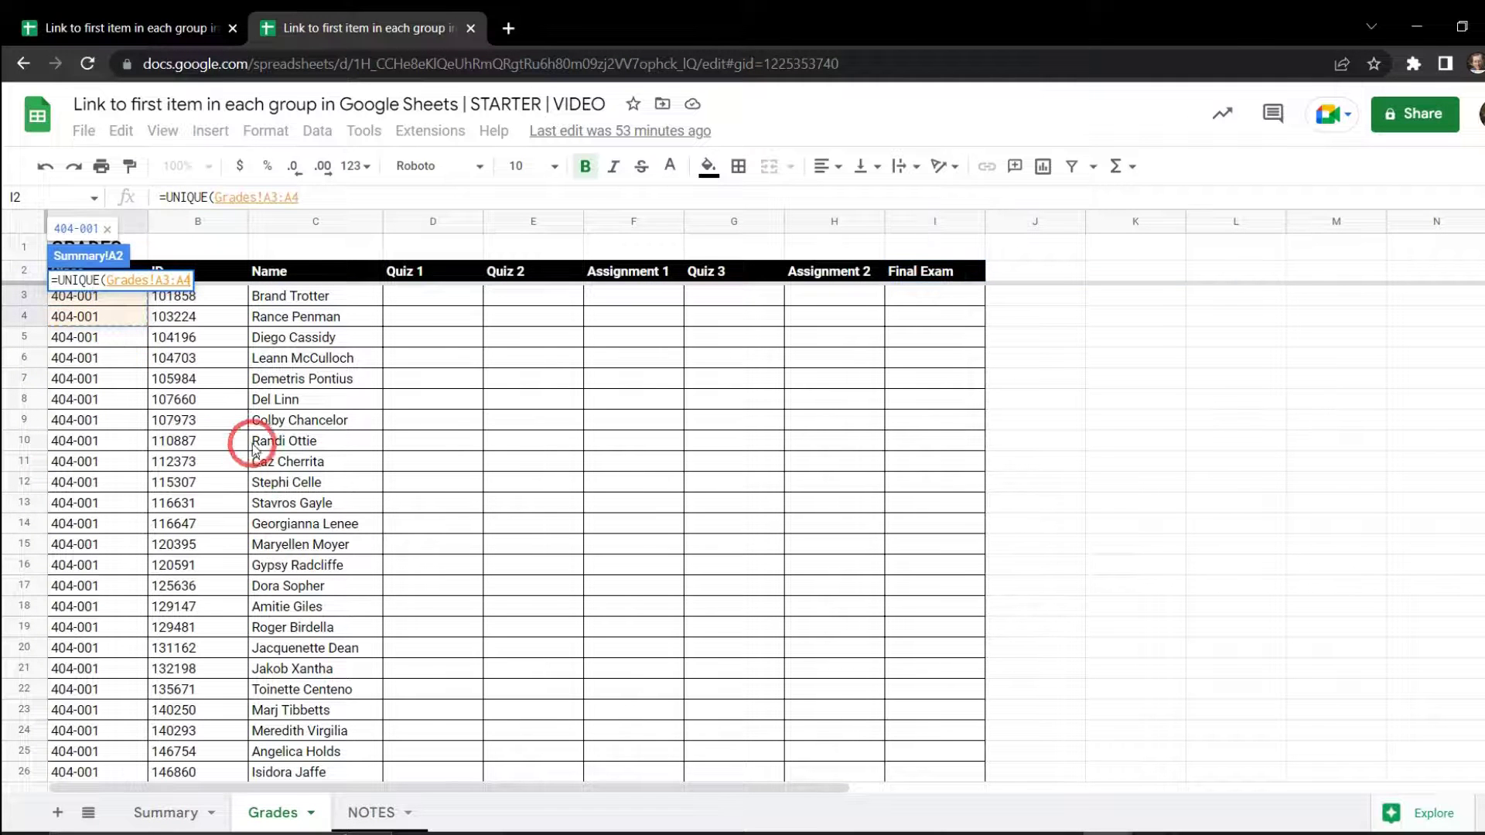
pyautogui.press('BackSpace')
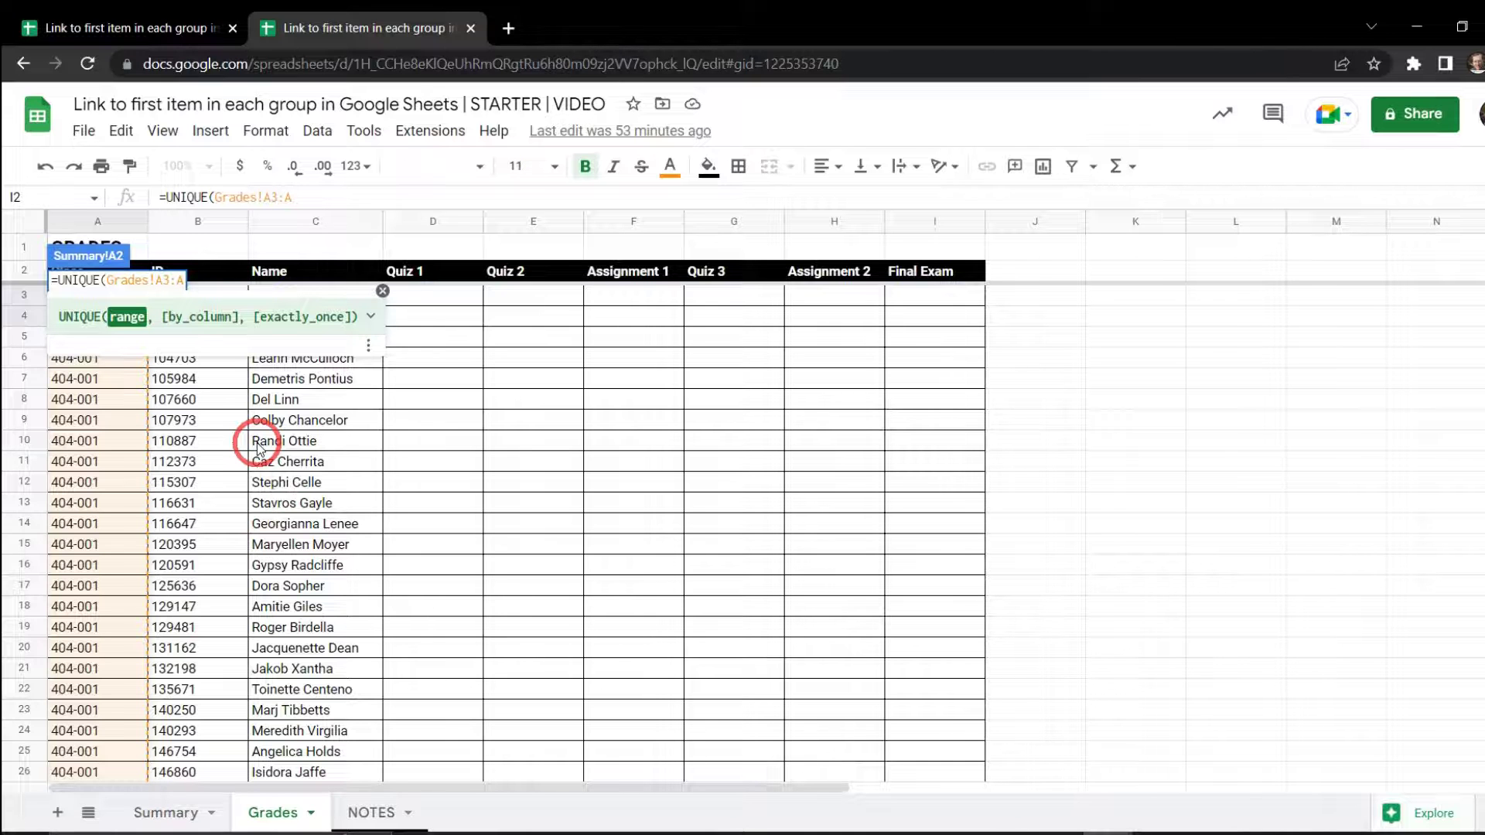
pyautogui.write(')')
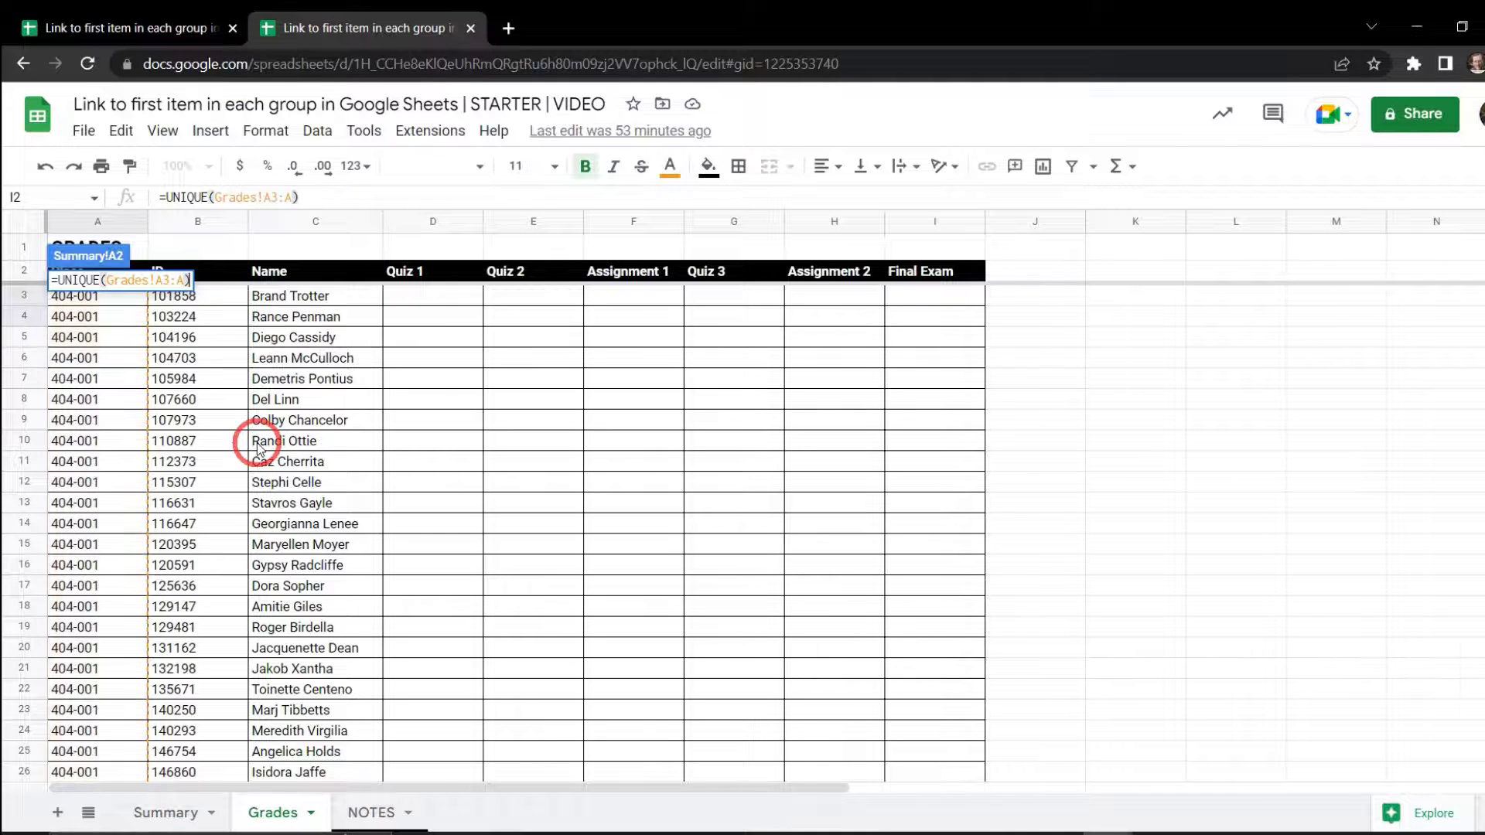
pyautogui.press('Return')
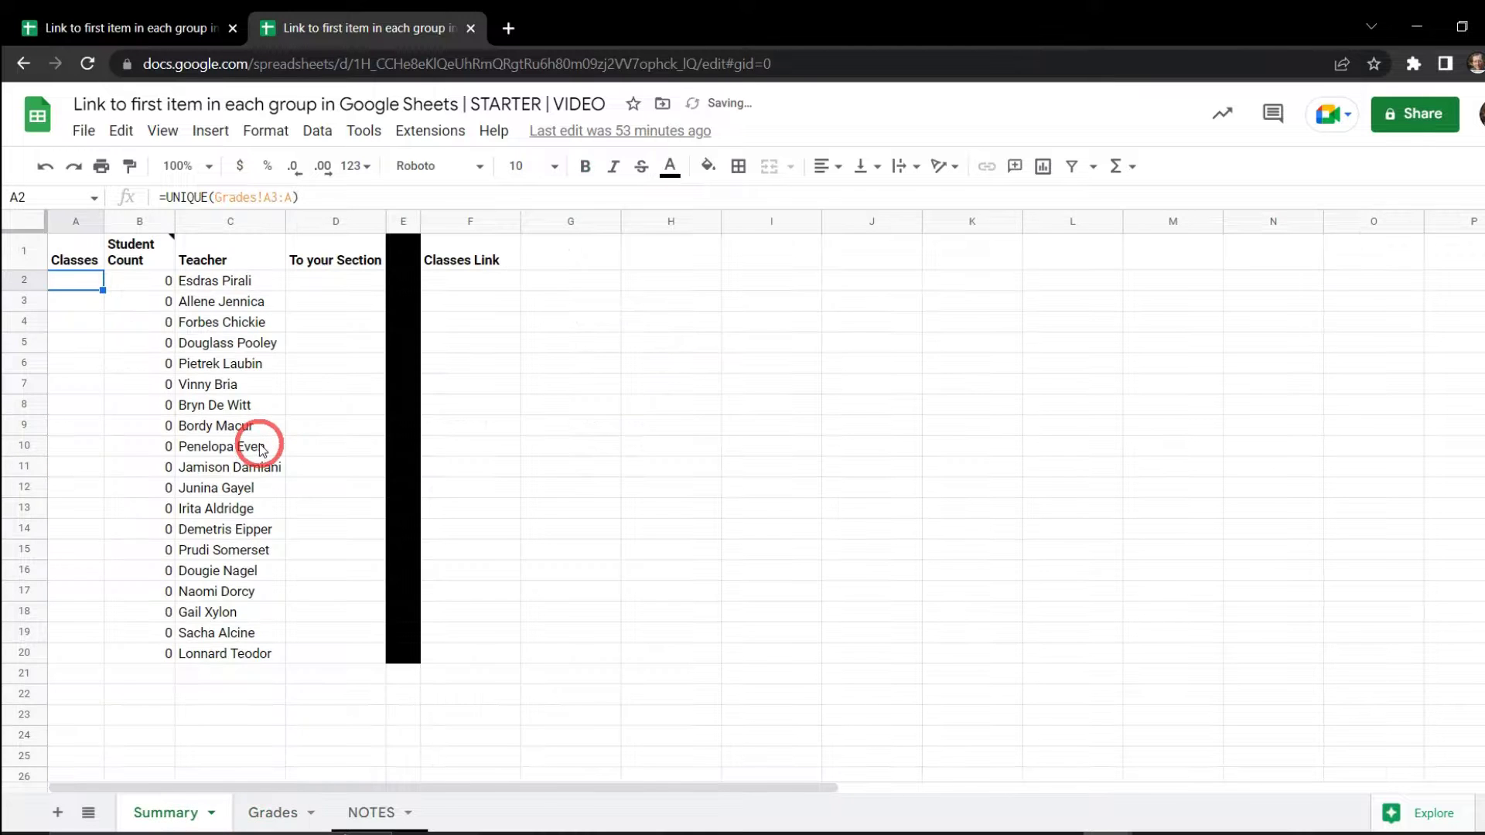
# - Check cell A3 in the Classes list and examine the black divider rows between class groups on the Grades sheet
pyautogui.click(88, 304)
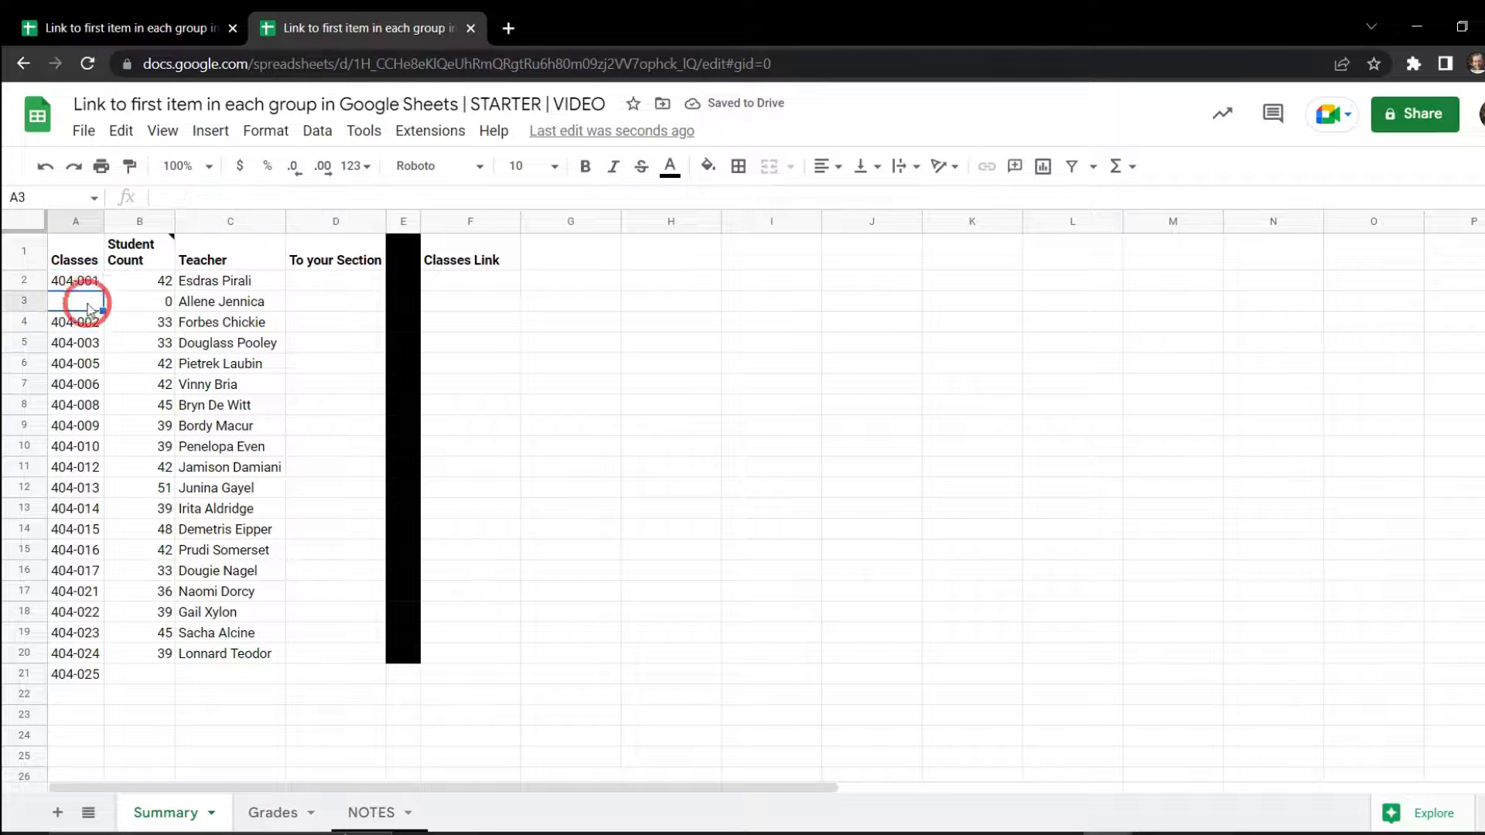
pyautogui.click(264, 814)
pyautogui.scroll(-10, 232, 387)
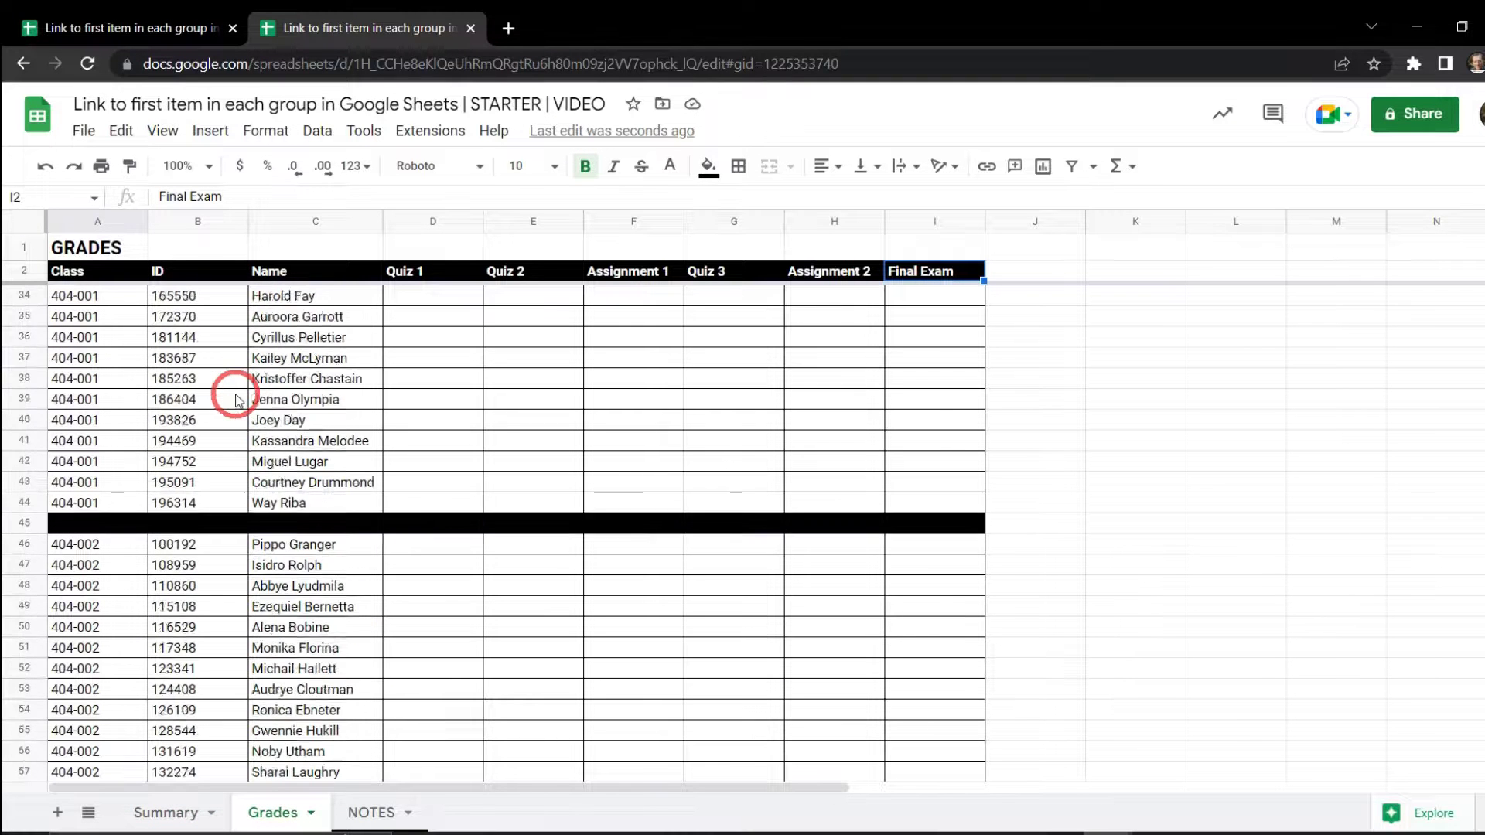
pyautogui.scroll(-2, 237, 399)
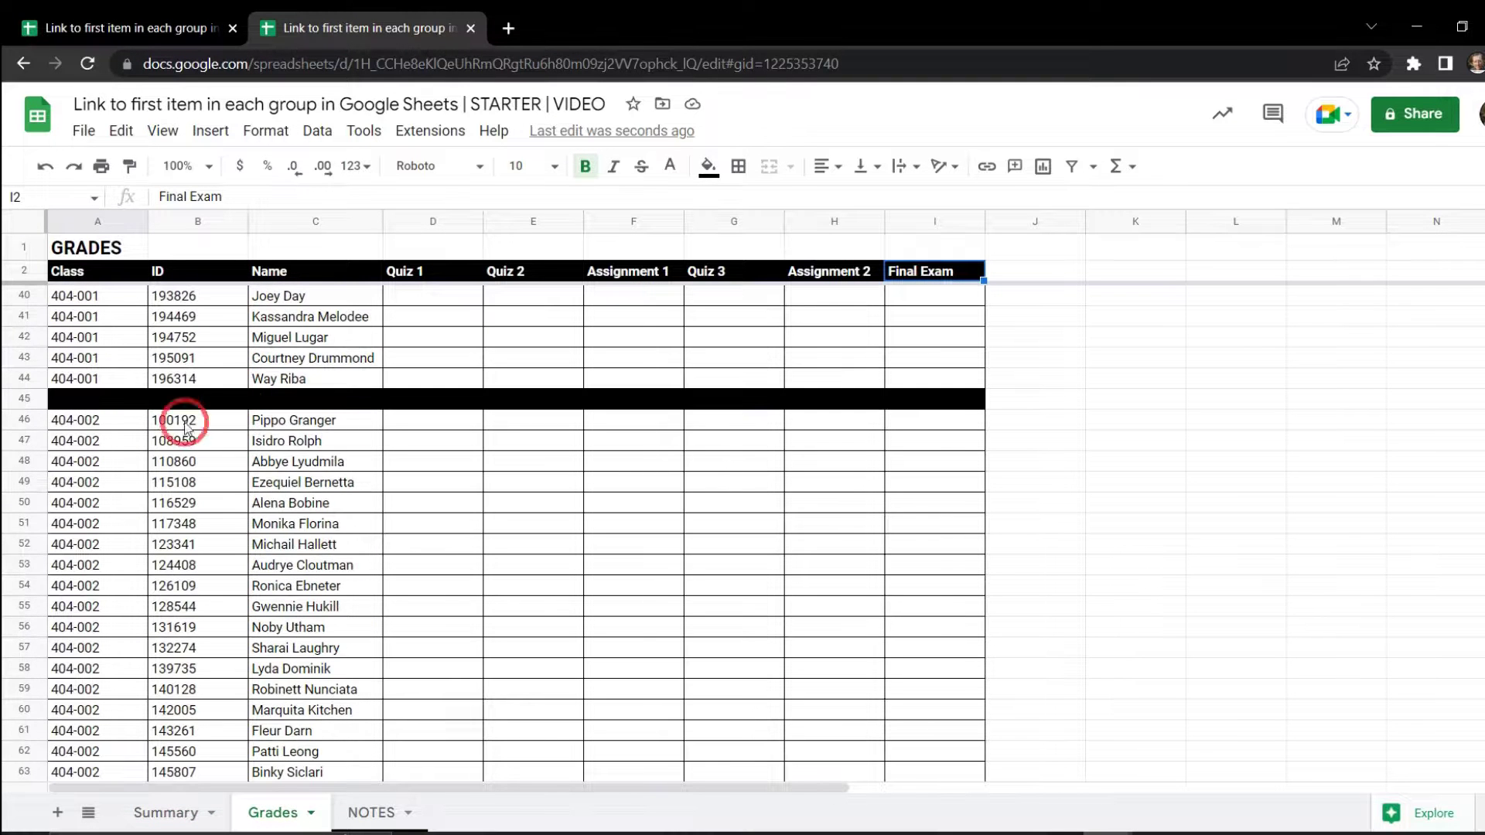
pyautogui.click(101, 384)
pyautogui.click(105, 400)
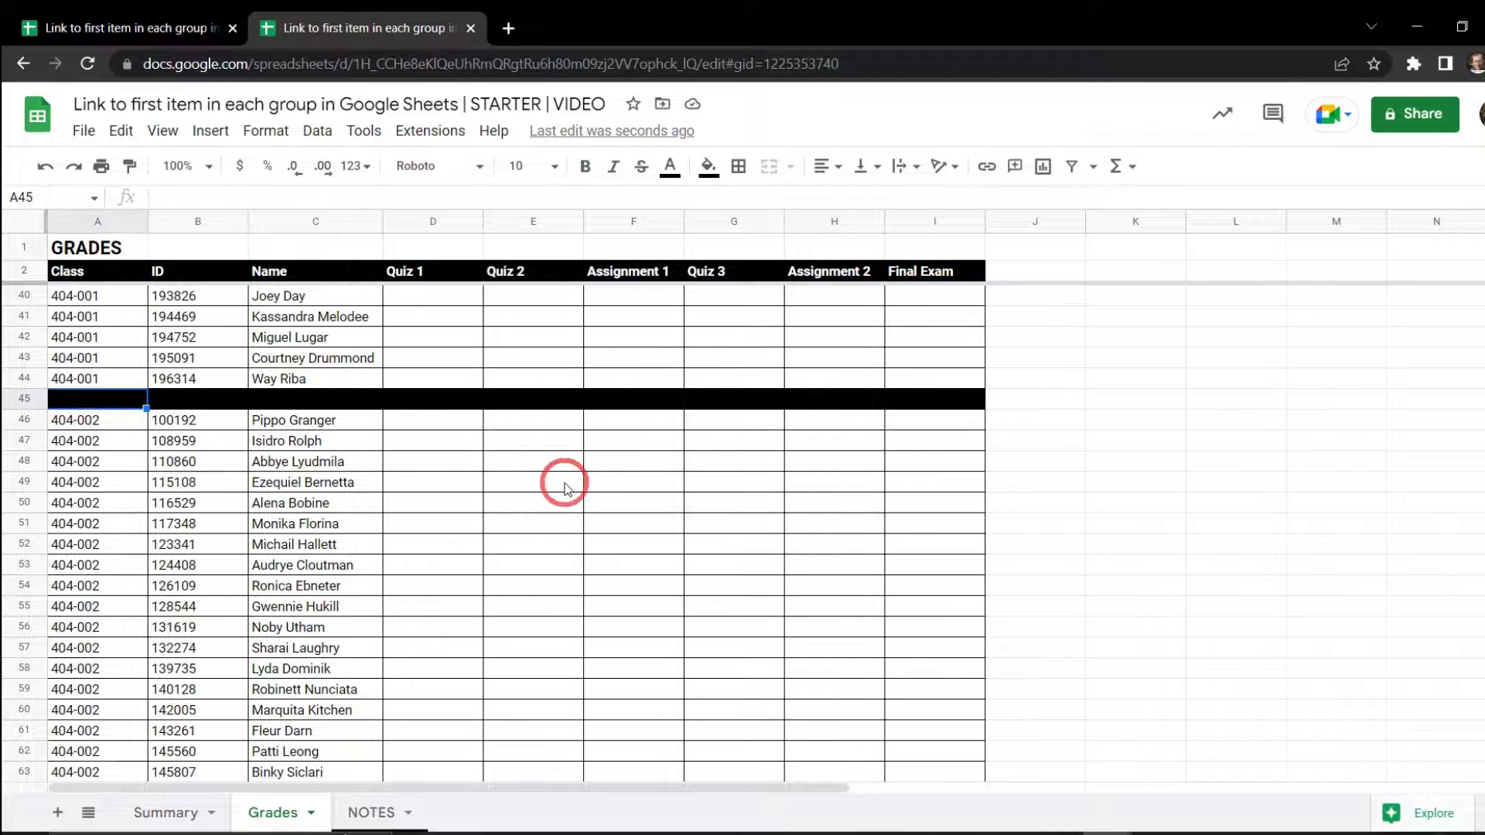
pyautogui.scroll(-8, 564, 484)
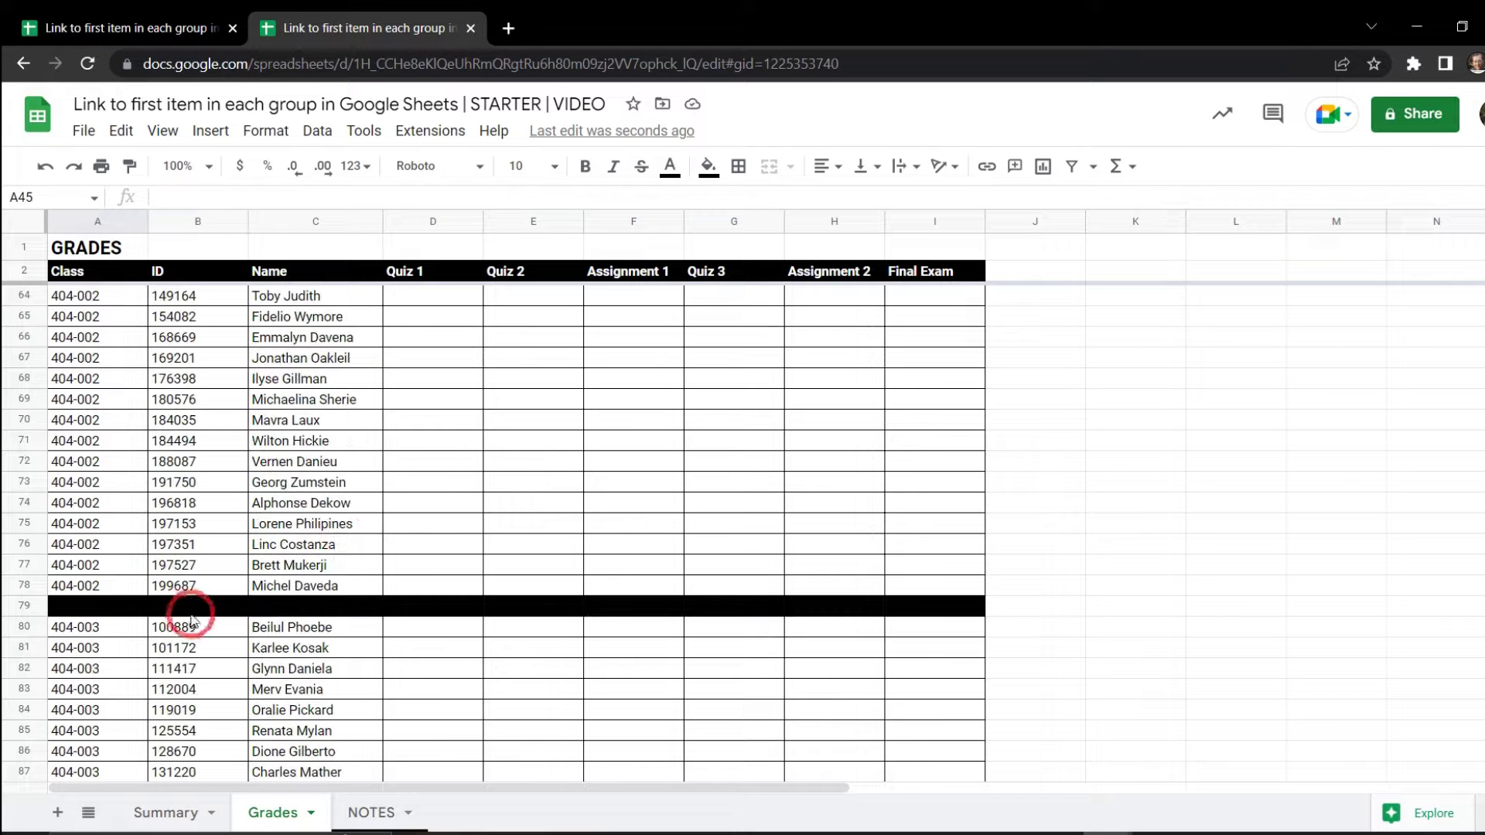
pyautogui.scroll(-16, 205, 611)
pyautogui.scroll(6, 206, 607)
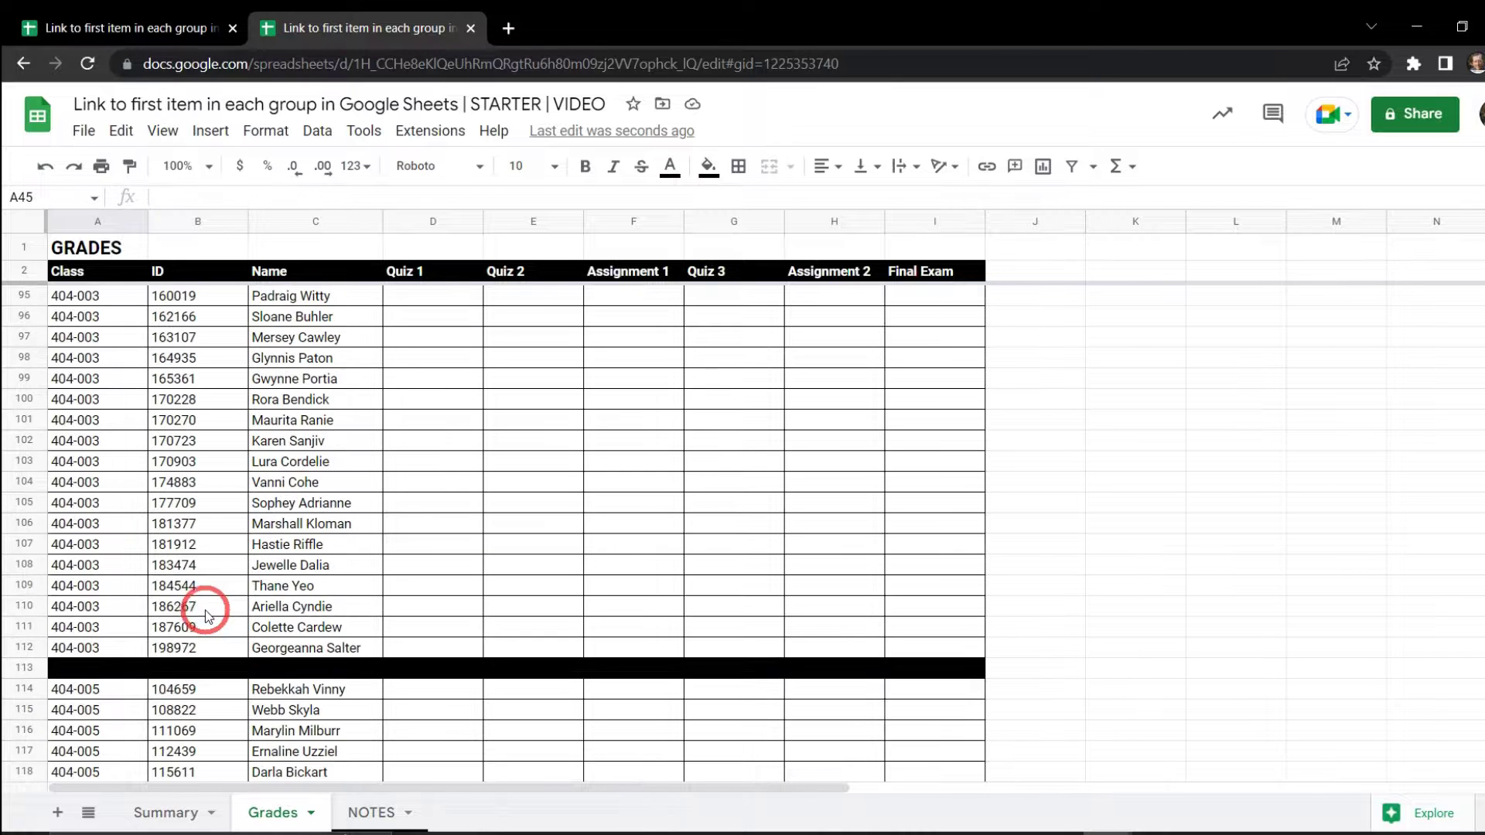
pyautogui.scroll(20, 182, 507)
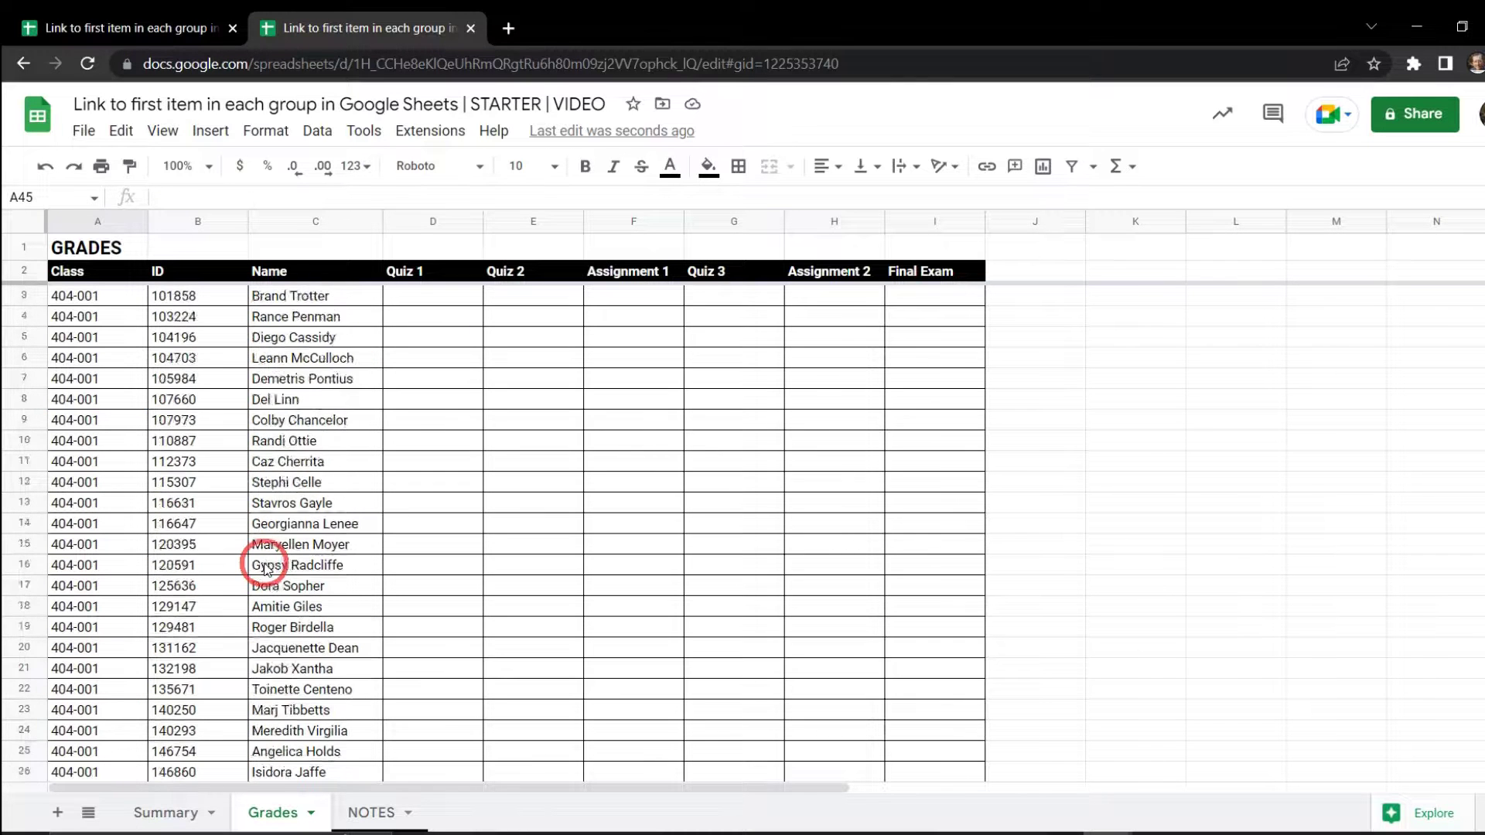
pyautogui.scroll(-6, 258, 608)
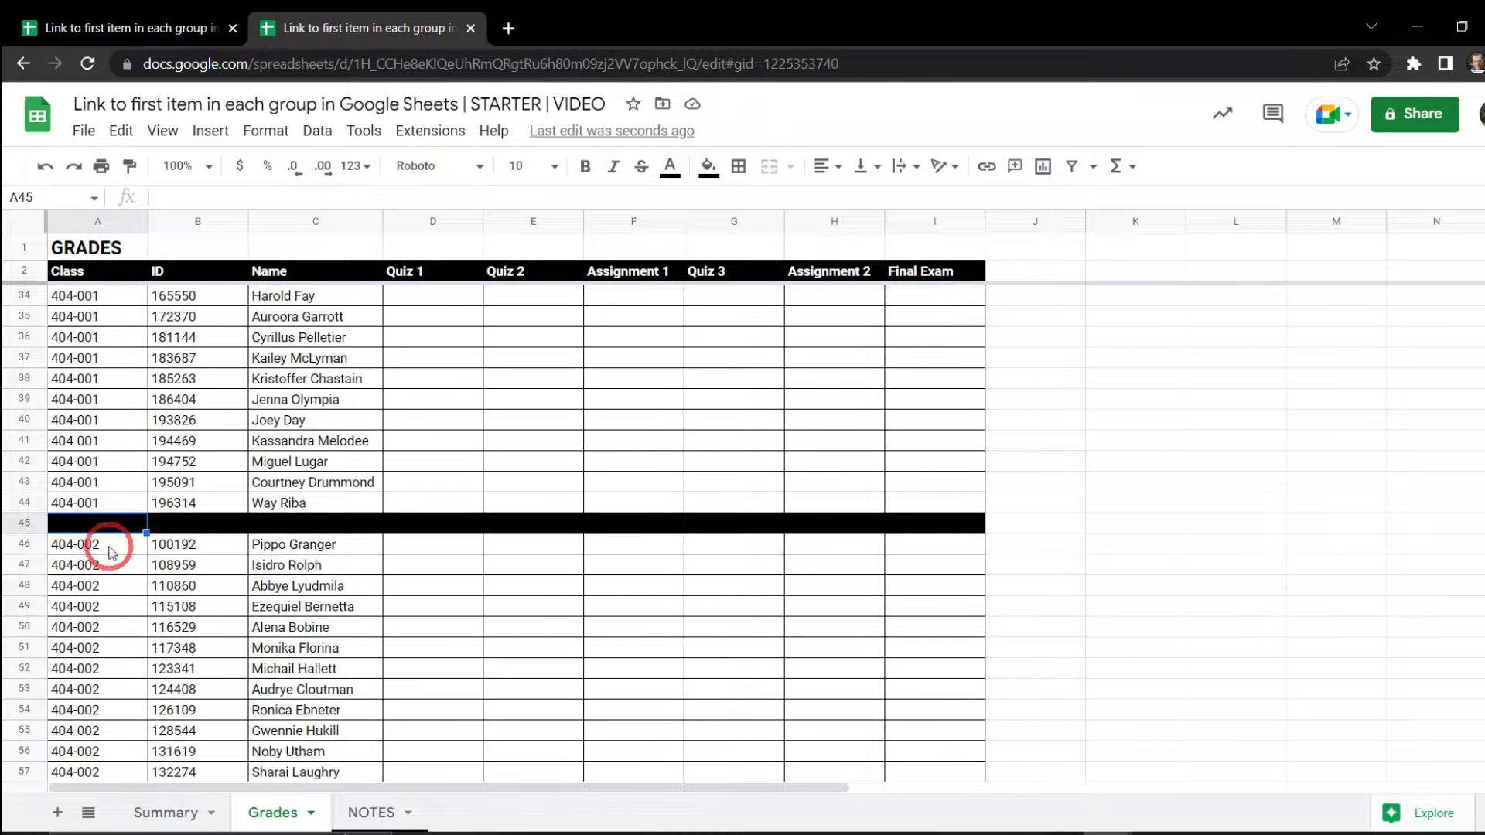
# - Wrap the UNIQUE formula in Summary cell A2 with SORT, making it =SORT(UNIQUE(Grades!A3:A))
pyautogui.click(186, 811)
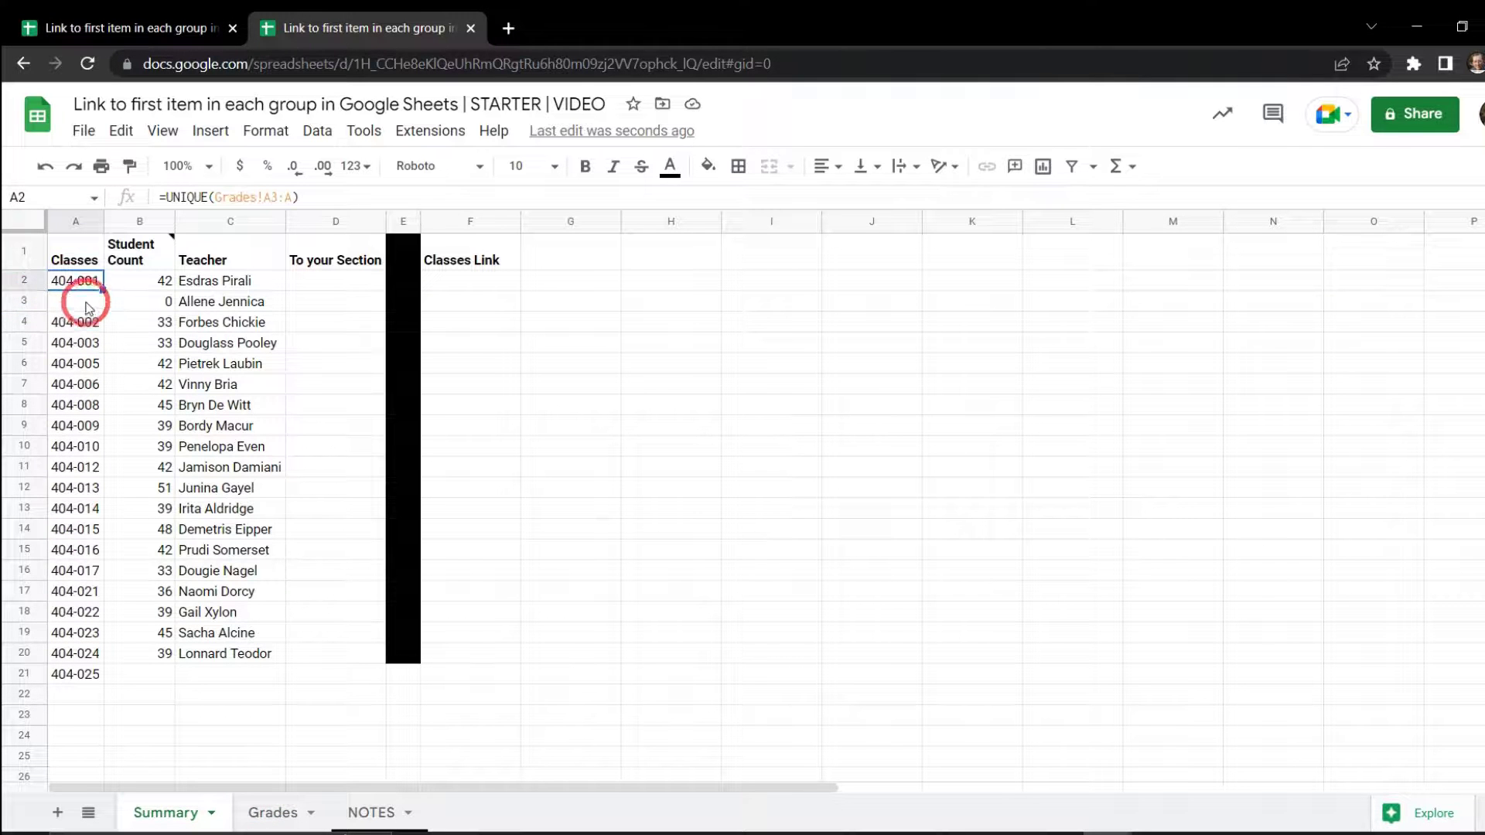
pyautogui.click(164, 197)
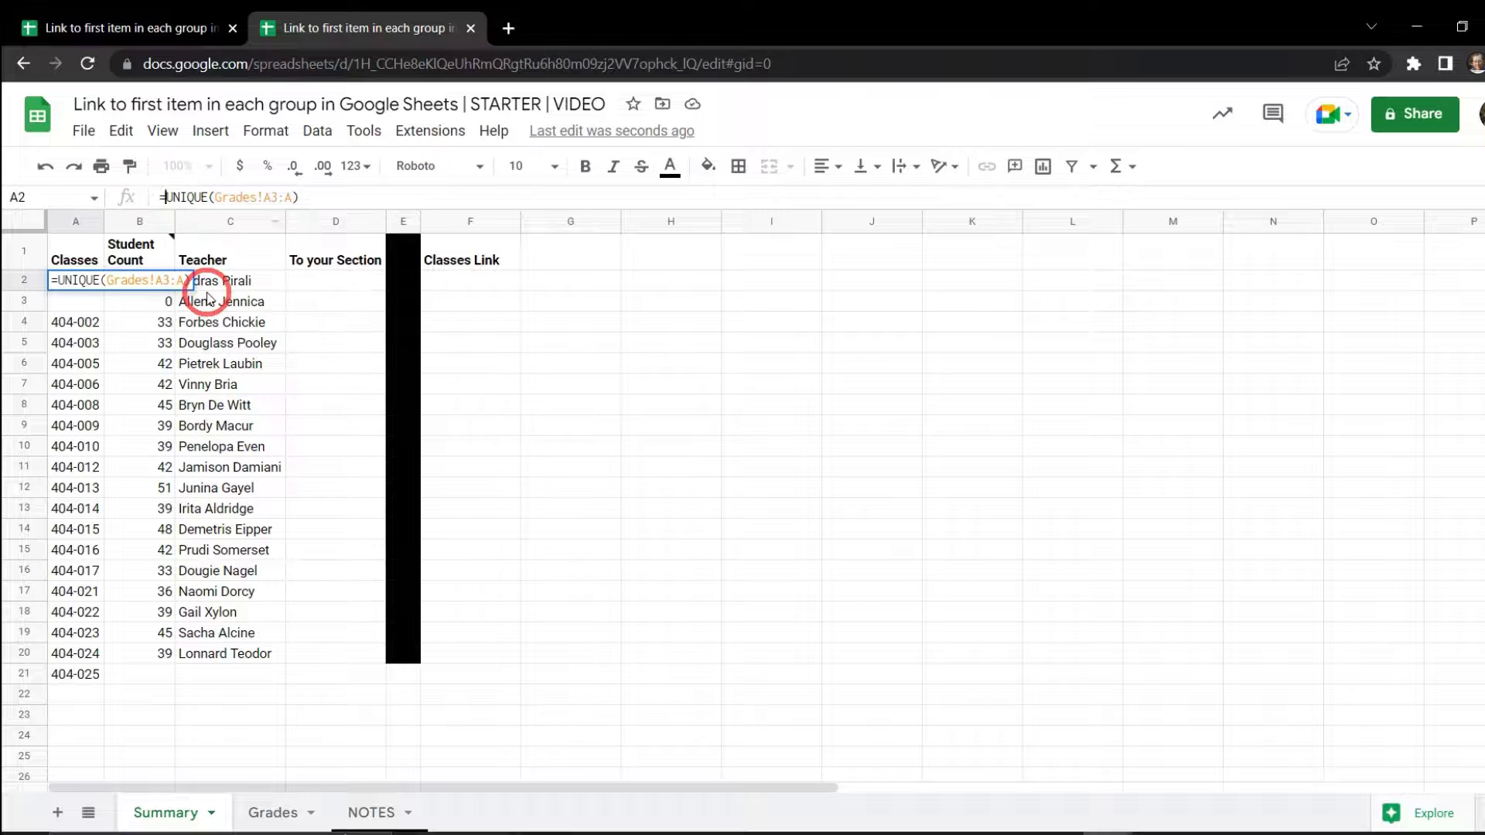
pyautogui.write('SORT(')
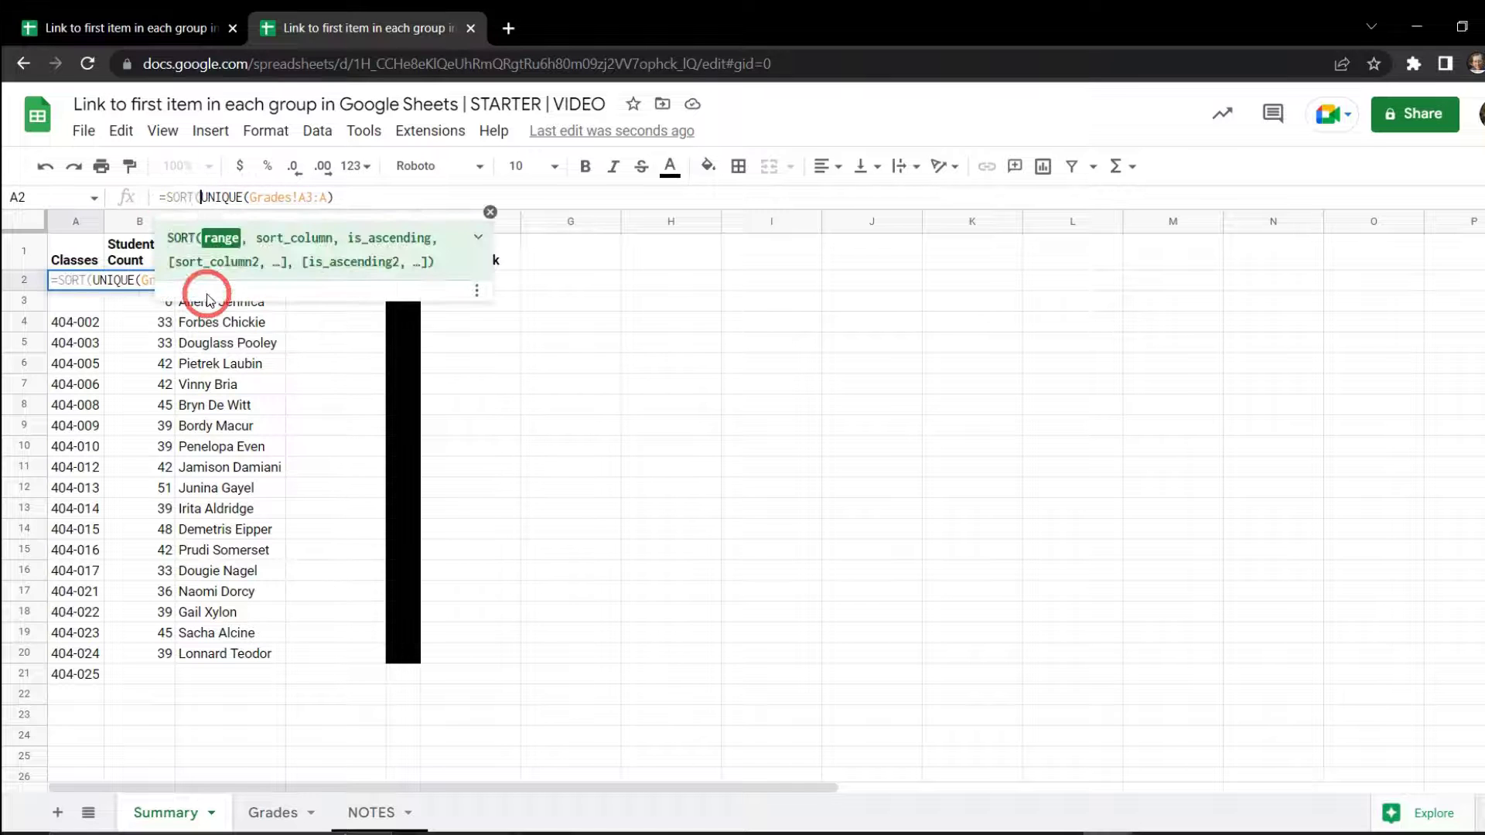
pyautogui.click(375, 193)
pyautogui.press('Return')
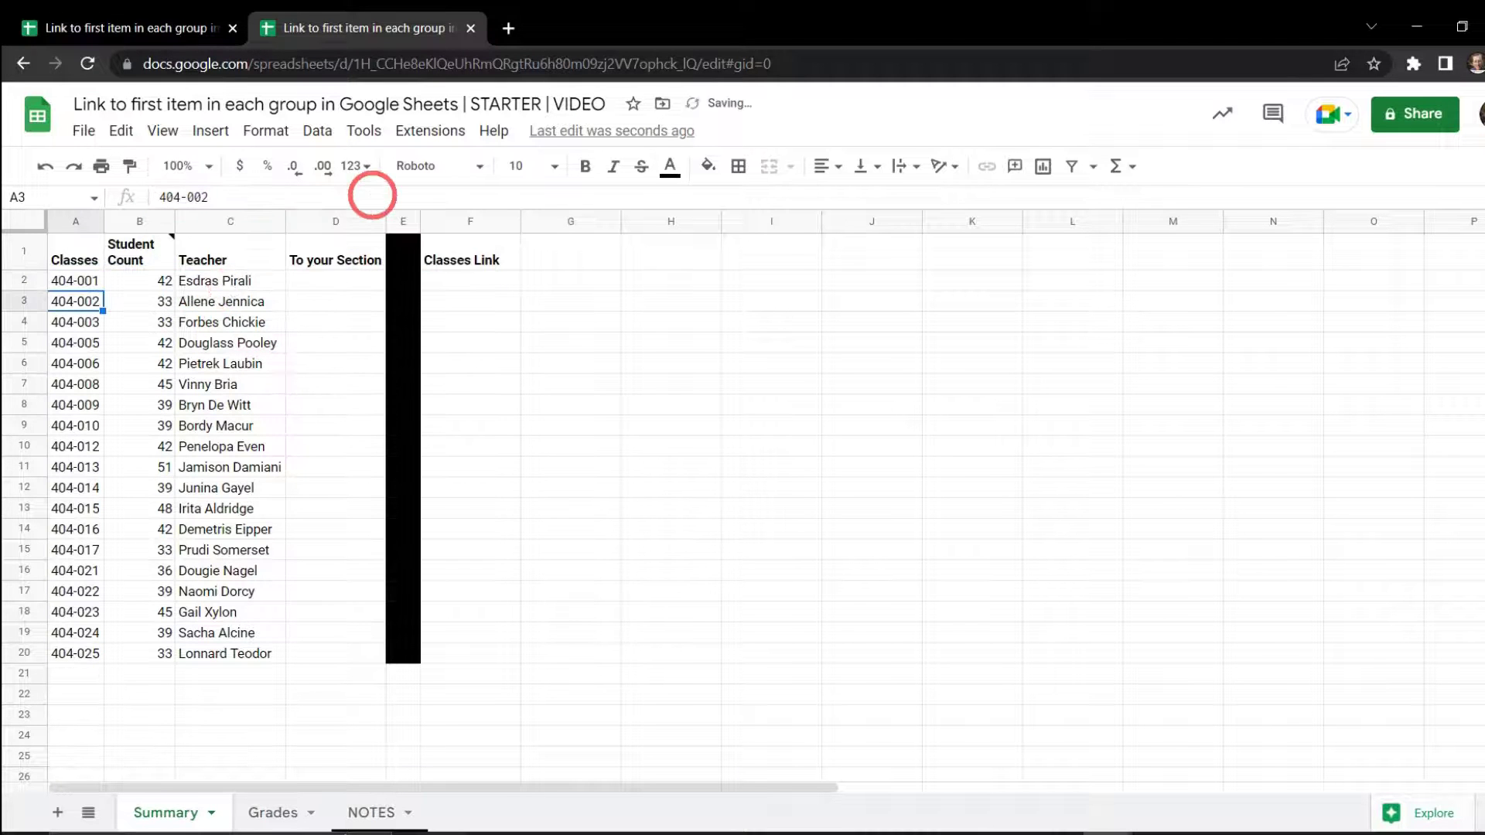
pyautogui.click(91, 286)
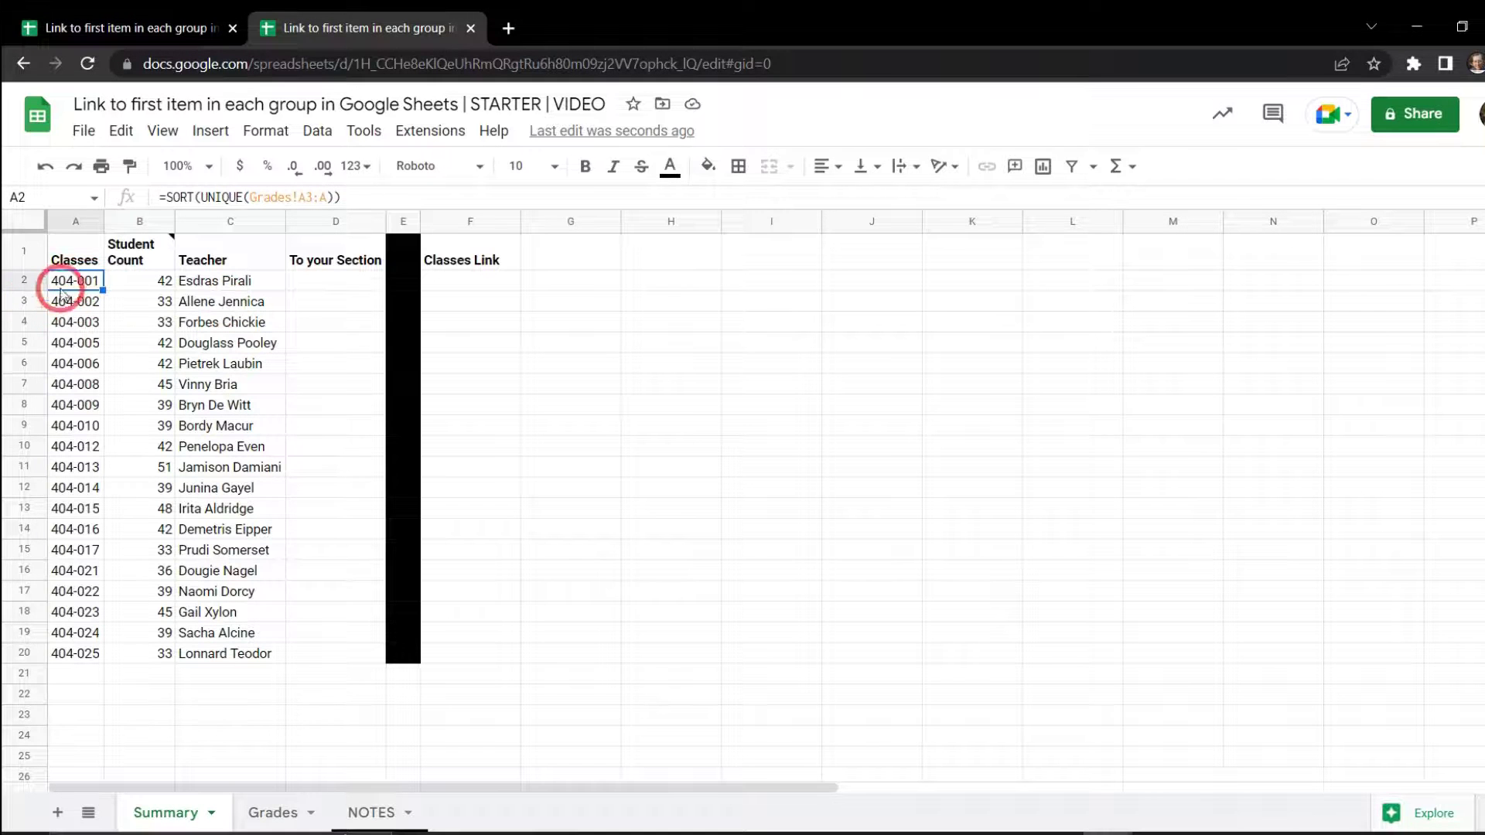
# - Look through the Grades sheet and locate the first row of successive class groups, such as 404-002 and 404-006
pyautogui.click(271, 814)
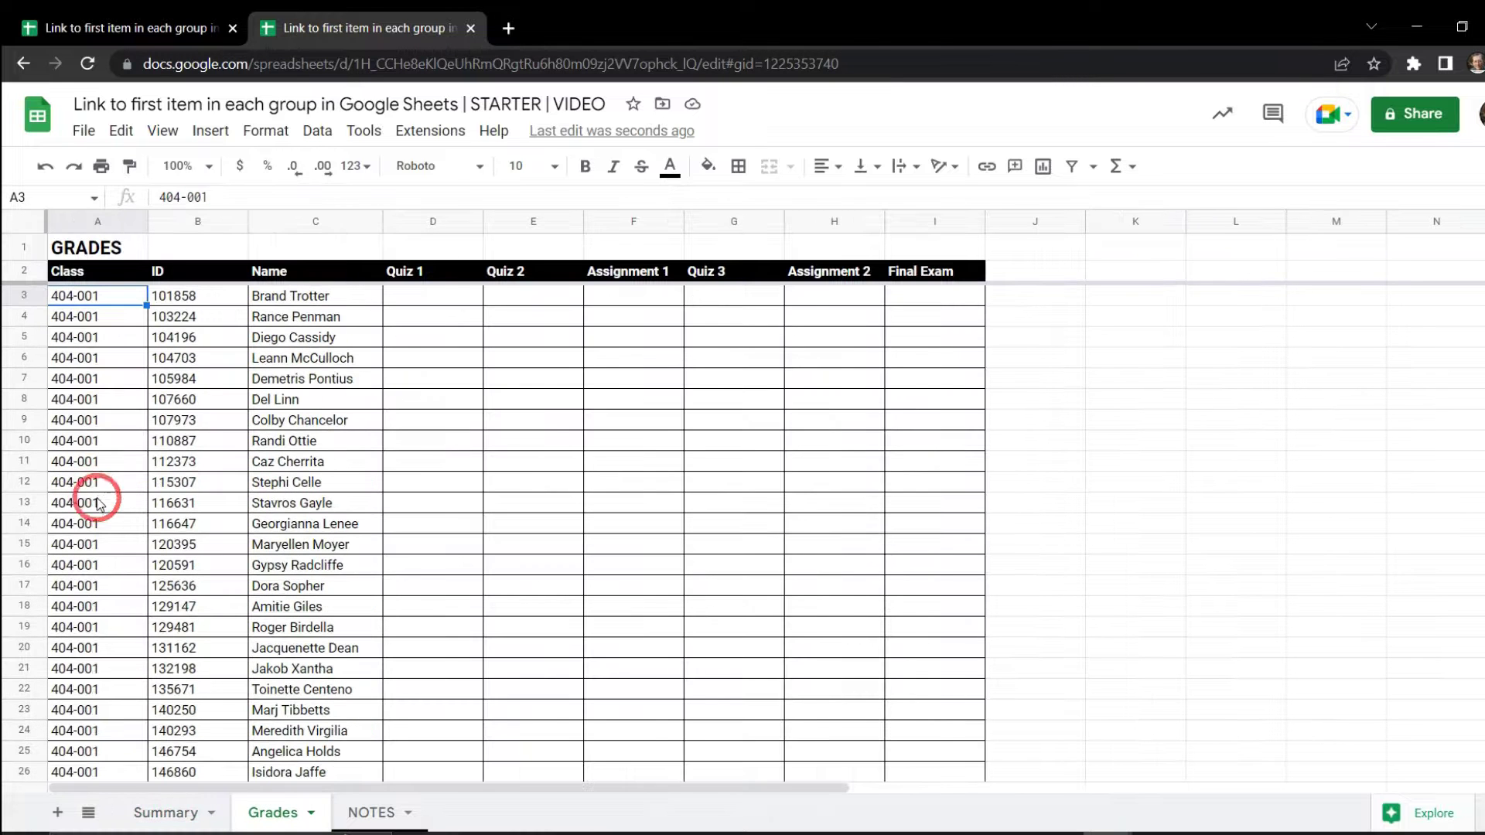
pyautogui.scroll(-8, 122, 464)
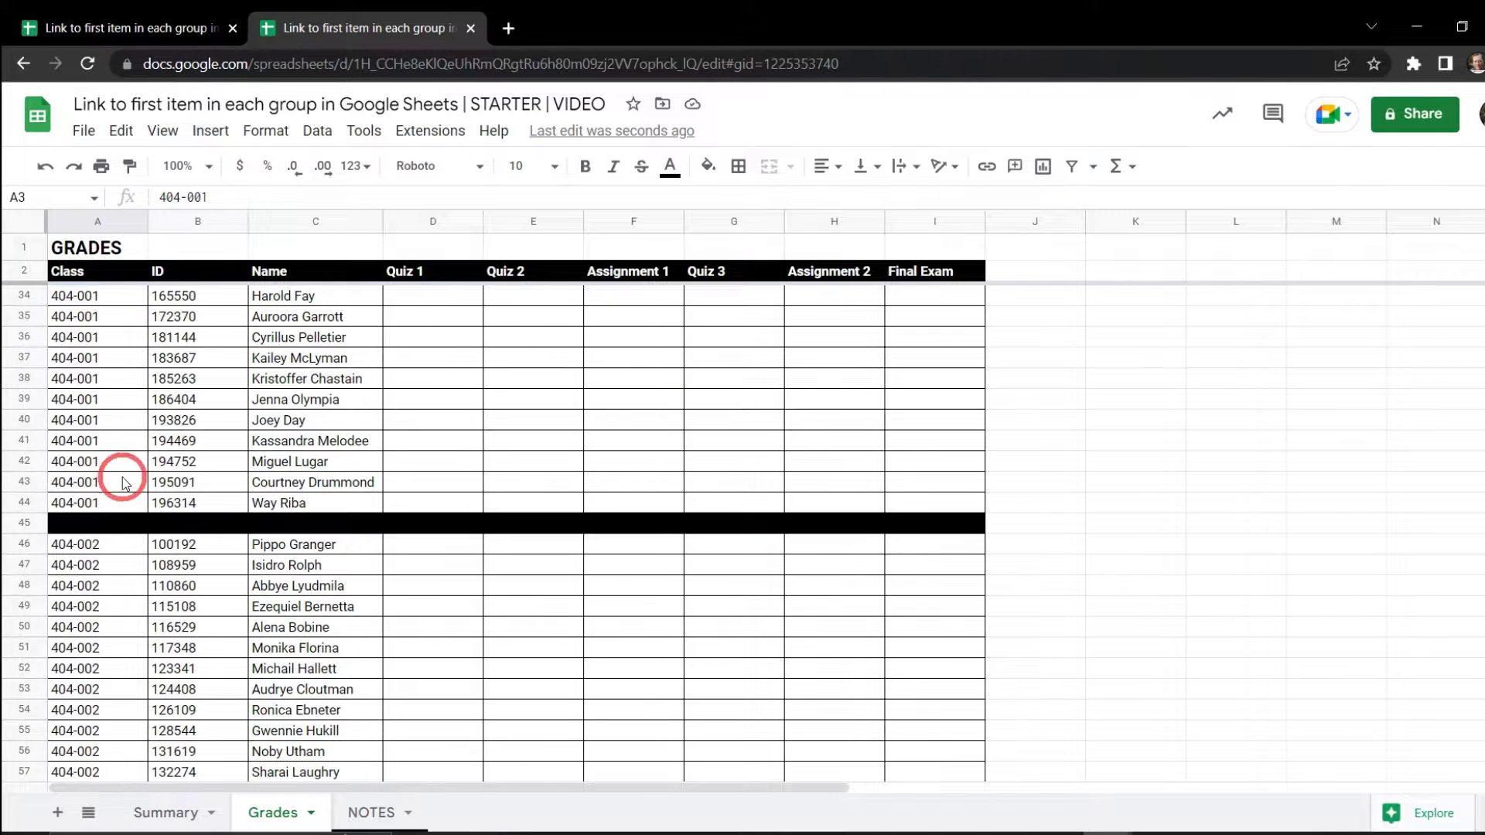
pyautogui.click(118, 548)
pyautogui.scroll(-14, 118, 548)
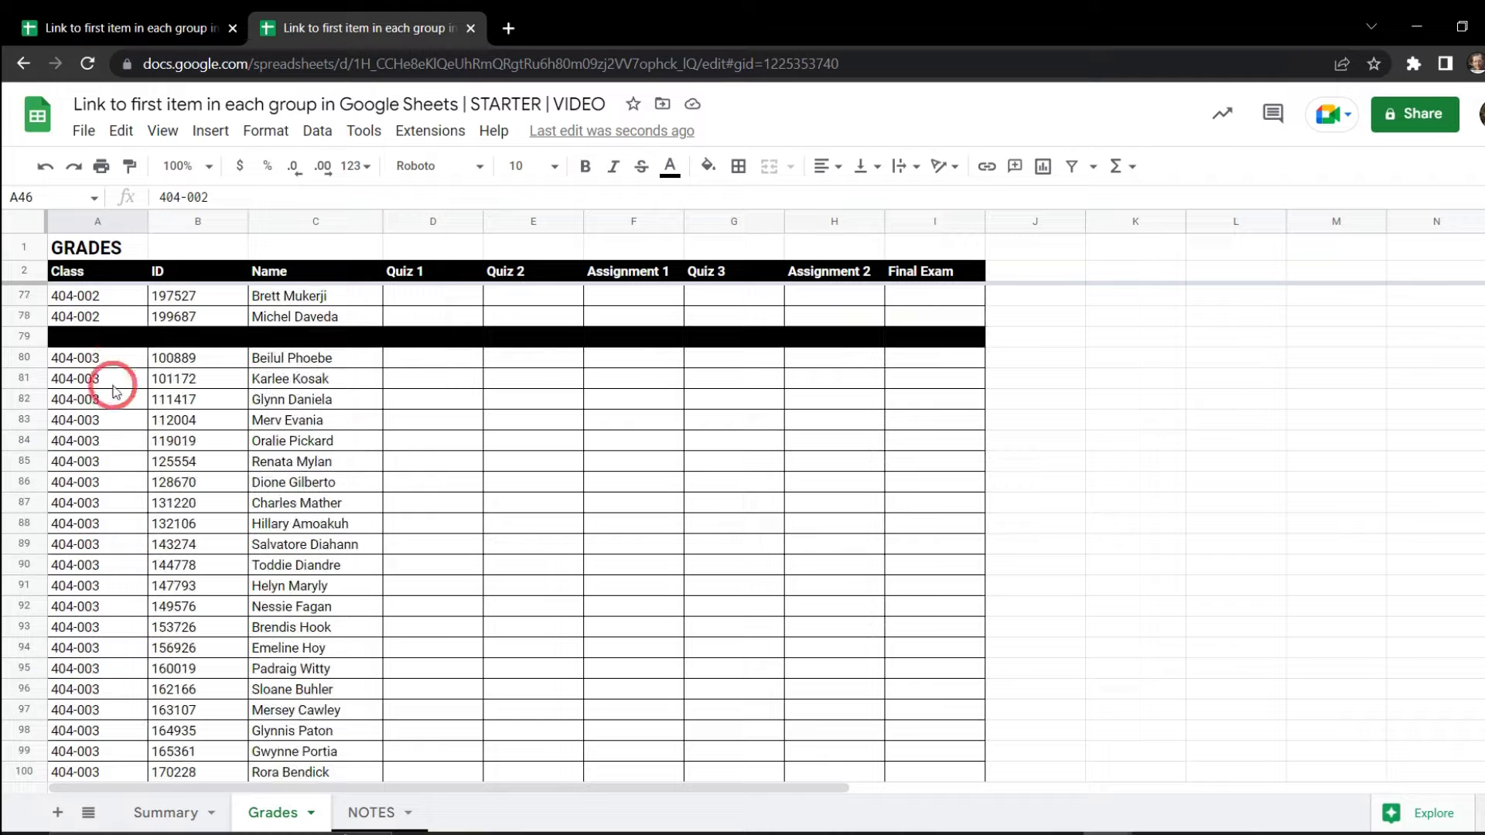
pyautogui.scroll(-6, 120, 433)
pyautogui.click(126, 718)
pyautogui.scroll(-18, 130, 735)
pyautogui.click(83, 440)
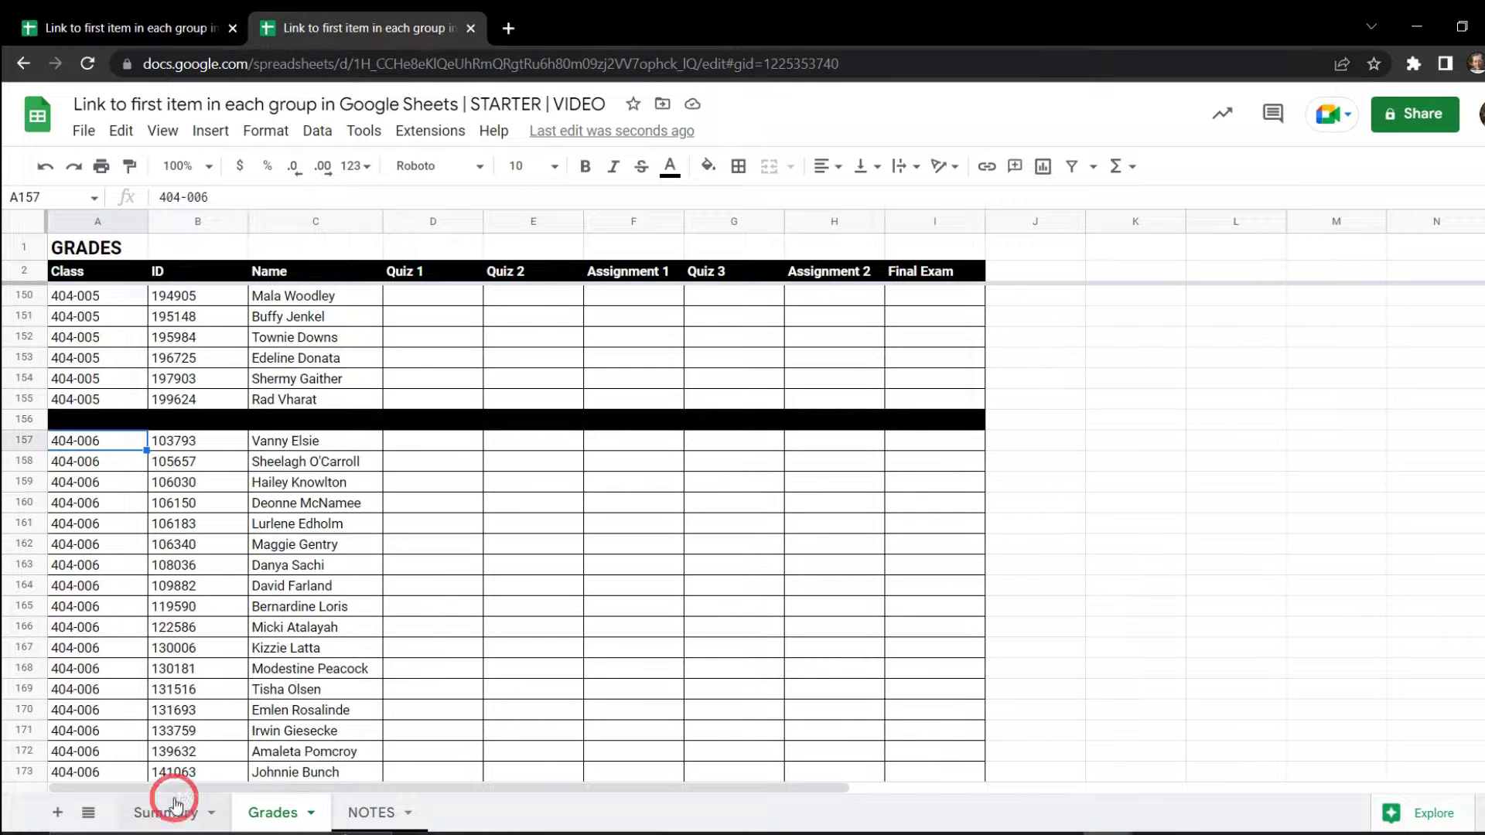
# - Start a MATCH formula in Summary cell D2 under To your Section, with A2 as the search key
pyautogui.click(183, 813)
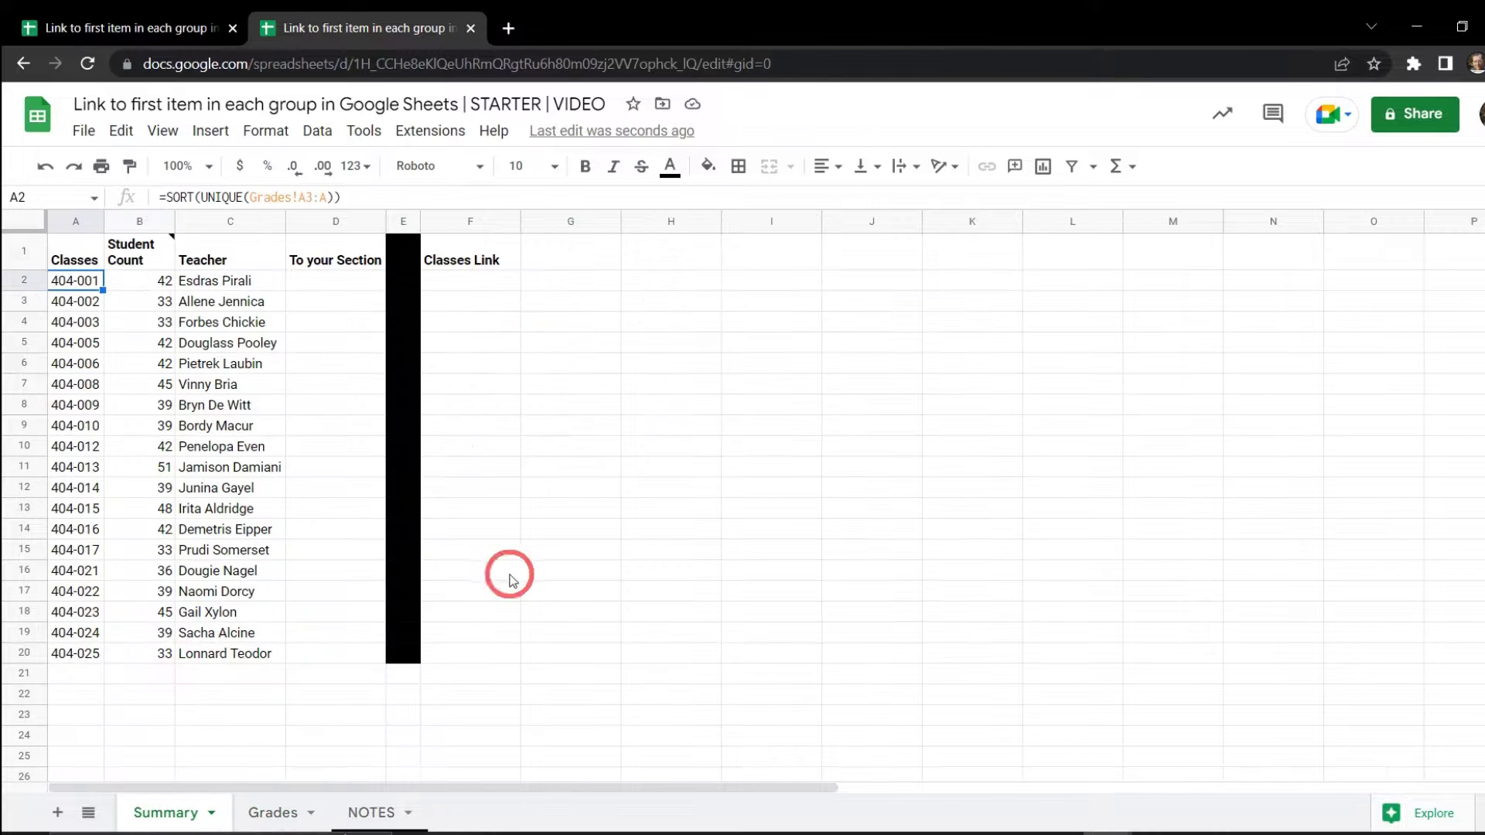
pyautogui.click(323, 284)
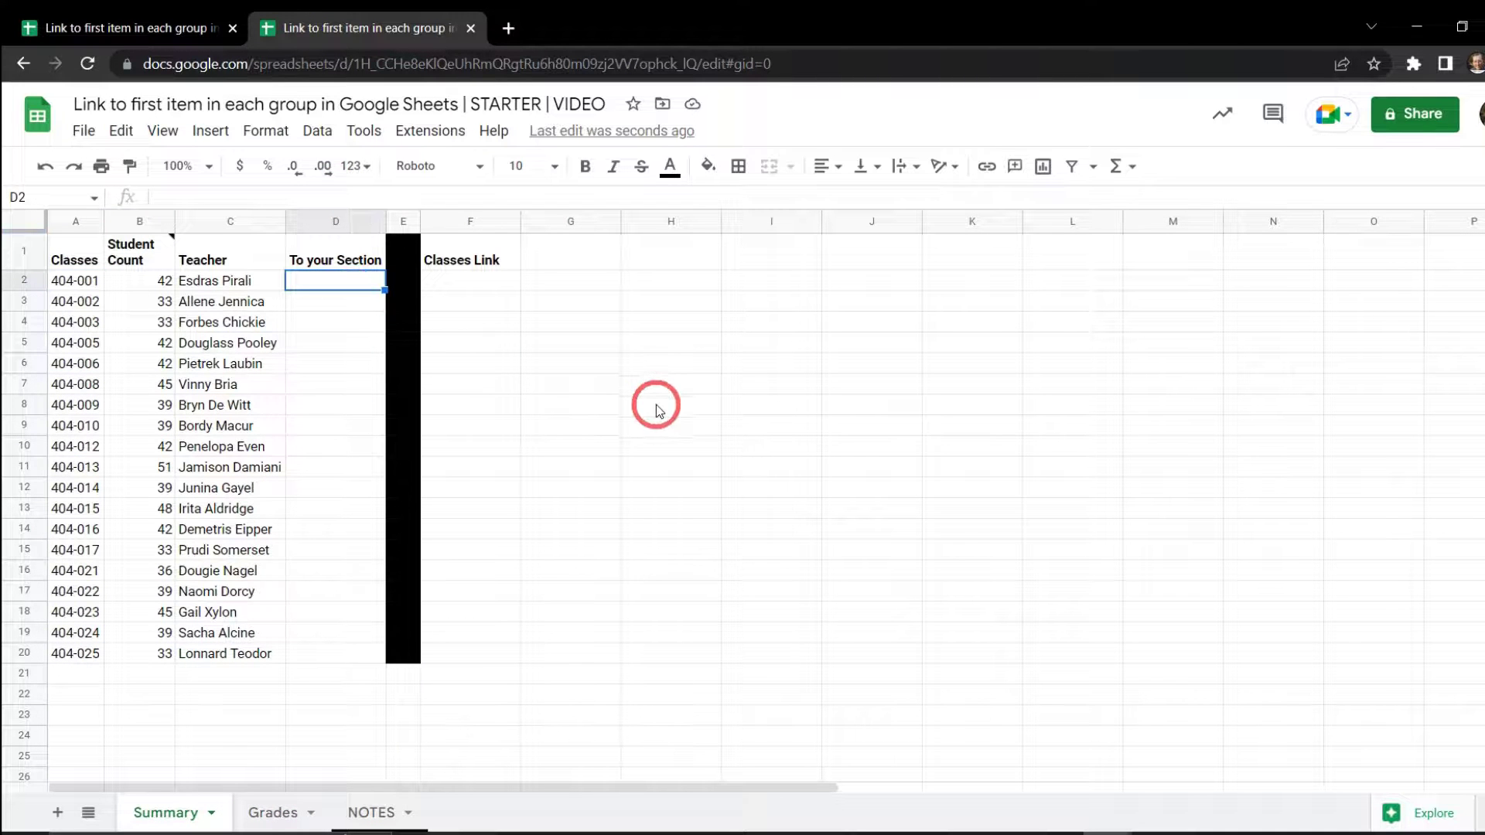
pyautogui.write('=')
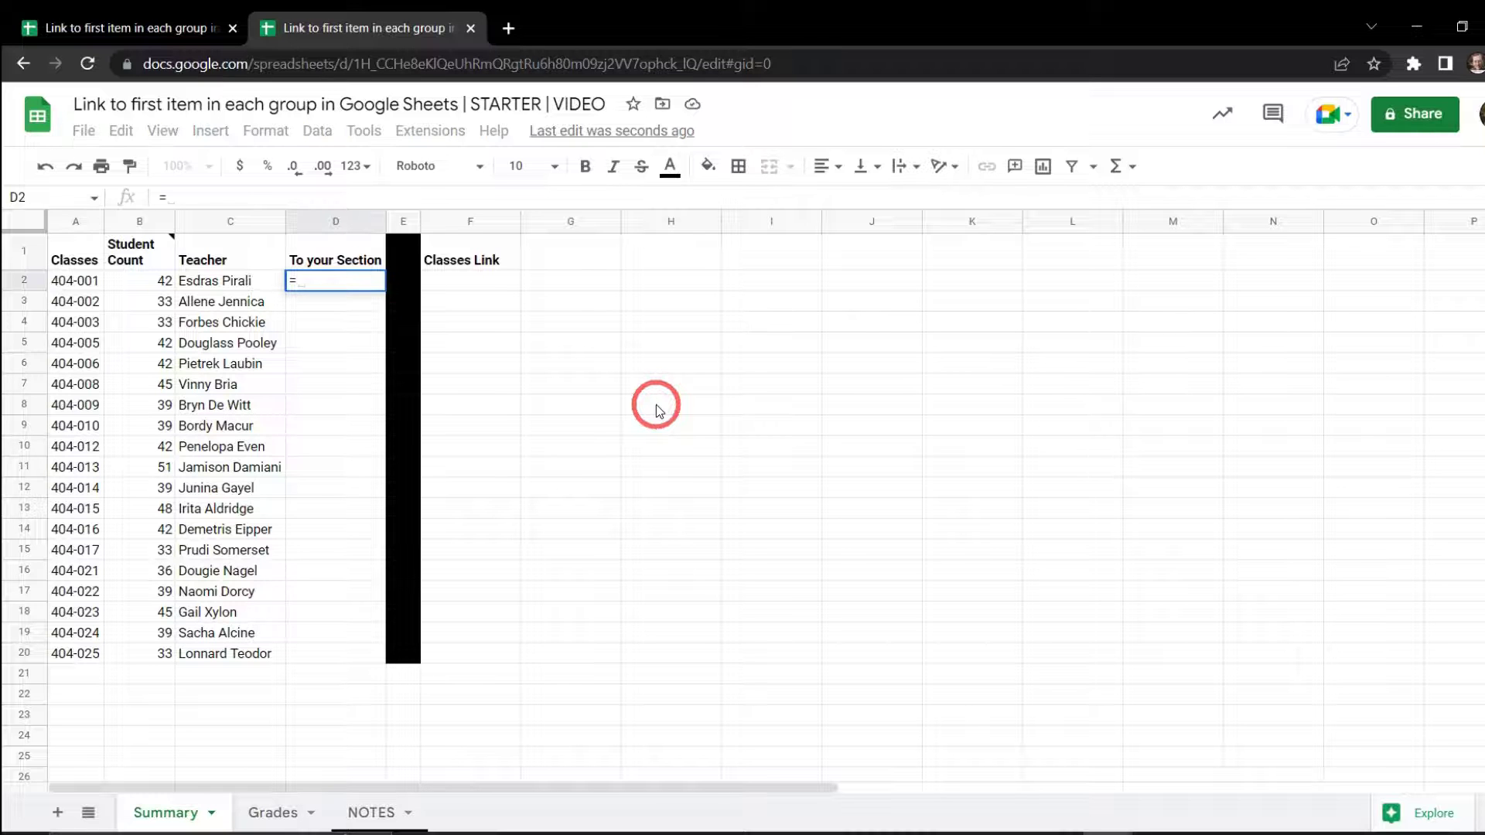
pyautogui.write('MATCH')
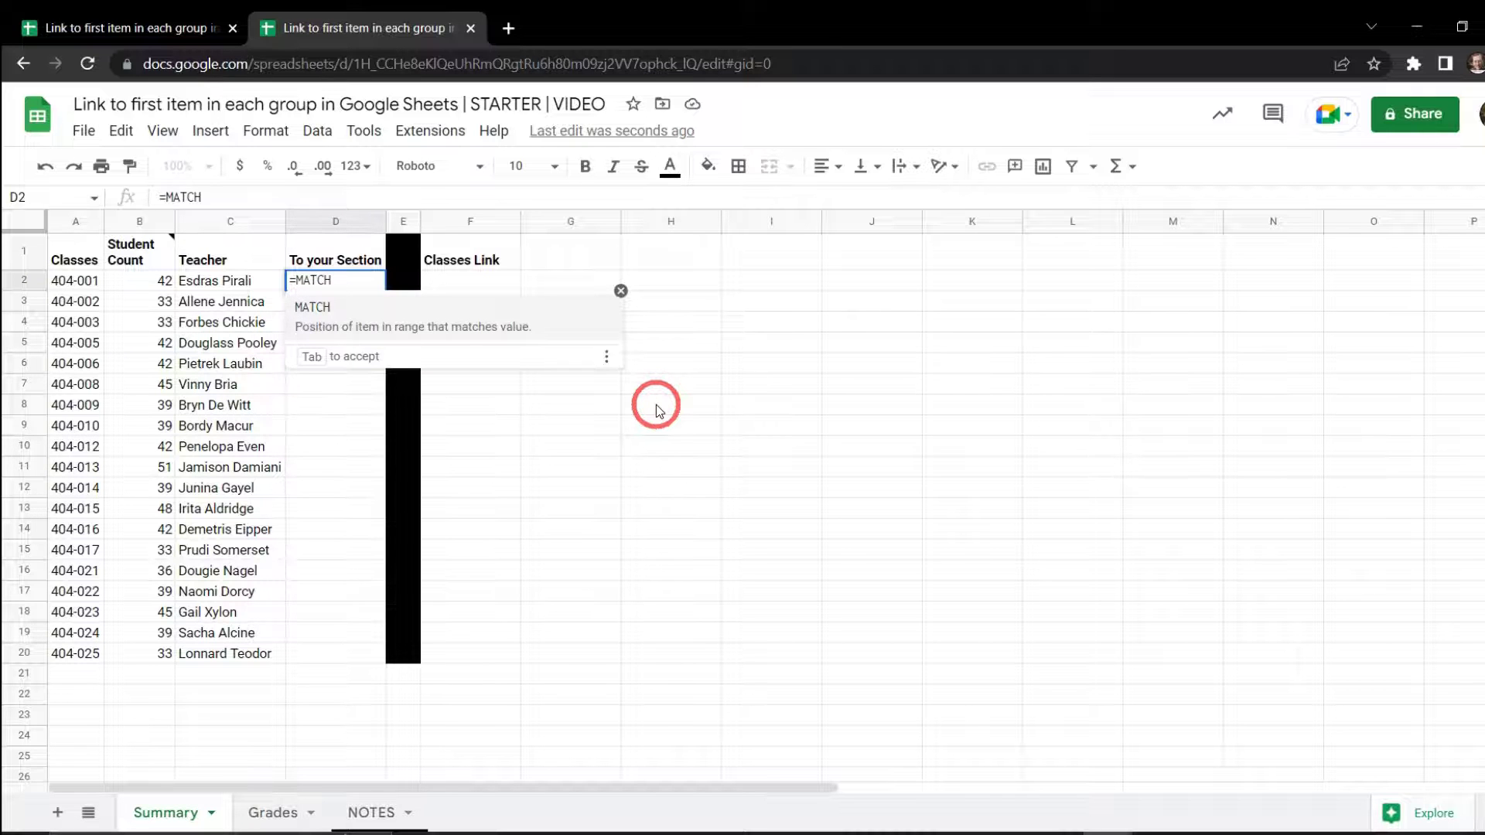
pyautogui.write('(')
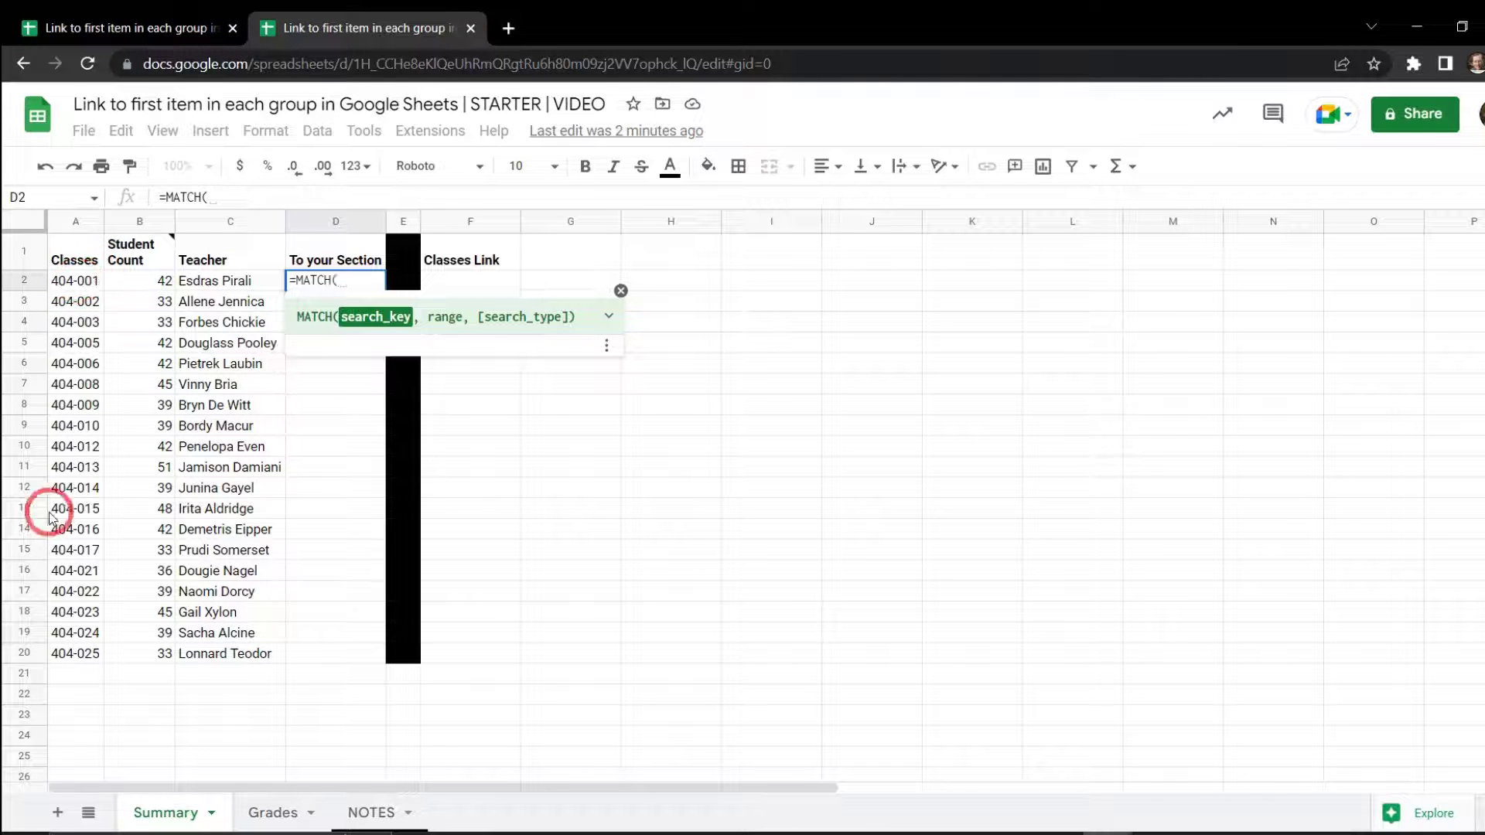
pyautogui.click(72, 283)
pyautogui.write(',')
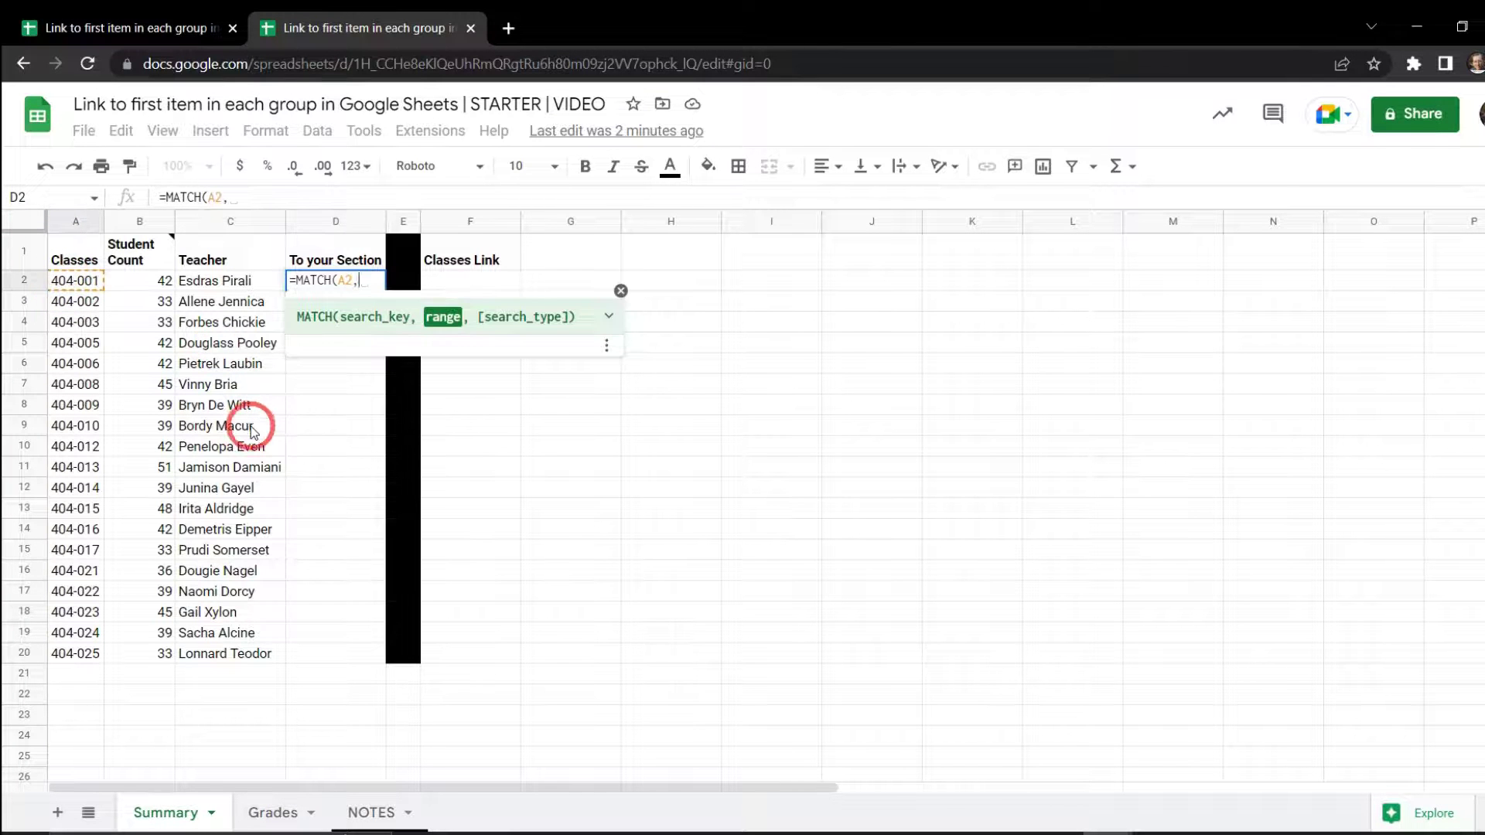
# - Set the MATCH range to Grades!A3:A and enter the formula in D2
pyautogui.click(290, 814)
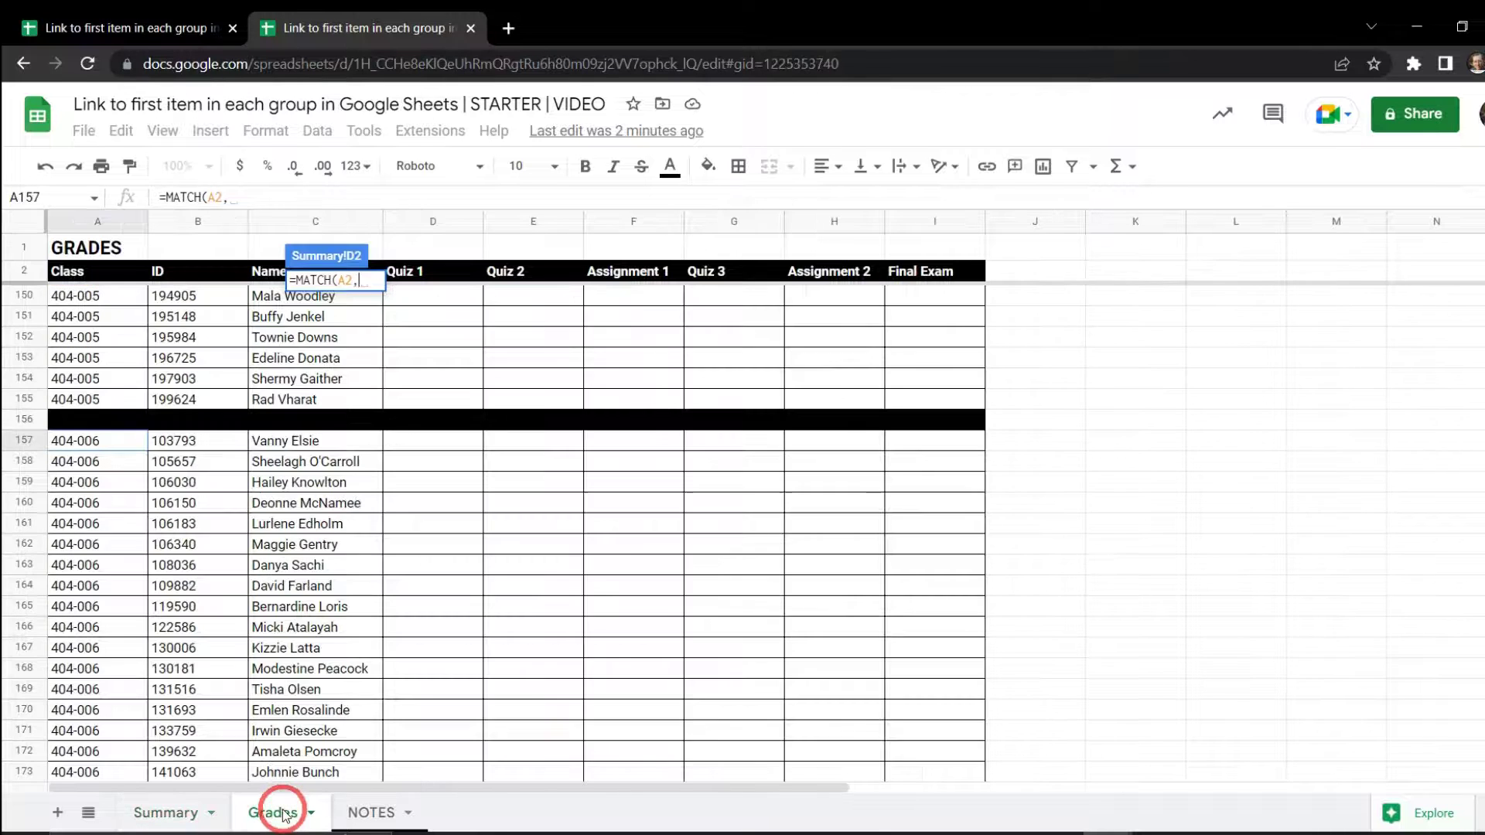
pyautogui.scroll(10, 73, 298)
pyautogui.scroll(15, 742, 441)
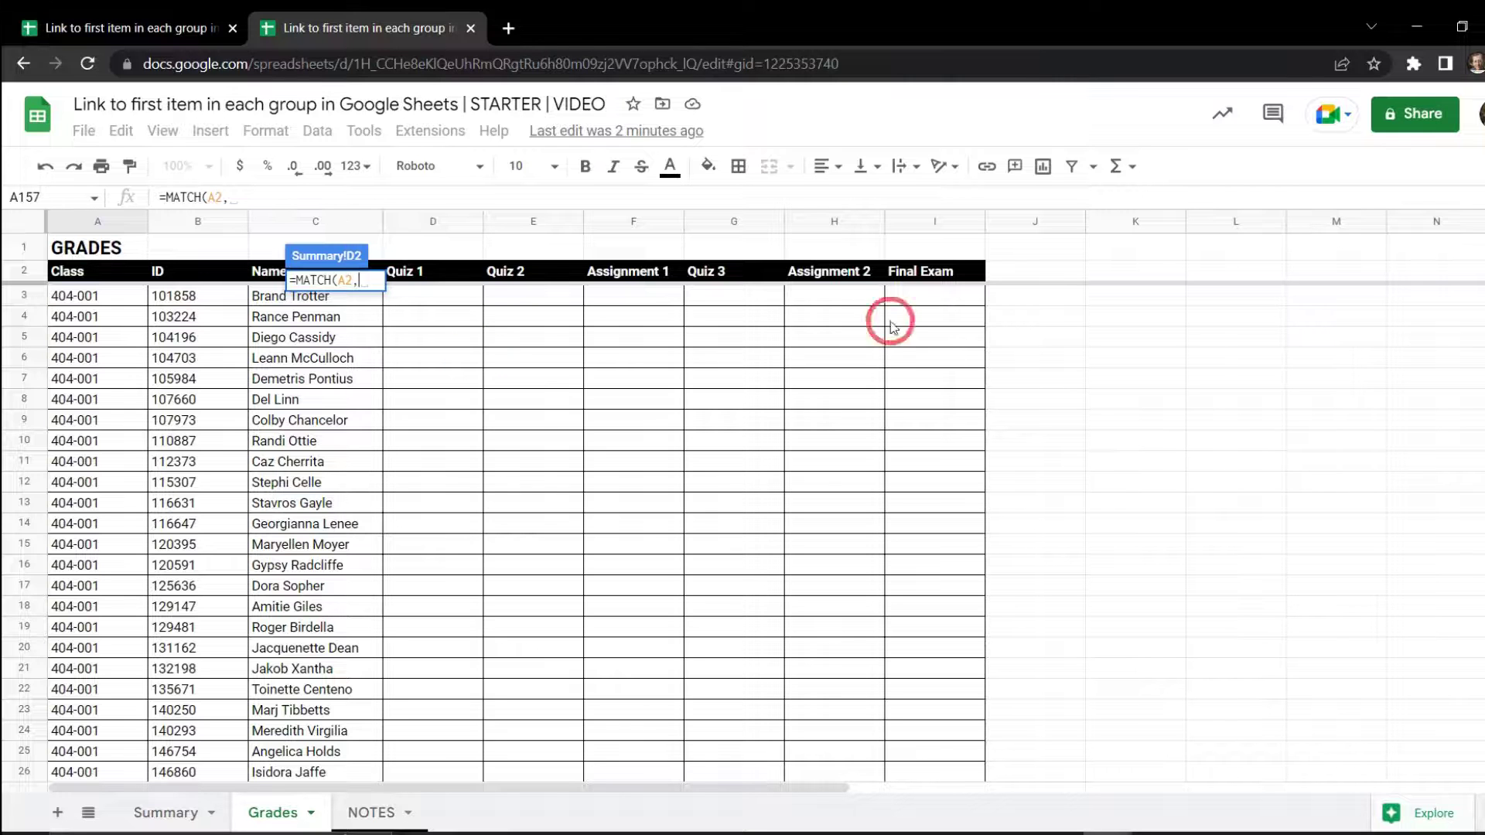
pyautogui.click(93, 295)
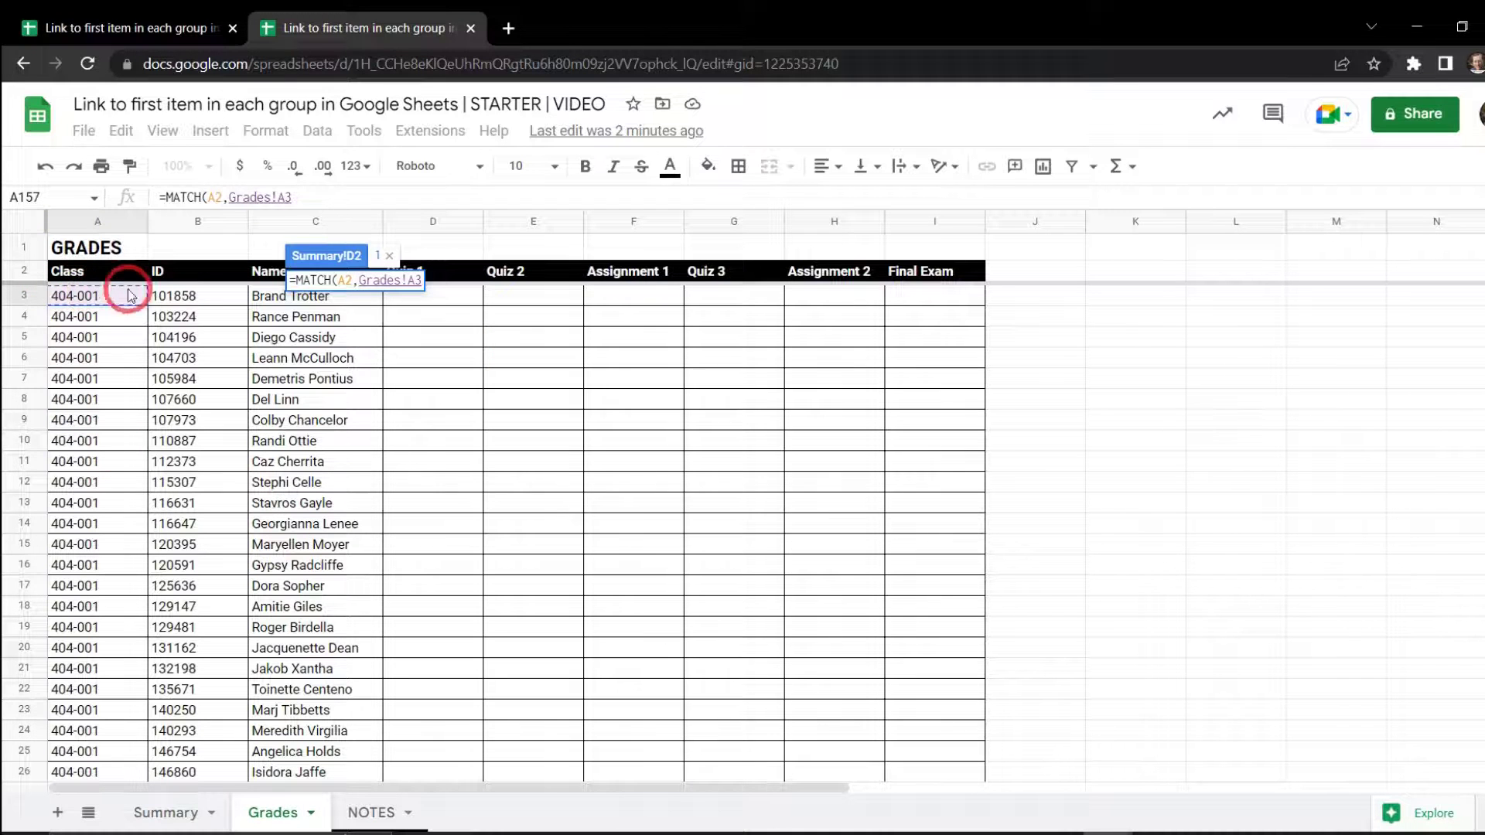
pyautogui.click(326, 199)
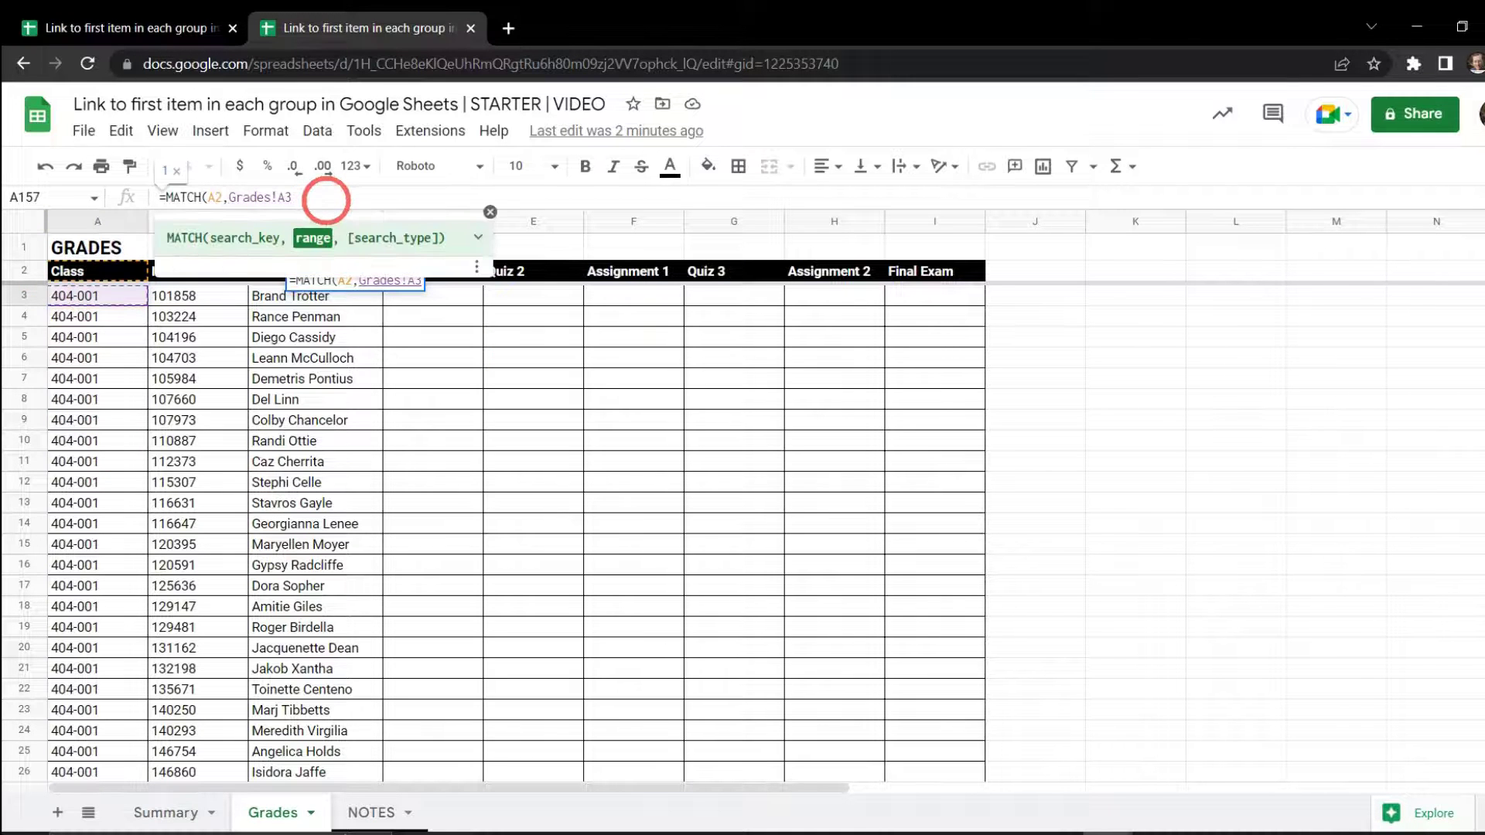
pyautogui.write(':A')
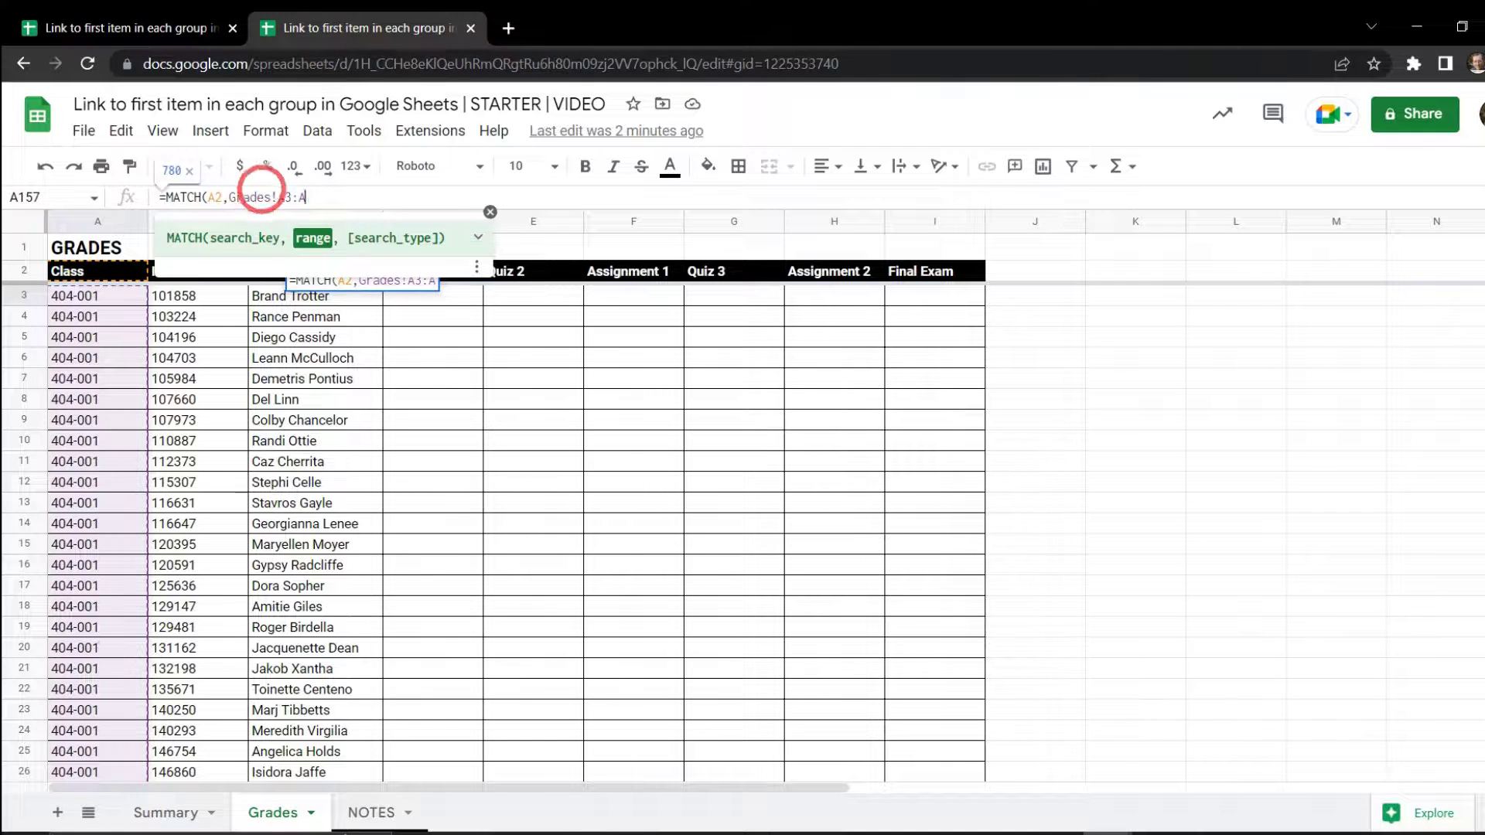
pyautogui.press('Return')
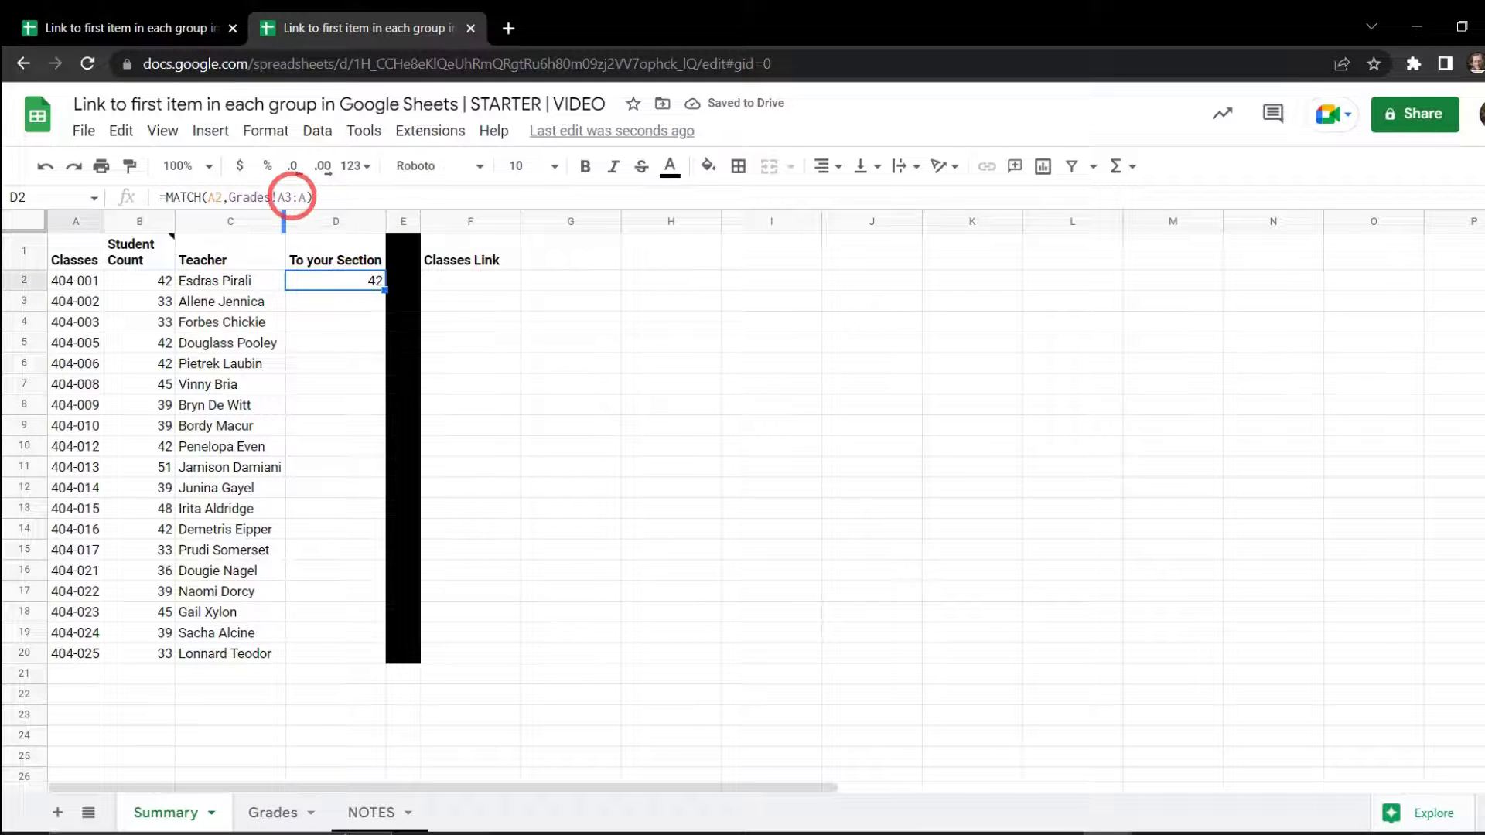
# - Make the D2 range absolute as Grades!$A$3:$A and add search type 0 for an exact match
pyautogui.click(286, 197)
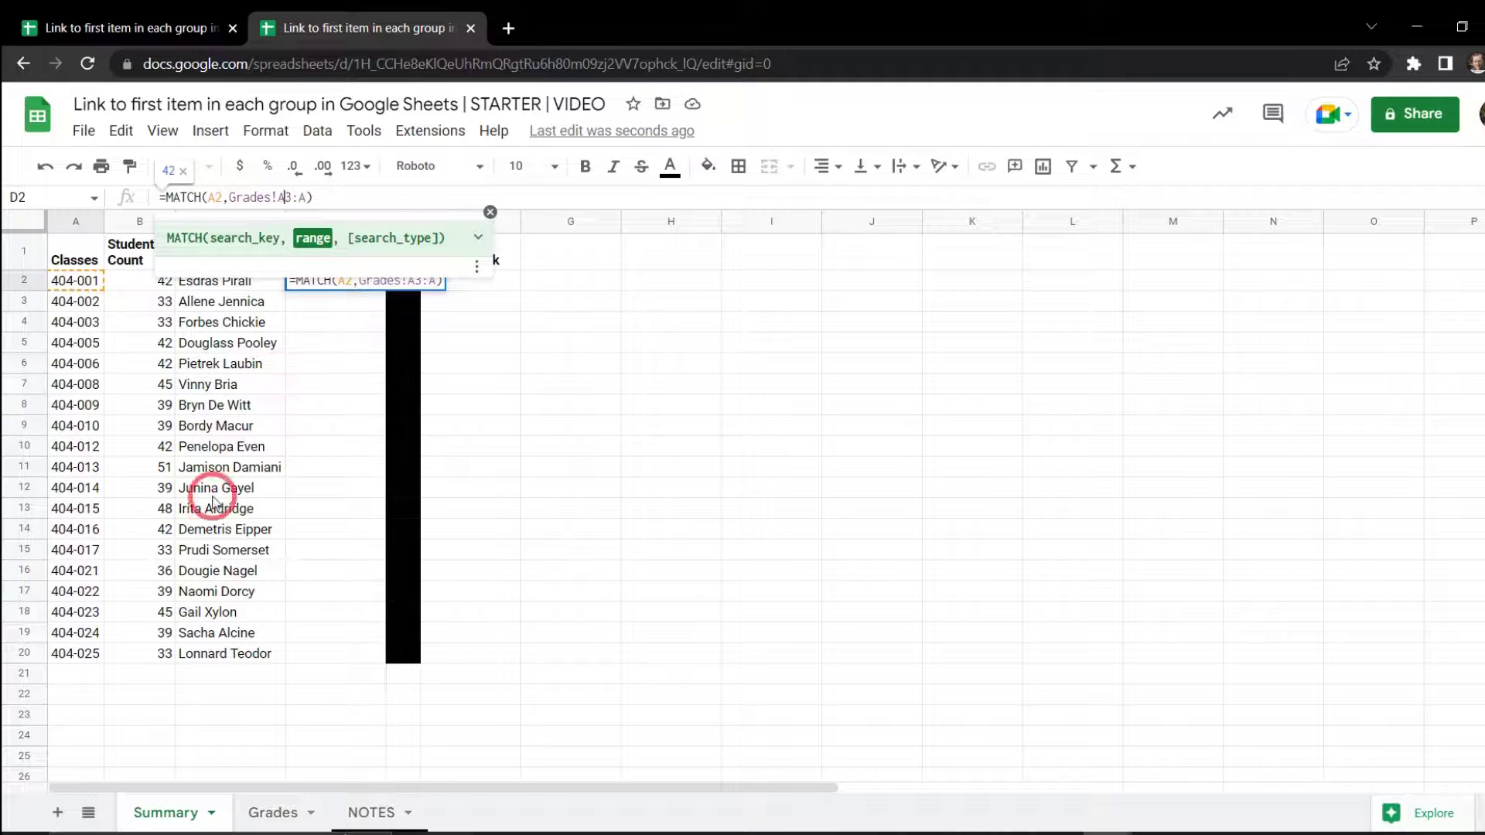
pyautogui.press('F4')
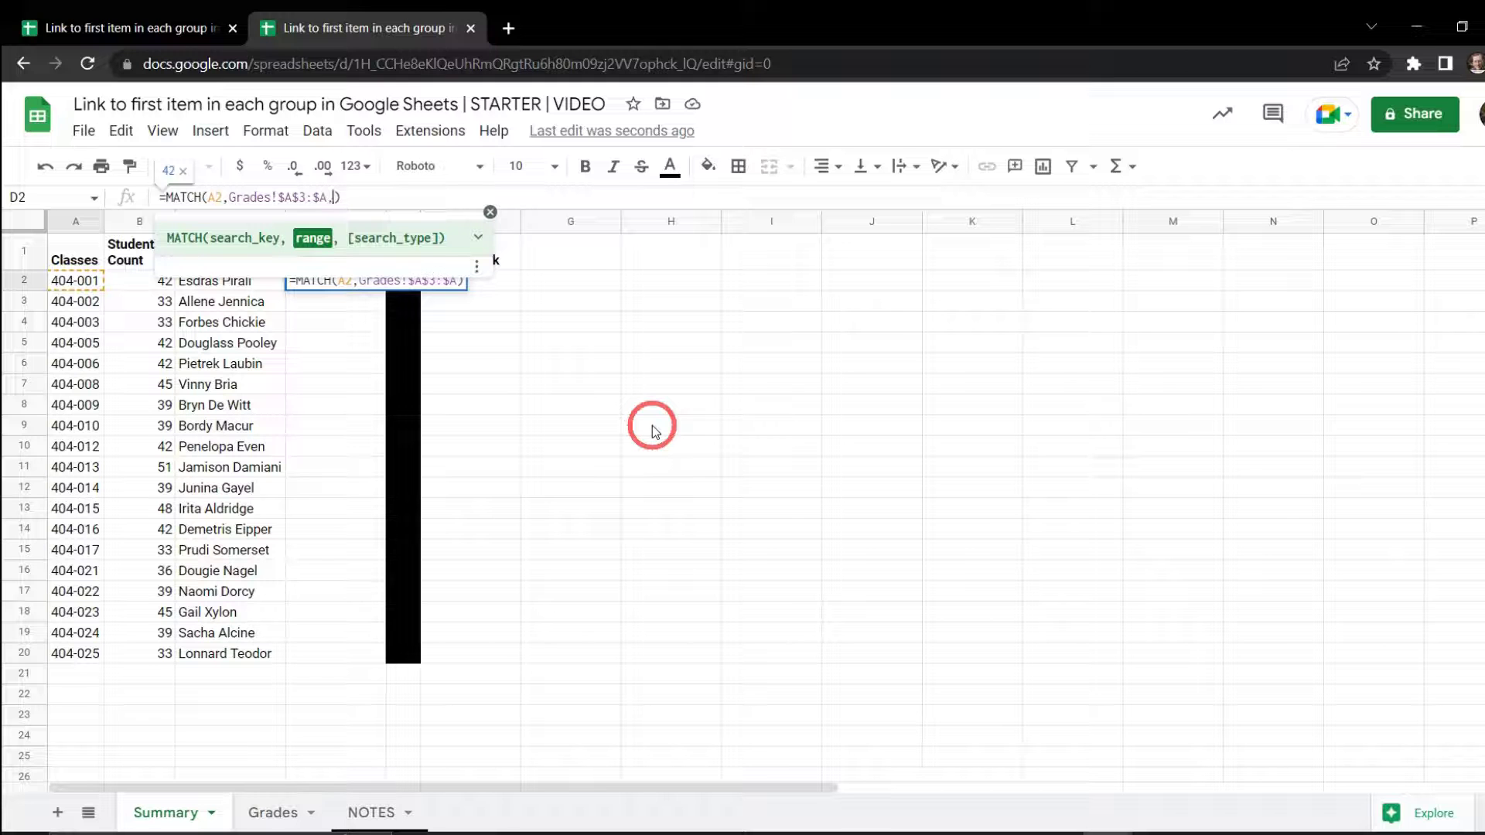
pyautogui.write(',')
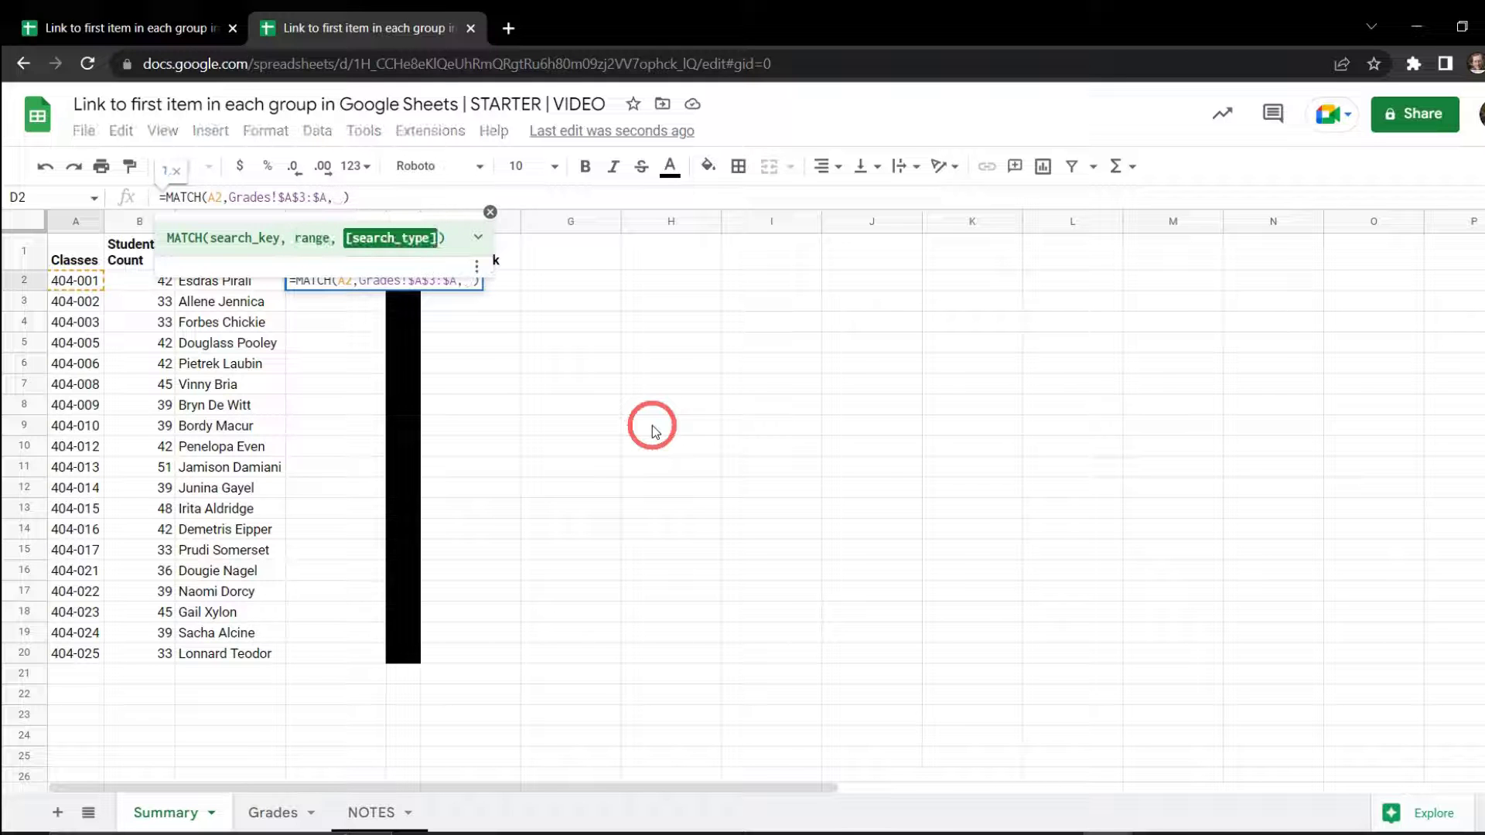
pyautogui.press('F1')
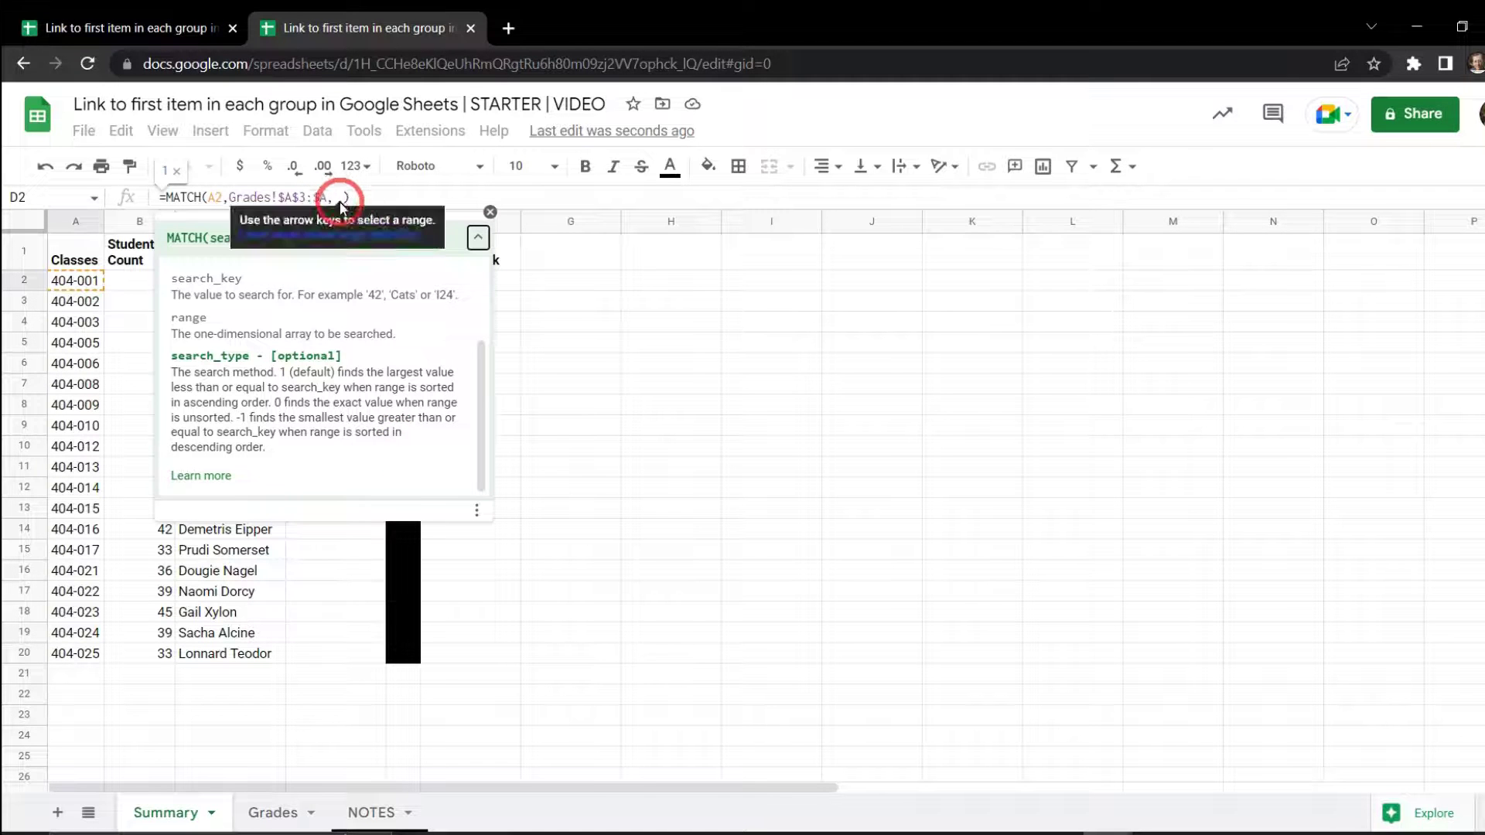
pyautogui.moveTo(272, 403); pyautogui.dragTo(297, 403)
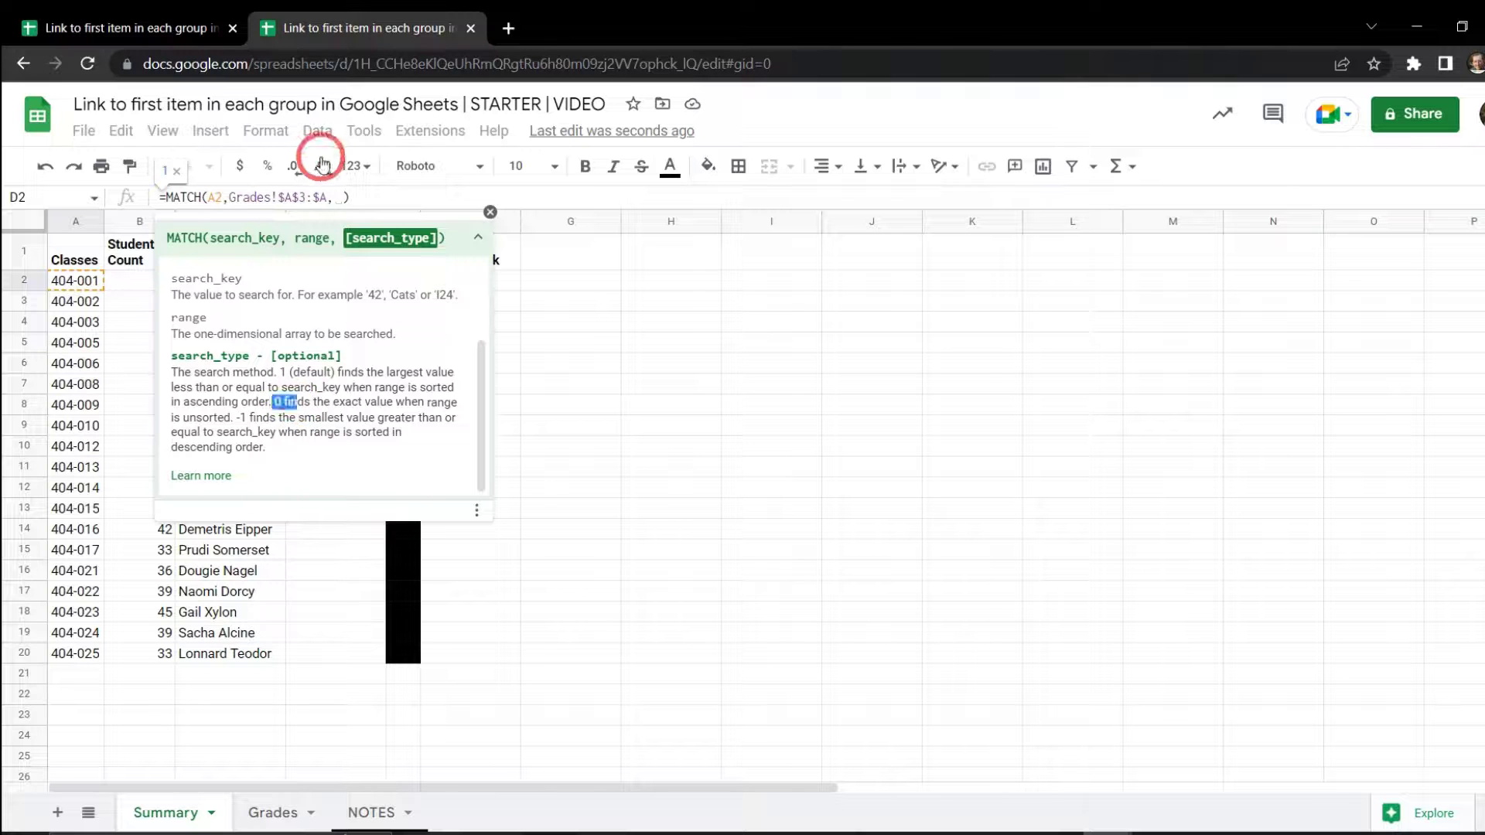
pyautogui.click(375, 260)
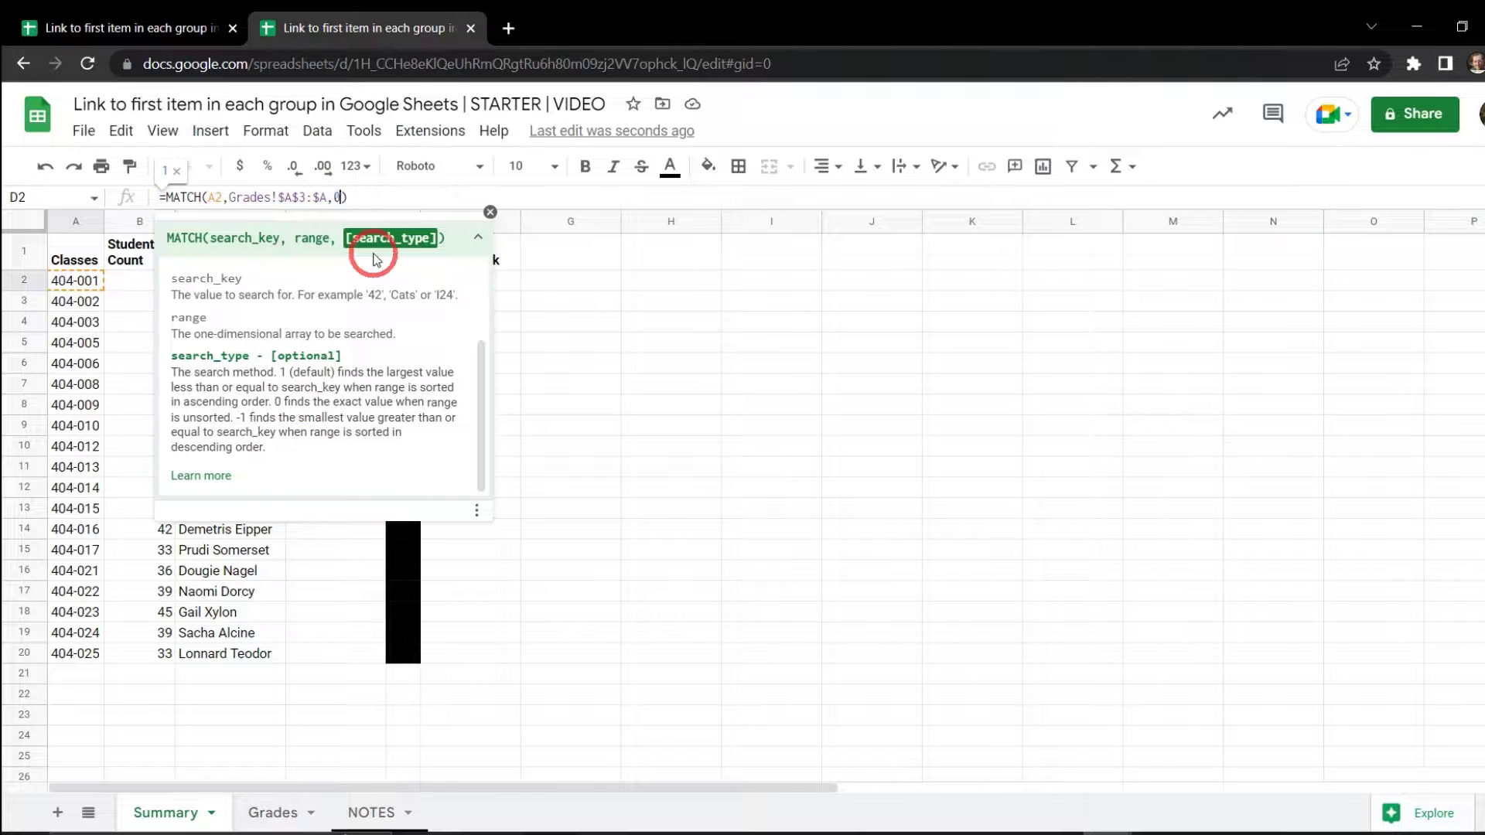
pyautogui.click(376, 259)
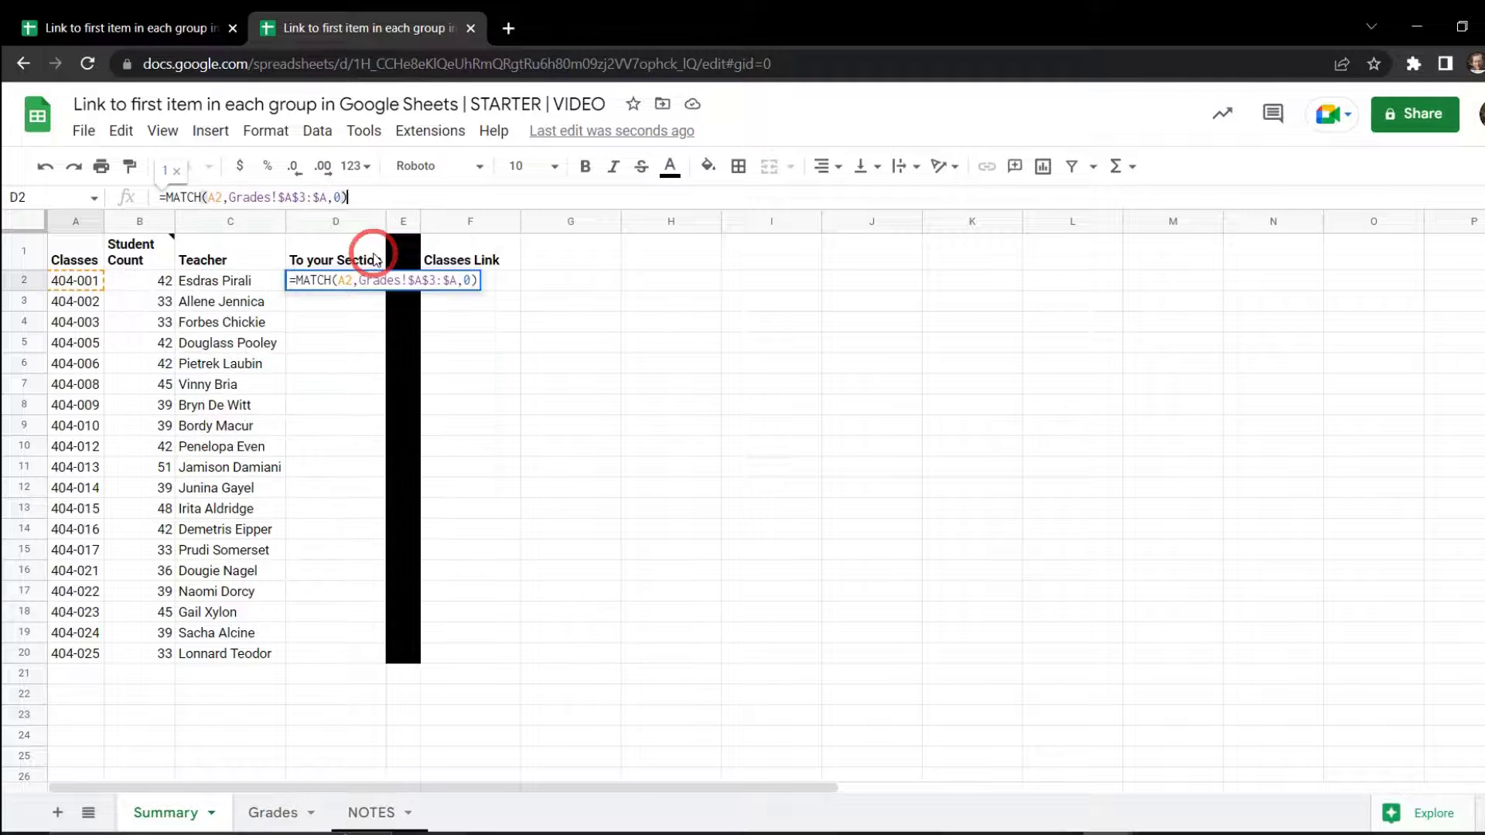
pyautogui.press('Return')
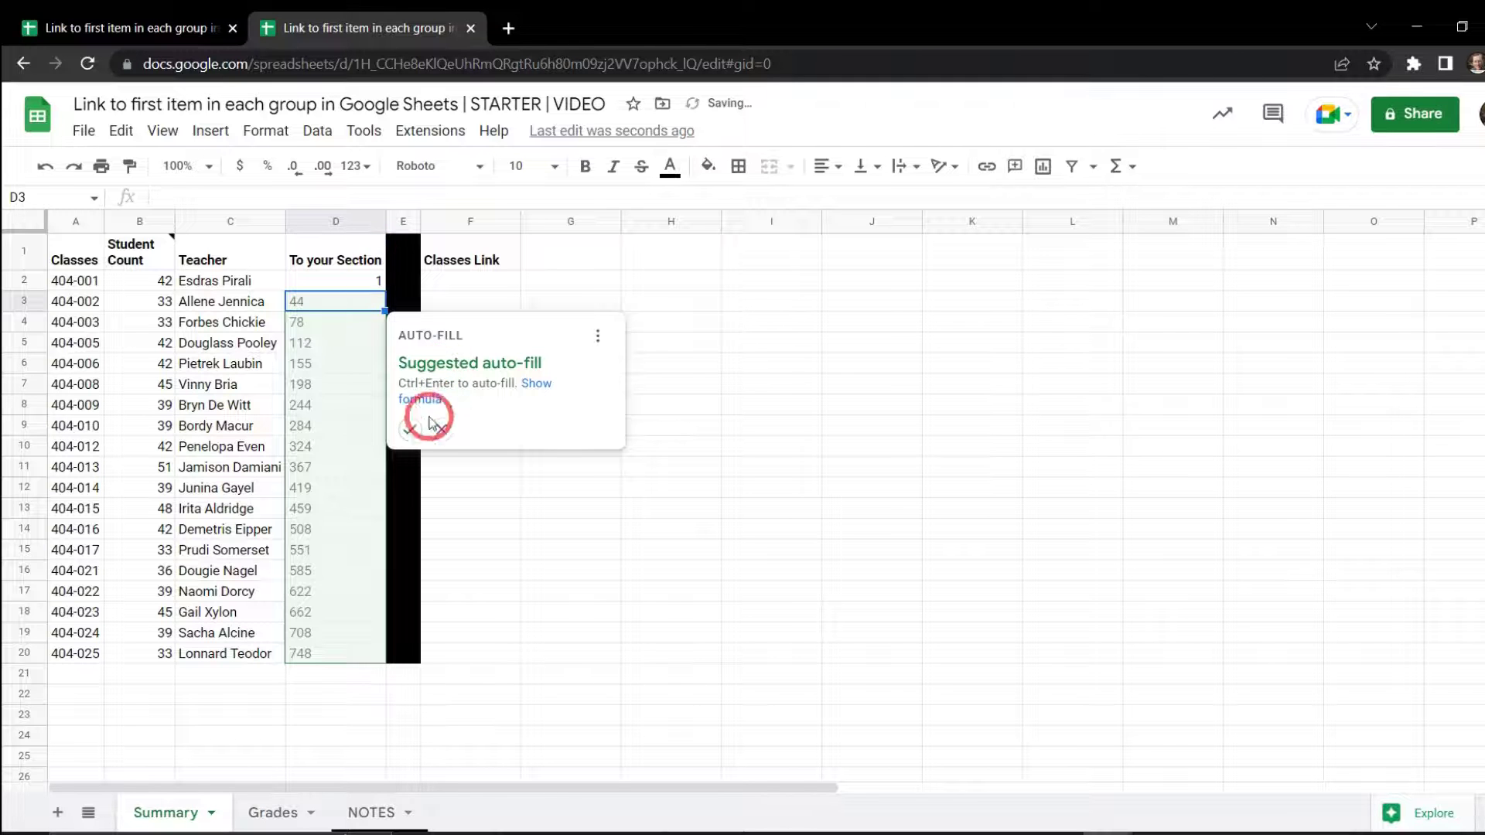
# - Accept the suggested auto-fill of the MATCH formula down To your Section to row 20, and check cells D2 and D3
pyautogui.click(410, 434)
pyautogui.click(365, 286)
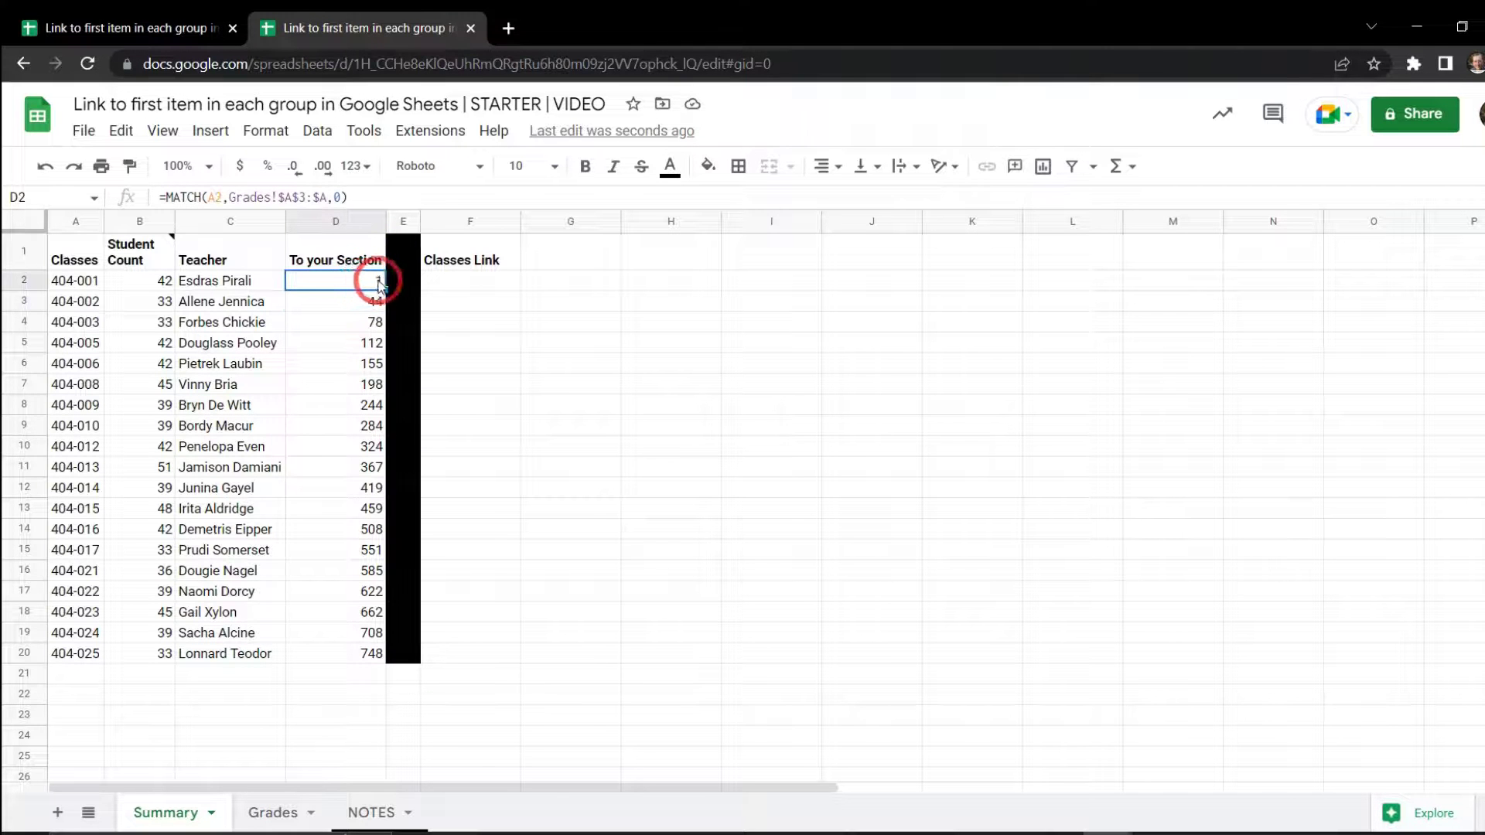
pyautogui.click(375, 303)
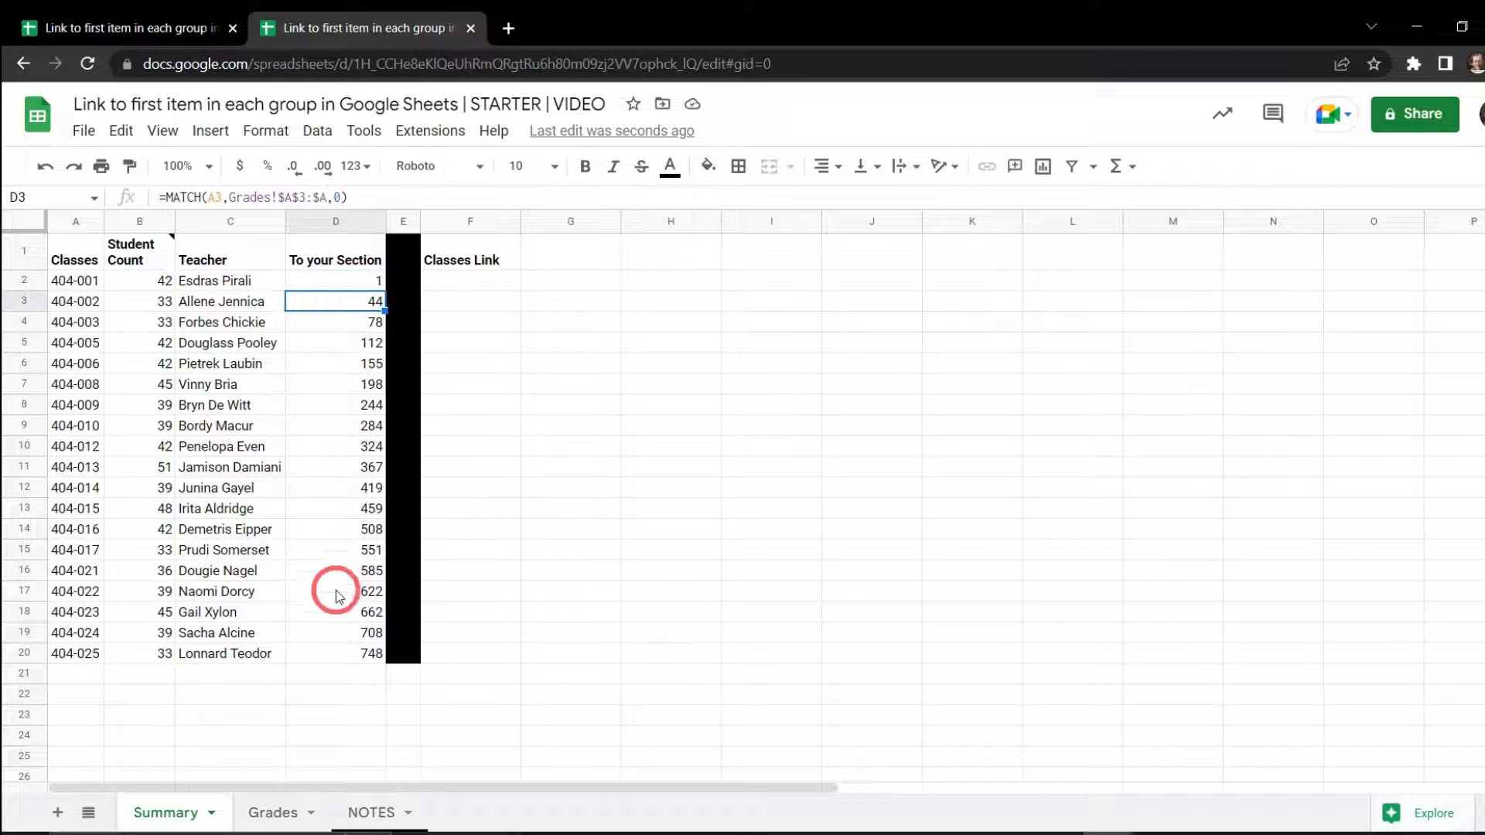
# - Compare the MATCH positions with the actual rows on the Grades sheet, checking the boundary between classes 404-001 and 404-002
pyautogui.click(283, 813)
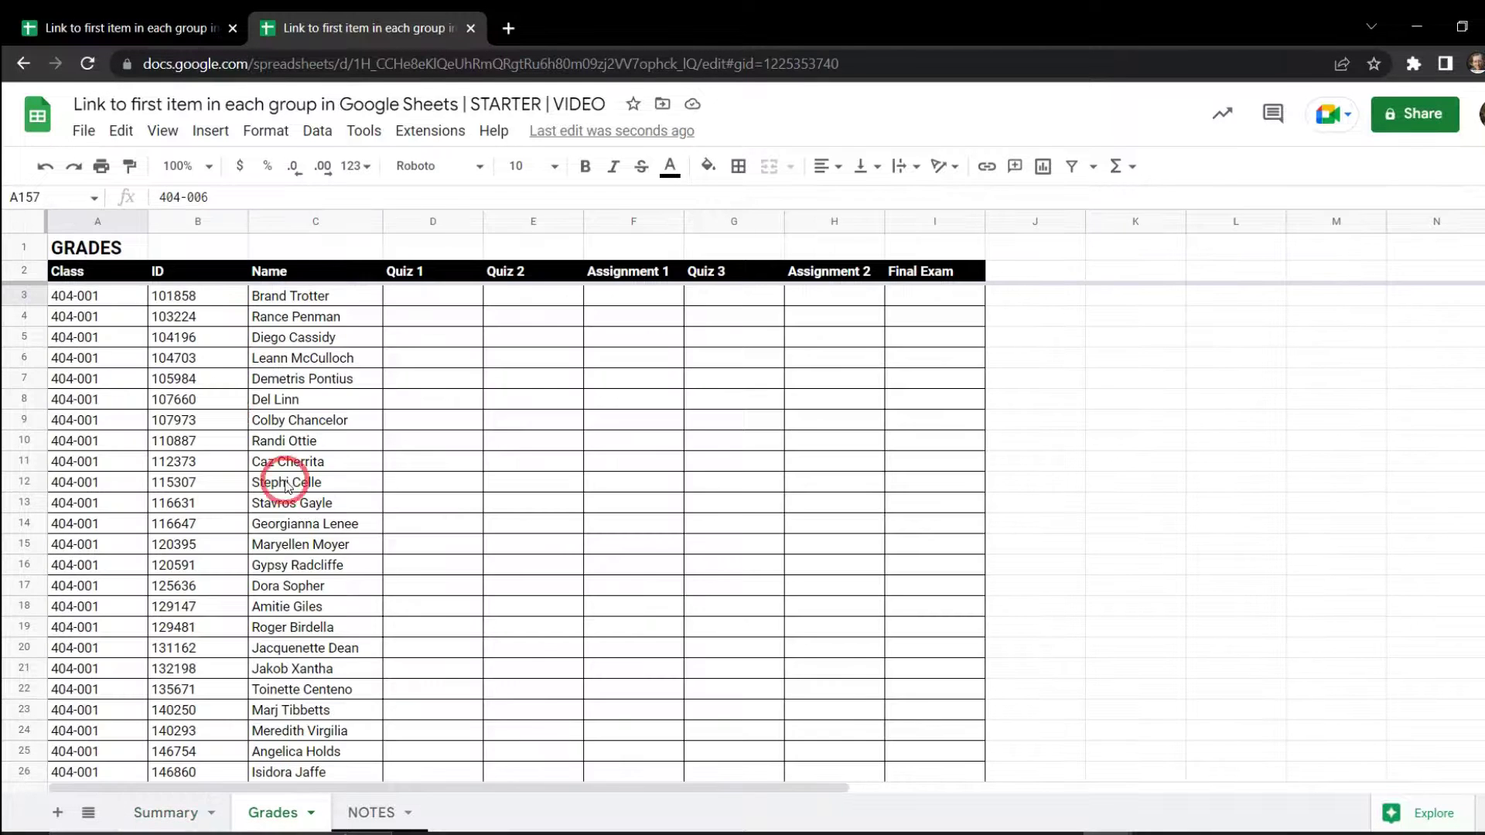
pyautogui.click(73, 244)
pyautogui.scroll(-10, 116, 302)
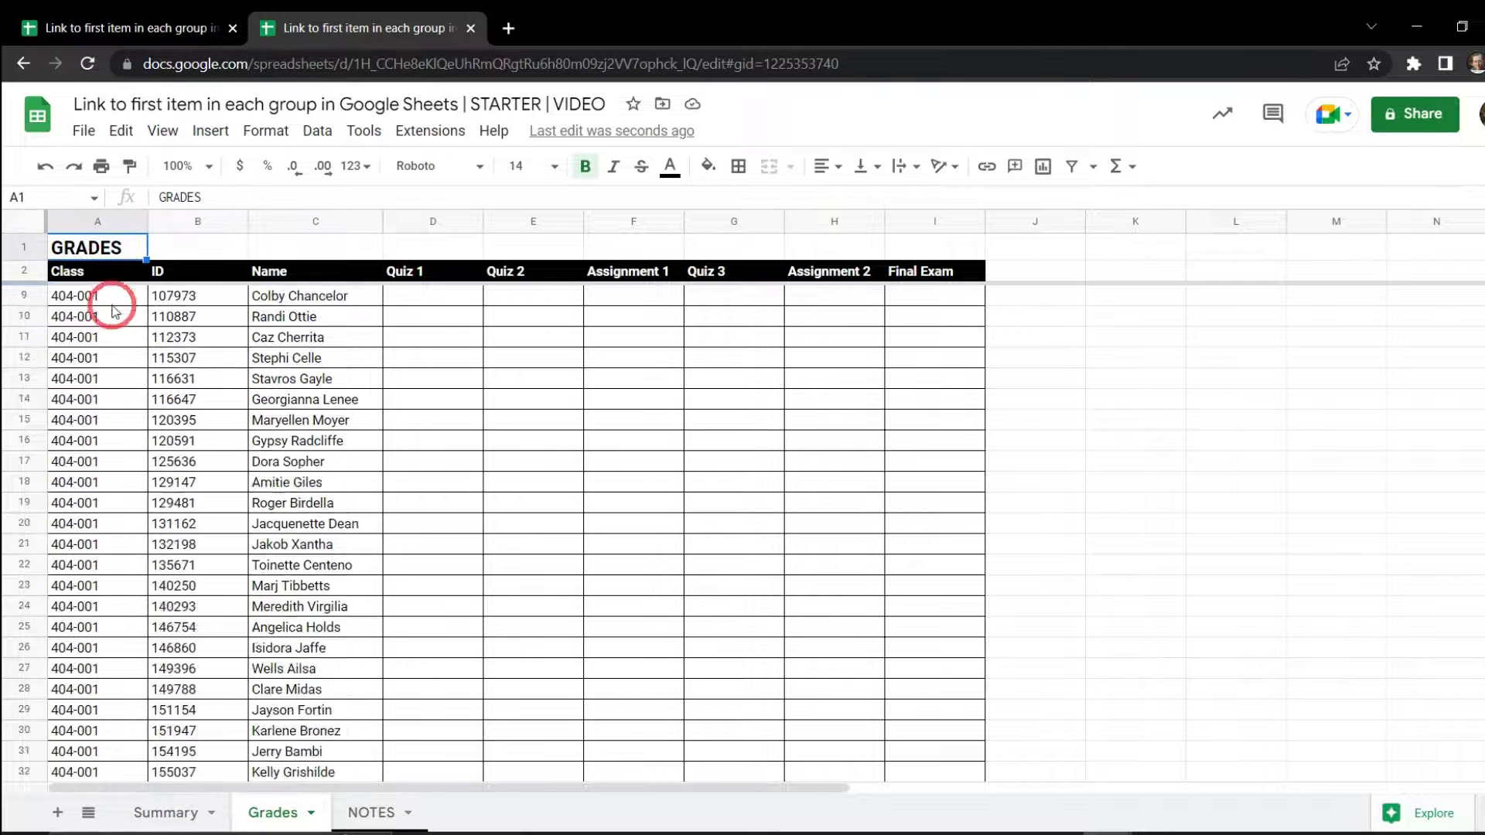
pyautogui.click(82, 541)
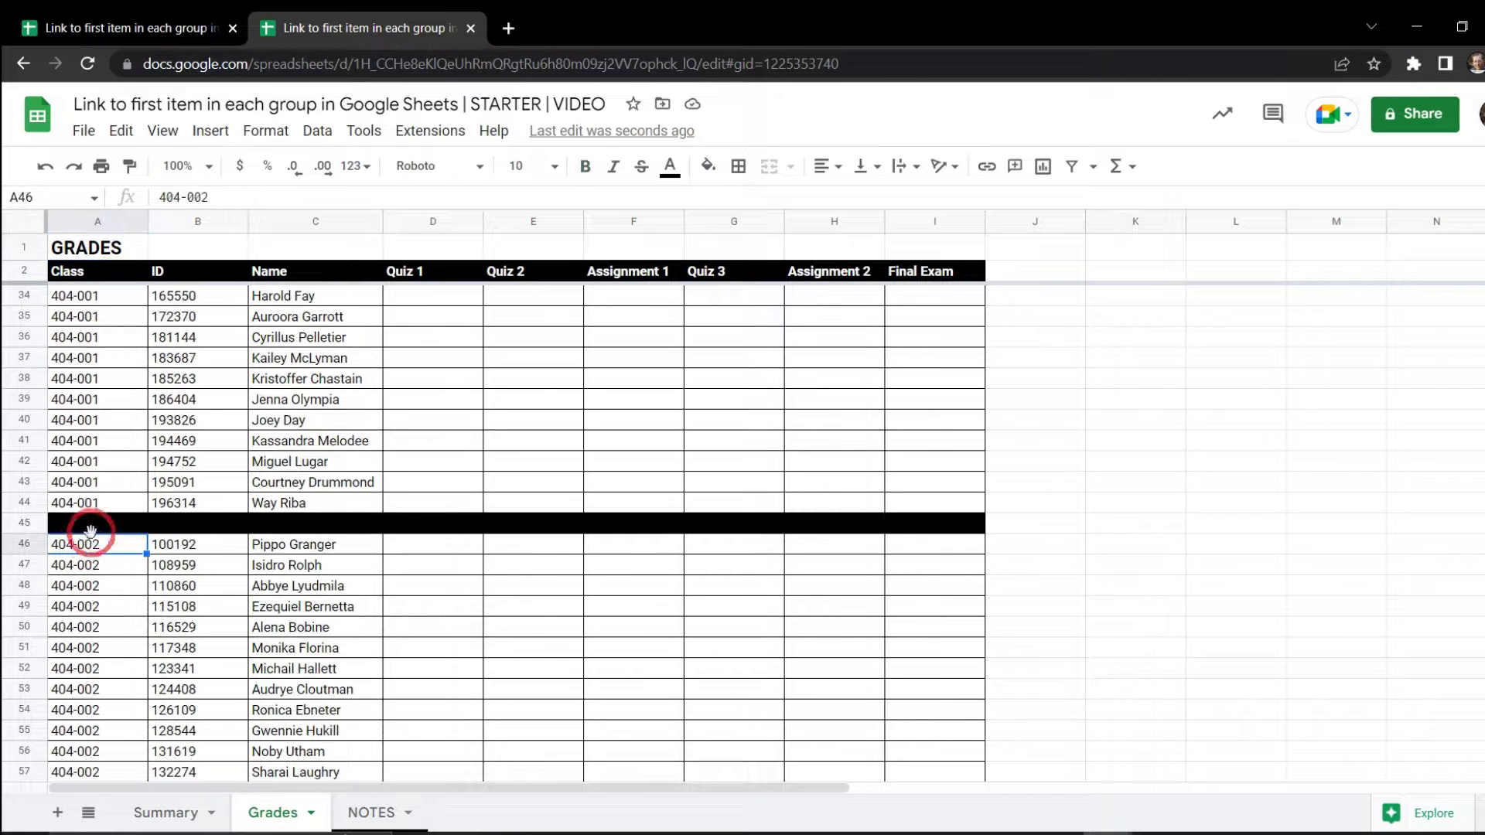
pyautogui.click(78, 503)
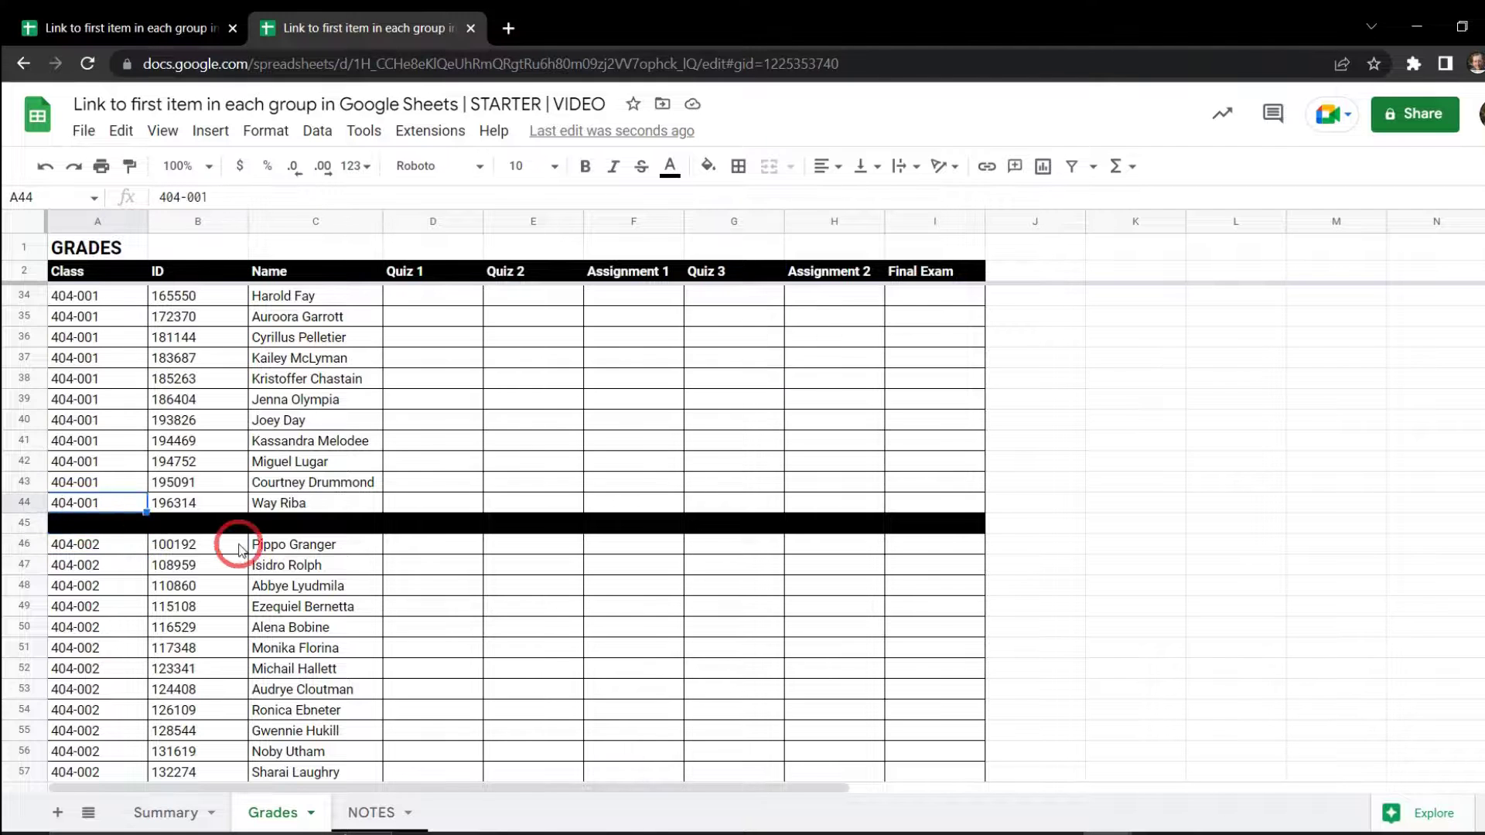
# - Add + 2 to the MATCH formula in D2 on the Summary sheet to account for the two header rows on Grades
pyautogui.scroll(10, 236, 549)
pyautogui.click(165, 812)
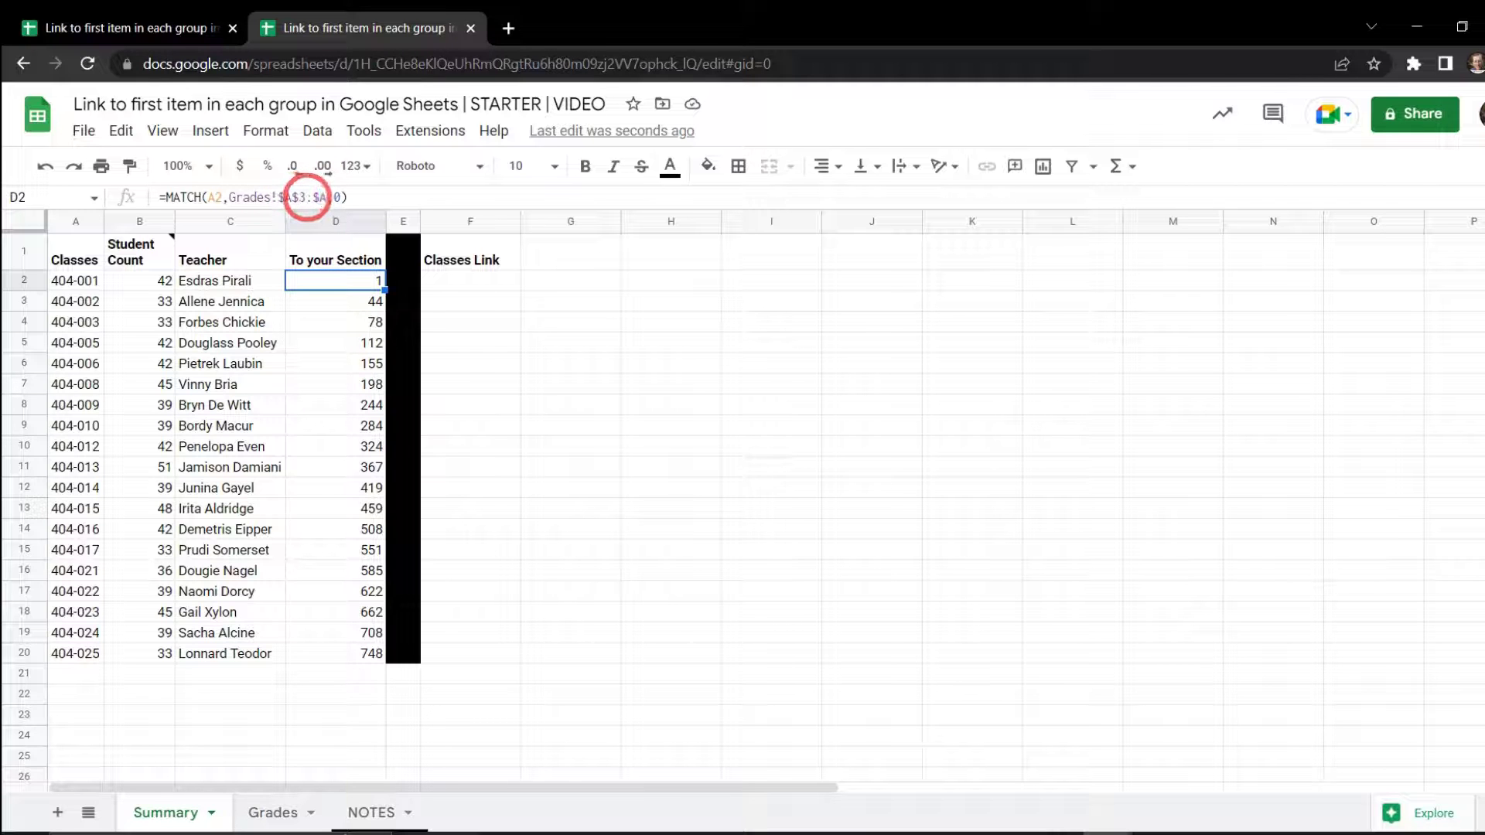
pyautogui.click(312, 198)
pyautogui.click(279, 812)
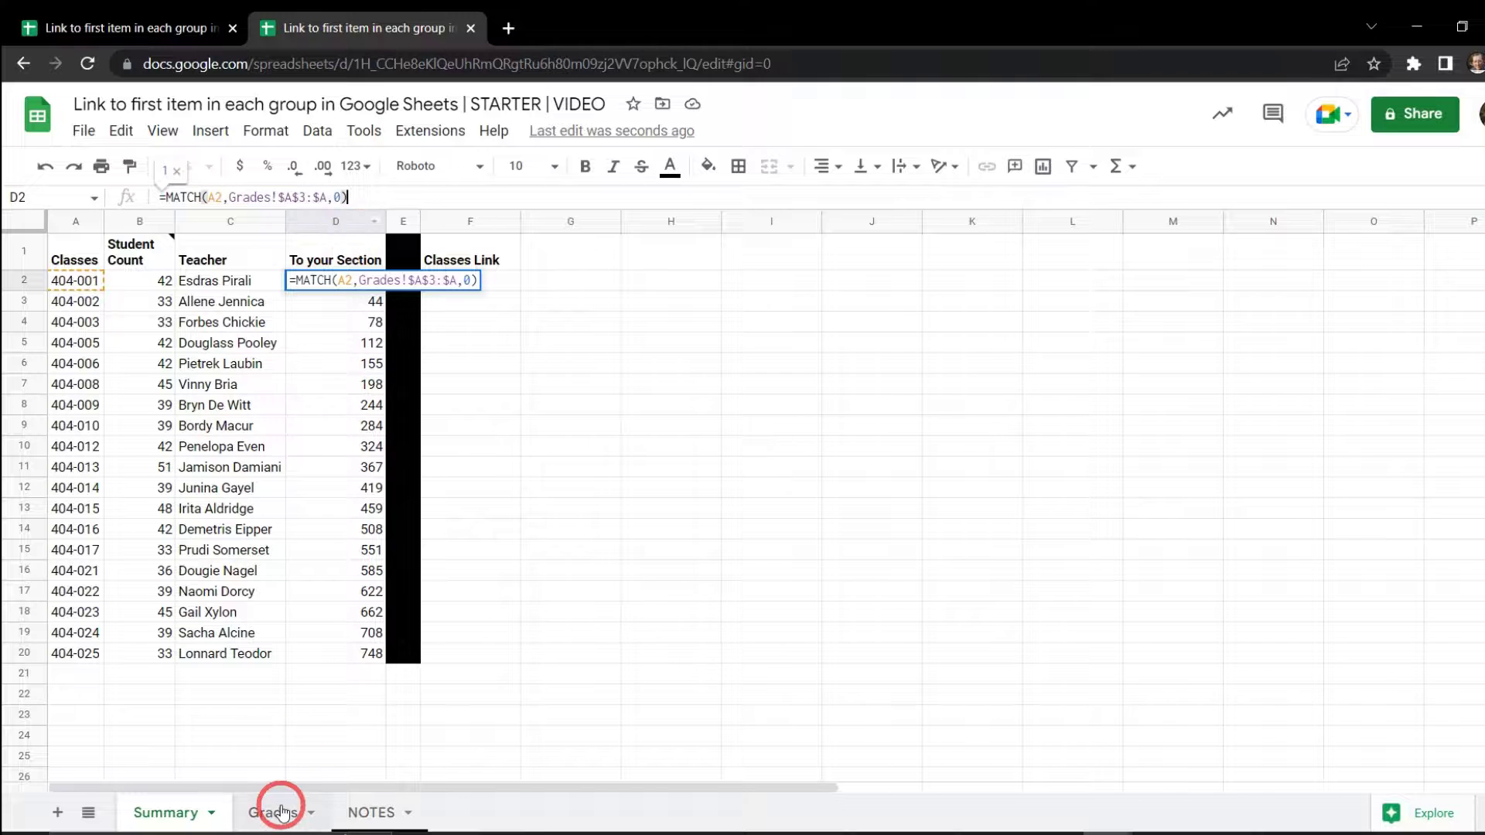
pyautogui.click(81, 246)
pyautogui.click(85, 273)
pyautogui.click(165, 812)
pyautogui.click(348, 197)
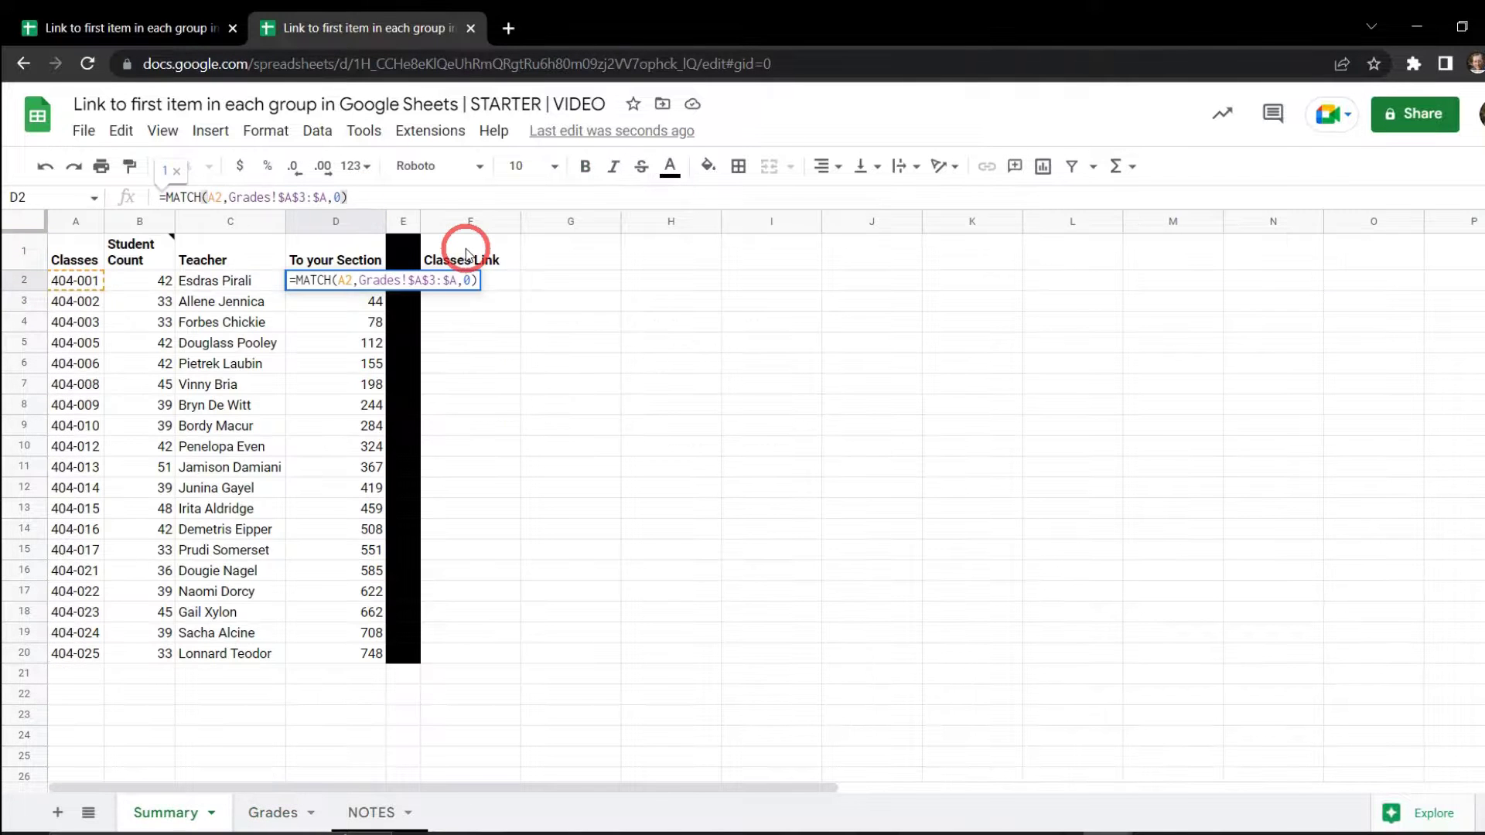
pyautogui.press('Return')
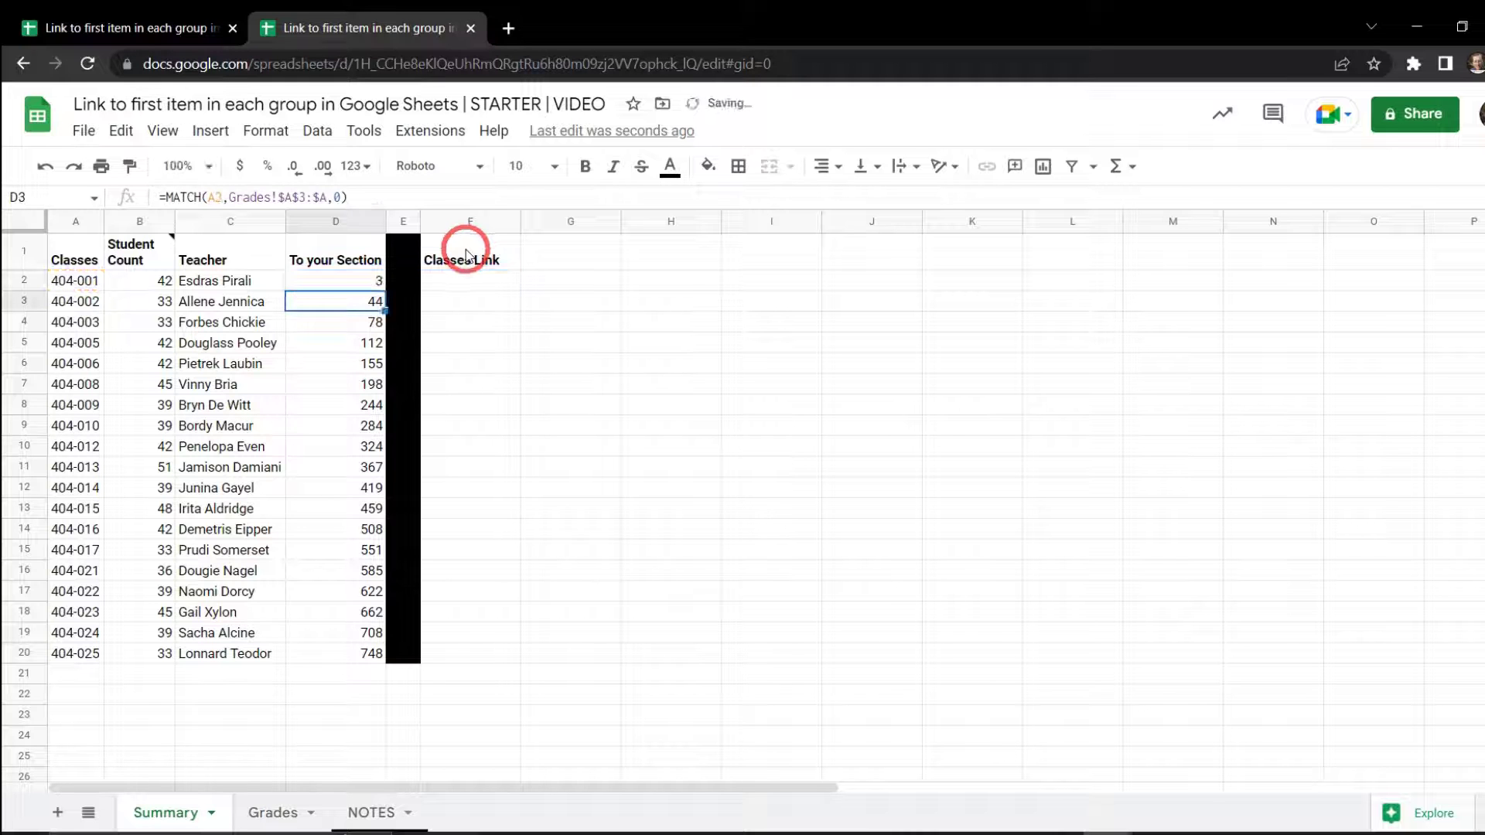
# - Clear D3:D20 and fill the updated D2 formula down the To your Section column to row 20
pyautogui.hotkey('ctrl', 'shift', 'Down')
pyautogui.press('Delete')
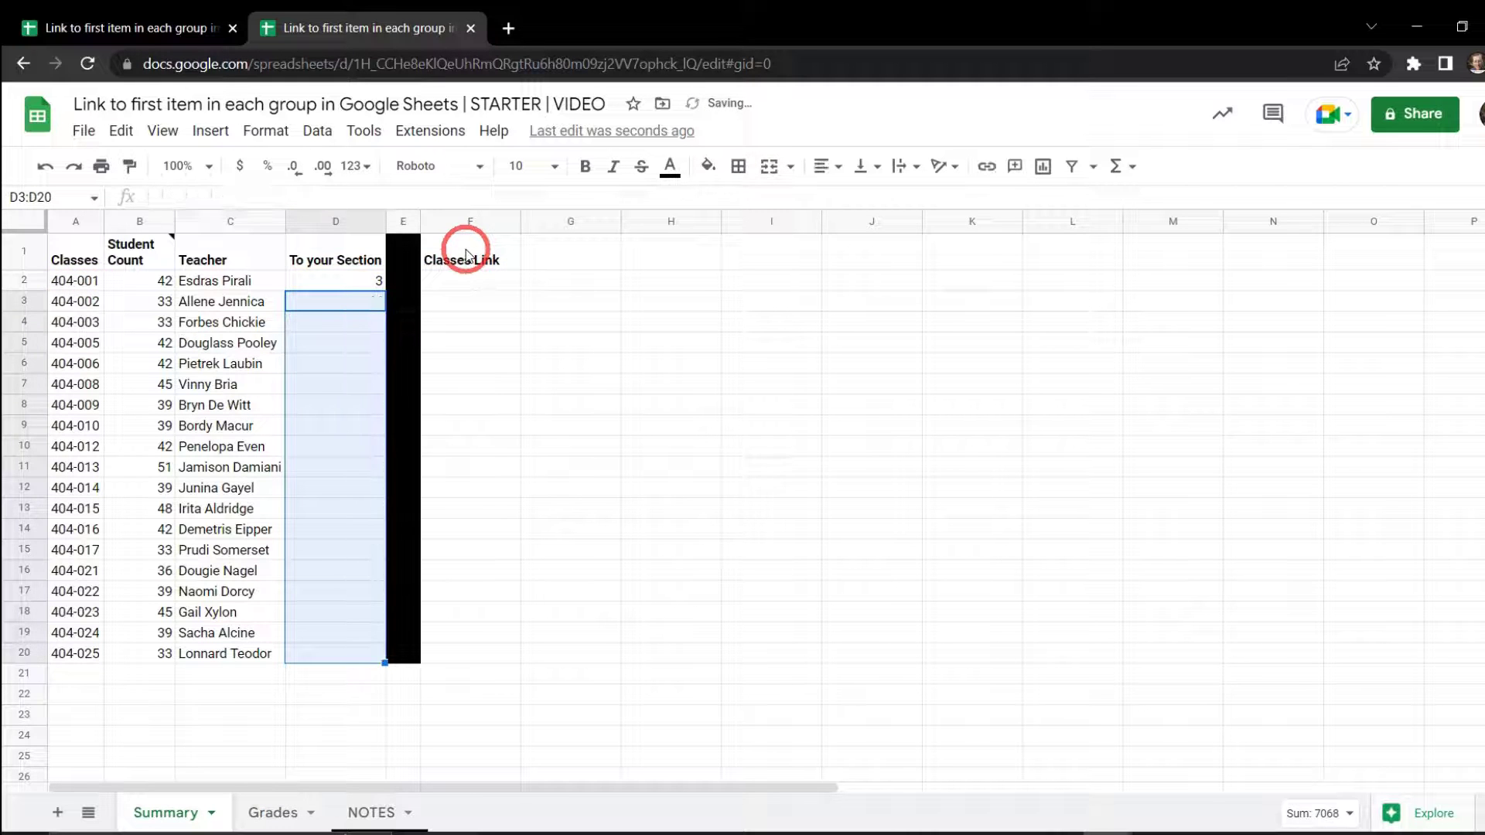
pyautogui.click(377, 282)
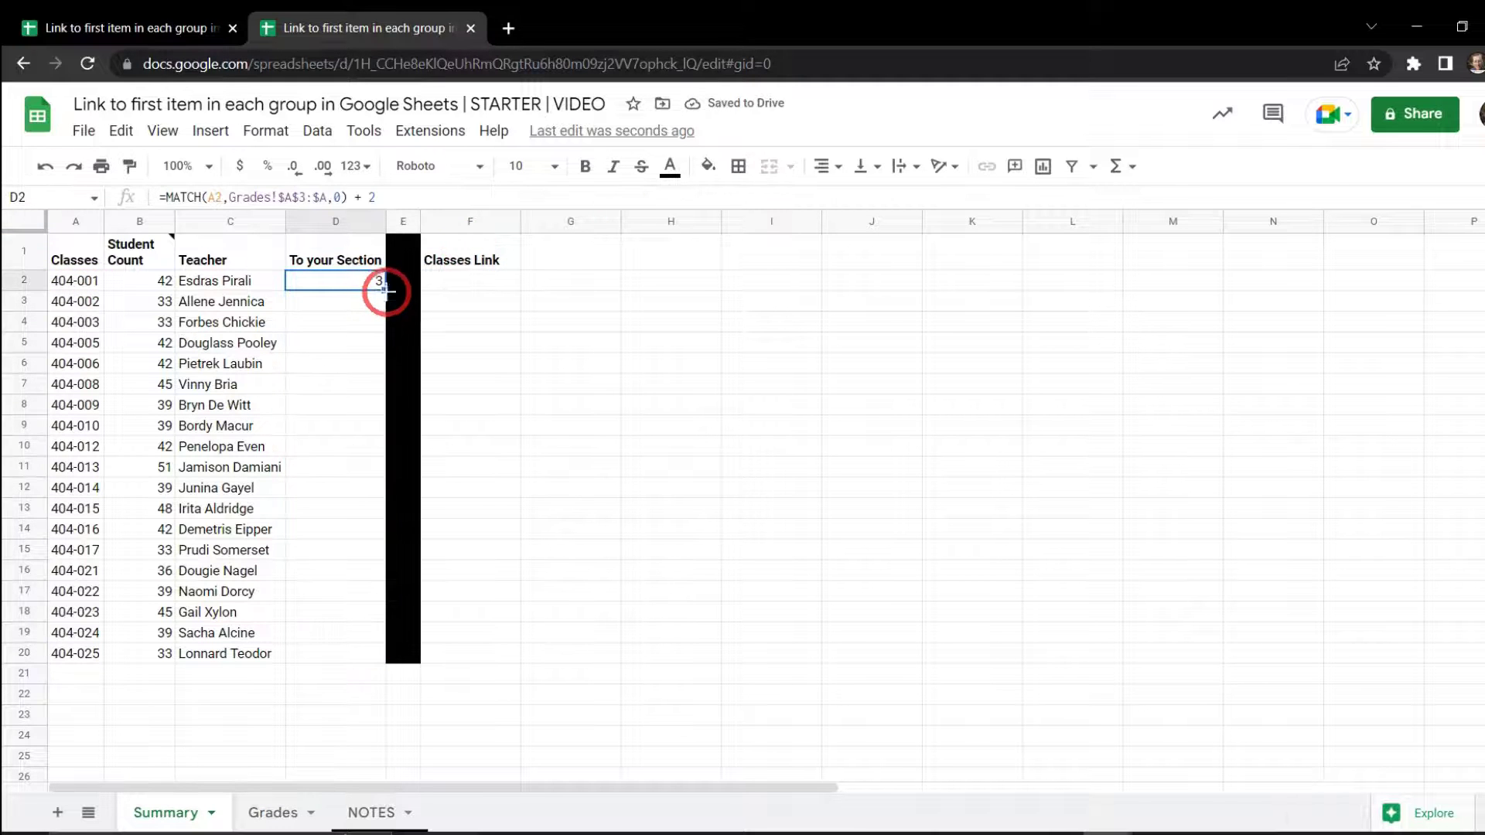
pyautogui.doubleClick(385, 290)
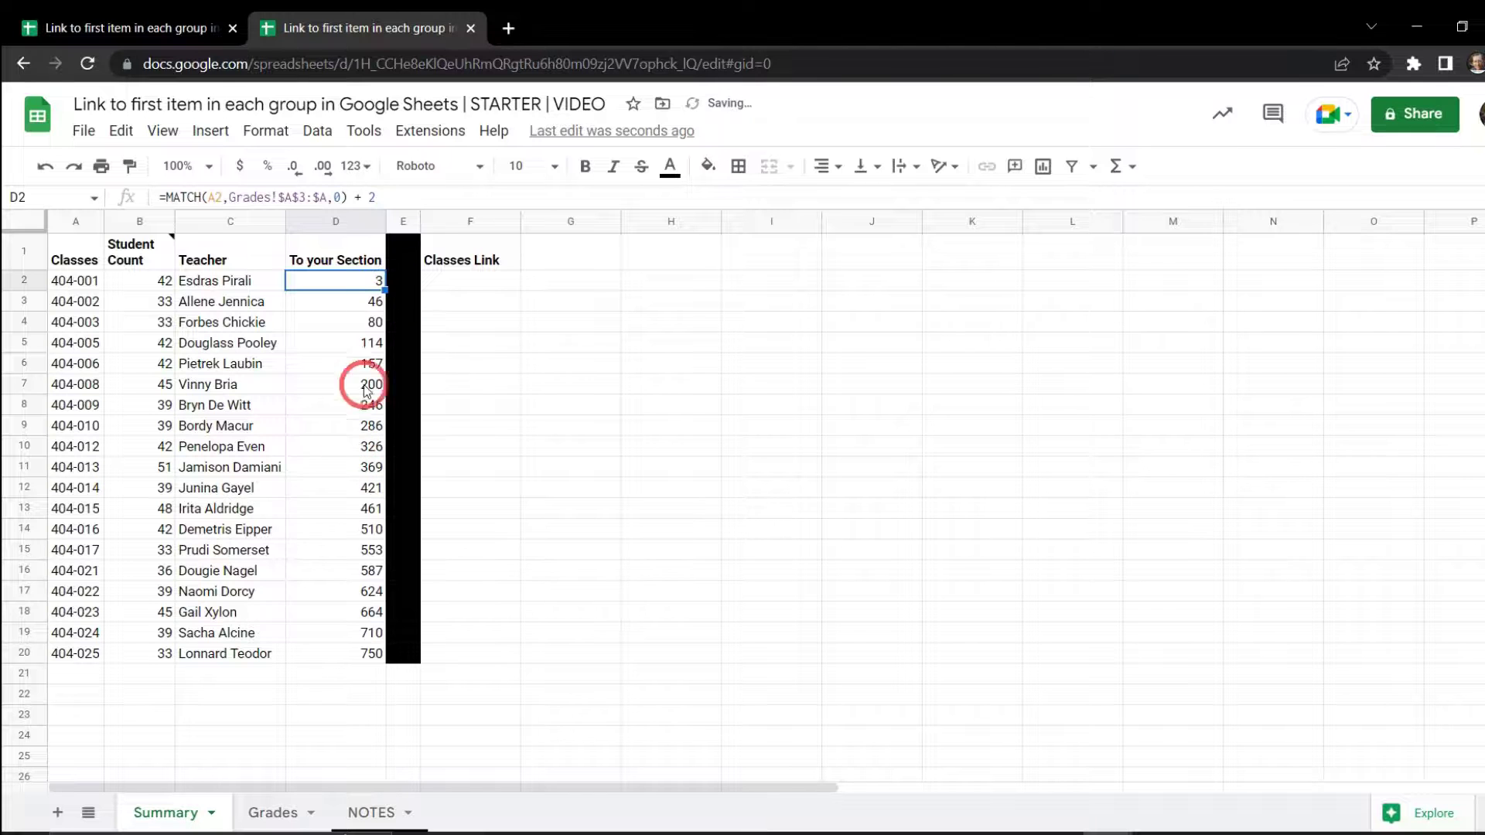
# - Compare the updated MATCH results with the first rows of classes 404-002, 404-003 and 404-005 on the Grades sheet
pyautogui.click(366, 304)
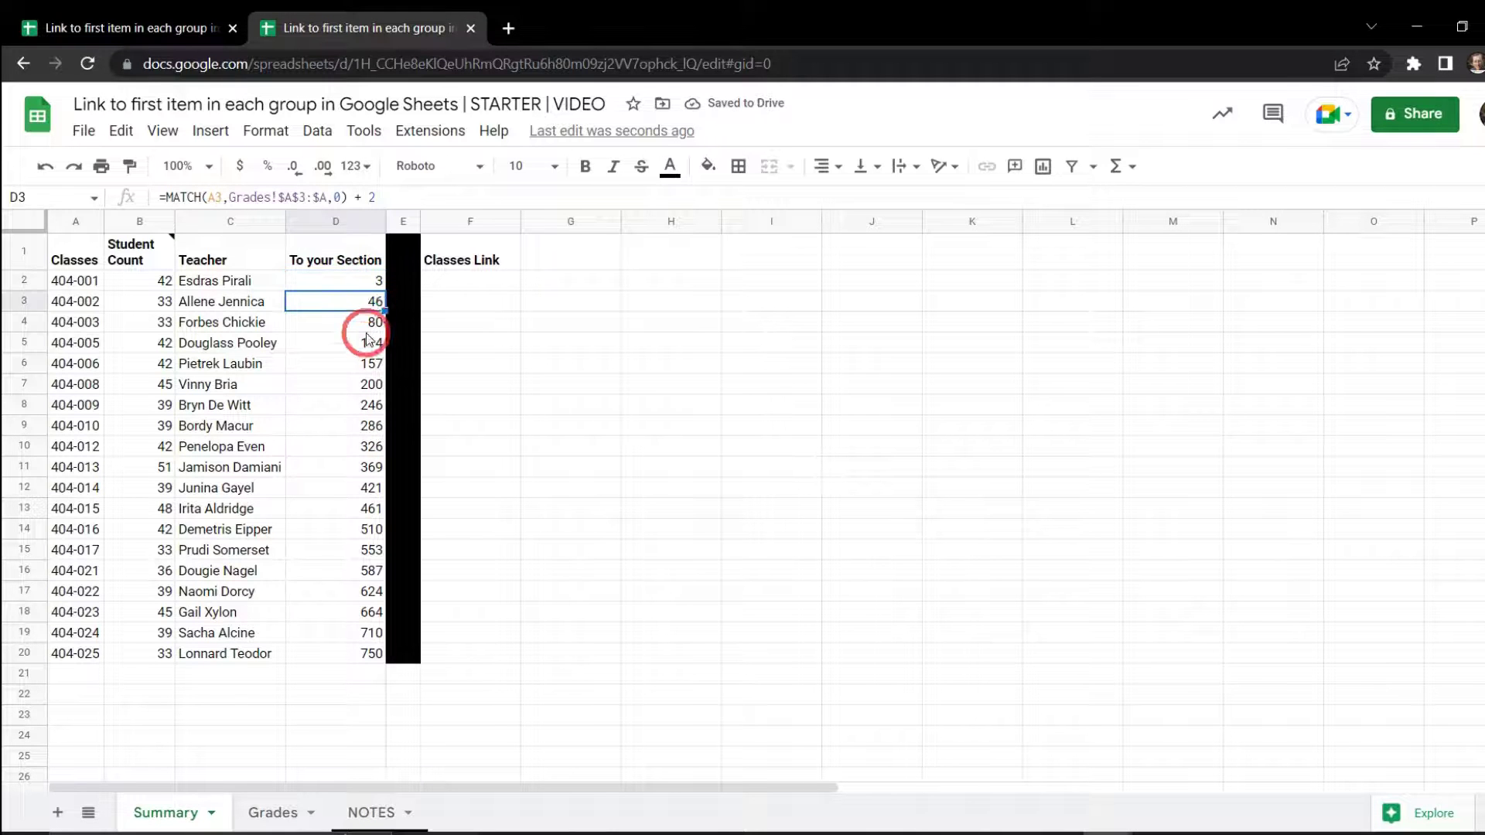
pyautogui.click(372, 325)
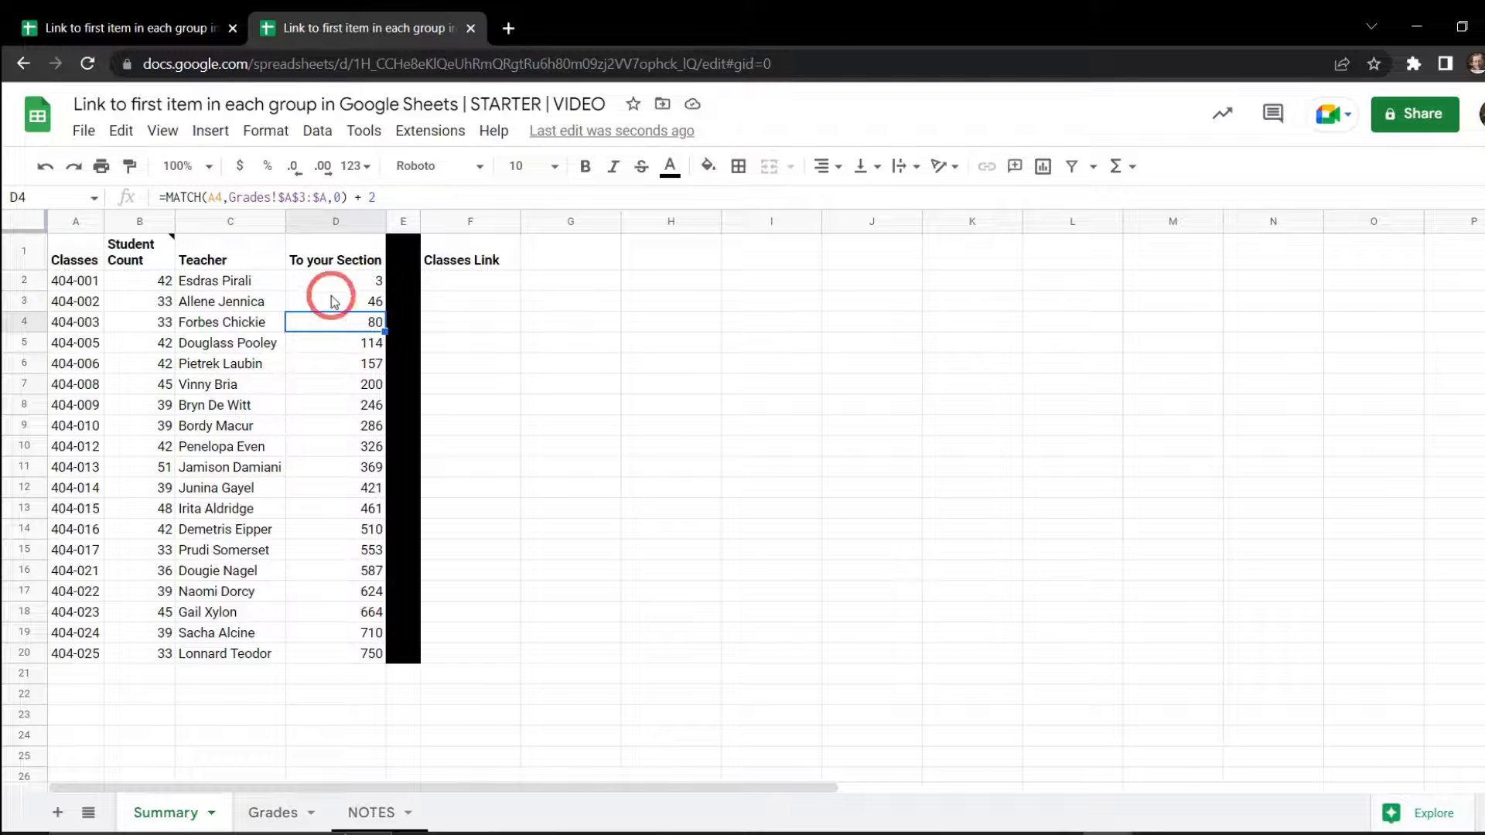
pyautogui.click(273, 812)
pyautogui.scroll(-10, 88, 354)
pyautogui.click(63, 415)
pyautogui.scroll(-5, 178, 592)
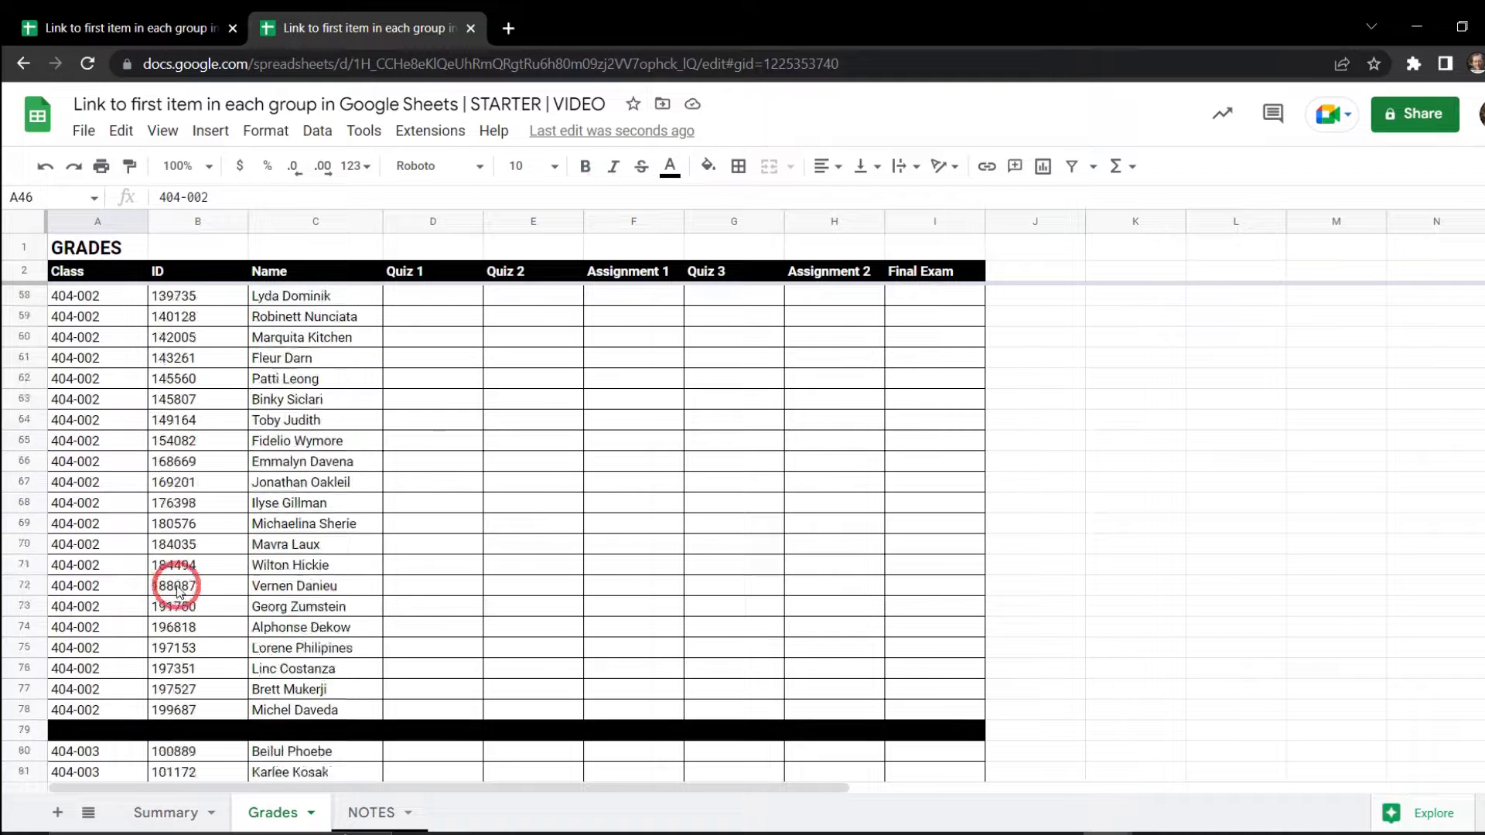
pyautogui.scroll(-4, 178, 592)
pyautogui.click(109, 481)
pyautogui.scroll(-8, 199, 616)
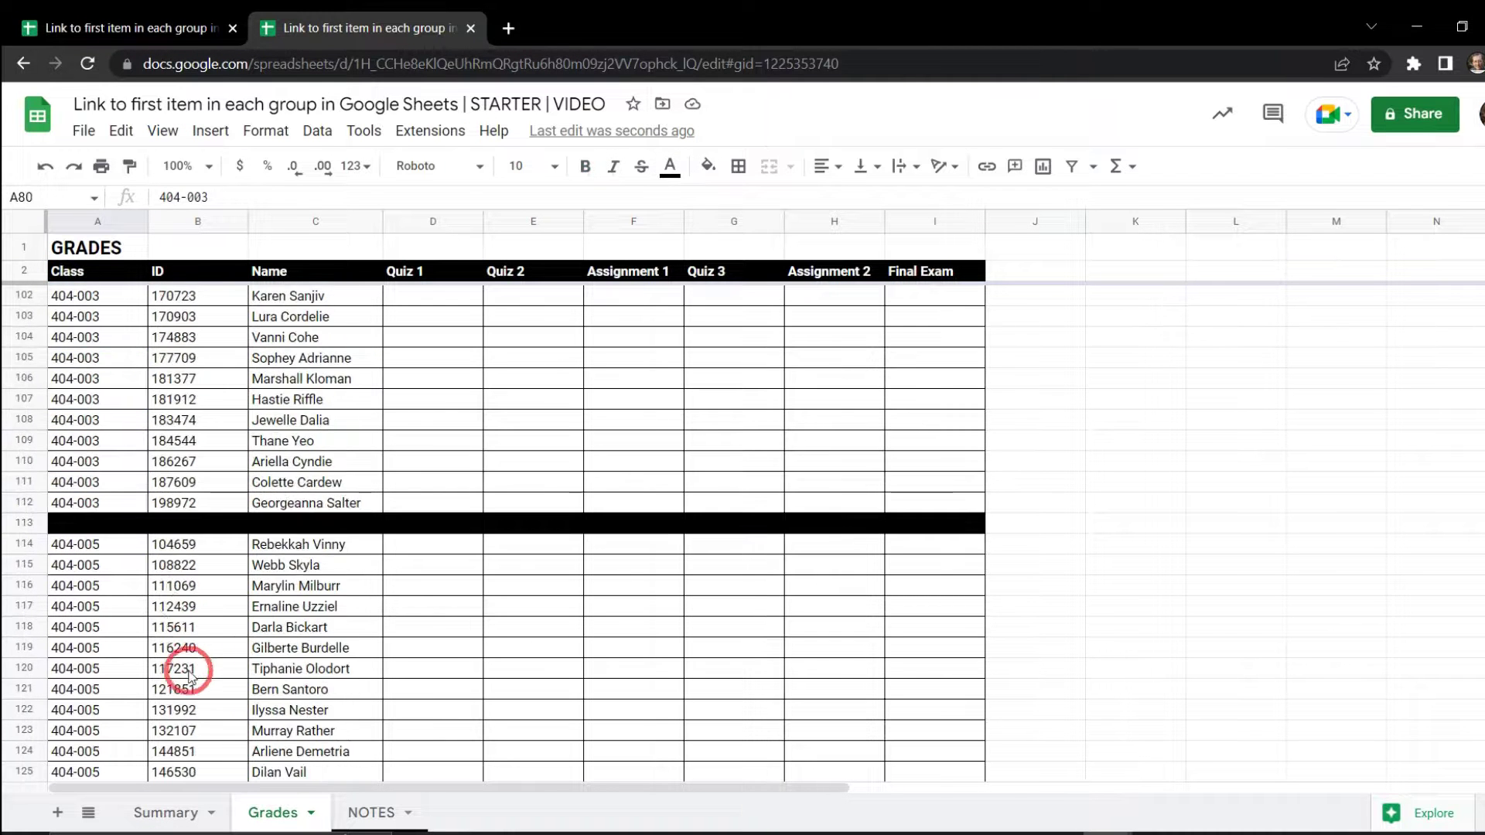
pyautogui.click(120, 546)
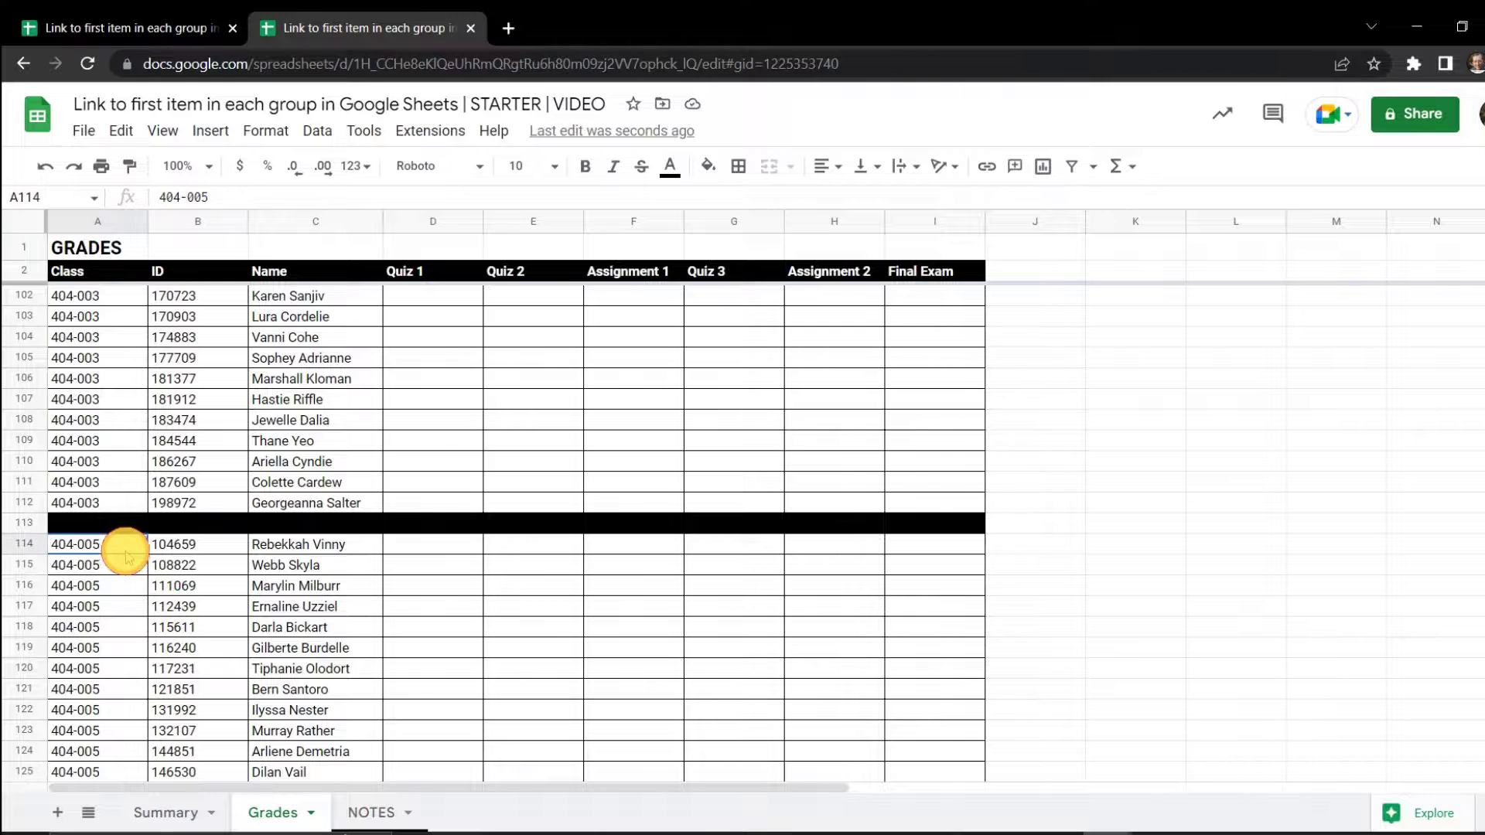
pyautogui.click(174, 813)
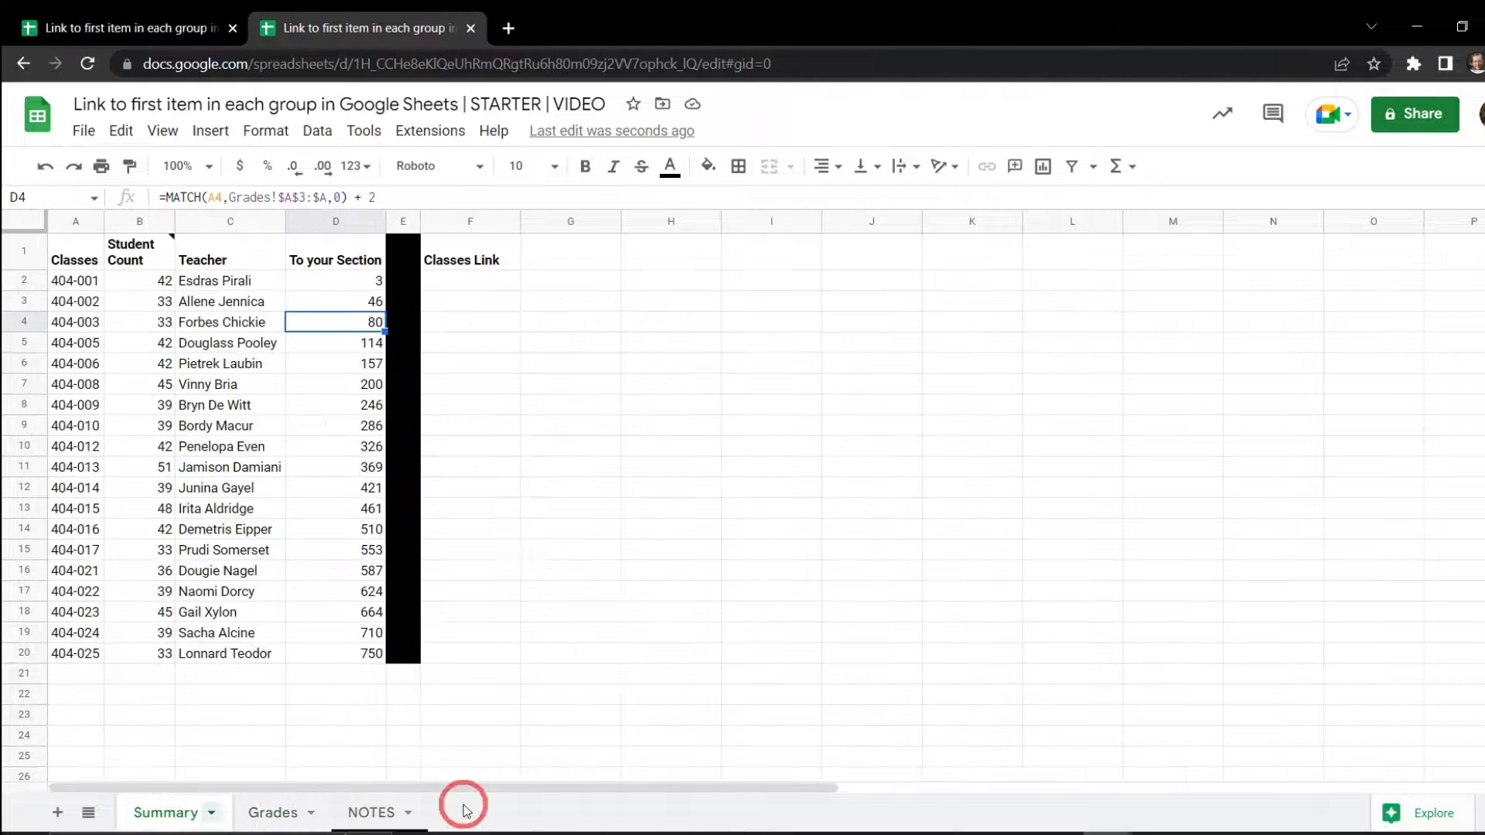
# - Copy the link to cell A3, the first 404-001 row on the Grades sheet
pyautogui.click(352, 283)
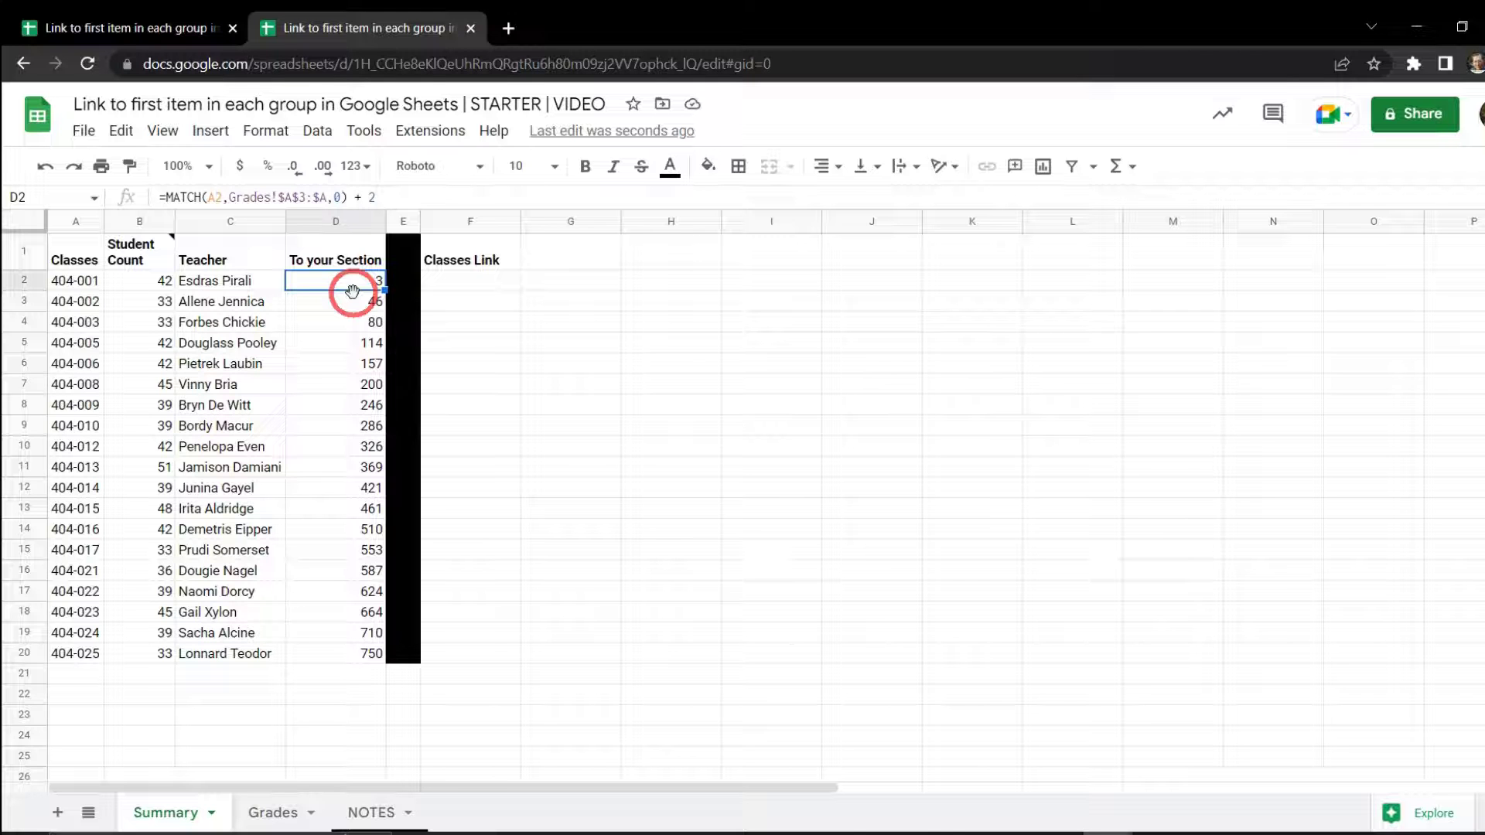
pyautogui.click(269, 812)
pyautogui.scroll(10, 97, 372)
pyautogui.scroll(15, 93, 391)
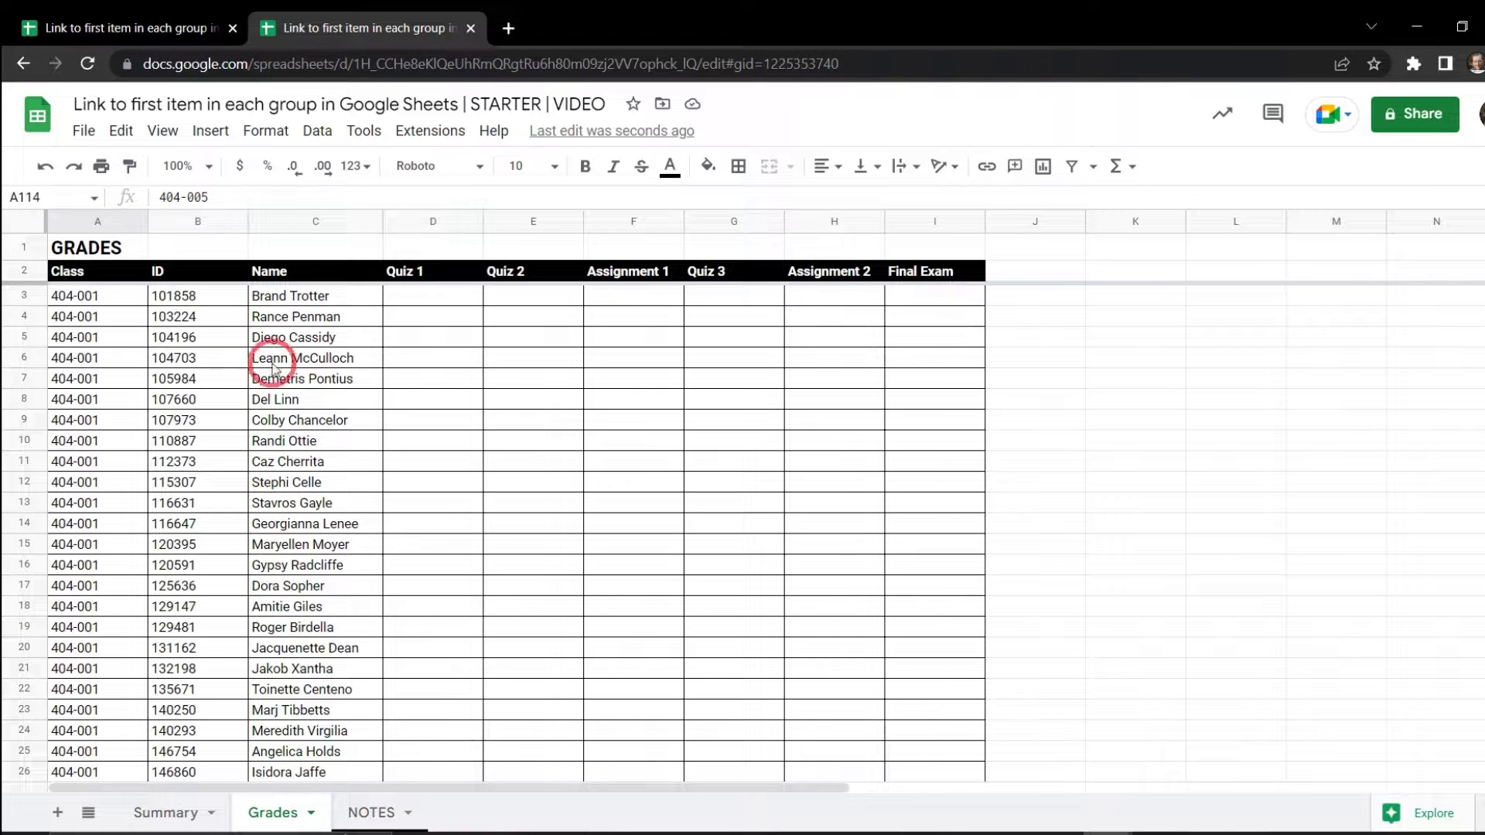
pyautogui.click(89, 296)
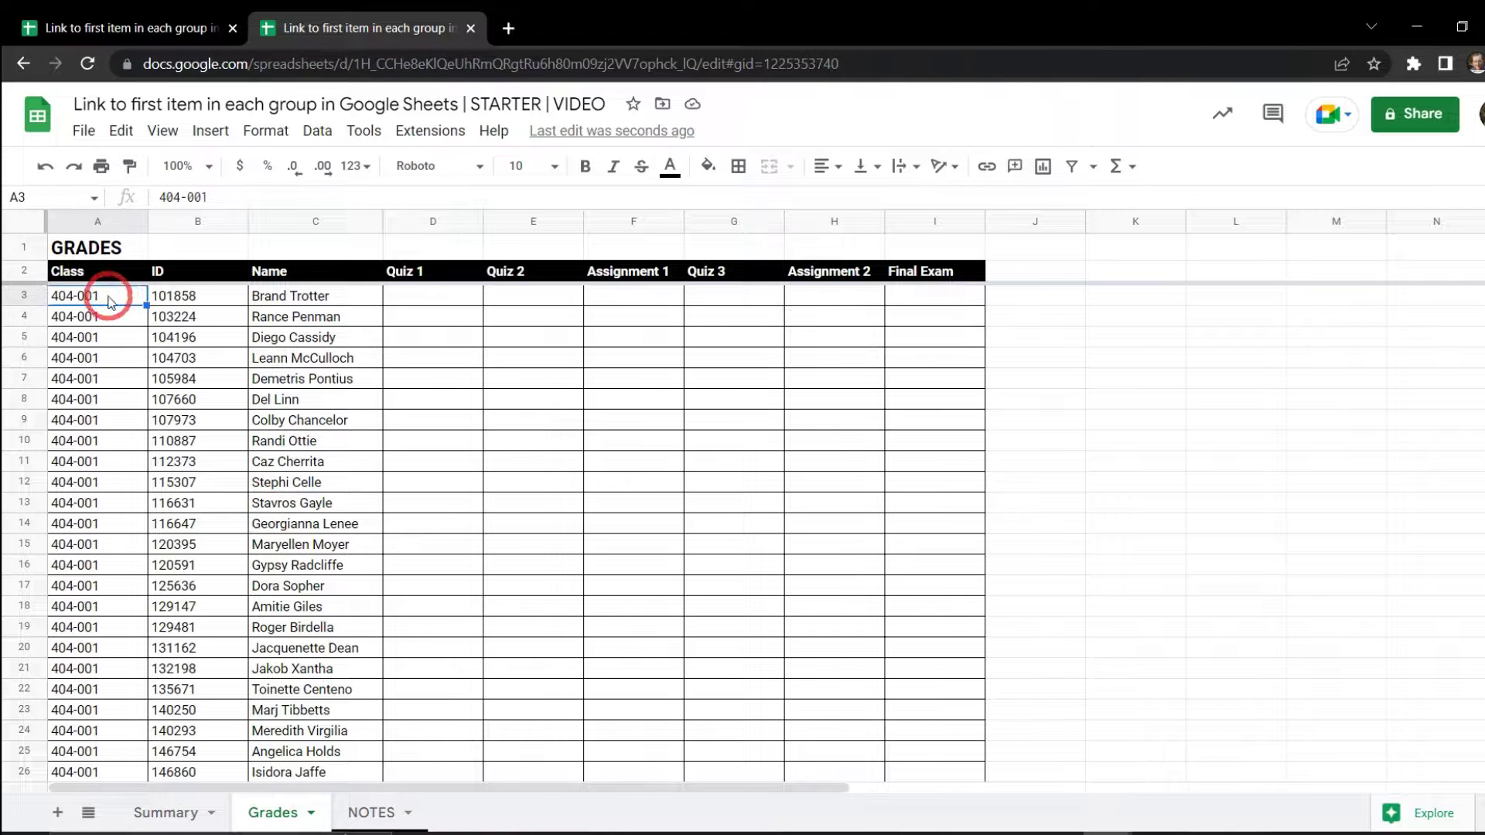
pyautogui.rightClick(103, 300)
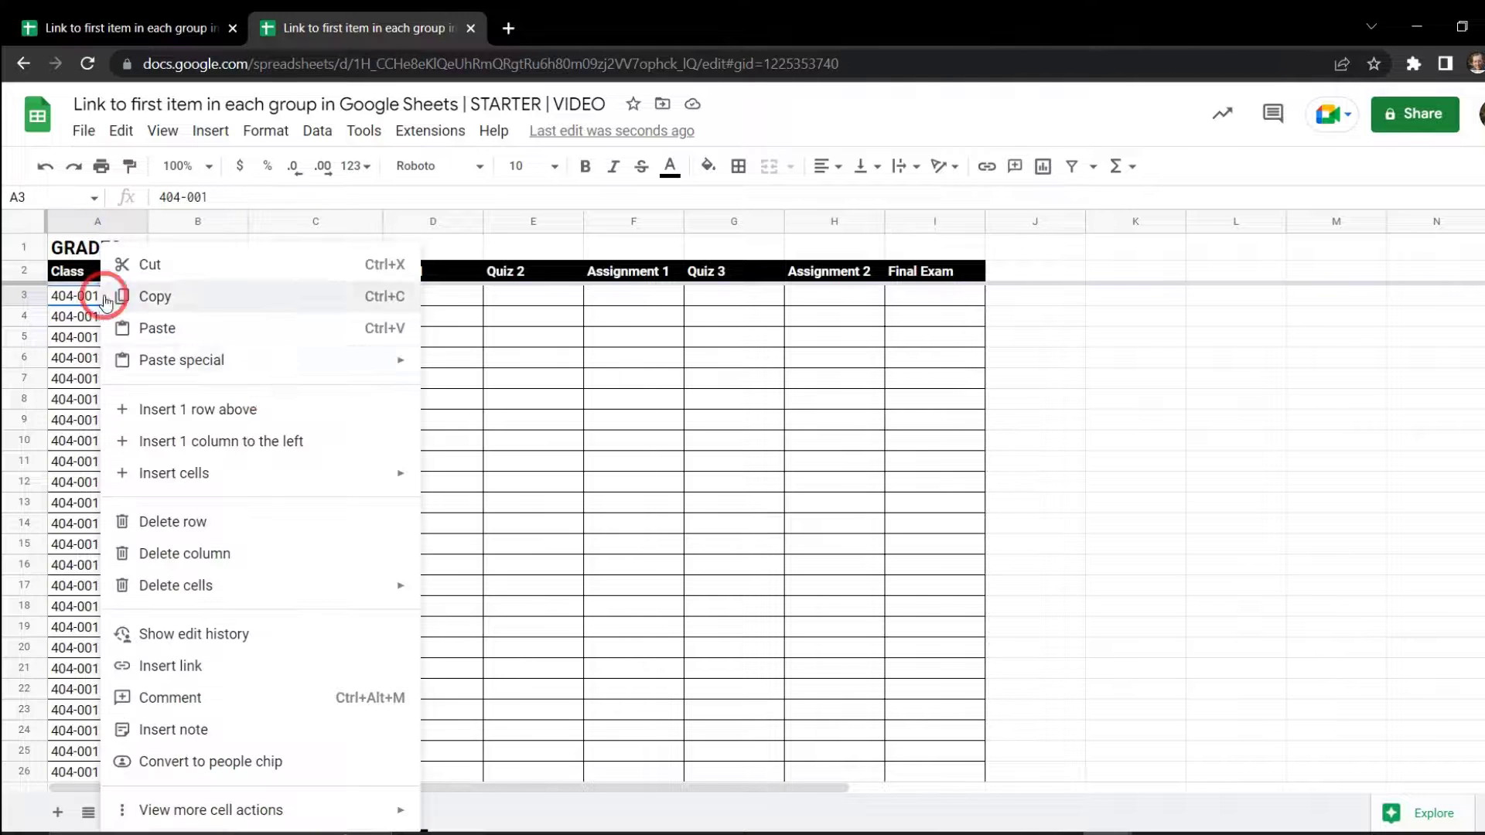
pyautogui.moveTo(258, 822)
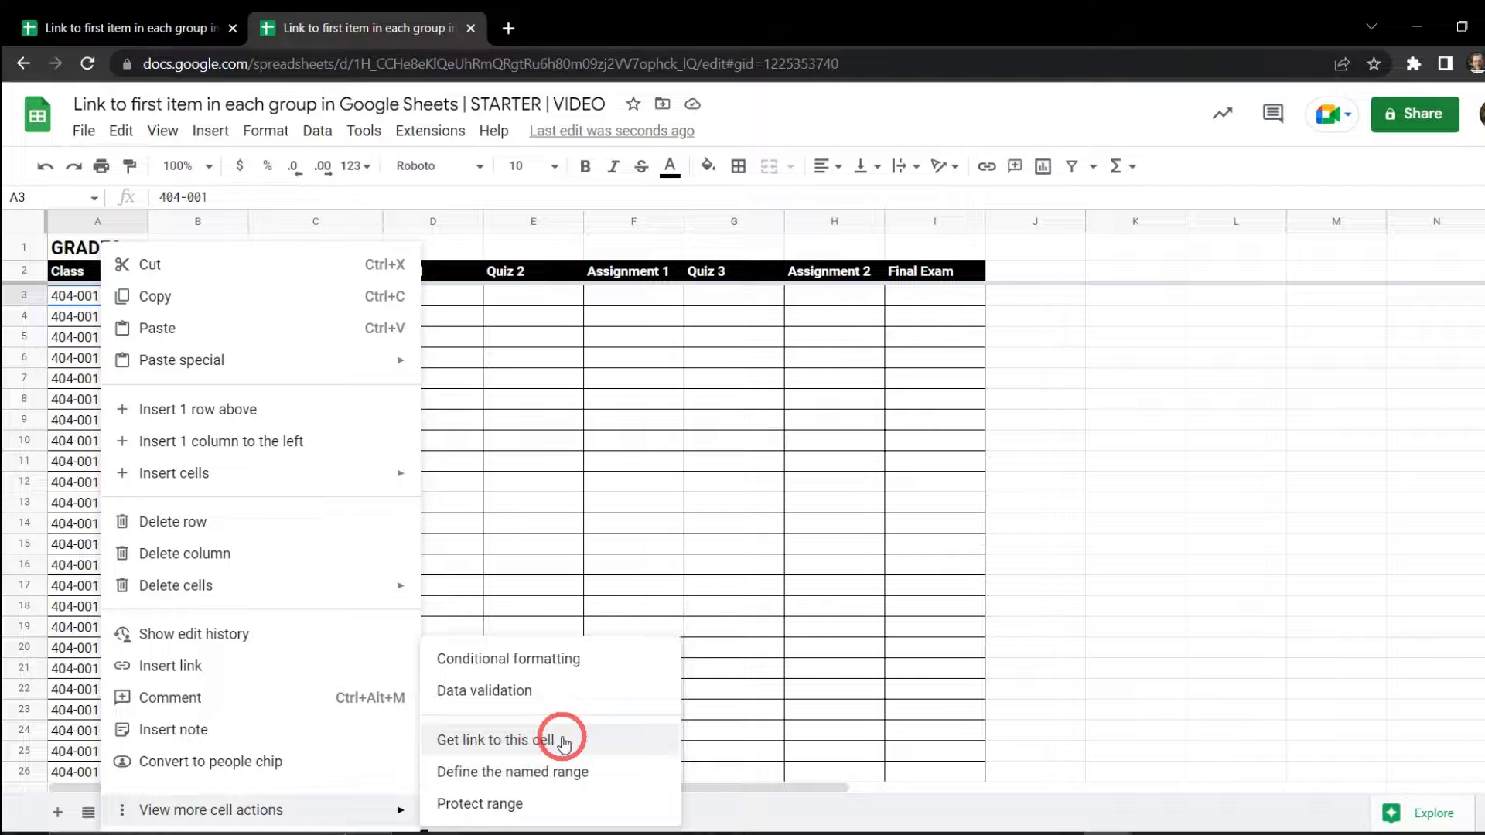
pyautogui.click(564, 742)
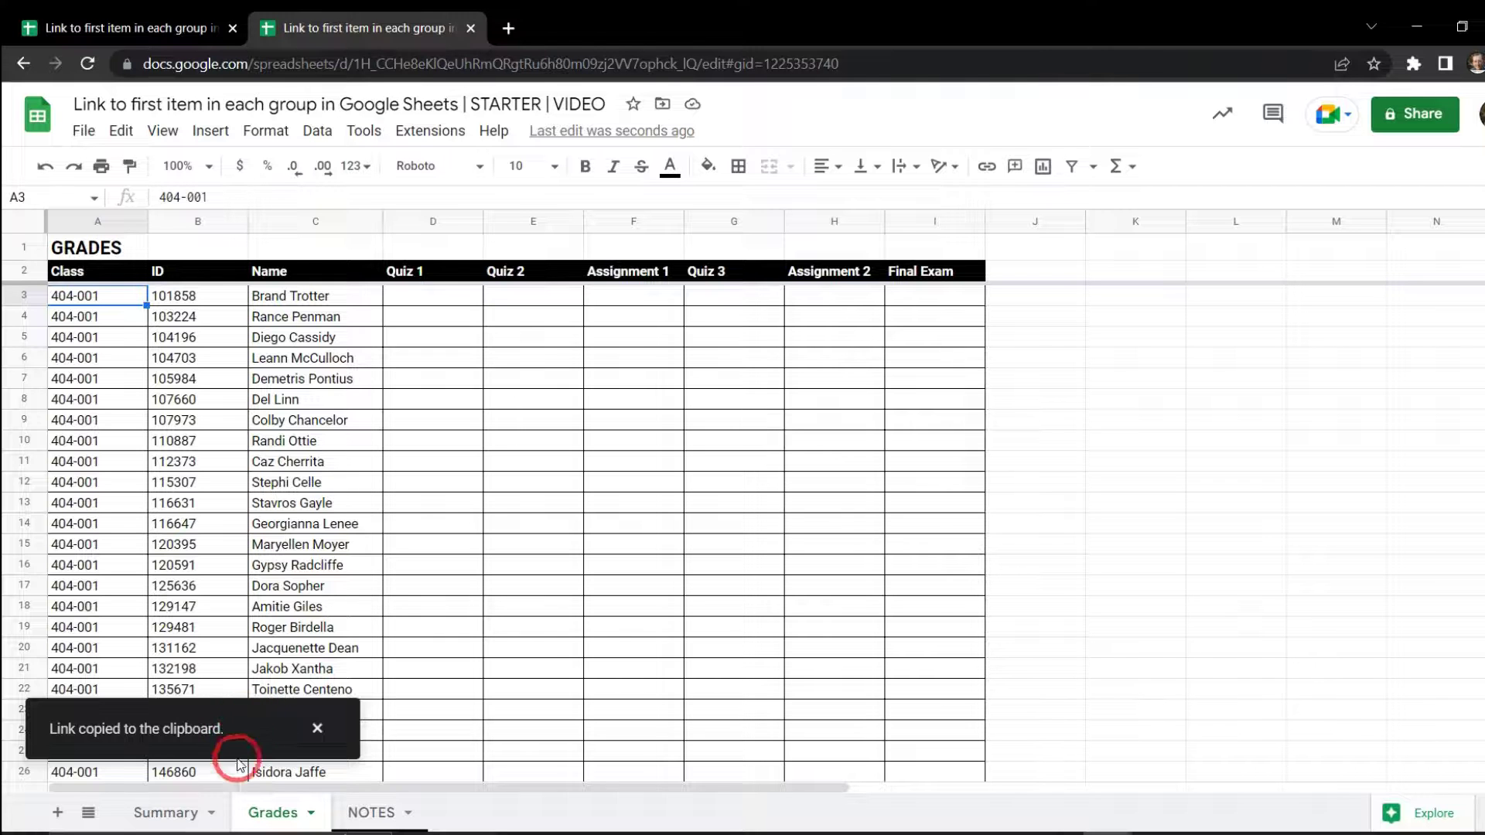
# - Enlarge the formula bar on the Summary sheet and start a HYPERLINK function in front of MATCH in D2
pyautogui.click(195, 814)
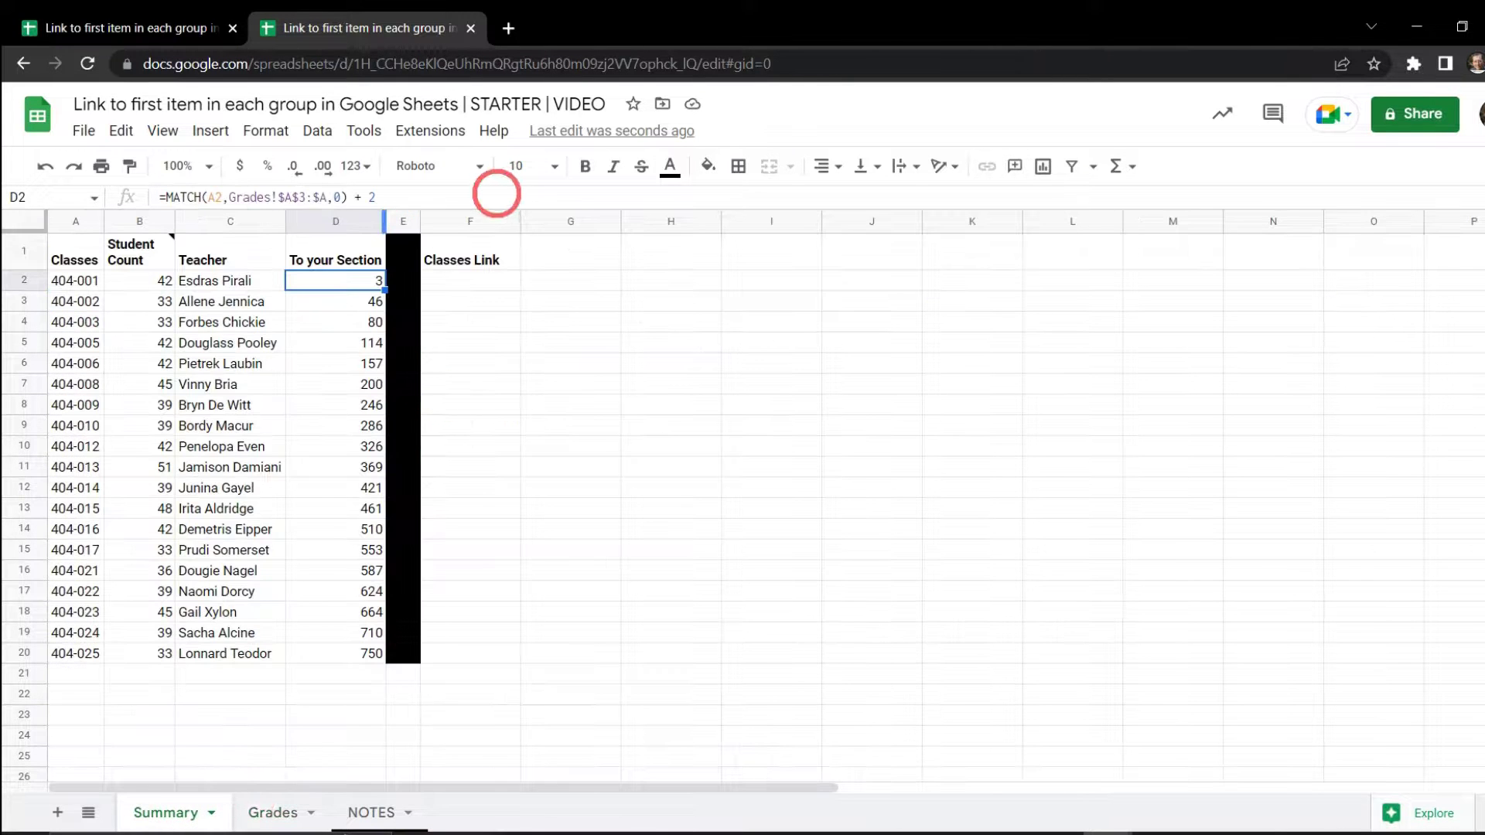
pyautogui.hotkey('ctrl', '+')
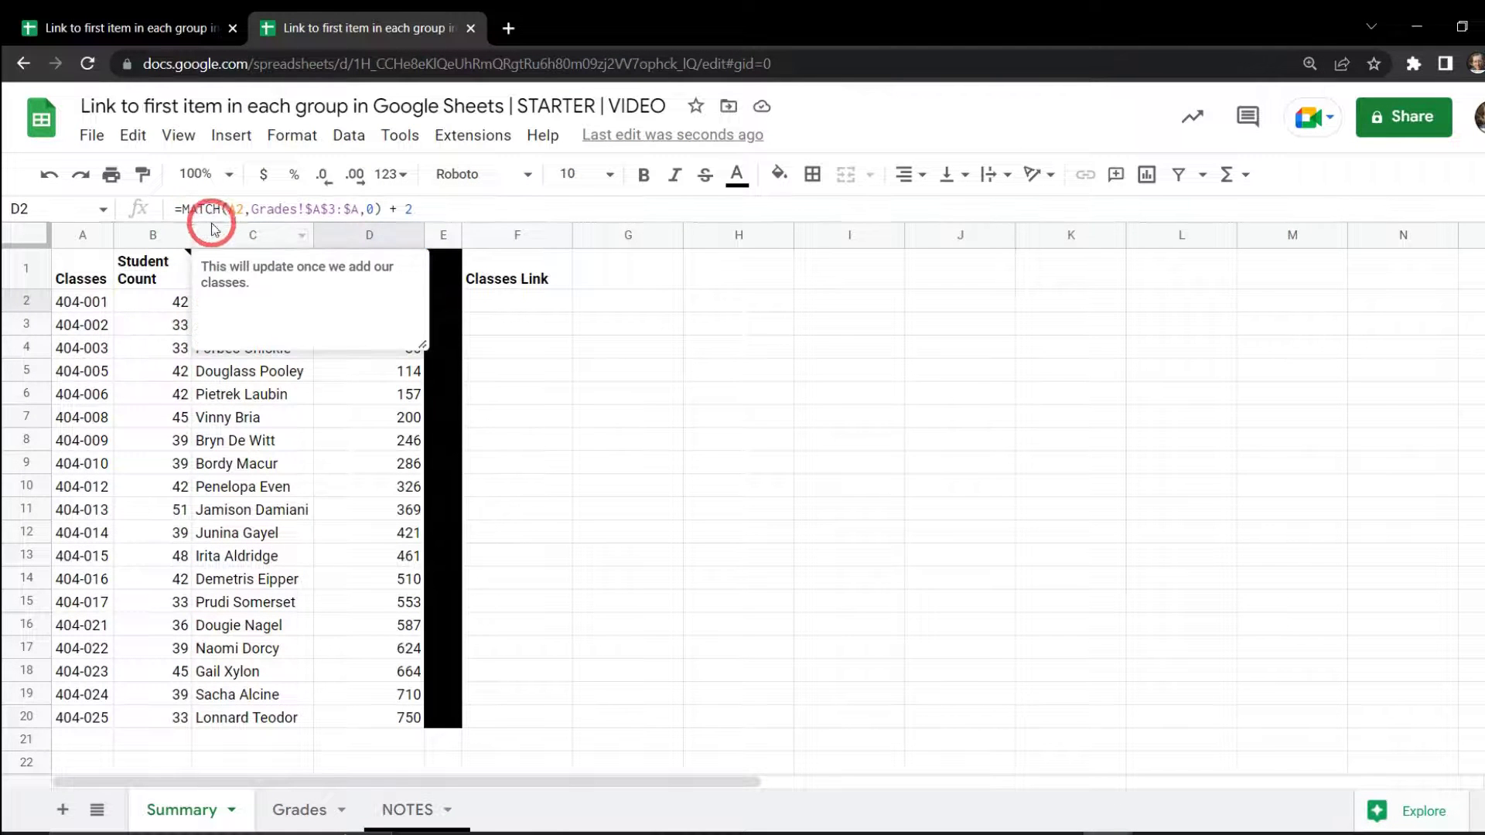
pyautogui.moveTo(195, 220); pyautogui.dragTo(203, 267)
pyautogui.click(334, 368)
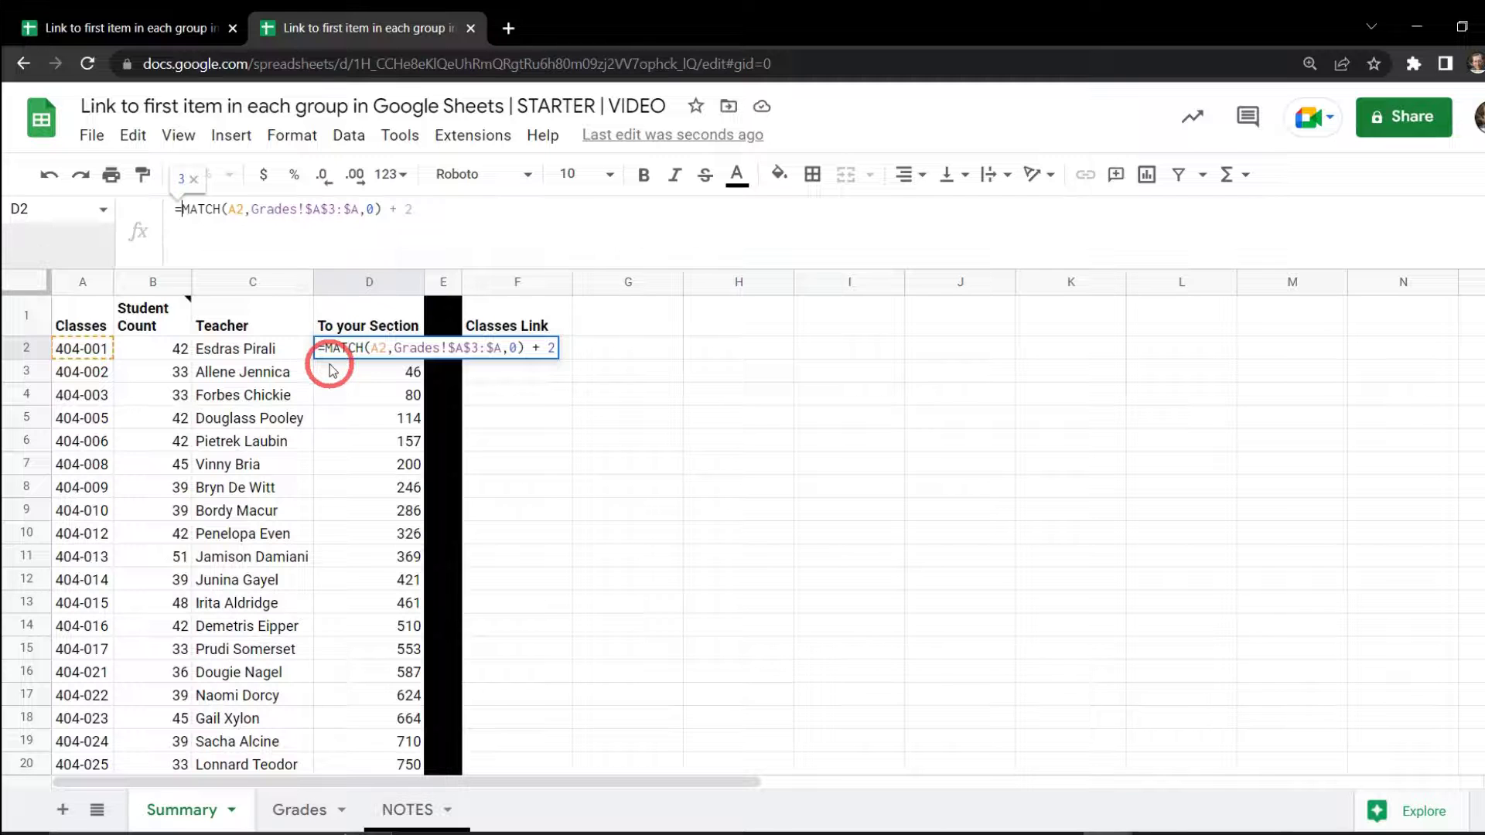
pyautogui.write('HYPERLINK')
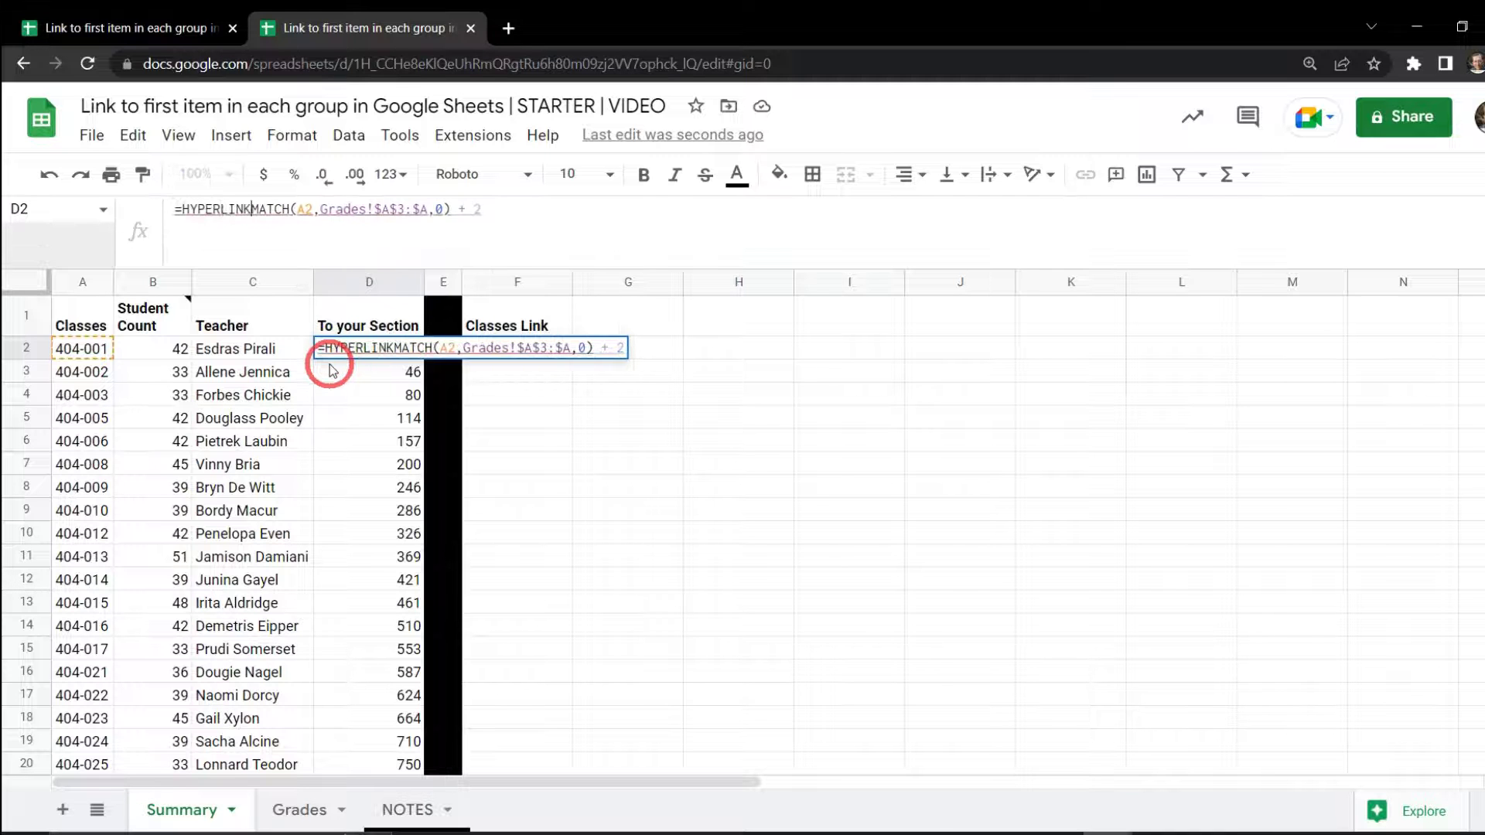
pyautogui.write('(')
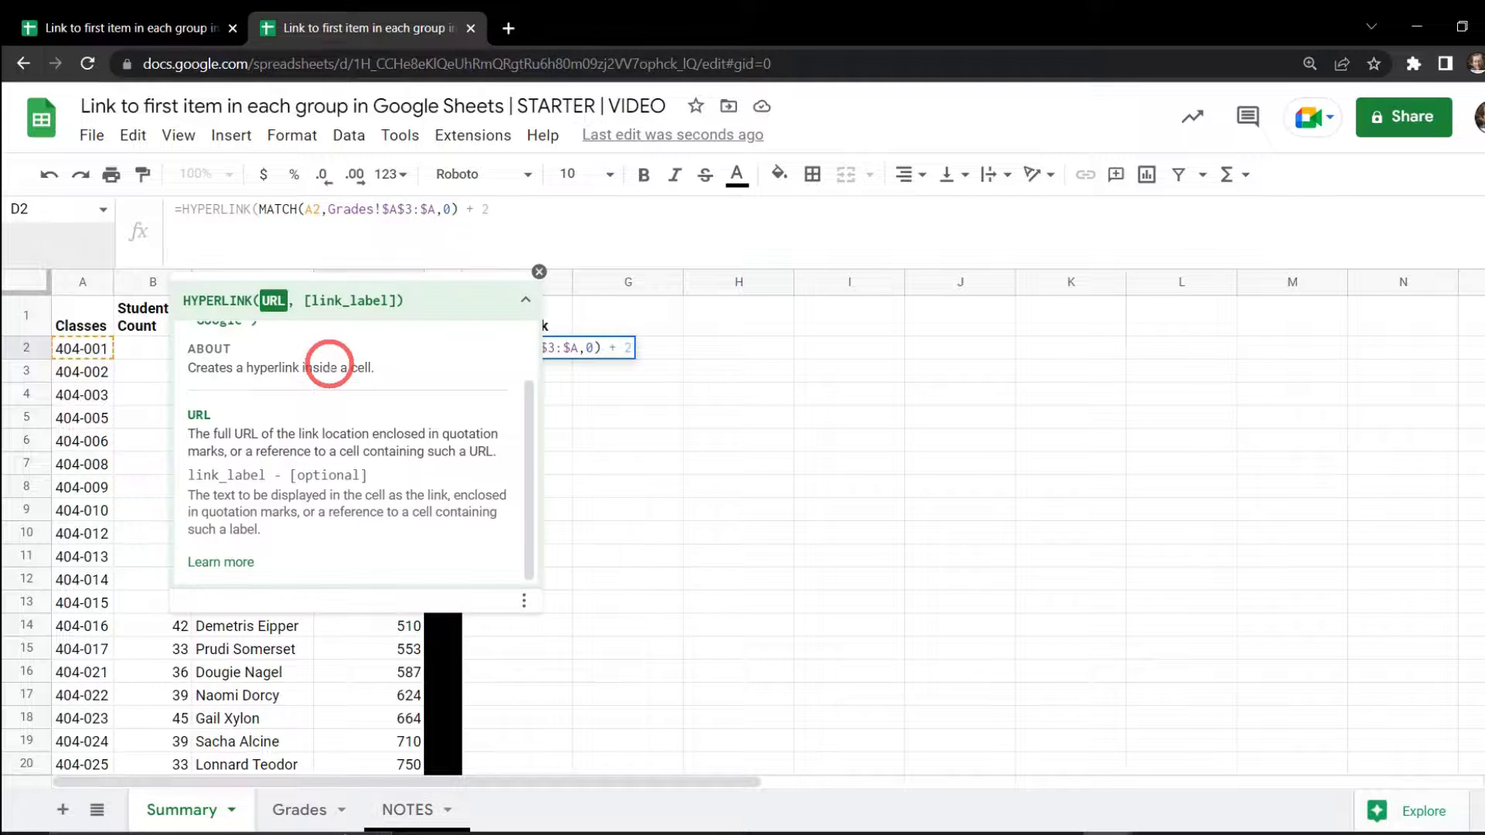
pyautogui.click(255, 239)
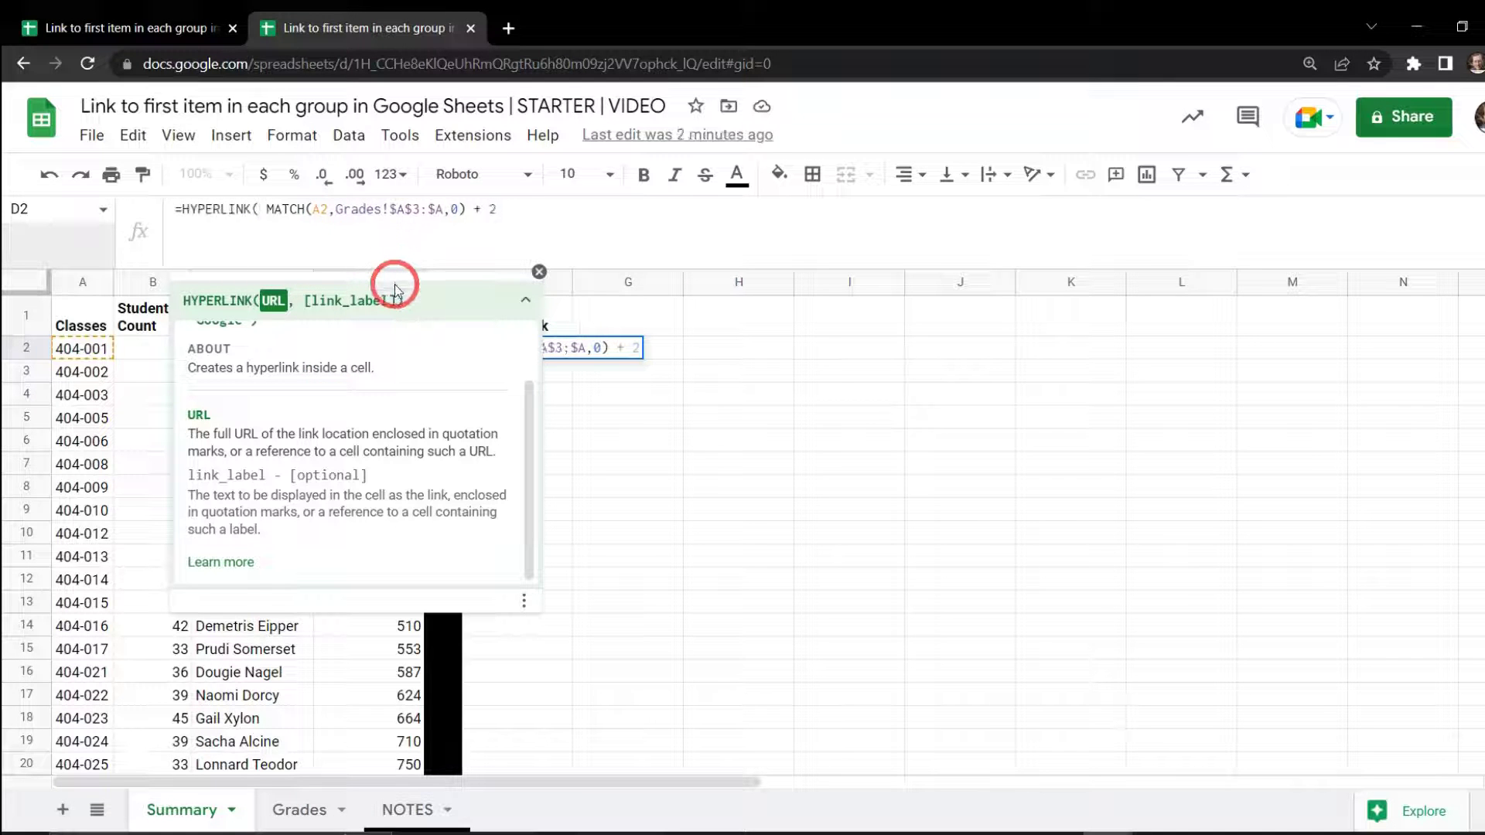
# - Insert the copied link in quotes as the HYPERLINK URL, ending it at range=A and joining it to MATCH with &
pyautogui.write('"')
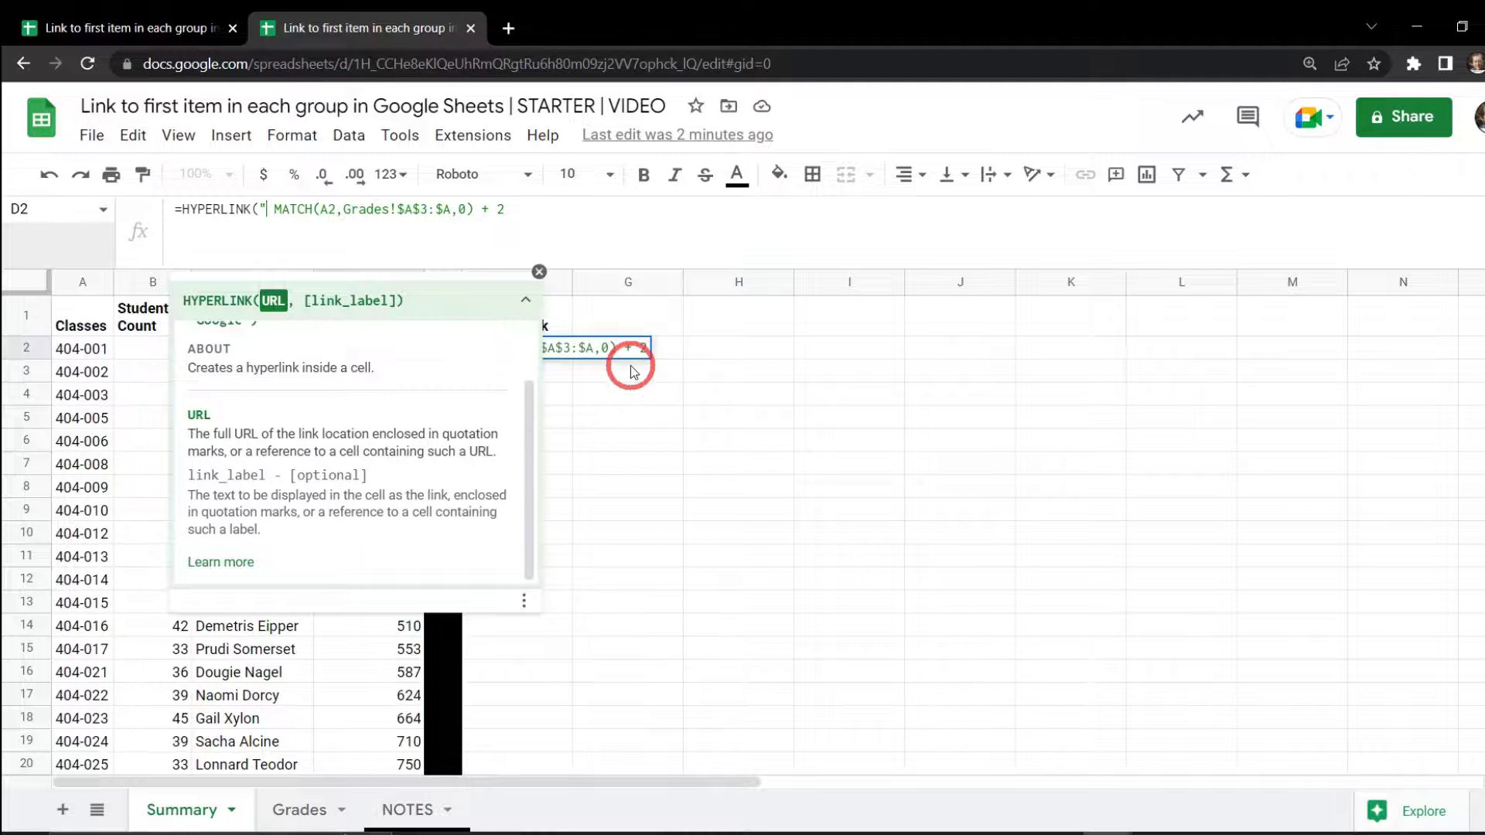
pyautogui.hotkey('ctrl', 'v')
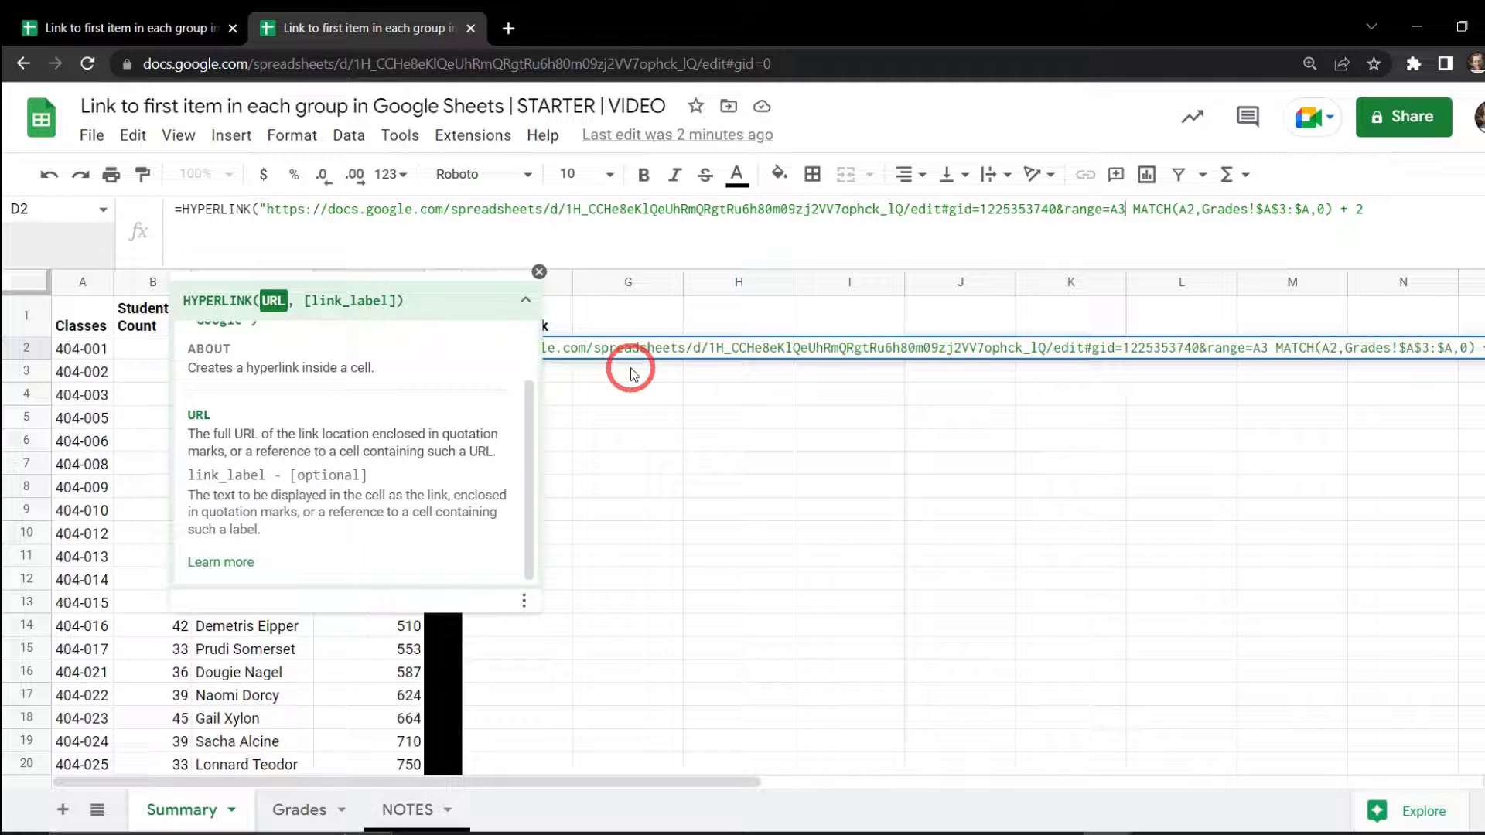
pyautogui.write('"')
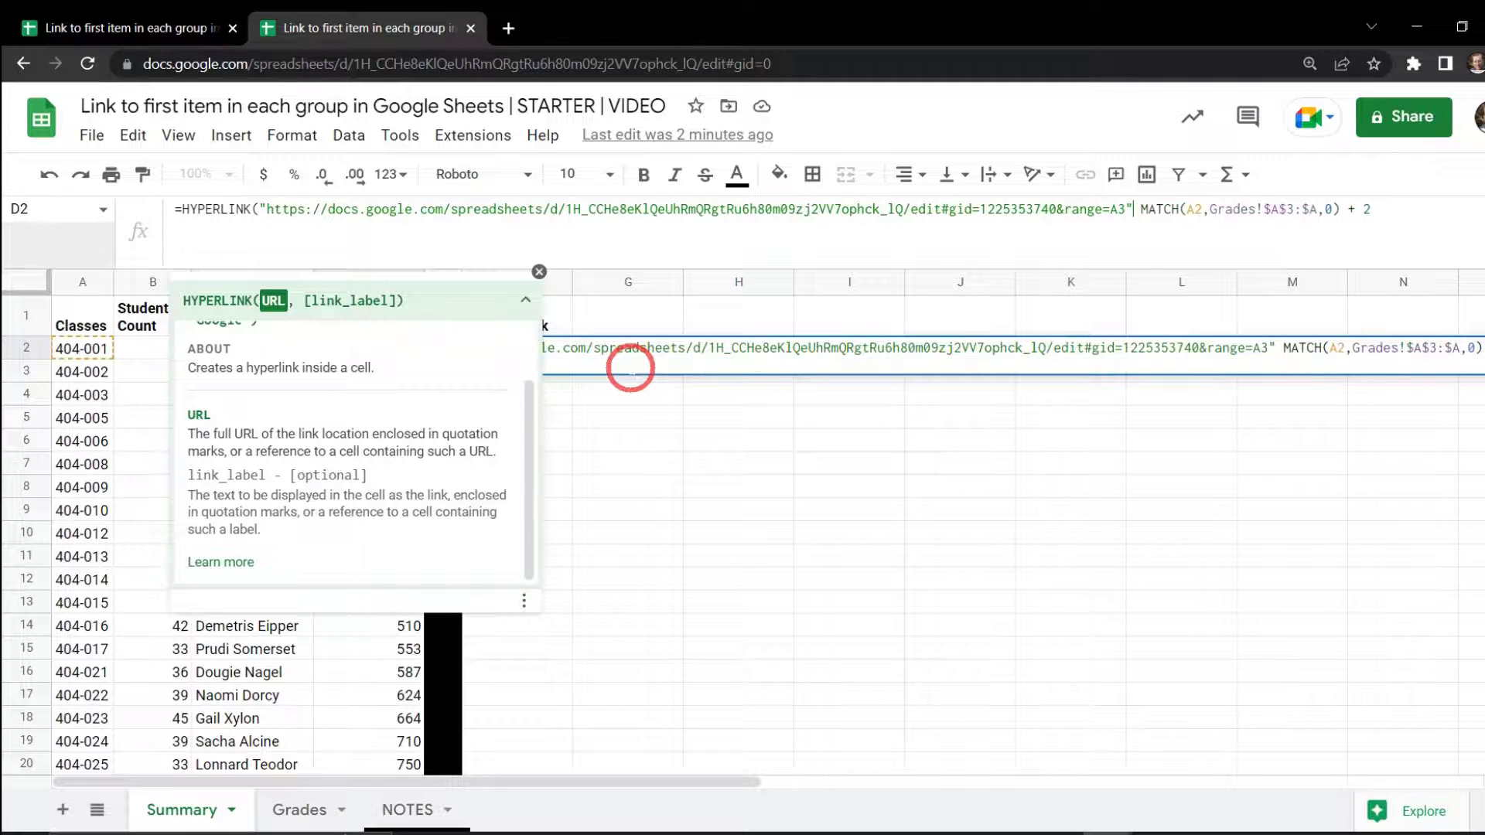
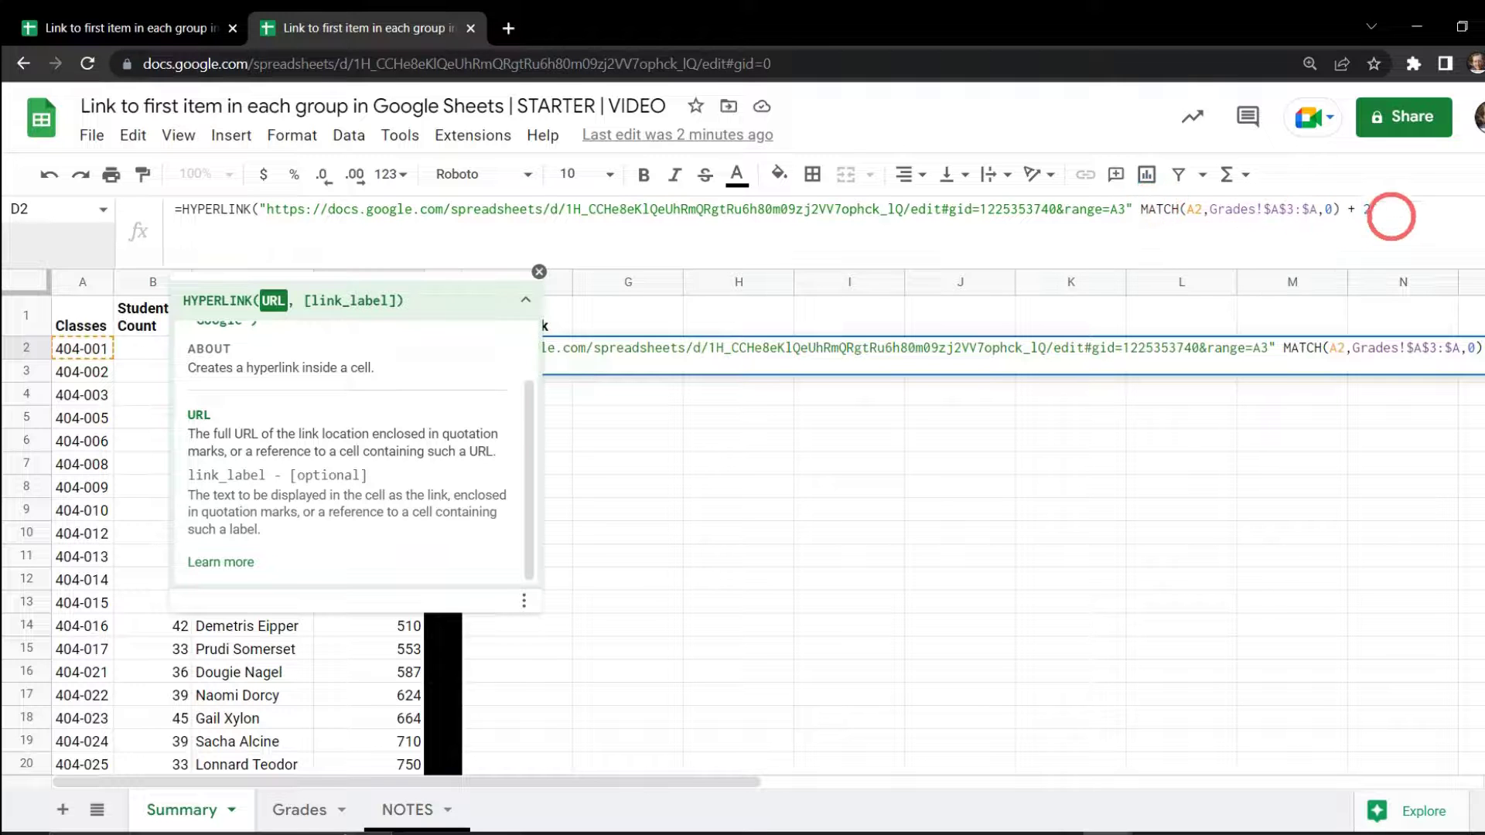
pyautogui.click(1125, 209)
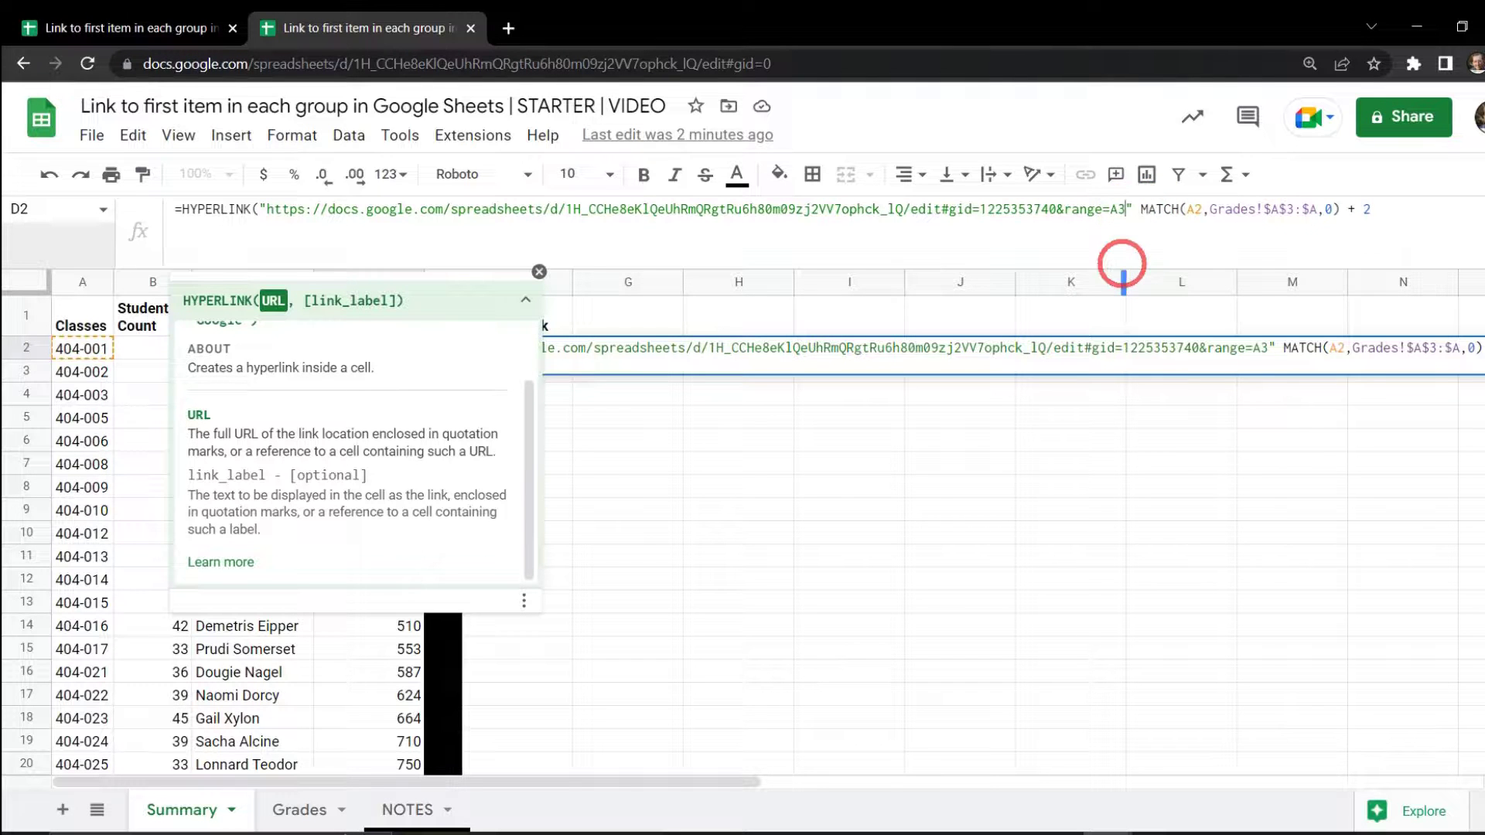
pyautogui.press('BackSpace')
pyautogui.write('&')
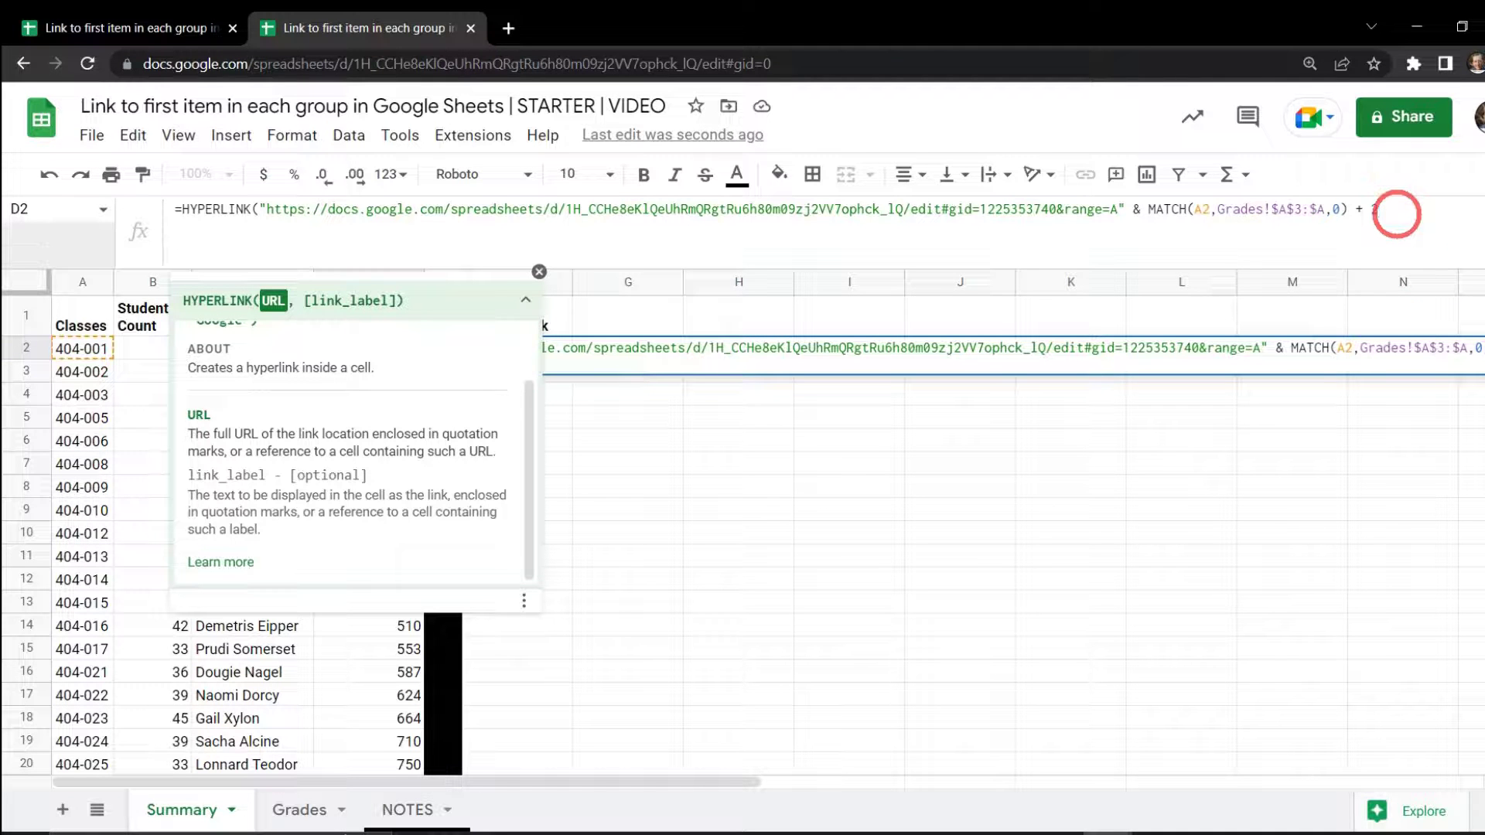
# - Add "Section Start" as the link label on a new line and close the HYPERLINK function
pyautogui.write(',')
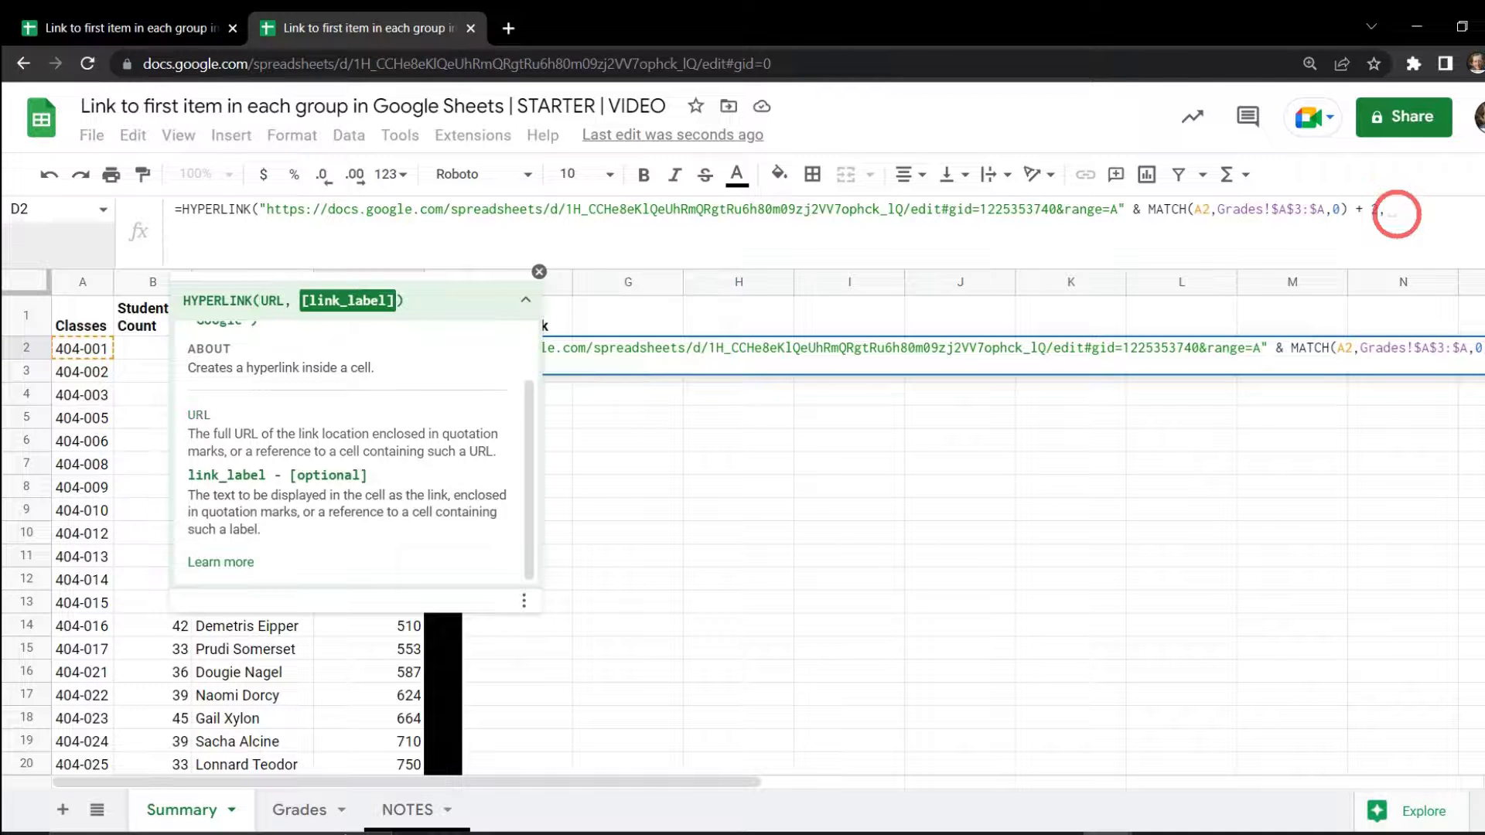
pyautogui.hotkey('alt', 'Return')
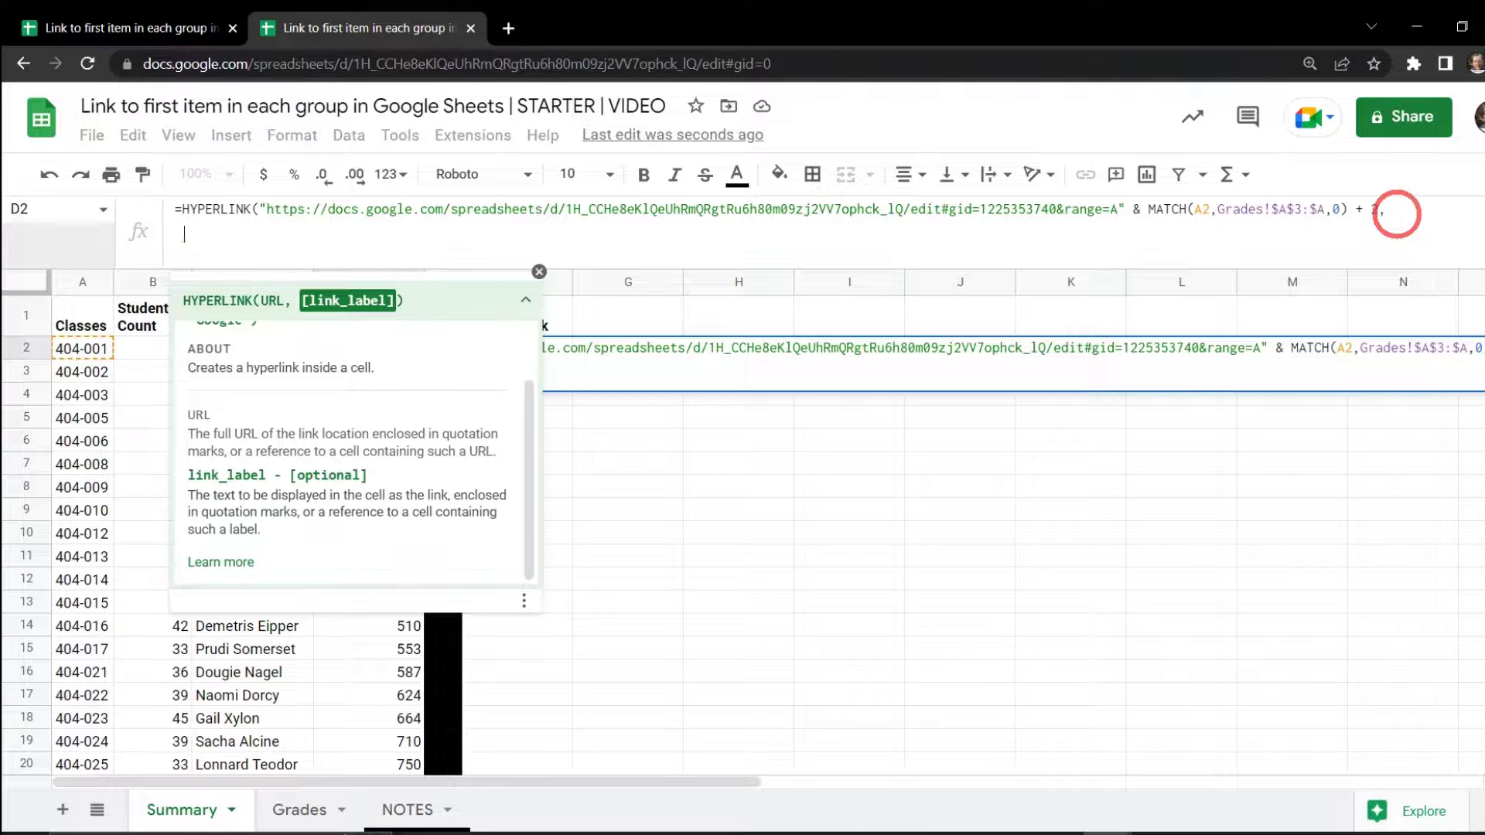
pyautogui.write('"Section Start')
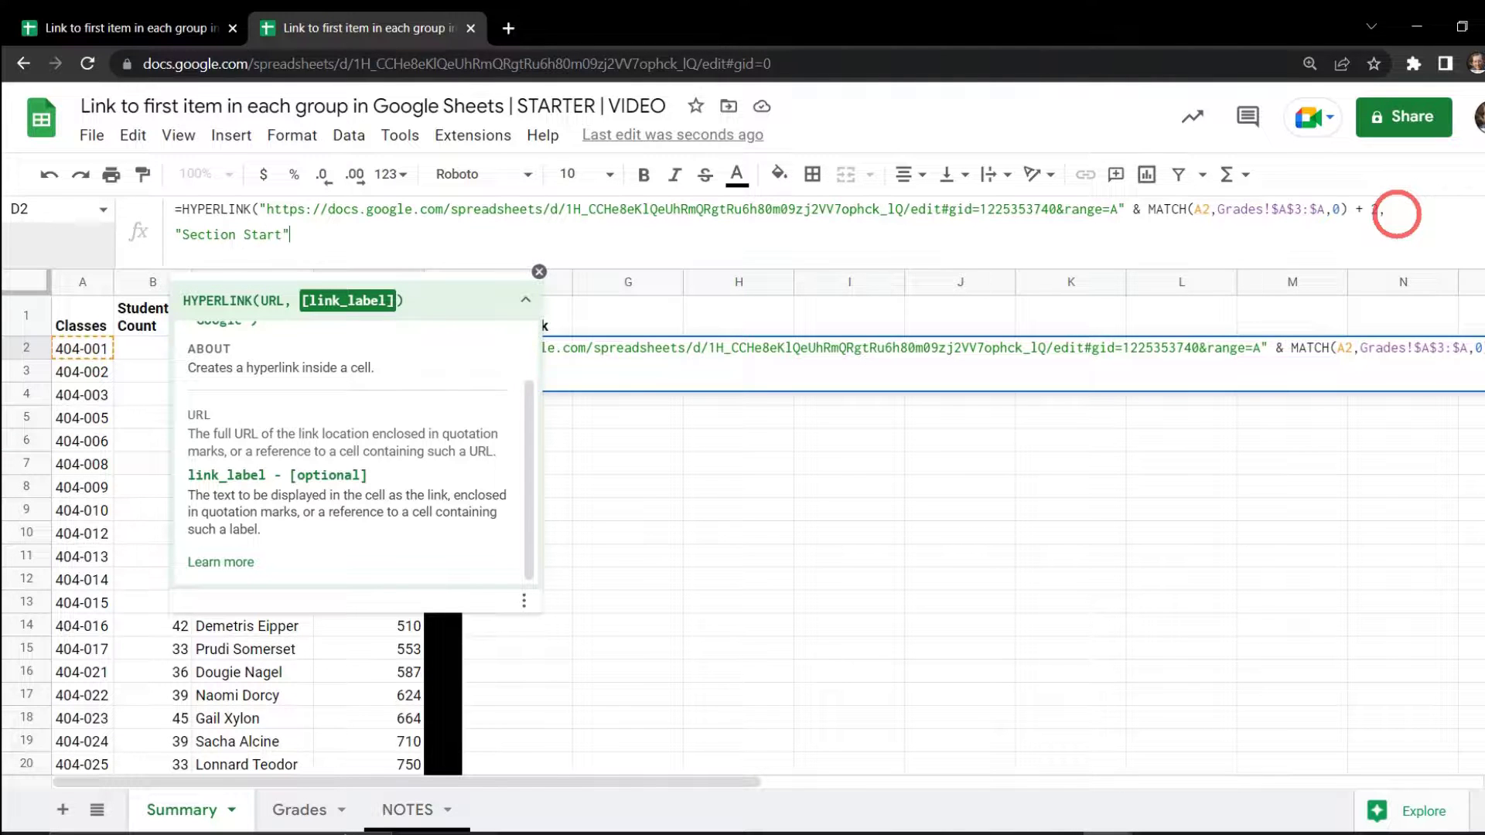
pyautogui.write('")')
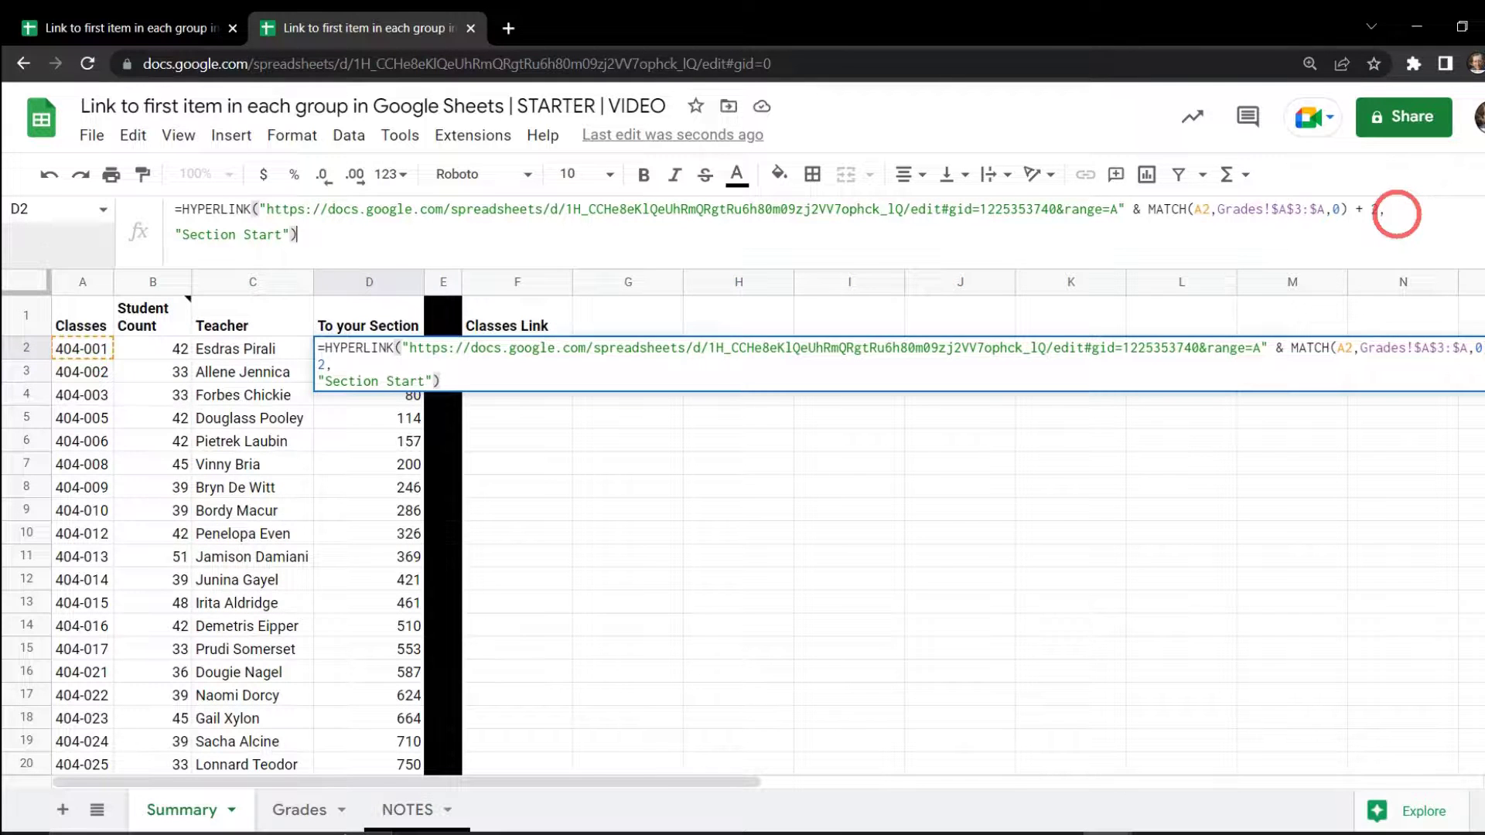
# - Commit the D2 formula and test its Section Start link to the Grades sheet, ending back on the Summary sheet
pyautogui.press('Return')
pyautogui.click(766, 322)
pyautogui.moveTo(377, 354)
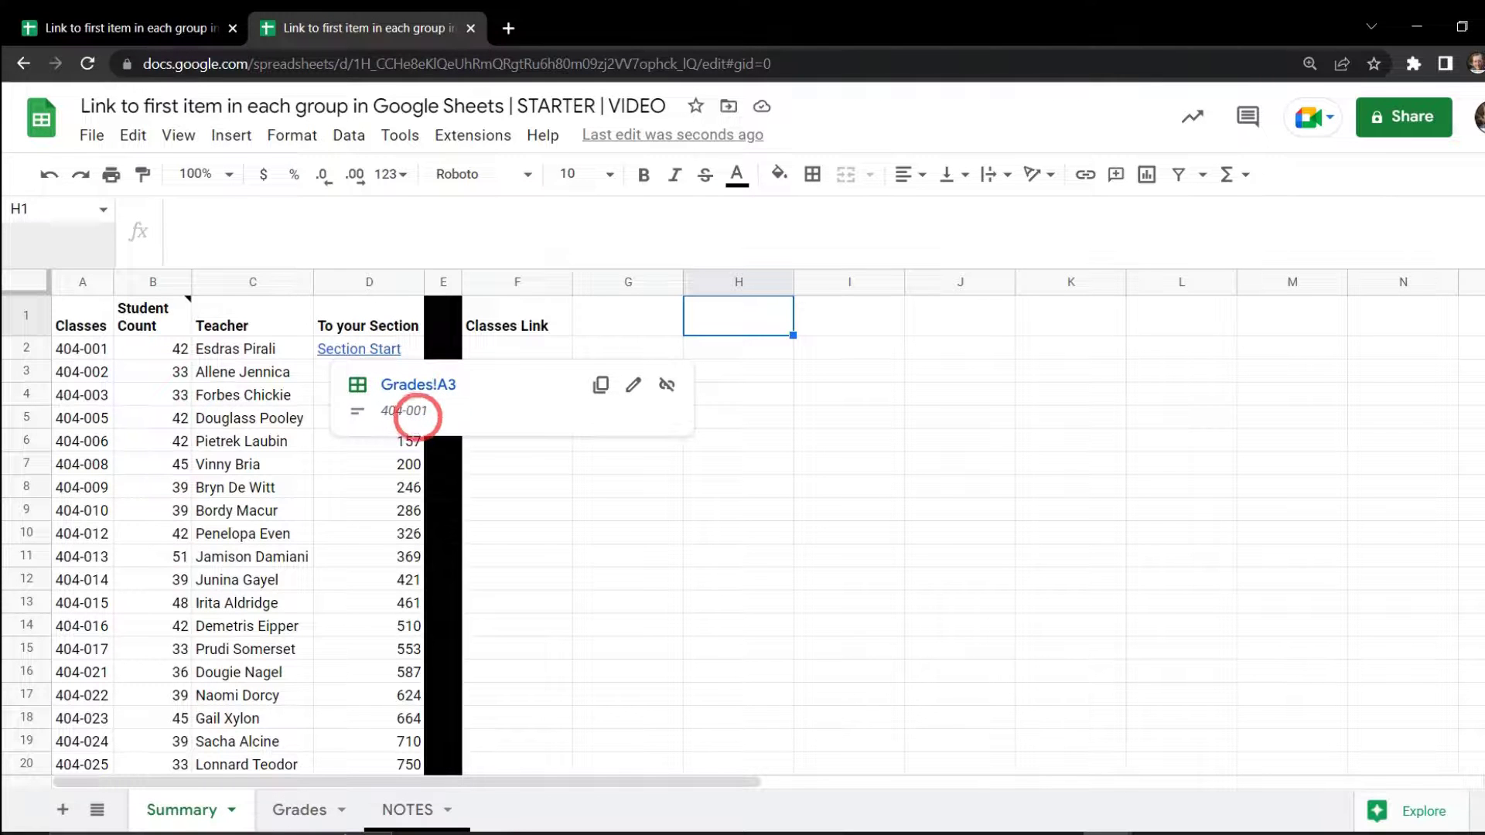
pyautogui.click(426, 390)
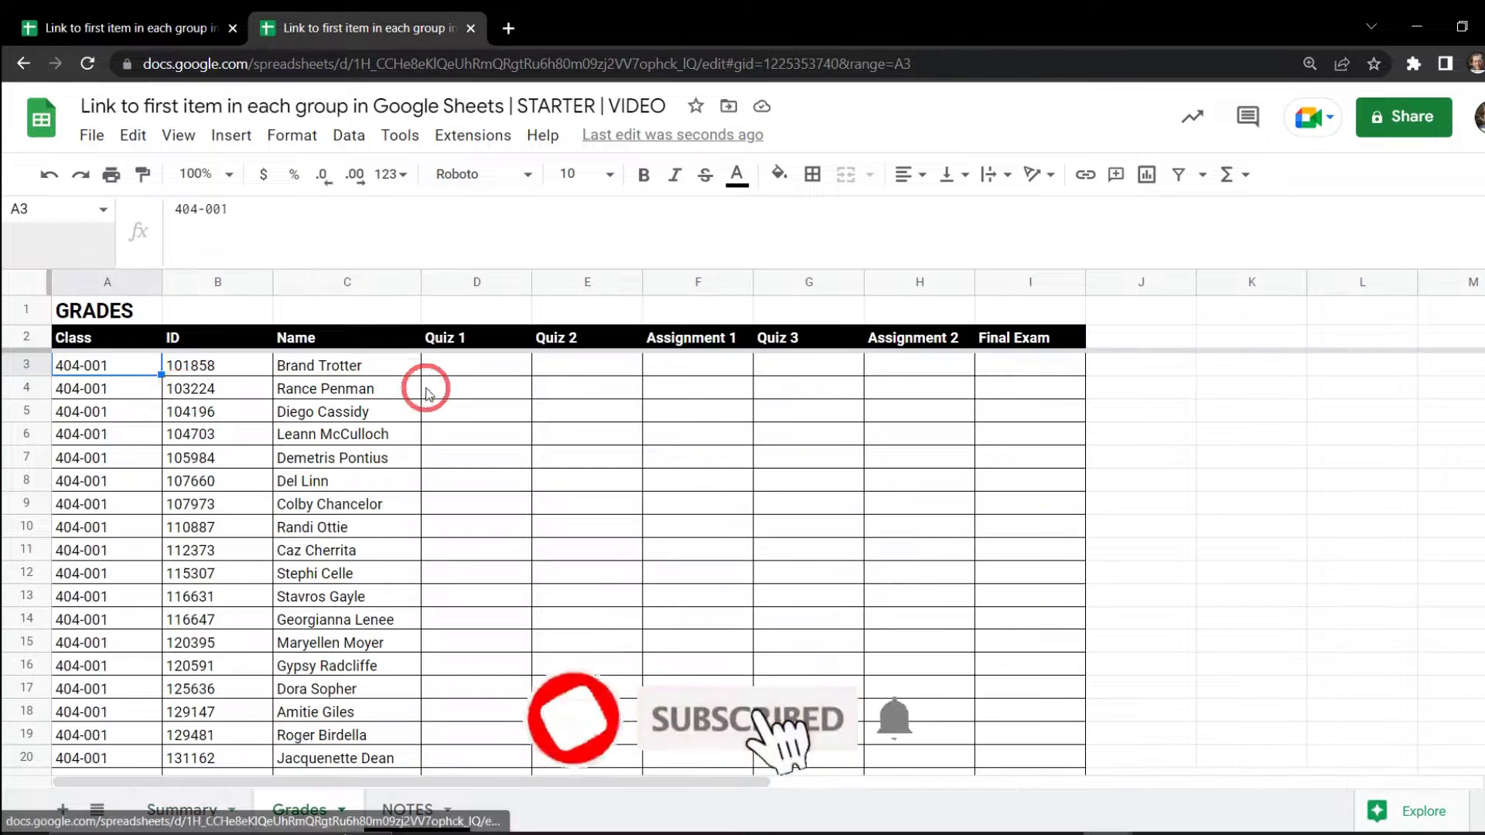
pyautogui.click(194, 807)
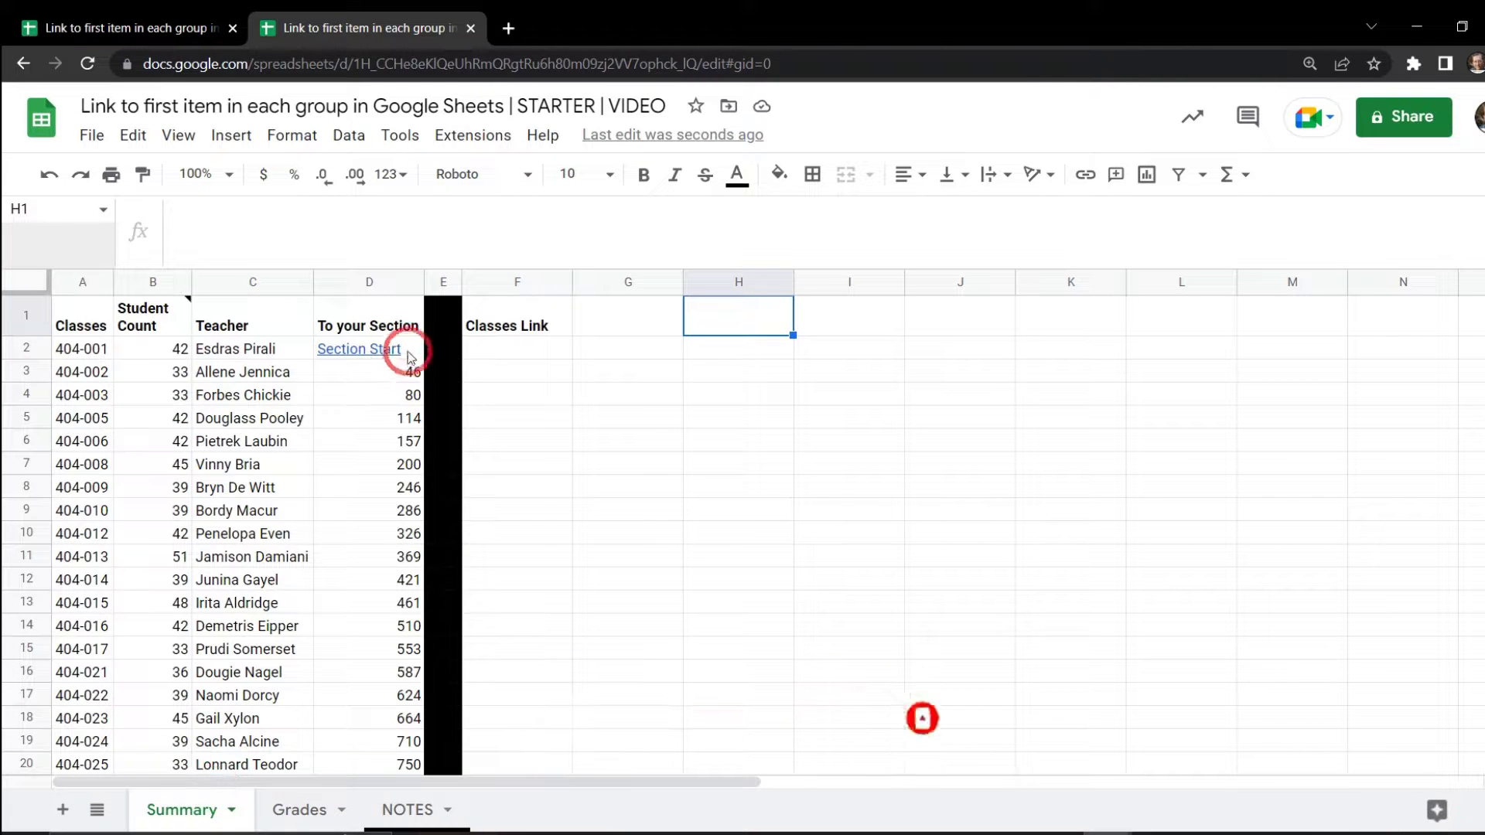
# - Fill the HYPERLINK formula from D2 down through D20 for every class
pyautogui.click(400, 352)
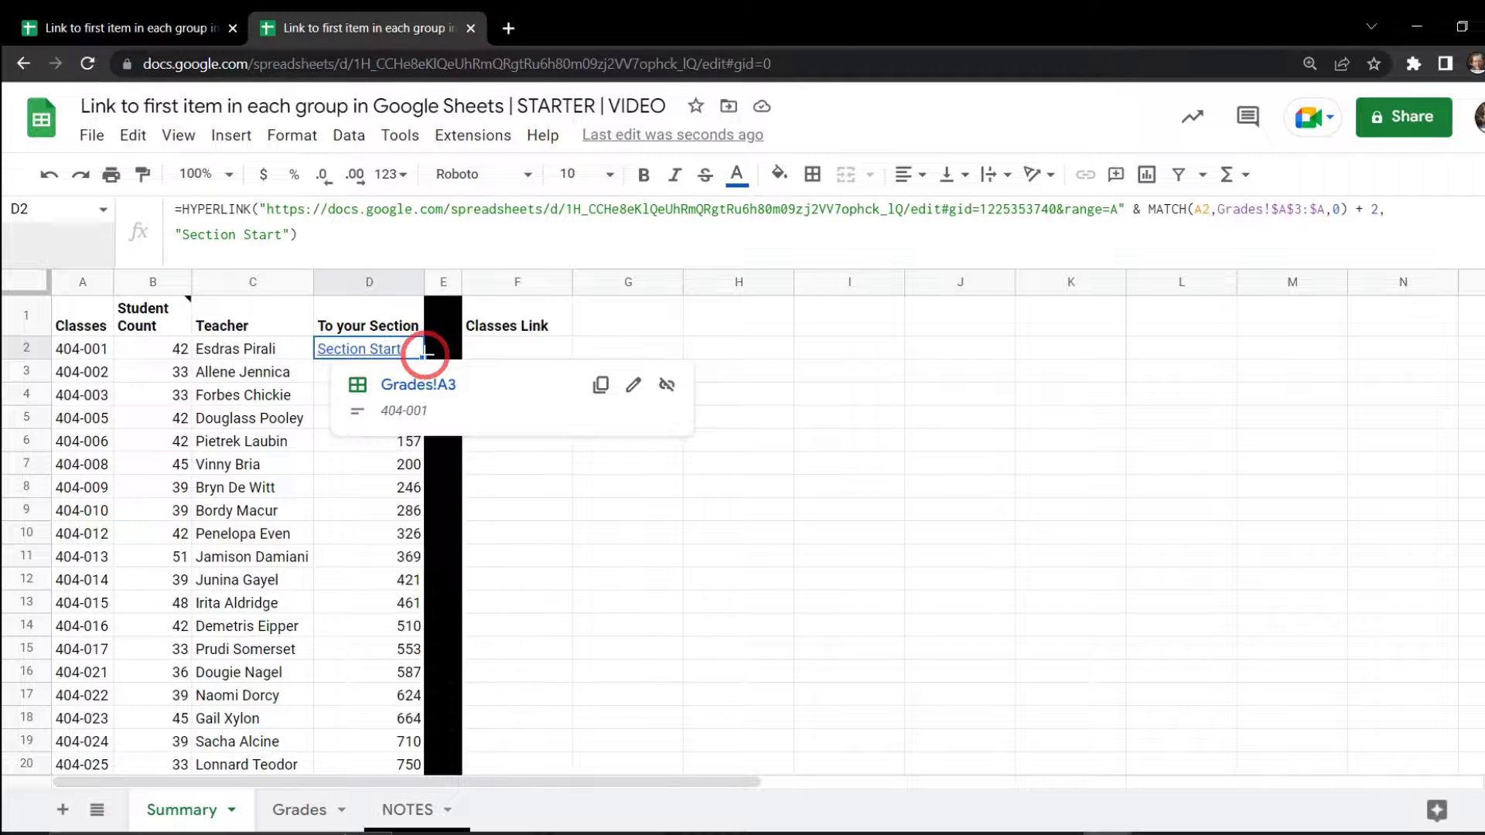
pyautogui.moveTo(424, 357); pyautogui.dragTo(400, 633)
pyautogui.scroll(-2, 396, 636)
pyautogui.scroll(3, 663, 567)
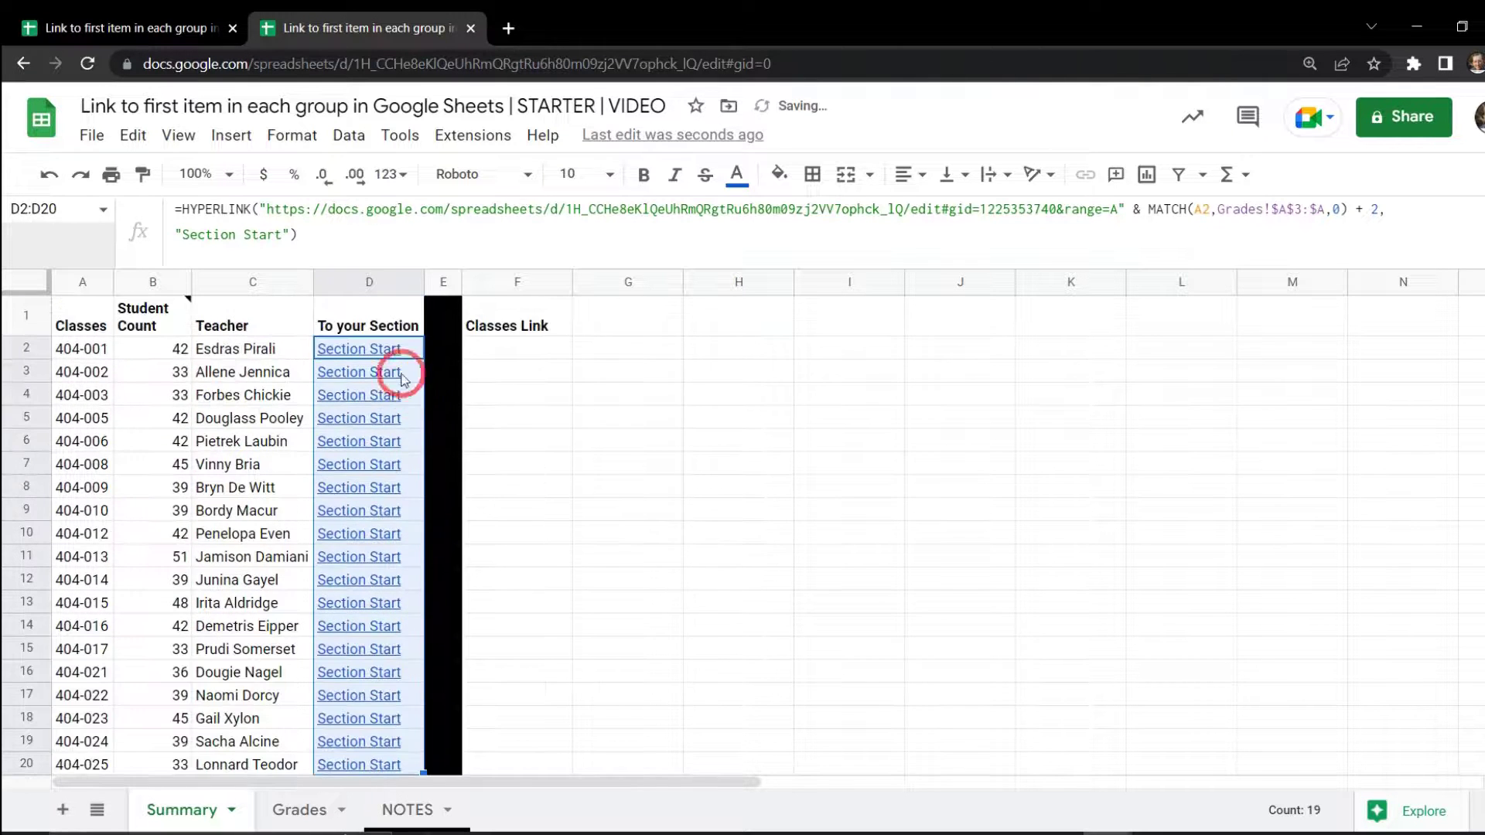
pyautogui.scroll(-2, 405, 473)
pyautogui.scroll(2, 510, 487)
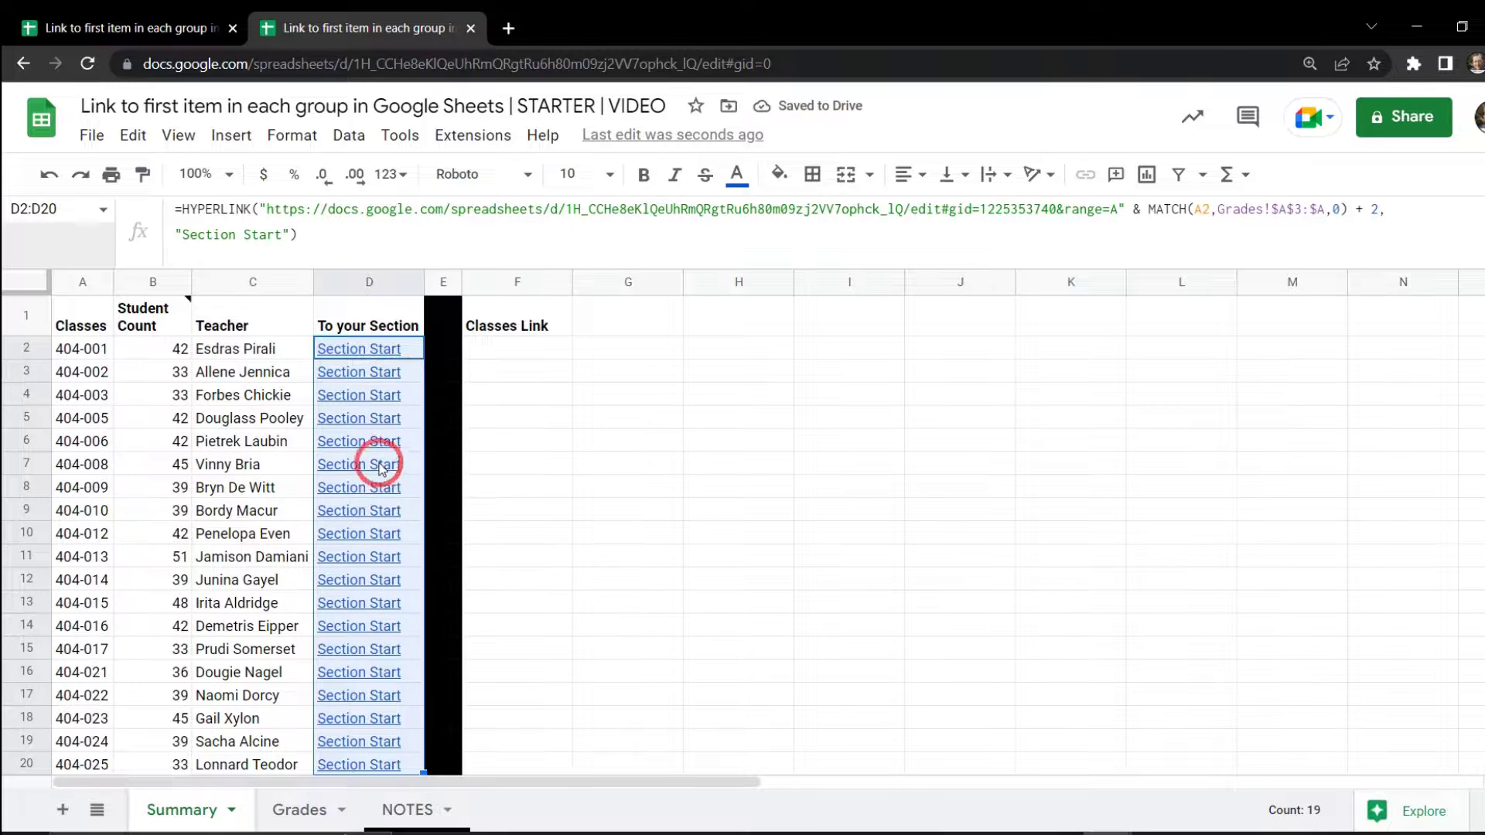
# - Follow the Section Start links for classes 404-003 and 404-017 to check where they land on the Grades sheet
pyautogui.click(380, 398)
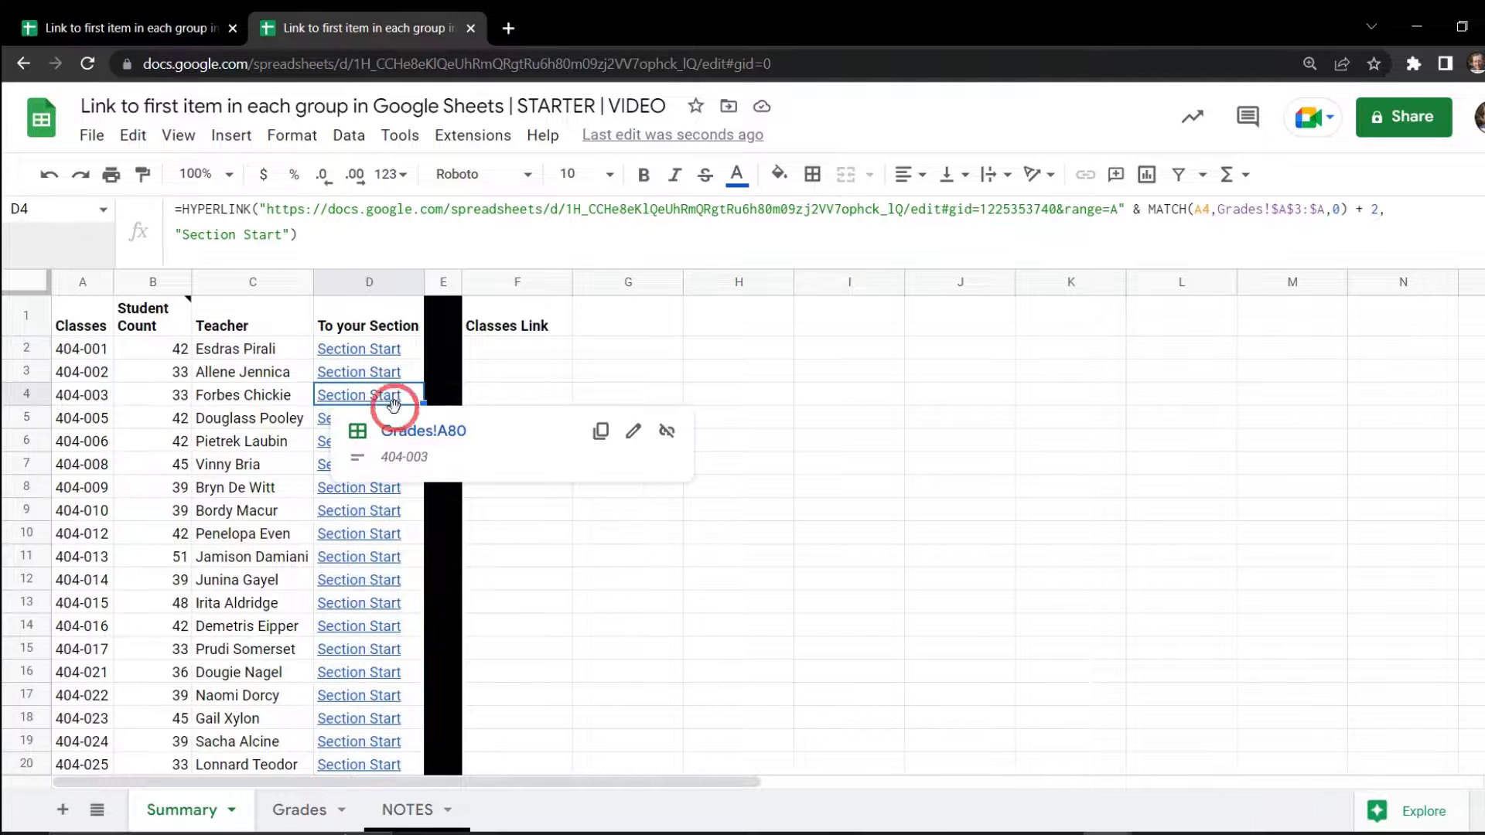
pyautogui.click(396, 428)
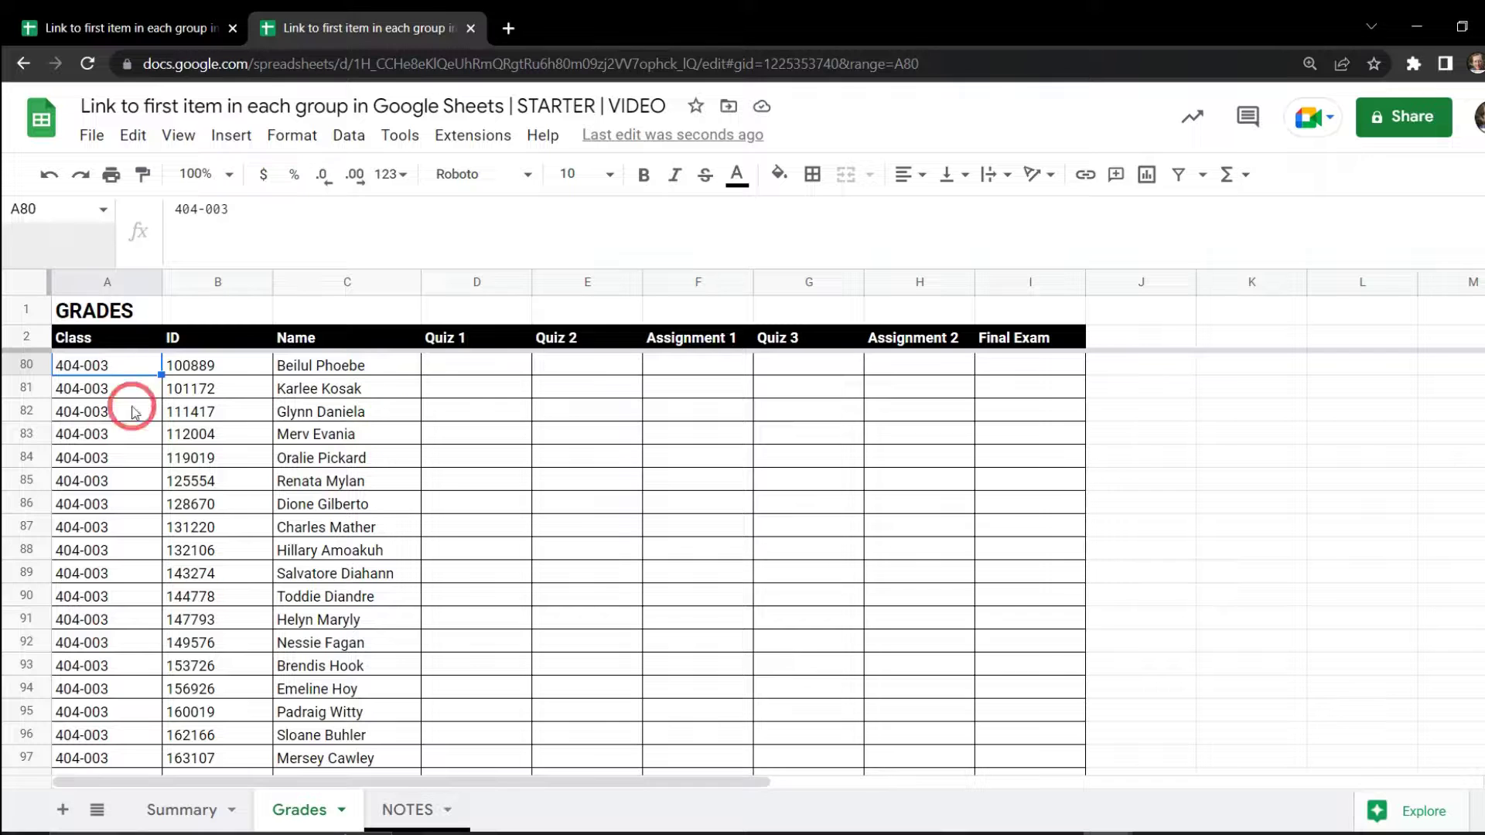
pyautogui.click(185, 809)
pyautogui.moveTo(332, 651)
pyautogui.click(417, 686)
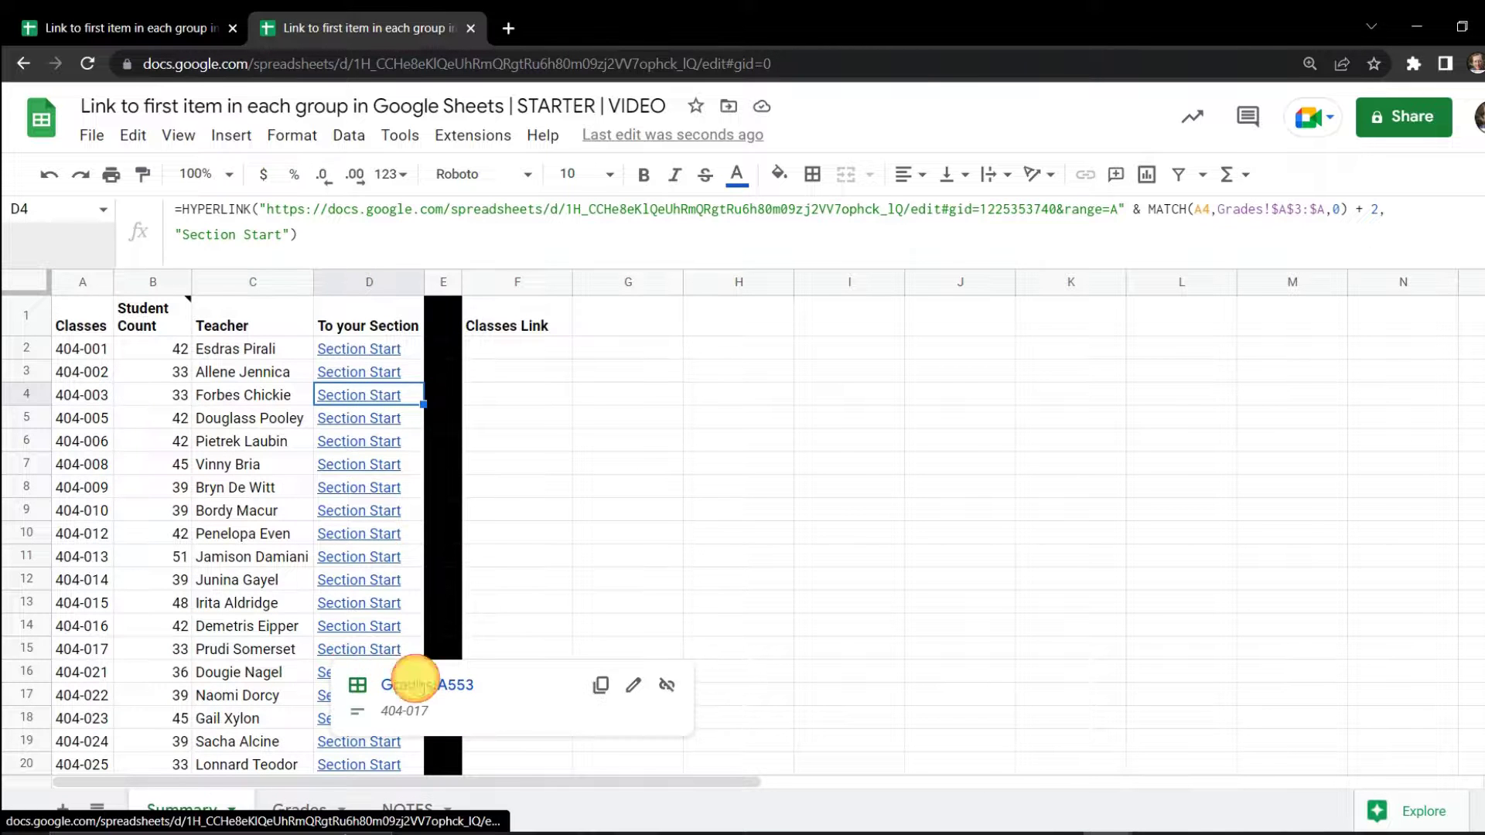
pyautogui.click(188, 814)
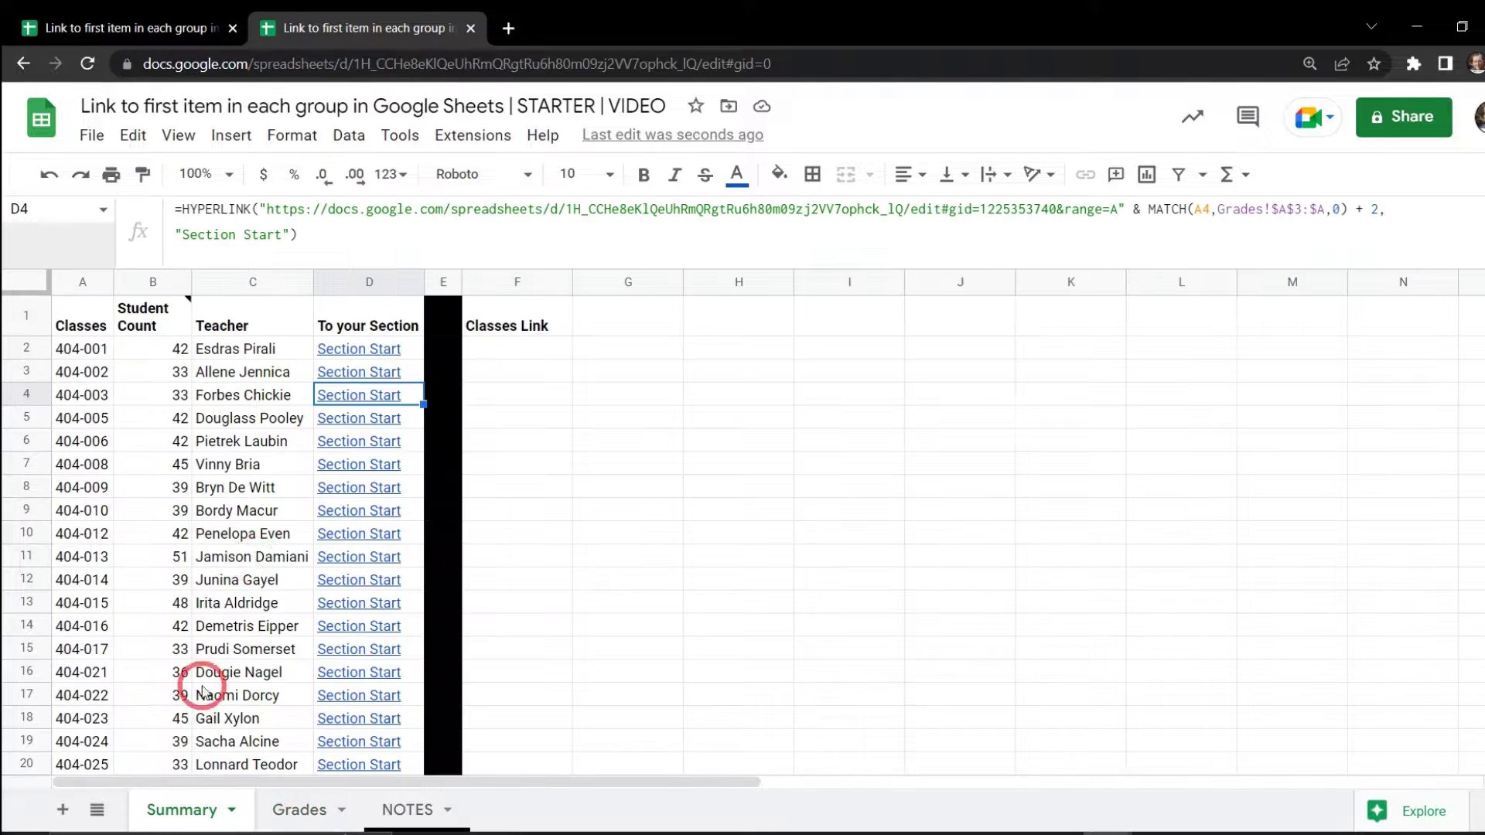
pyautogui.moveTo(346, 658)
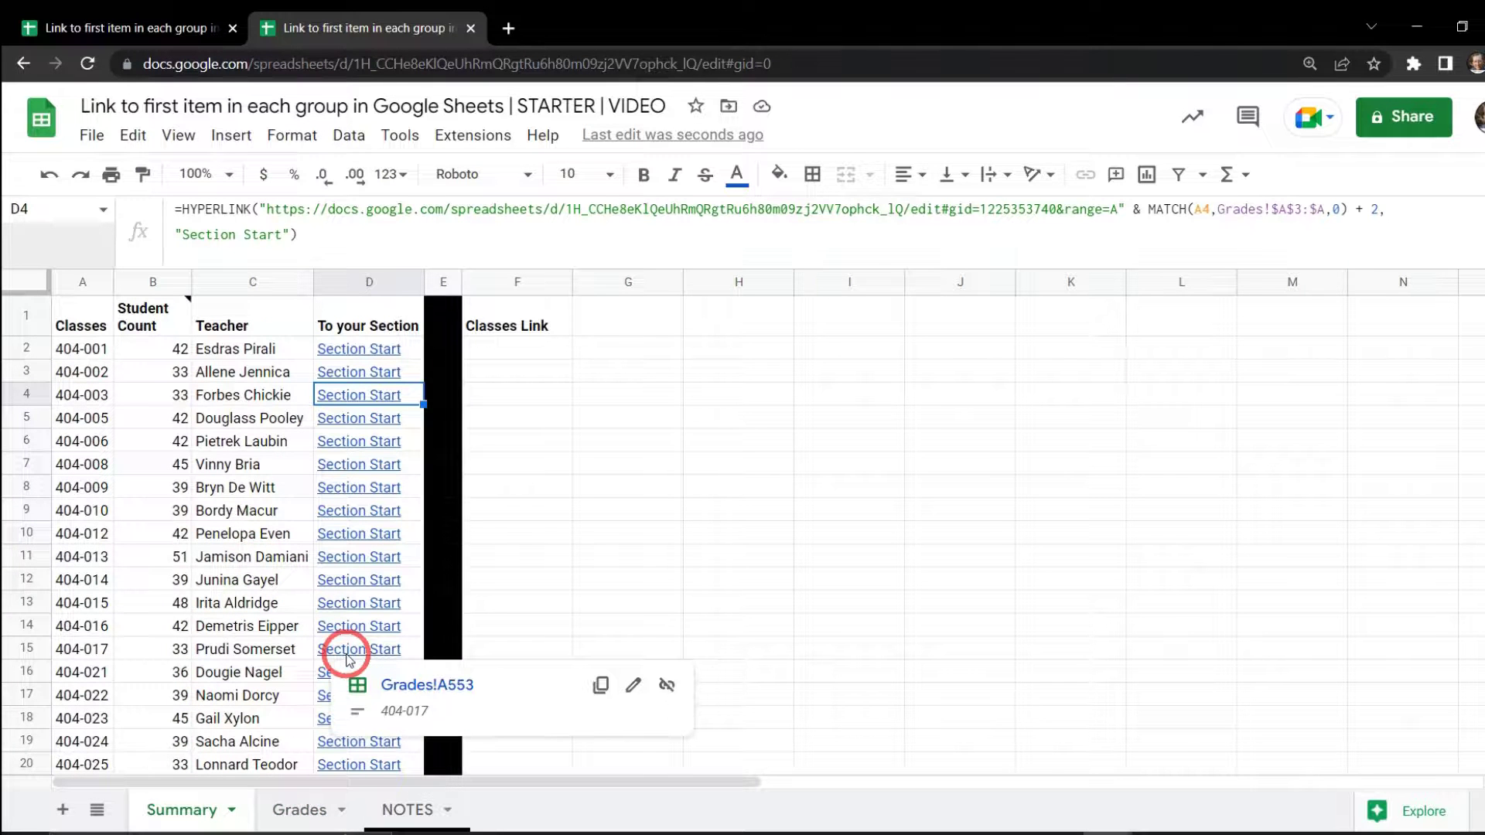
pyautogui.click(402, 687)
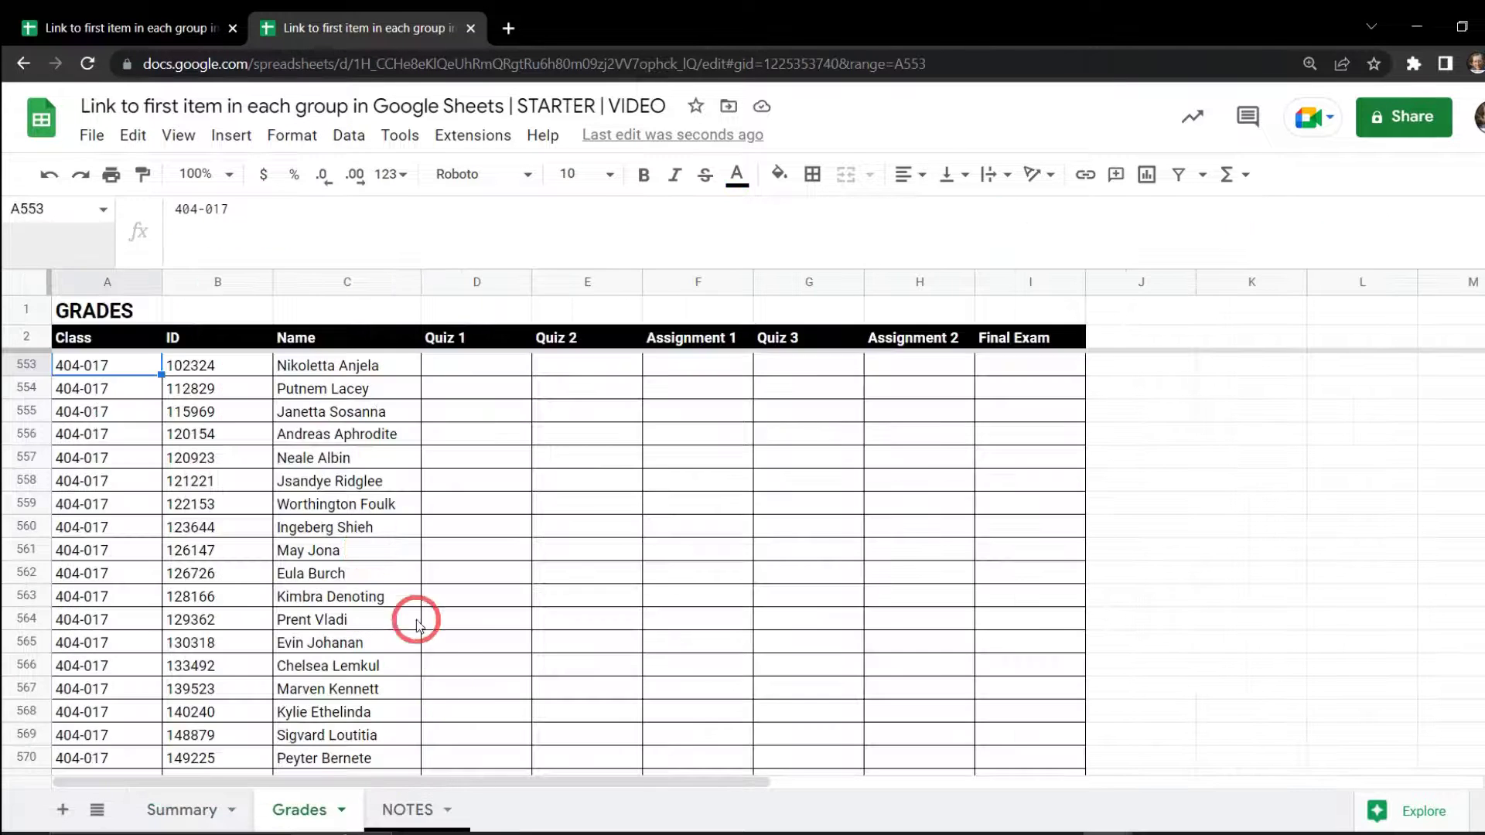
pyautogui.click(205, 812)
# - Follow the Section Start link for class 404-023 to check its target, and return to the start of the Summary sheet
pyautogui.scroll(-2, 325, 611)
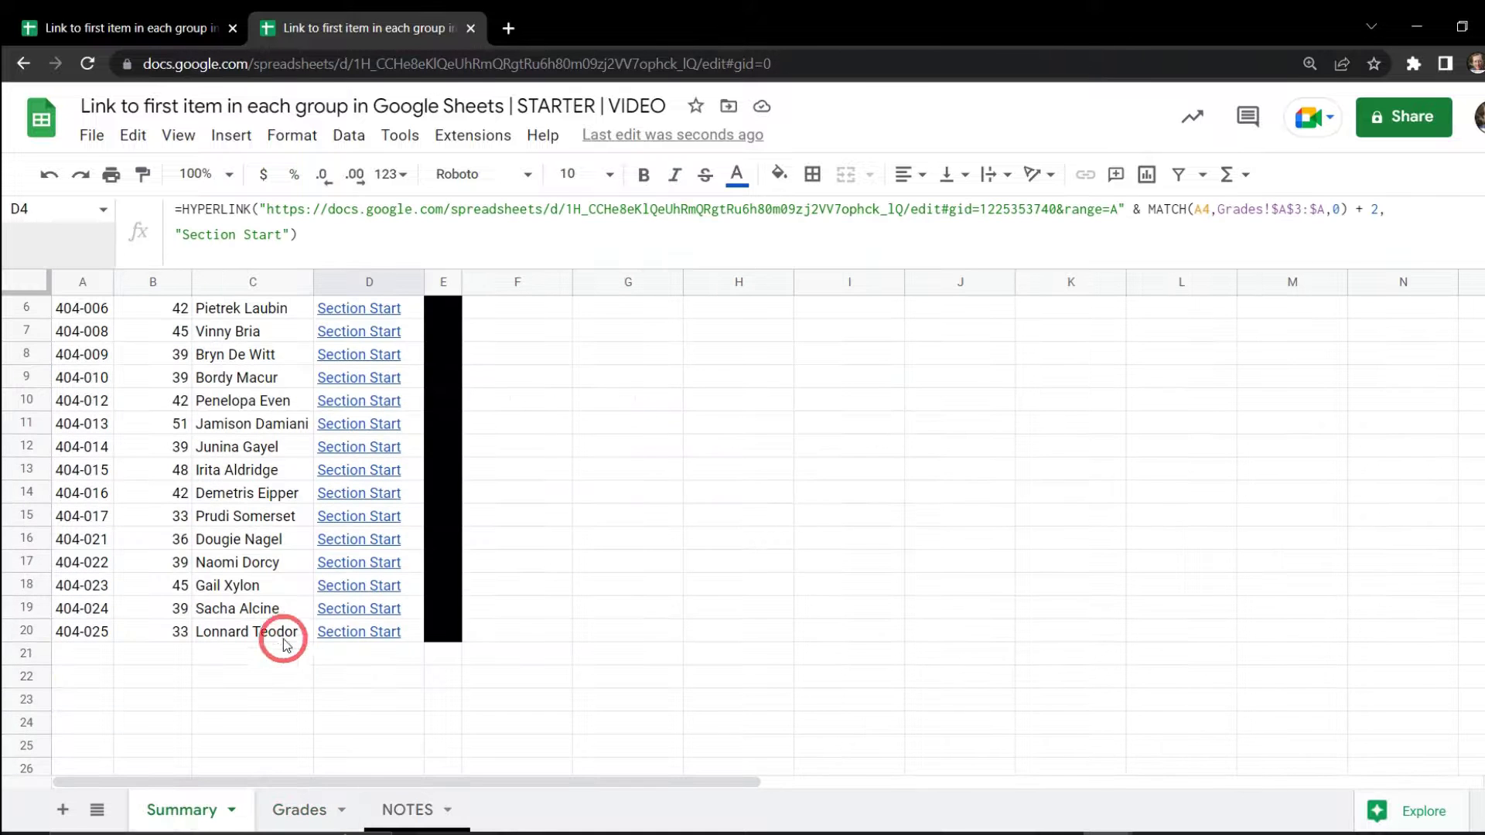
pyautogui.moveTo(350, 596)
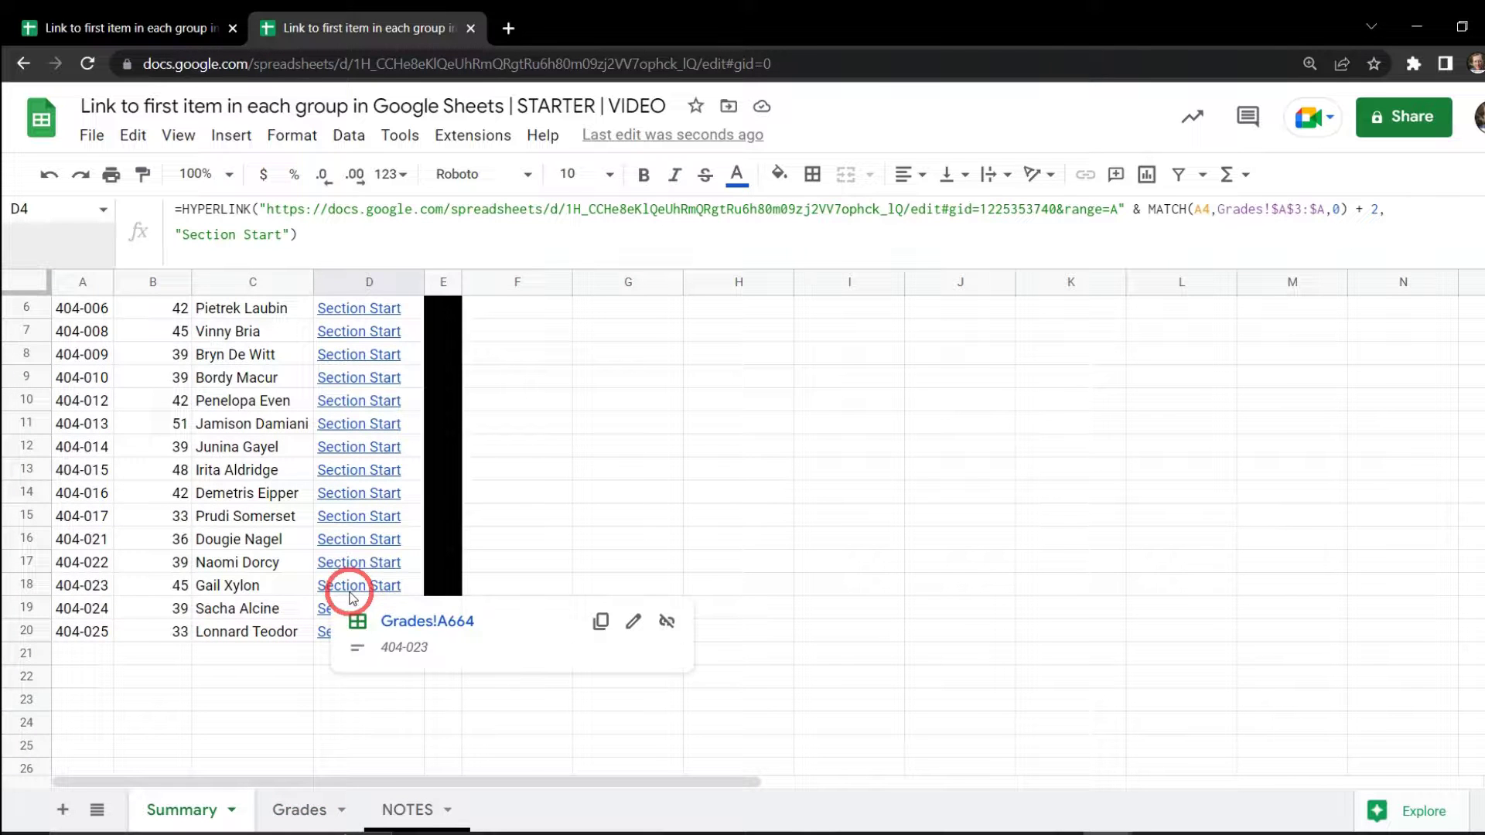
pyautogui.click(397, 621)
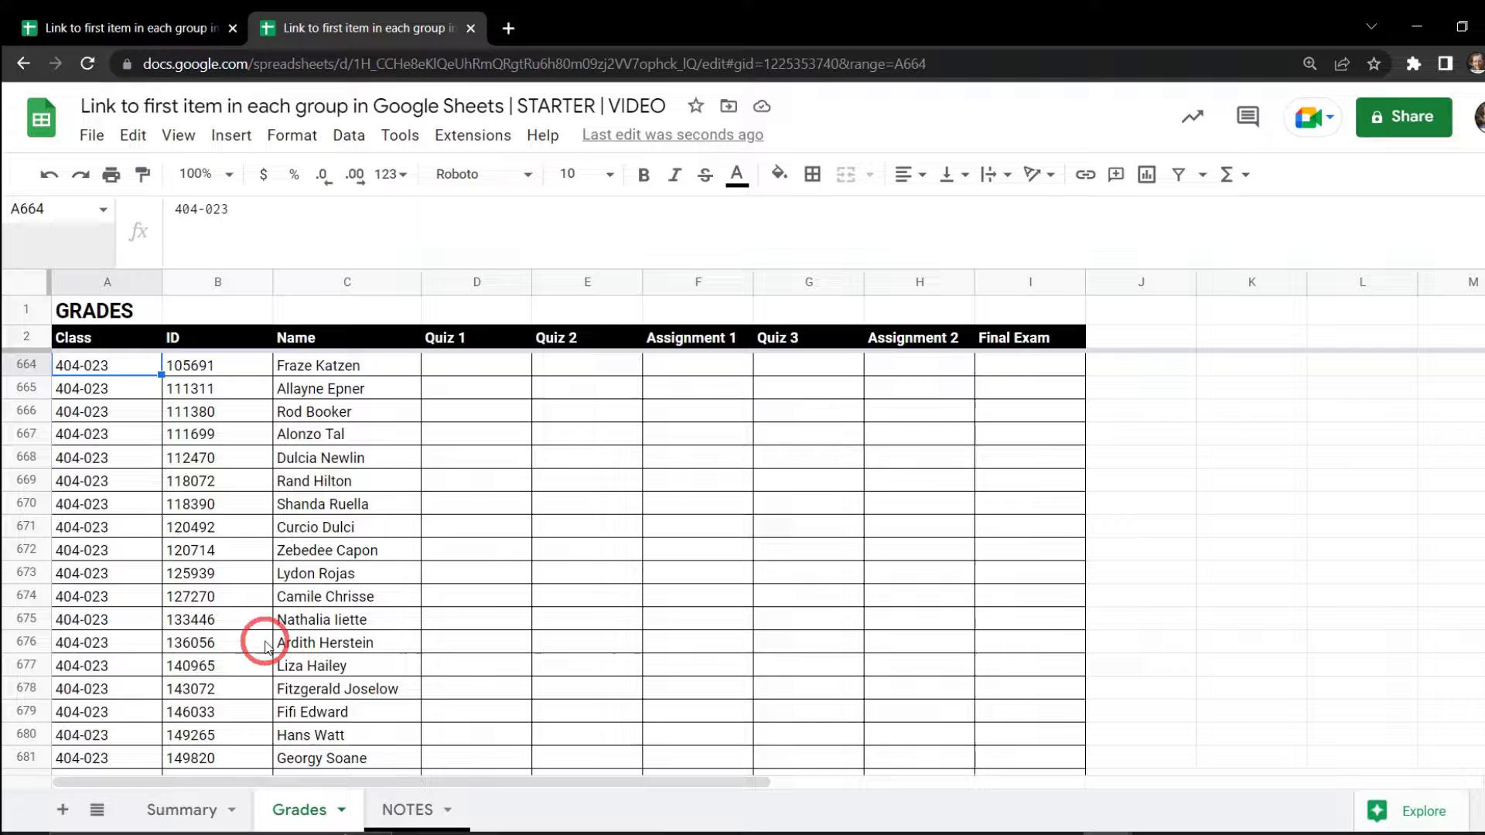
pyautogui.click(182, 810)
pyautogui.scroll(2, 333, 642)
pyautogui.moveTo(360, 654)
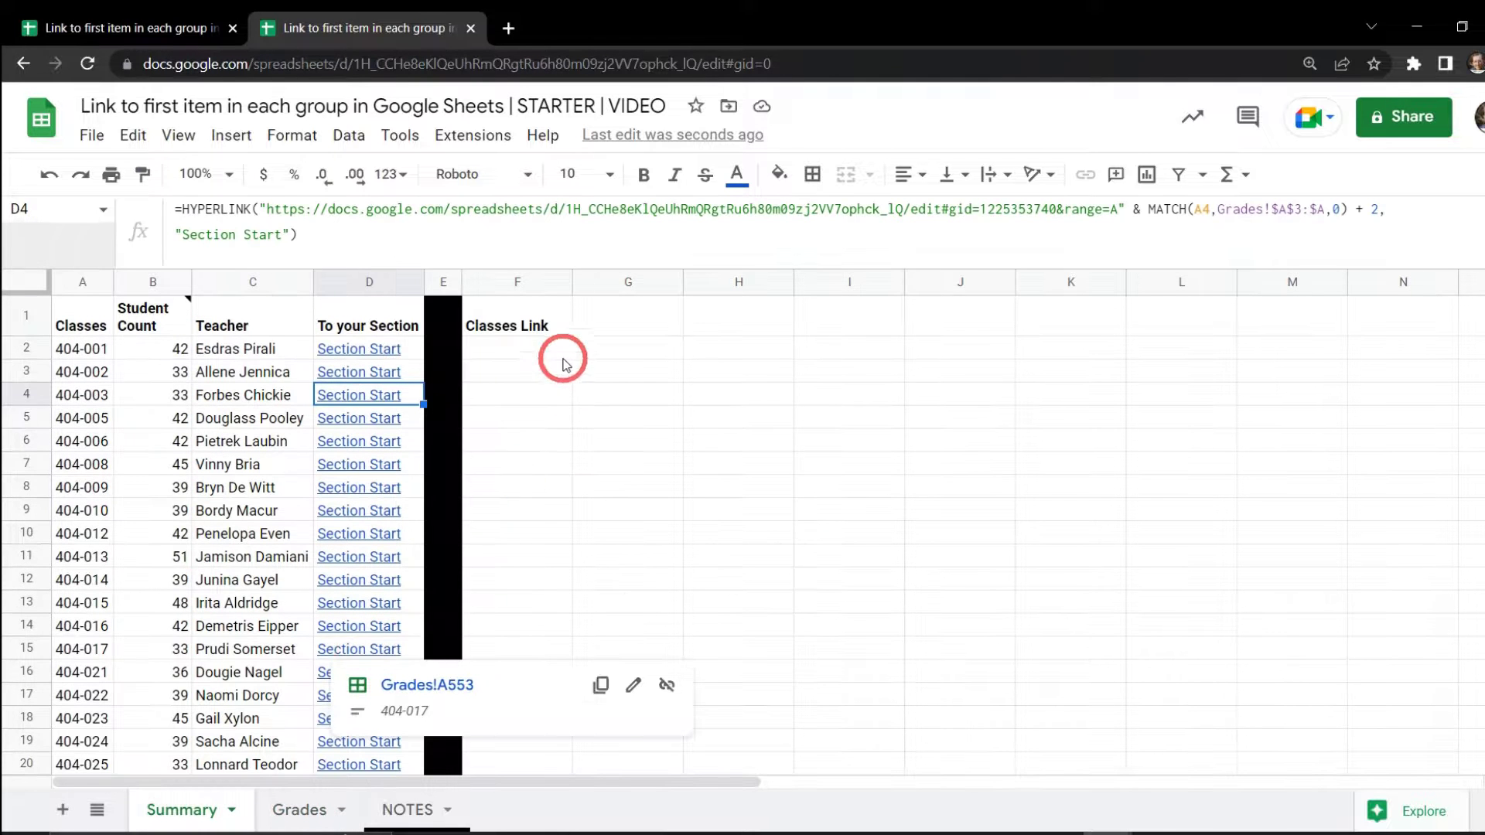
# - Examine the formulas behind the first class in A2 and the first section link in D2
pyautogui.click(537, 349)
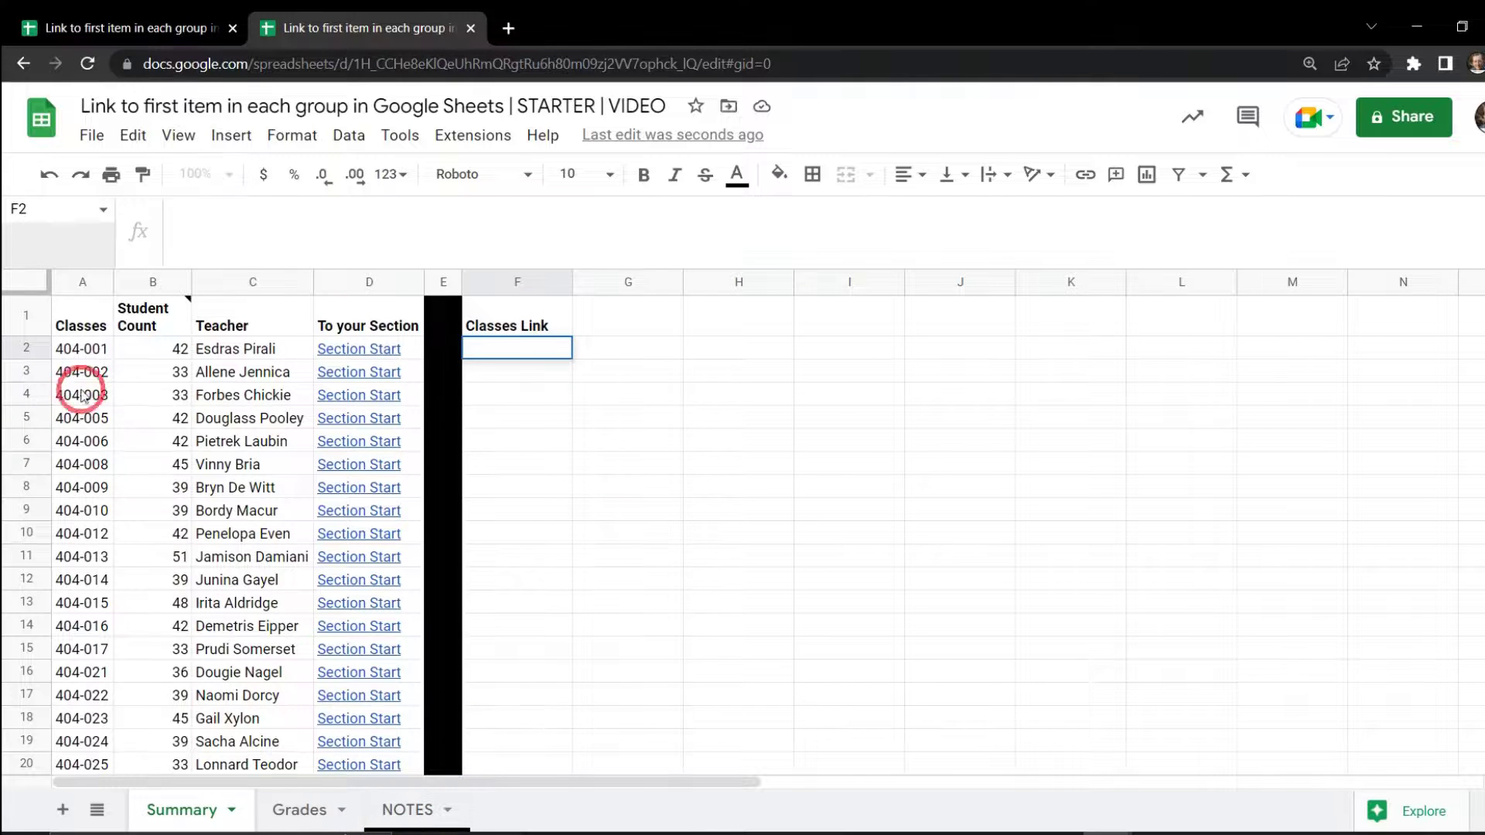
pyautogui.click(80, 349)
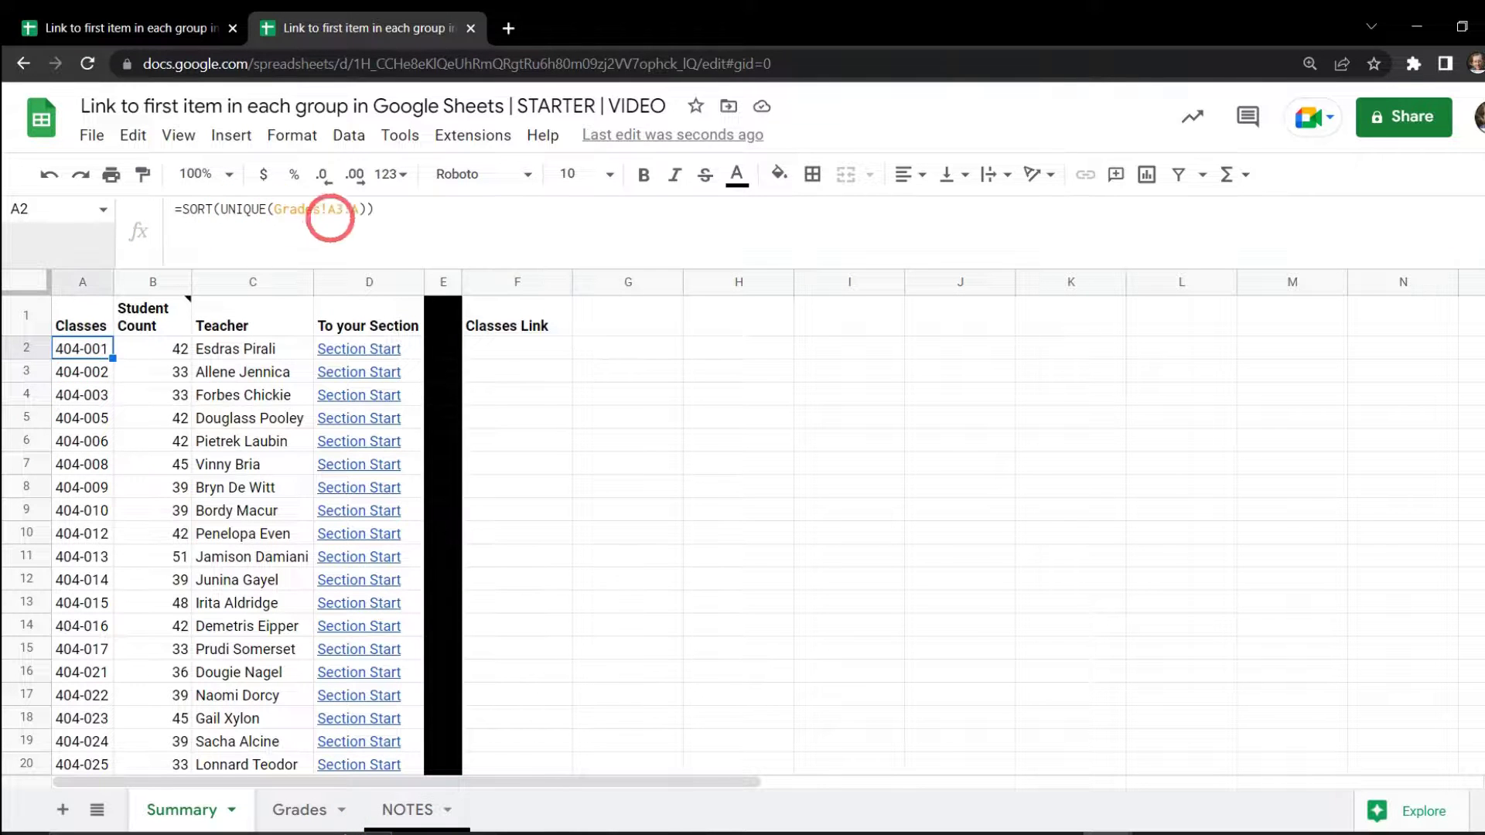
pyautogui.click(421, 356)
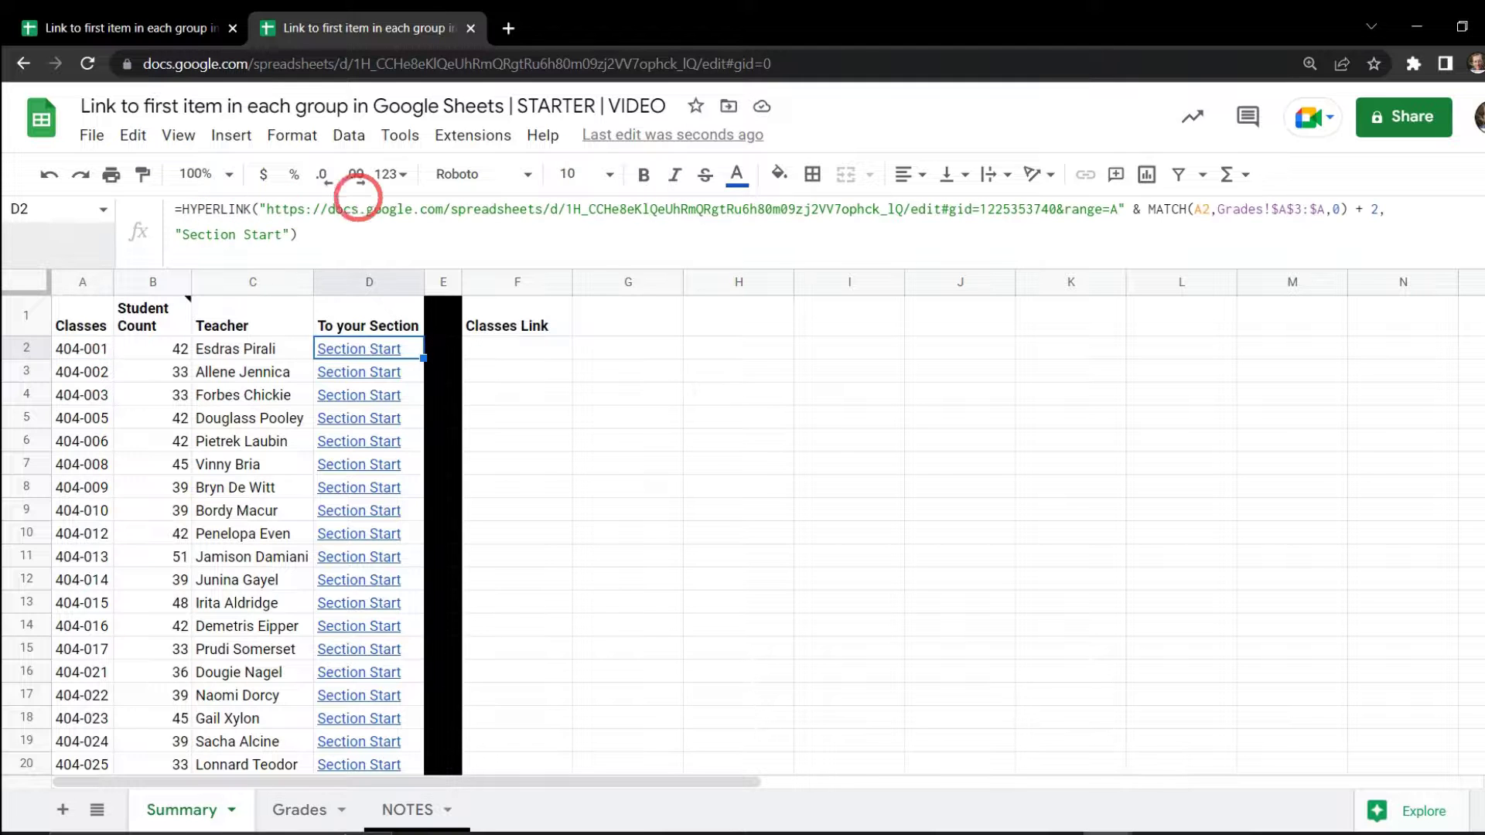
# - Enter an ARRAYFORMULA in F2 under Classes Link, with an empty HYPERLINK function nested on a new line
pyautogui.click(526, 347)
pyautogui.click(305, 216)
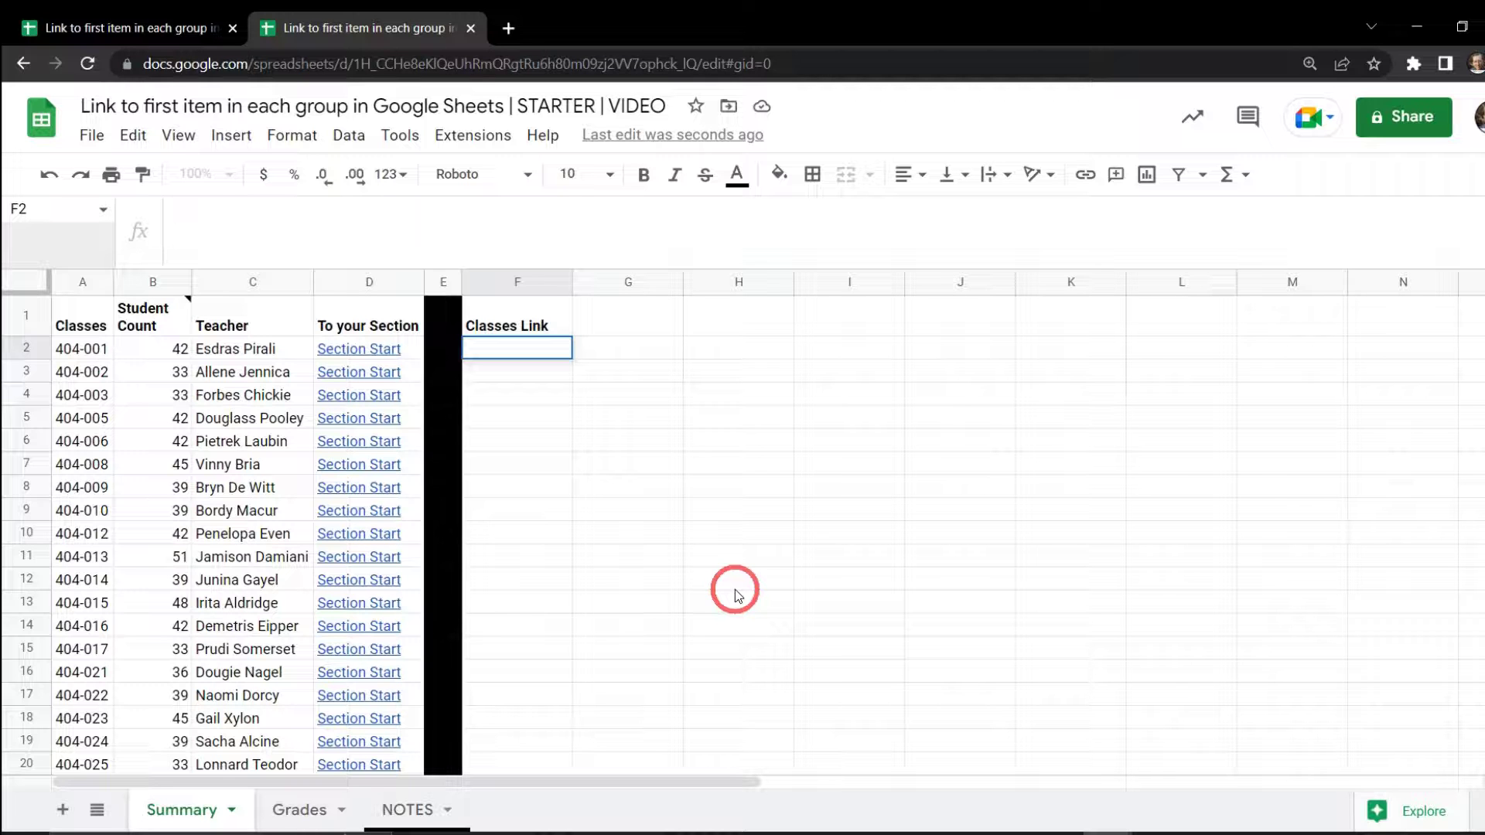
pyautogui.write('=')
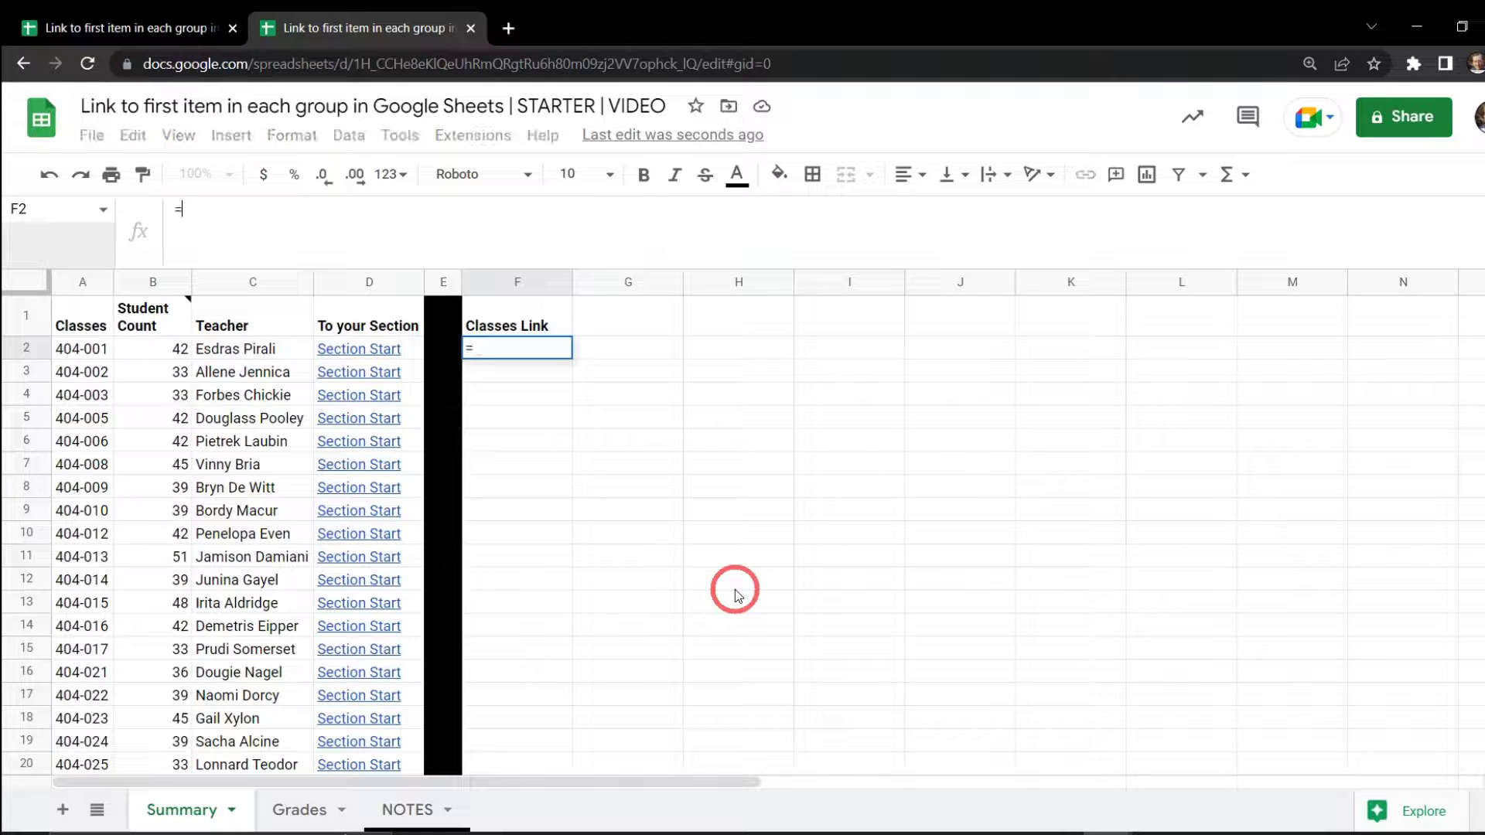
pyautogui.write('ARRAYFO')
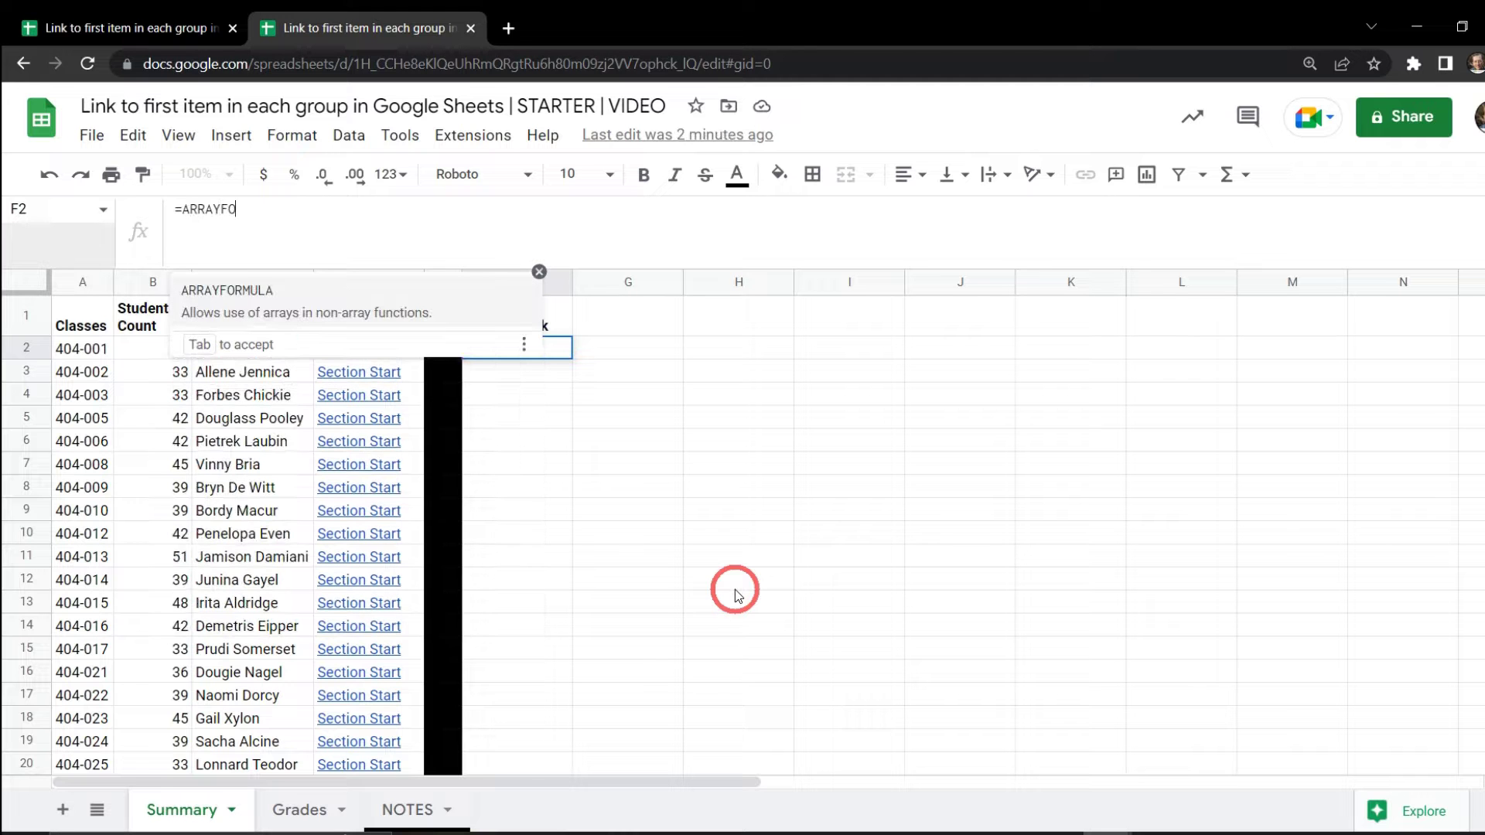
pyautogui.write('RMULA(')
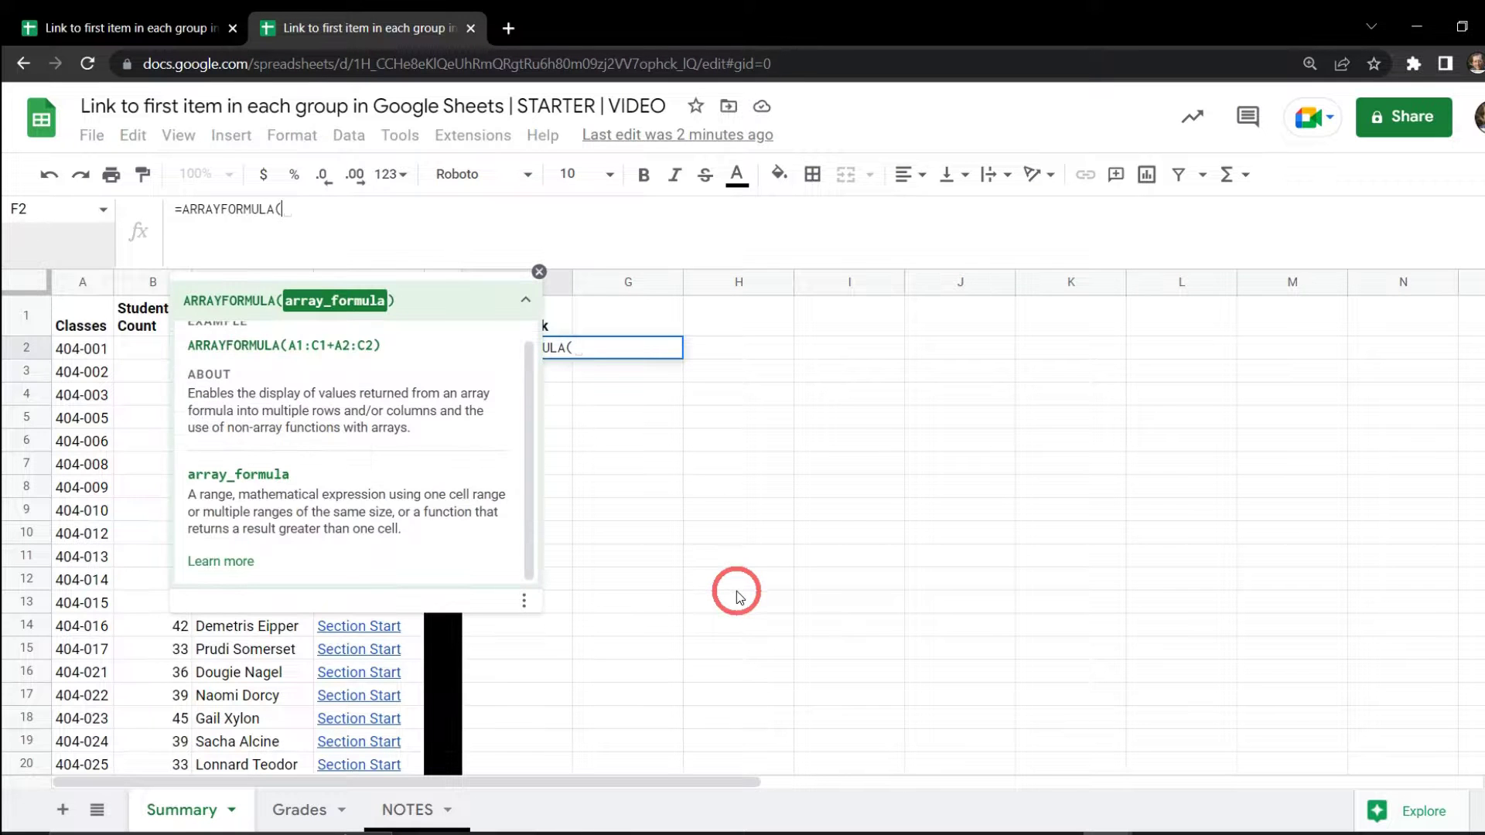
pyautogui.hotkey('alt', 'Return')
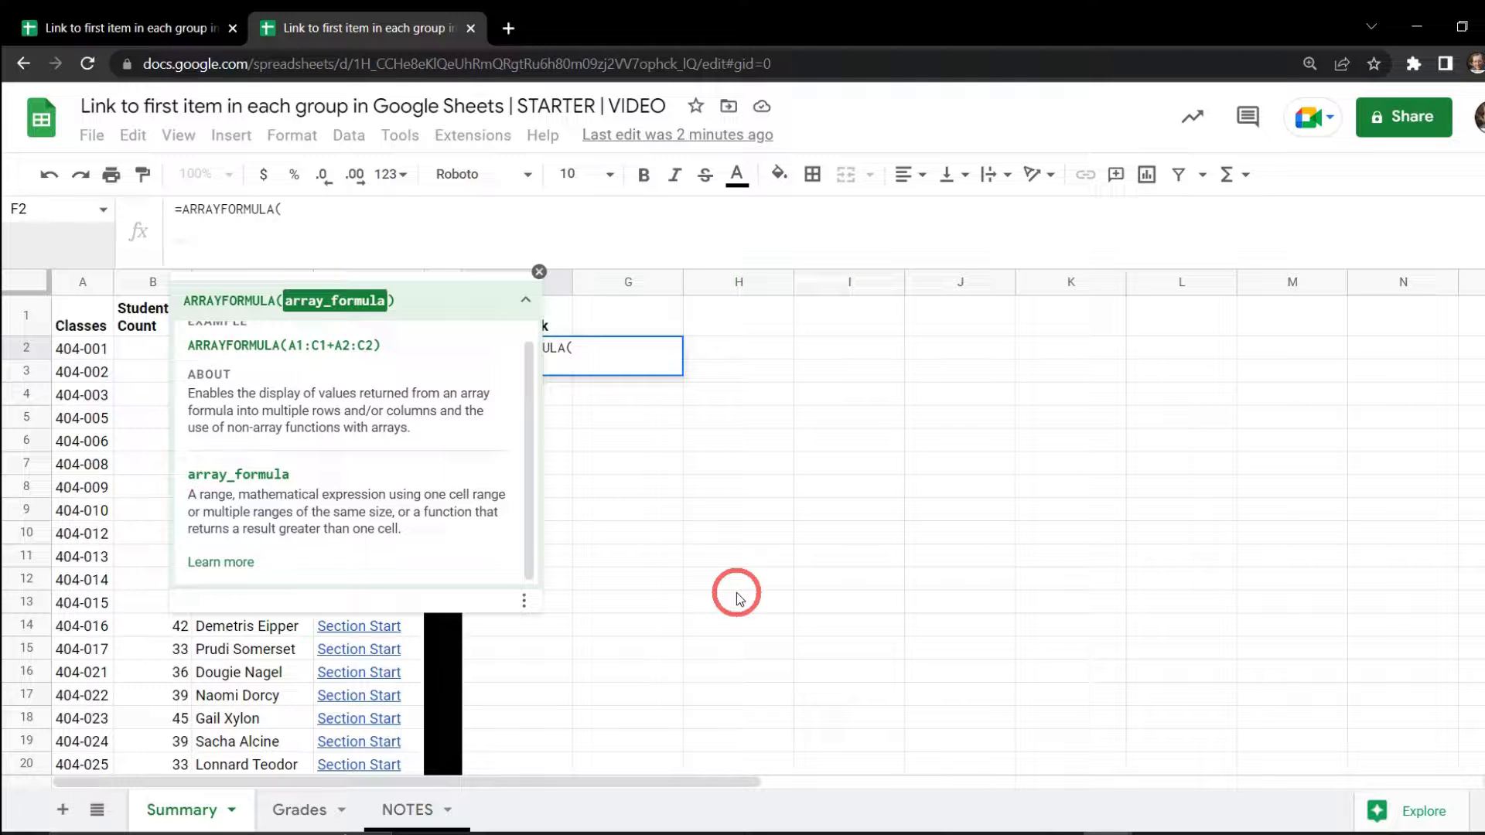
pyautogui.write('HYPERLINK(')
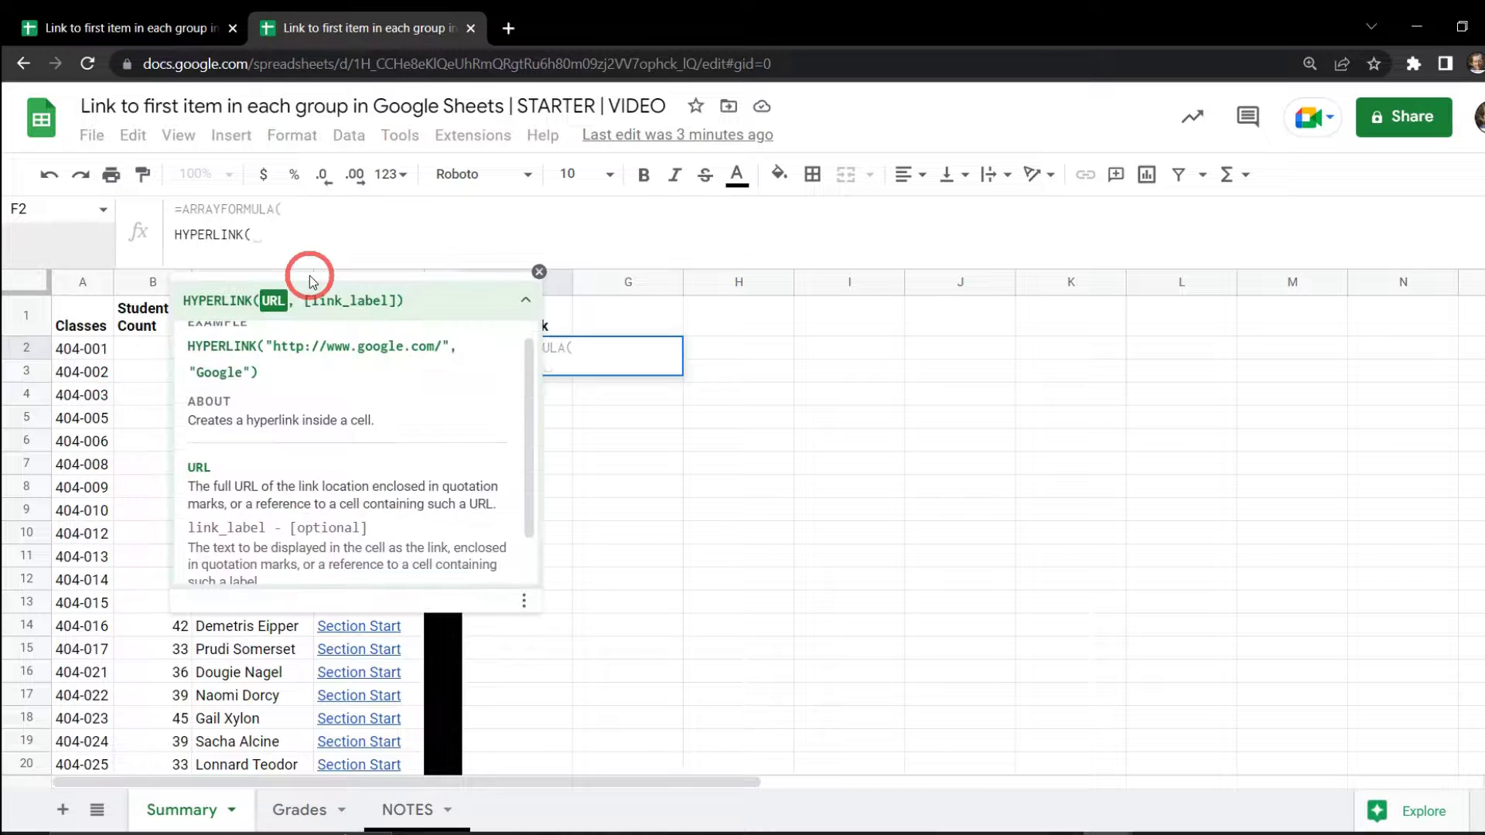
pyautogui.hotkey('ctrl', 'Return')
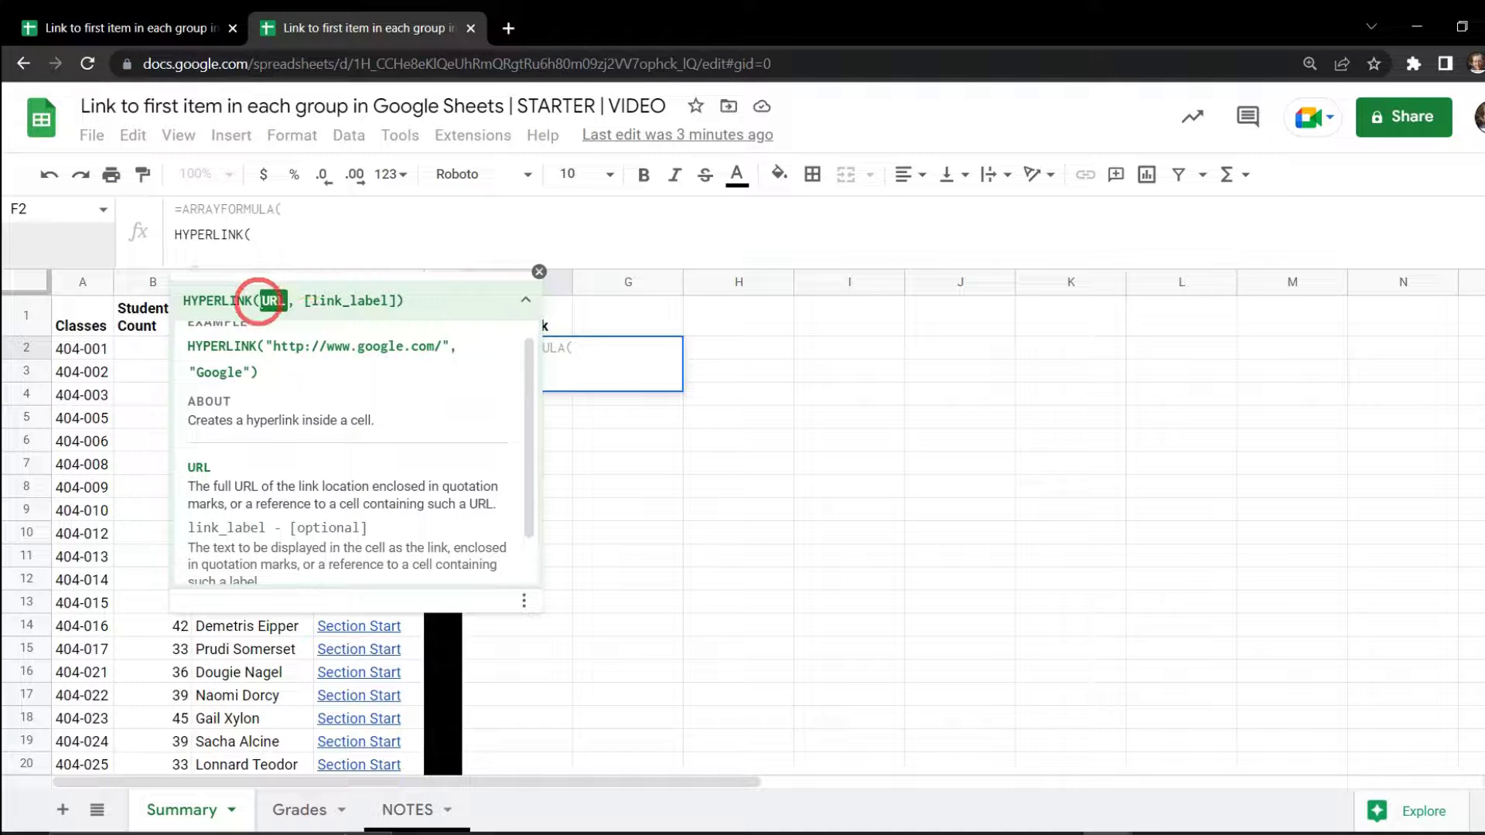
pyautogui.press('Tab')
pyautogui.moveTo(539, 358)
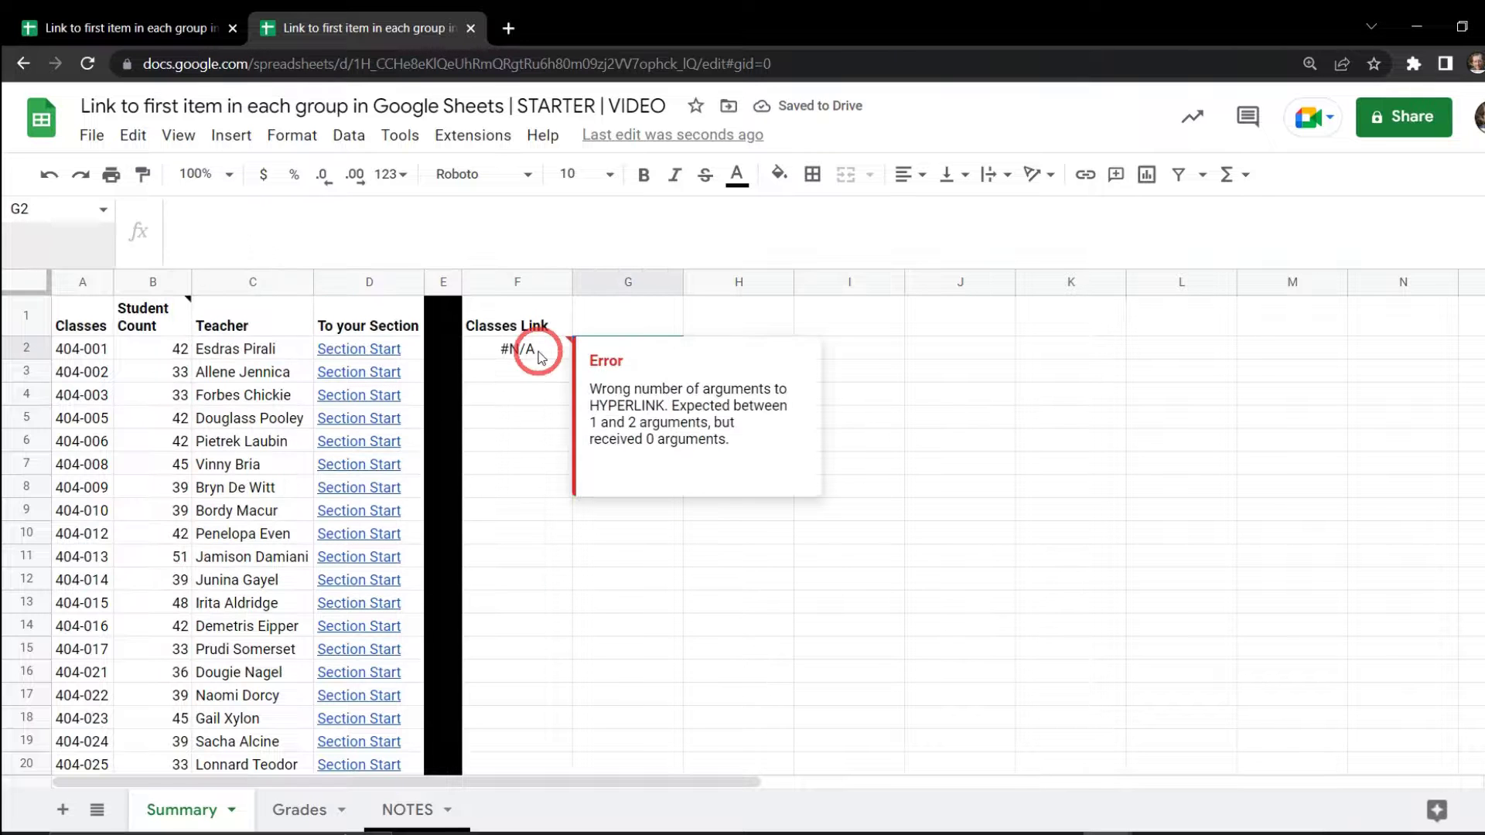
# - Copy the link to cell A3 on the Grades sheet again
pyautogui.click(308, 819)
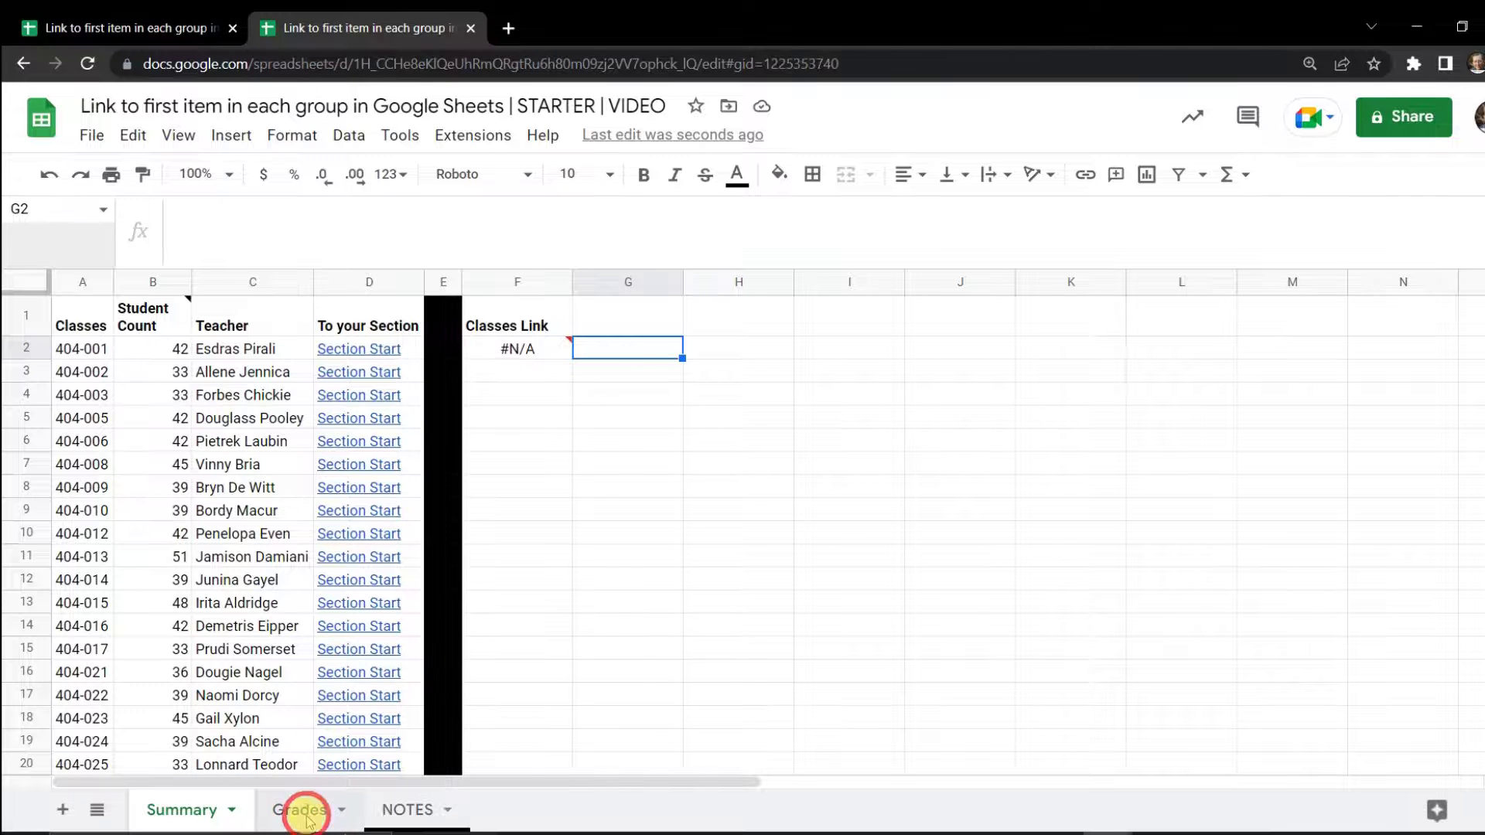
pyautogui.click(110, 365)
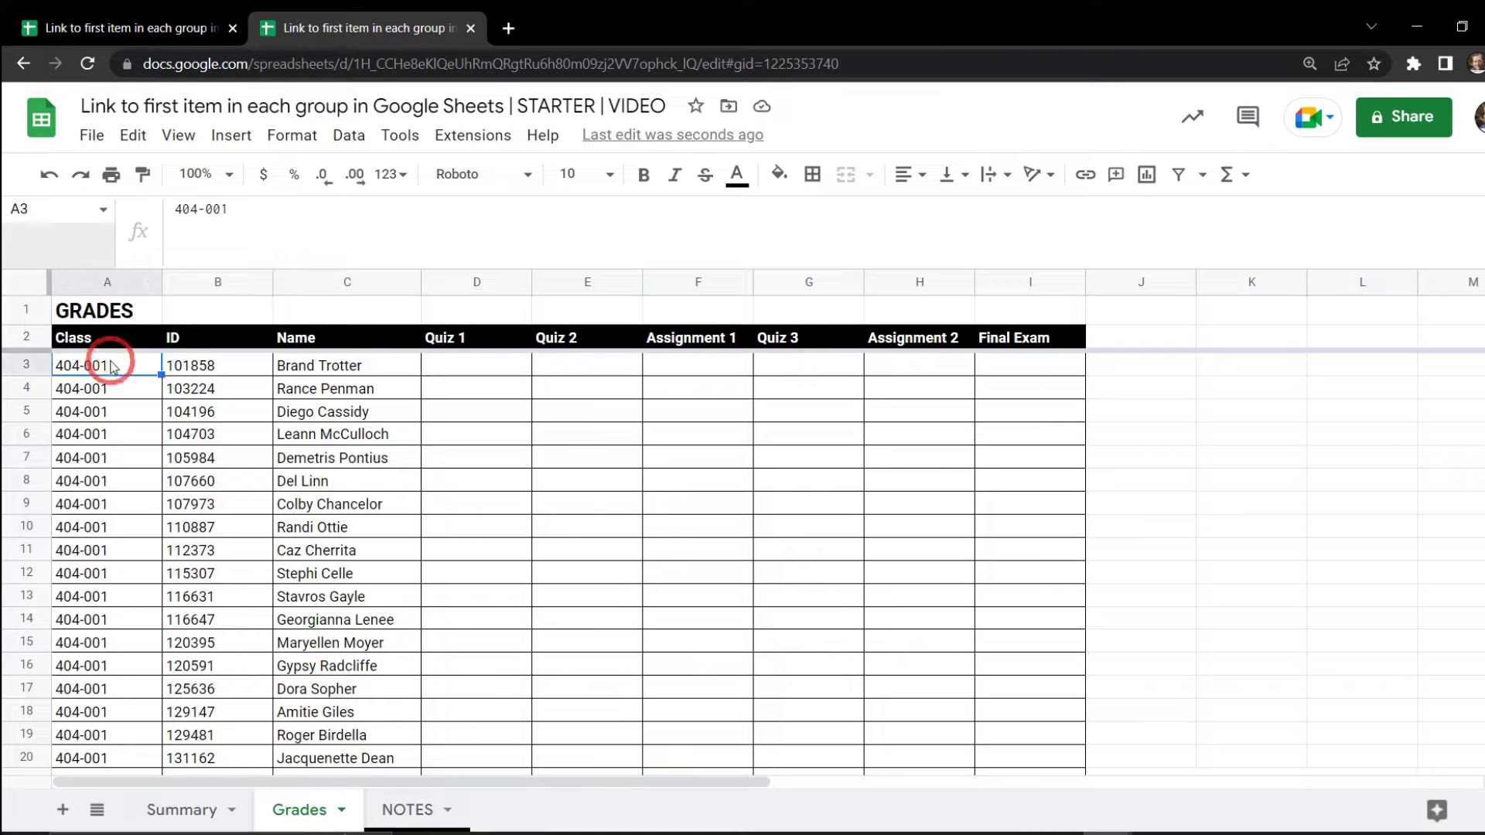
pyautogui.rightClick(110, 365)
pyautogui.moveTo(272, 824)
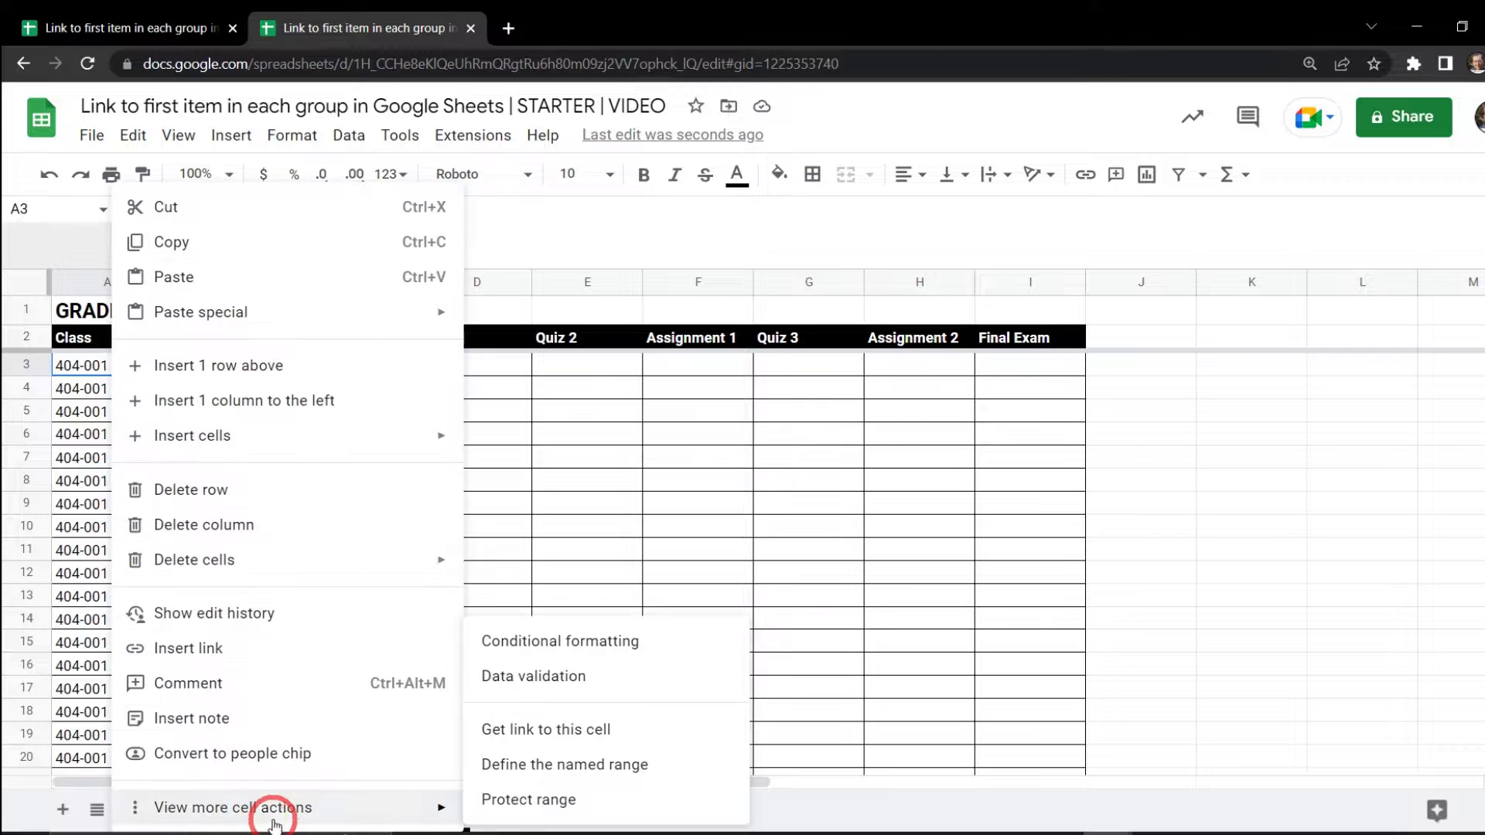
pyautogui.click(593, 731)
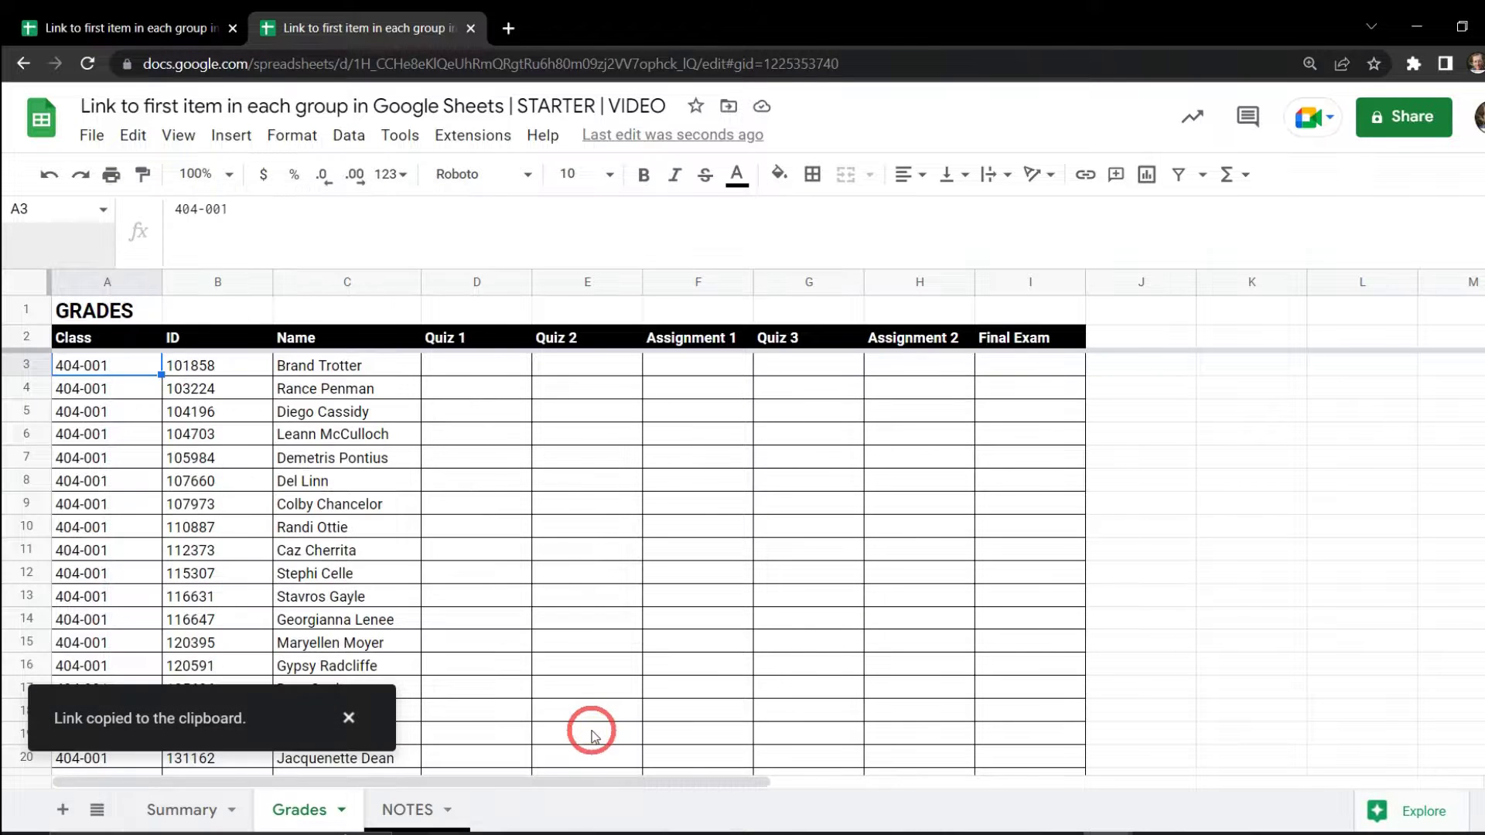
# - Paste the copied cell link into F2's HYPERLINK as a quoted URL ending in "&range=A" without the row number, and enlarge the formula bar
pyautogui.click(191, 812)
pyautogui.click(541, 351)
pyautogui.click(304, 258)
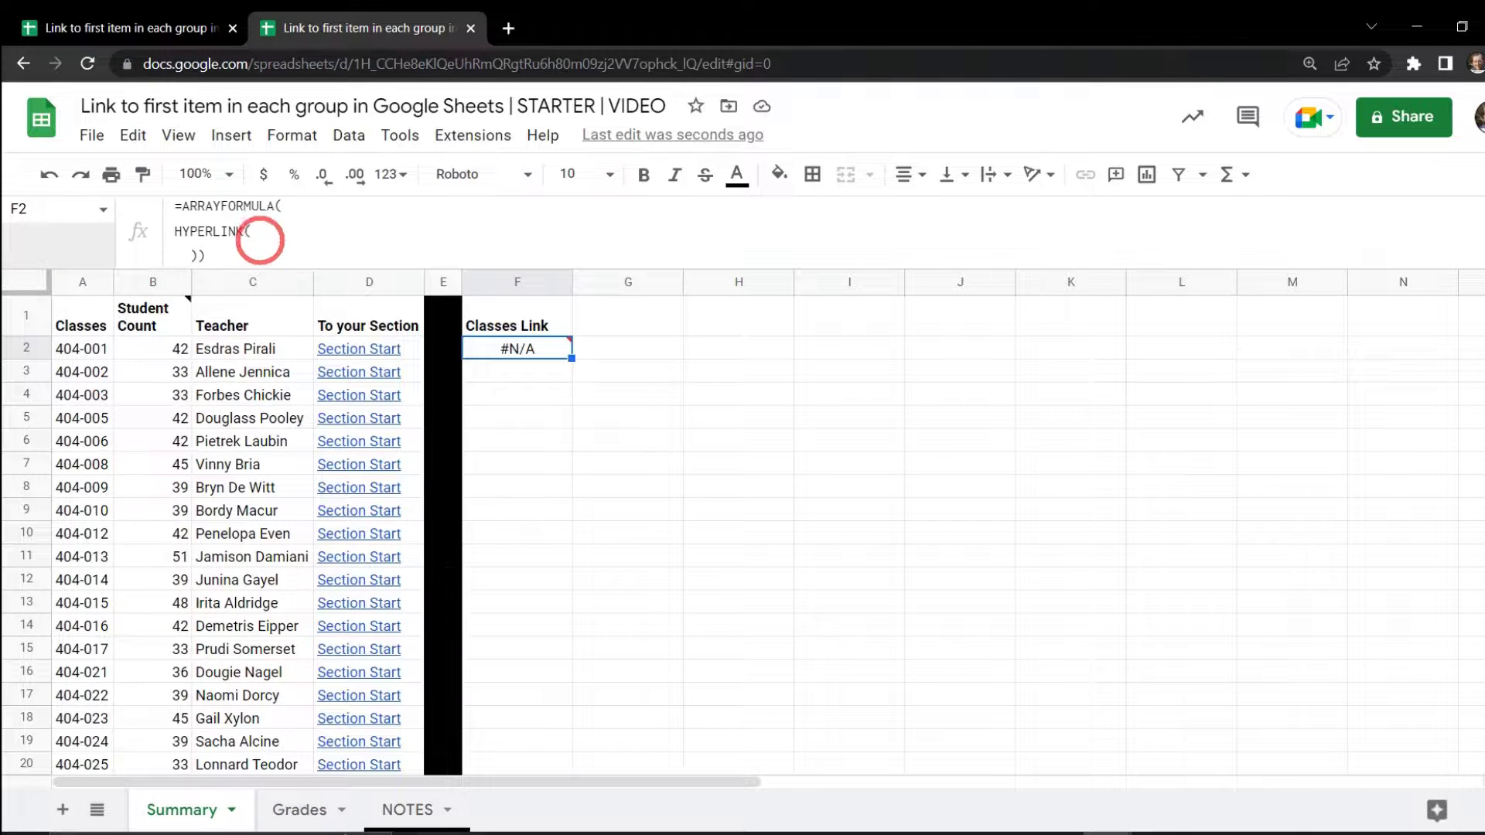
pyautogui.click(277, 236)
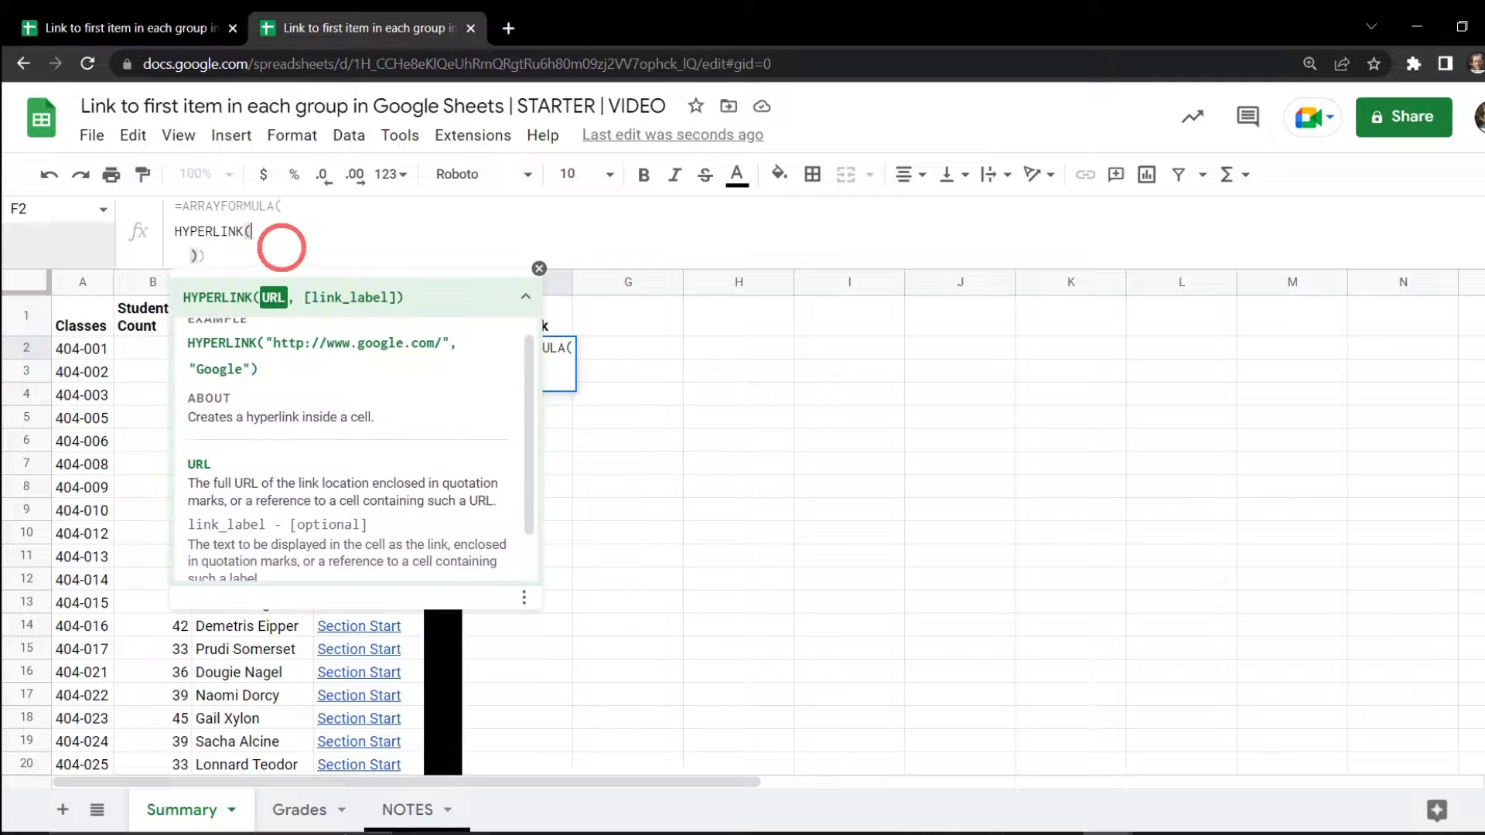
pyautogui.hotkey('ctrl', 'Return')
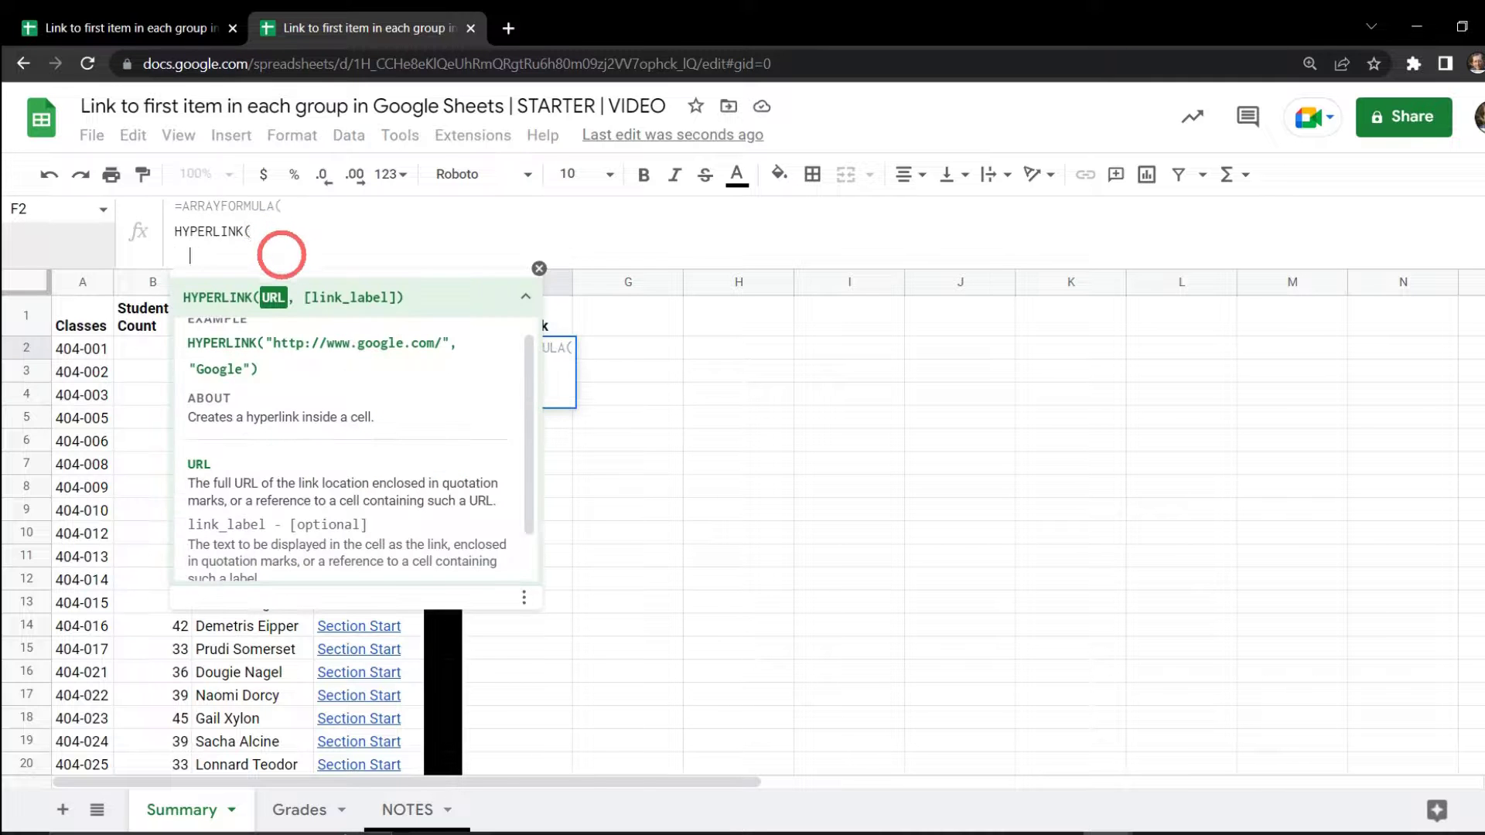
pyautogui.write('"')
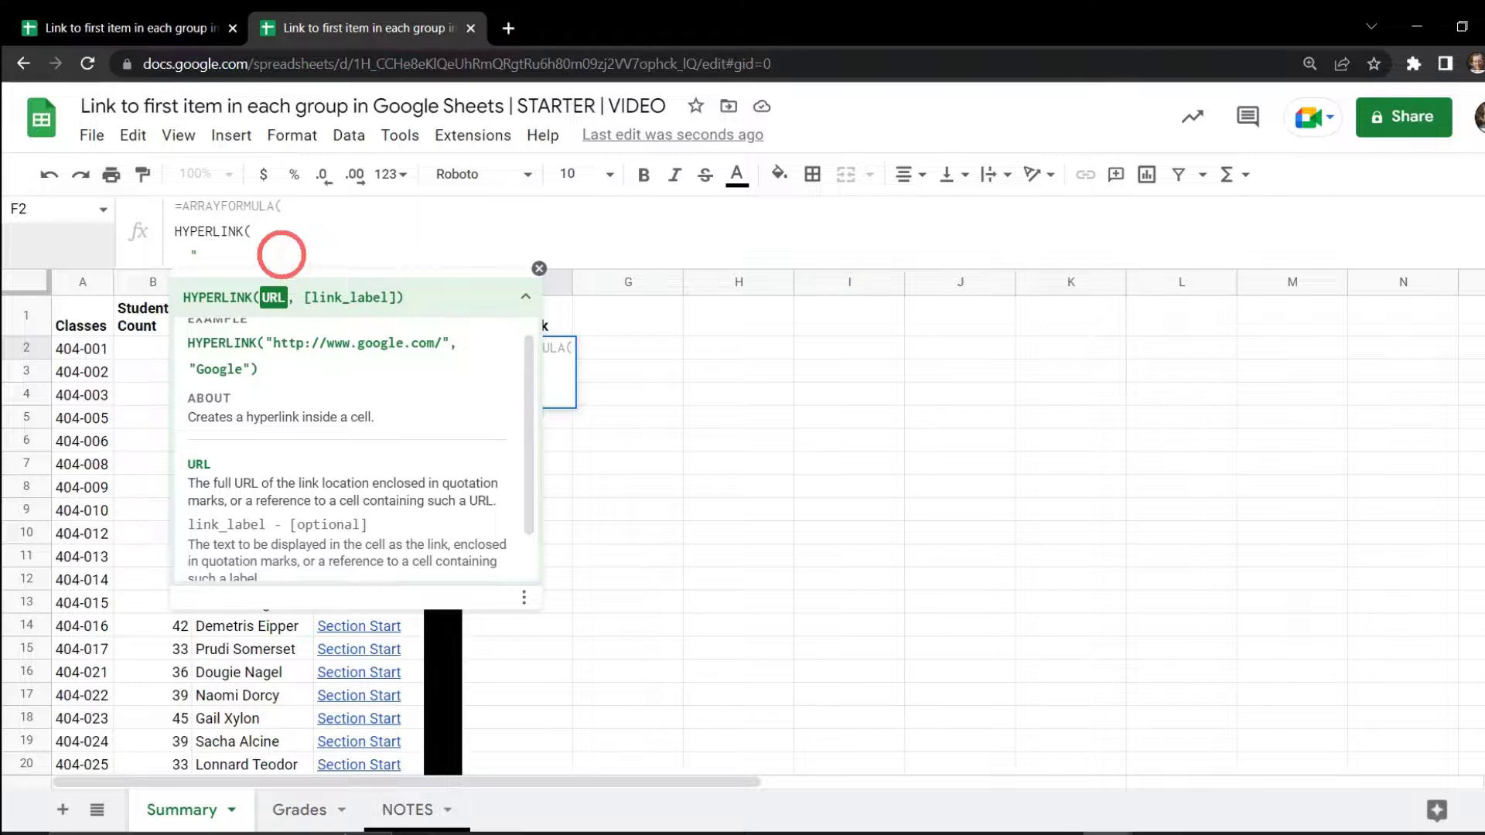
pyautogui.hotkey('ctrl', 'v')
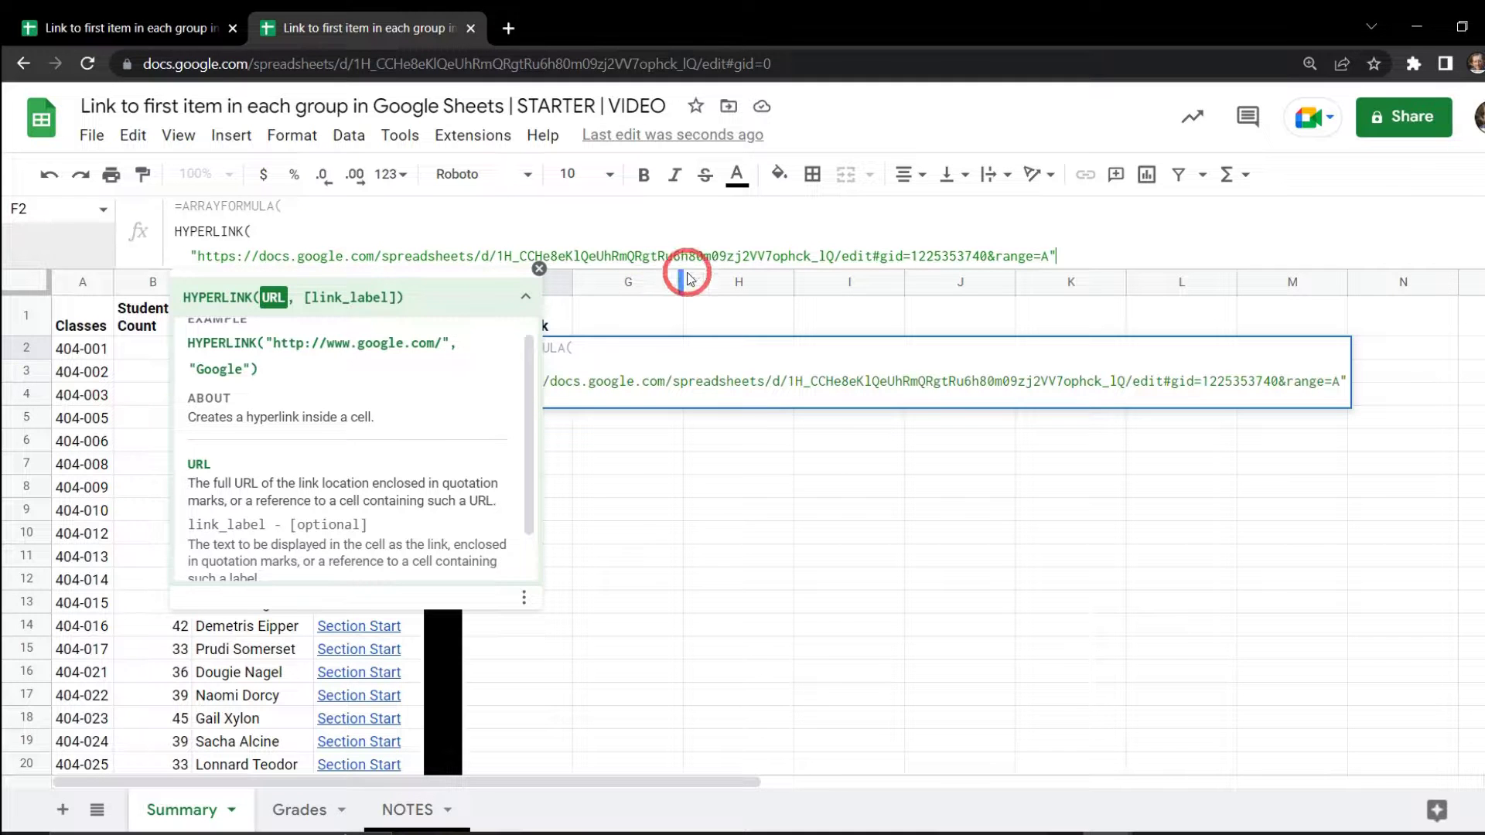
pyautogui.moveTo(644, 265); pyautogui.dragTo(628, 373)
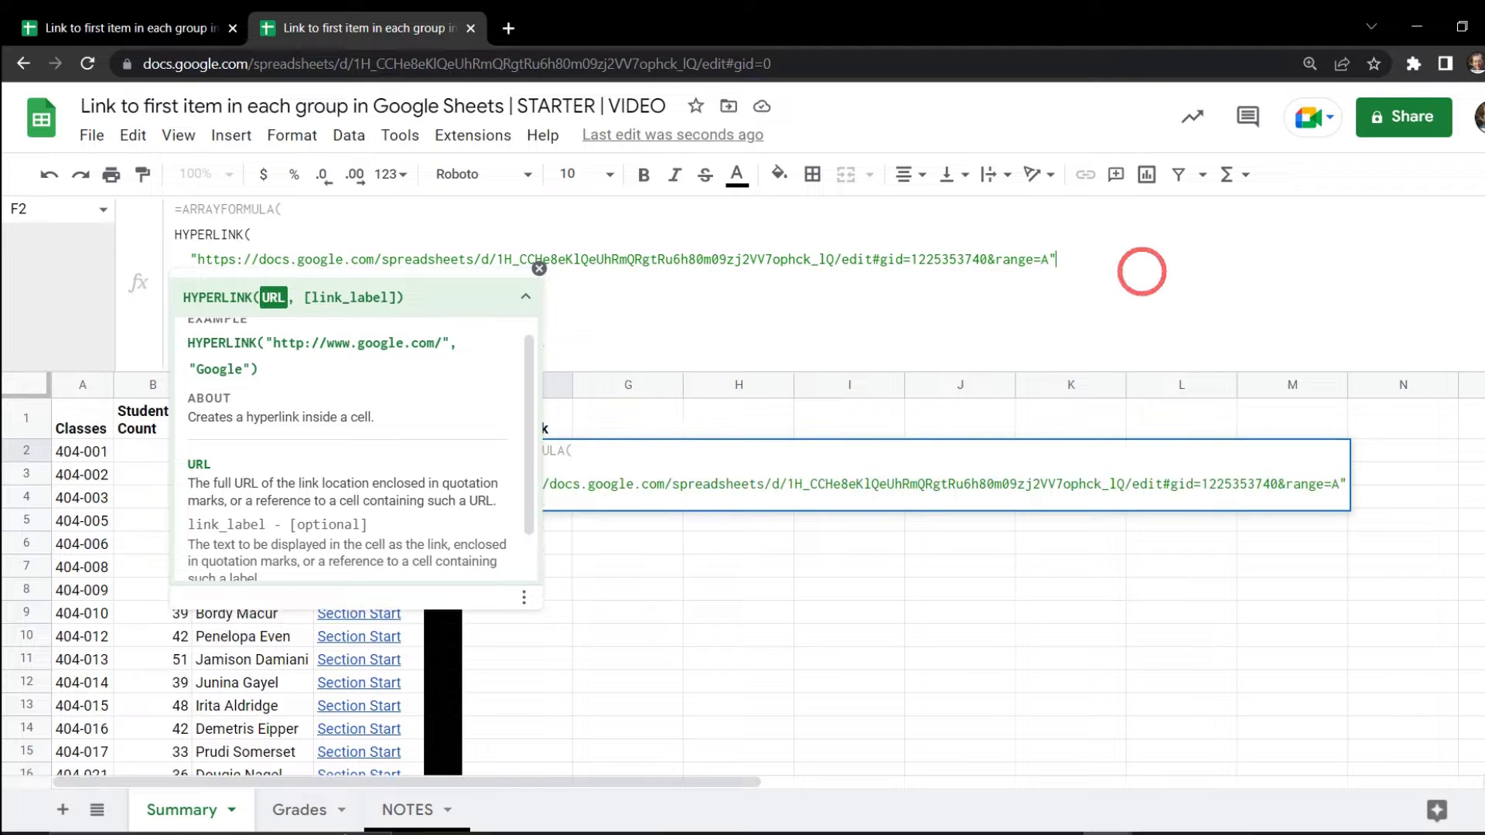
# - Join a MATCH function to the URL with & on new lines, using SORT(UNIQUE(Grades!A3:A)) as its search key
pyautogui.hotkey('ctrl', 'Return')
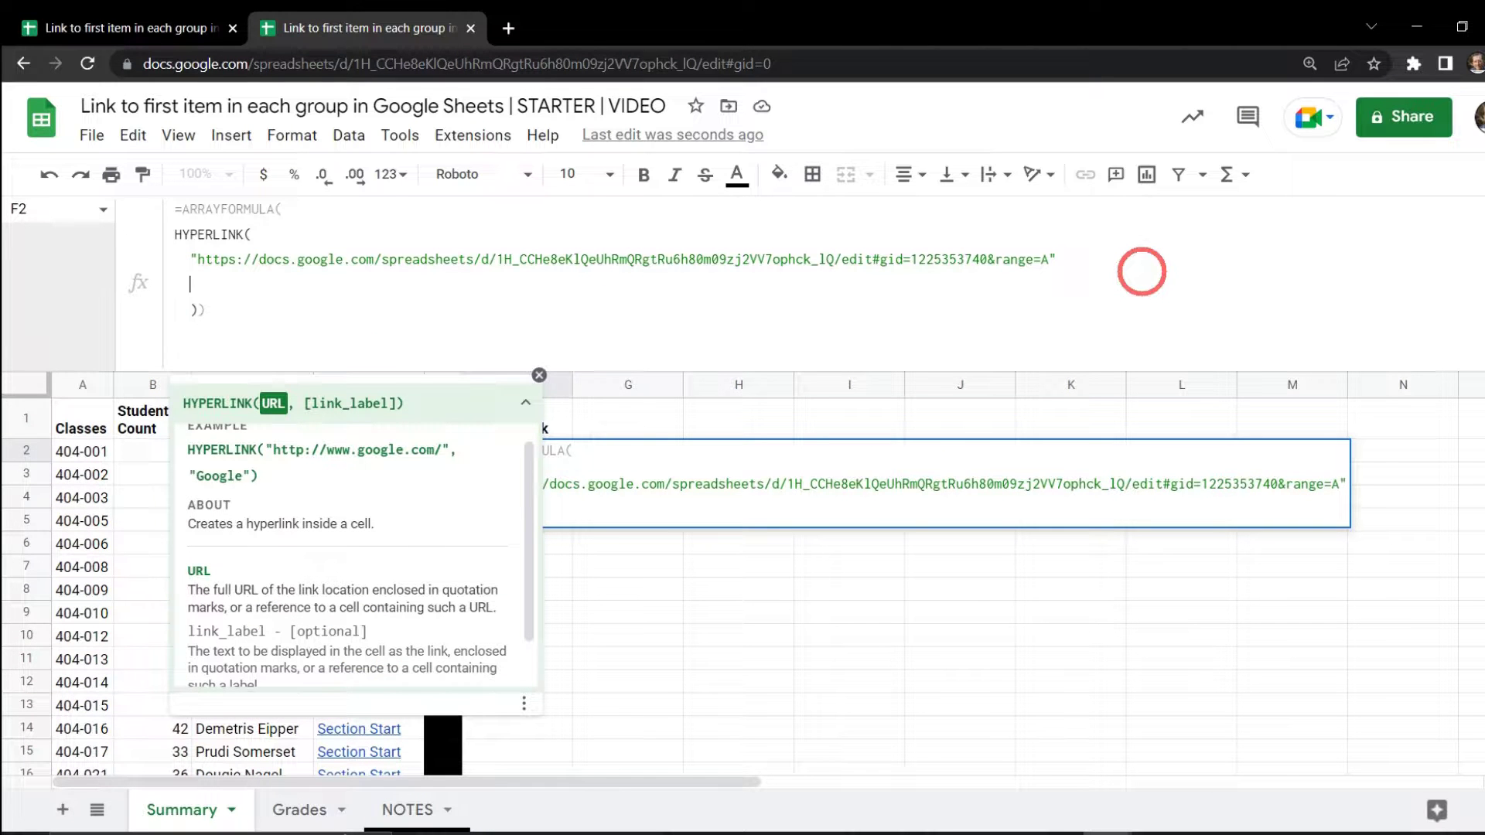
pyautogui.write('&')
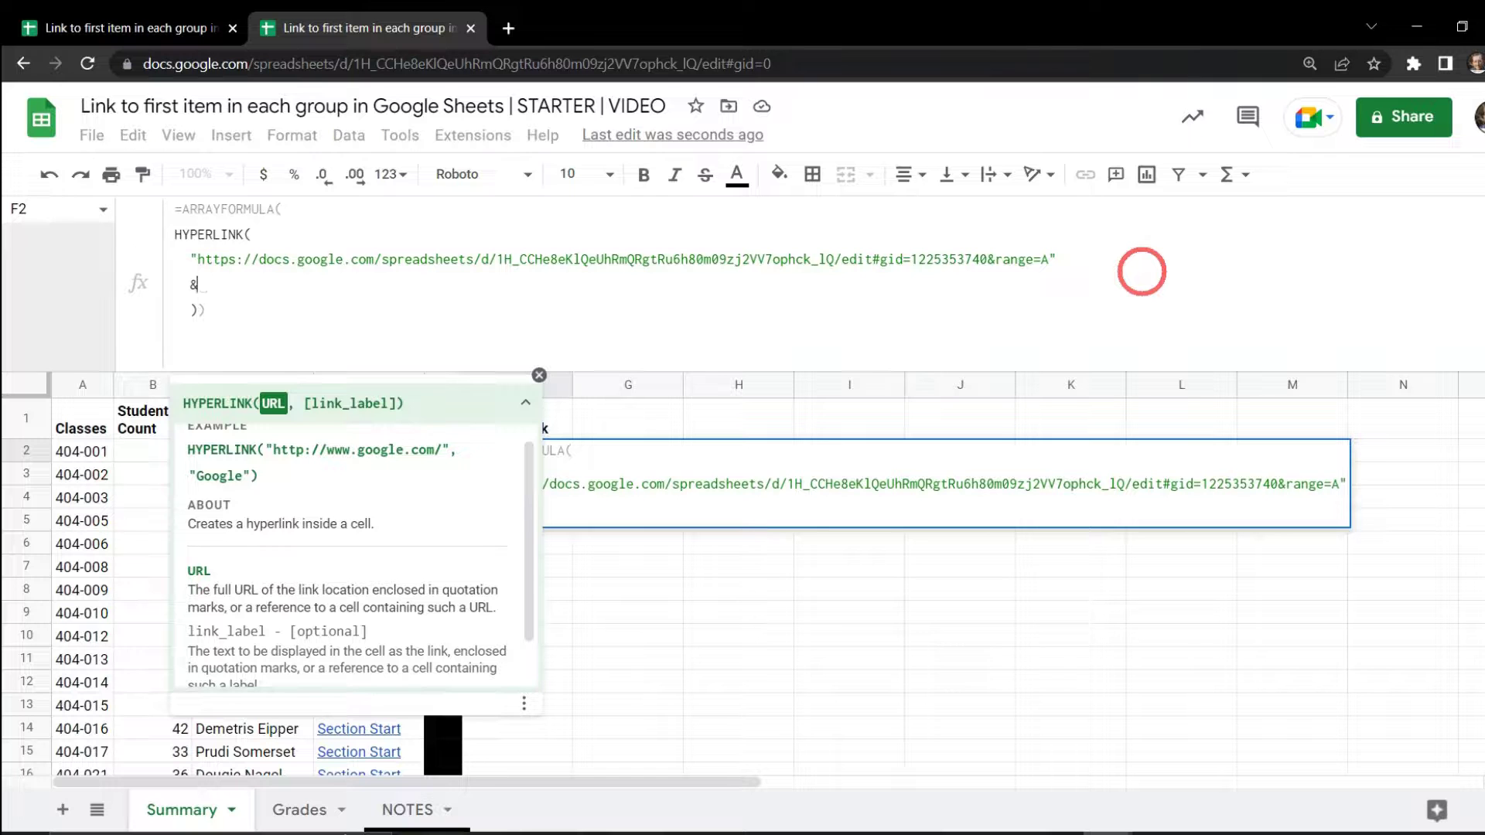
pyautogui.hotkey('ctrl', 'Return')
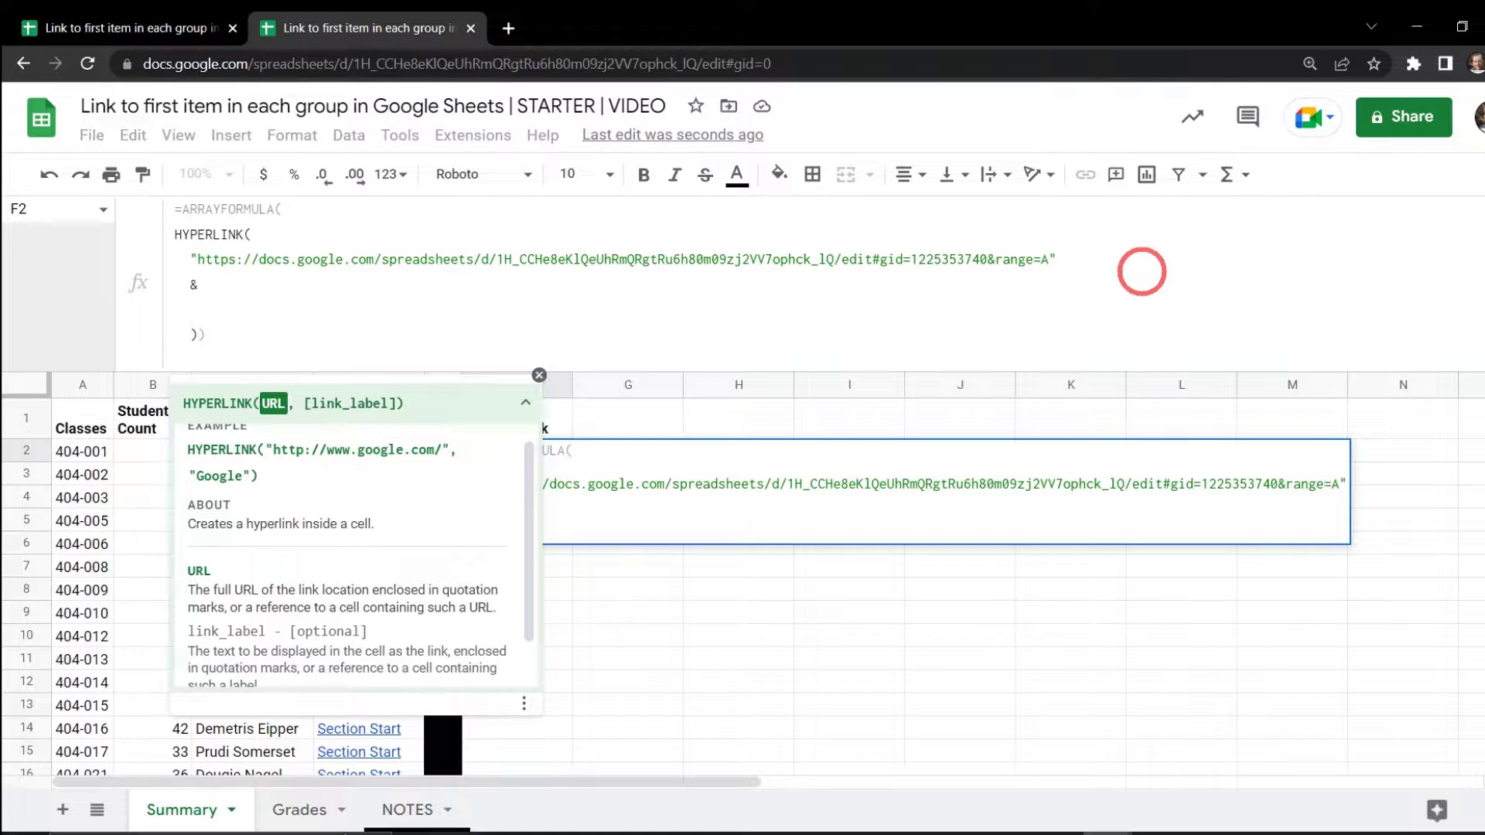
pyautogui.write('MATCH(')
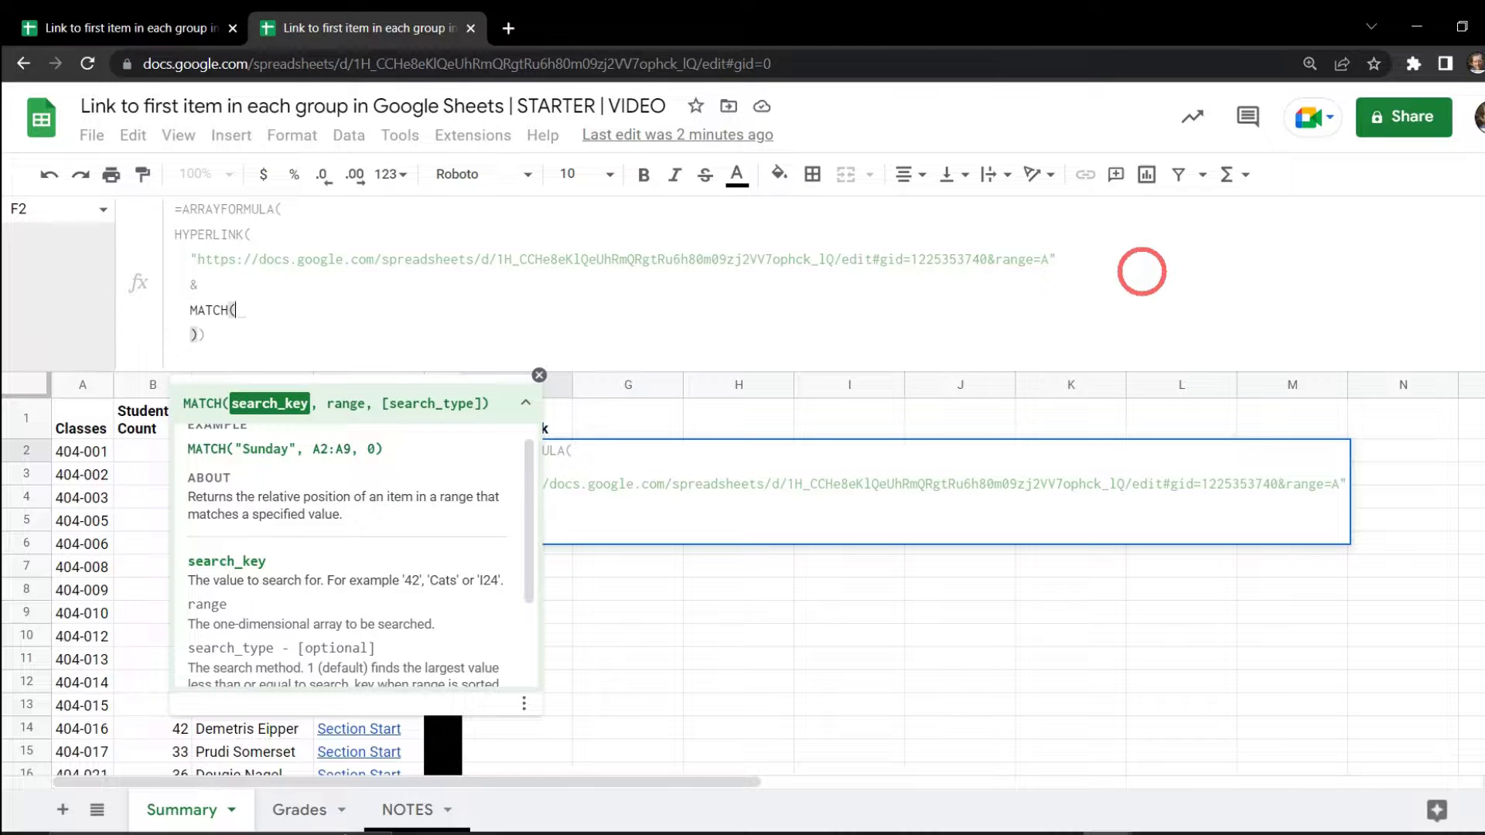
pyautogui.write('S')
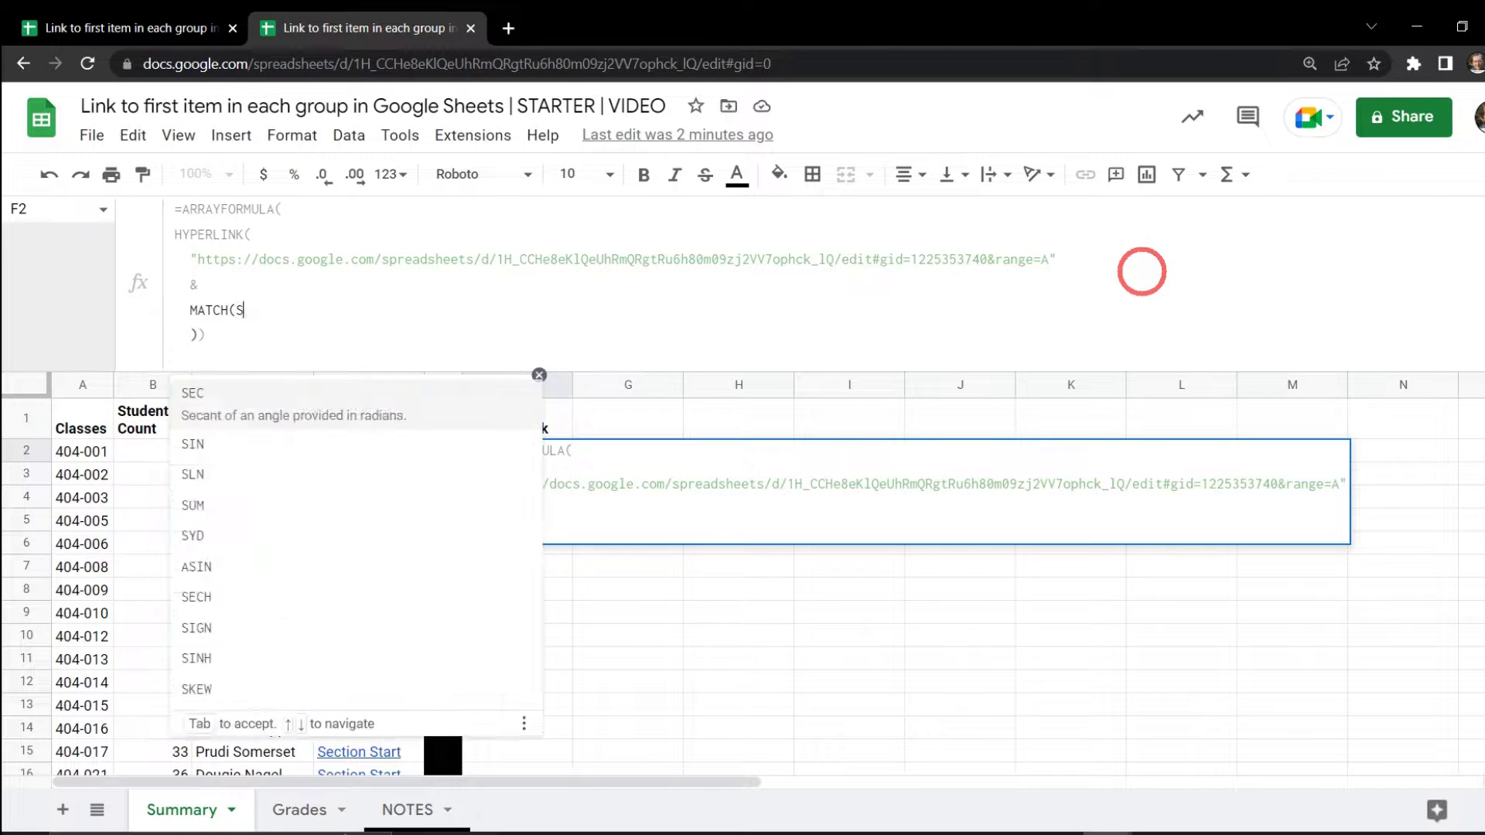
pyautogui.write('ORT(UNI')
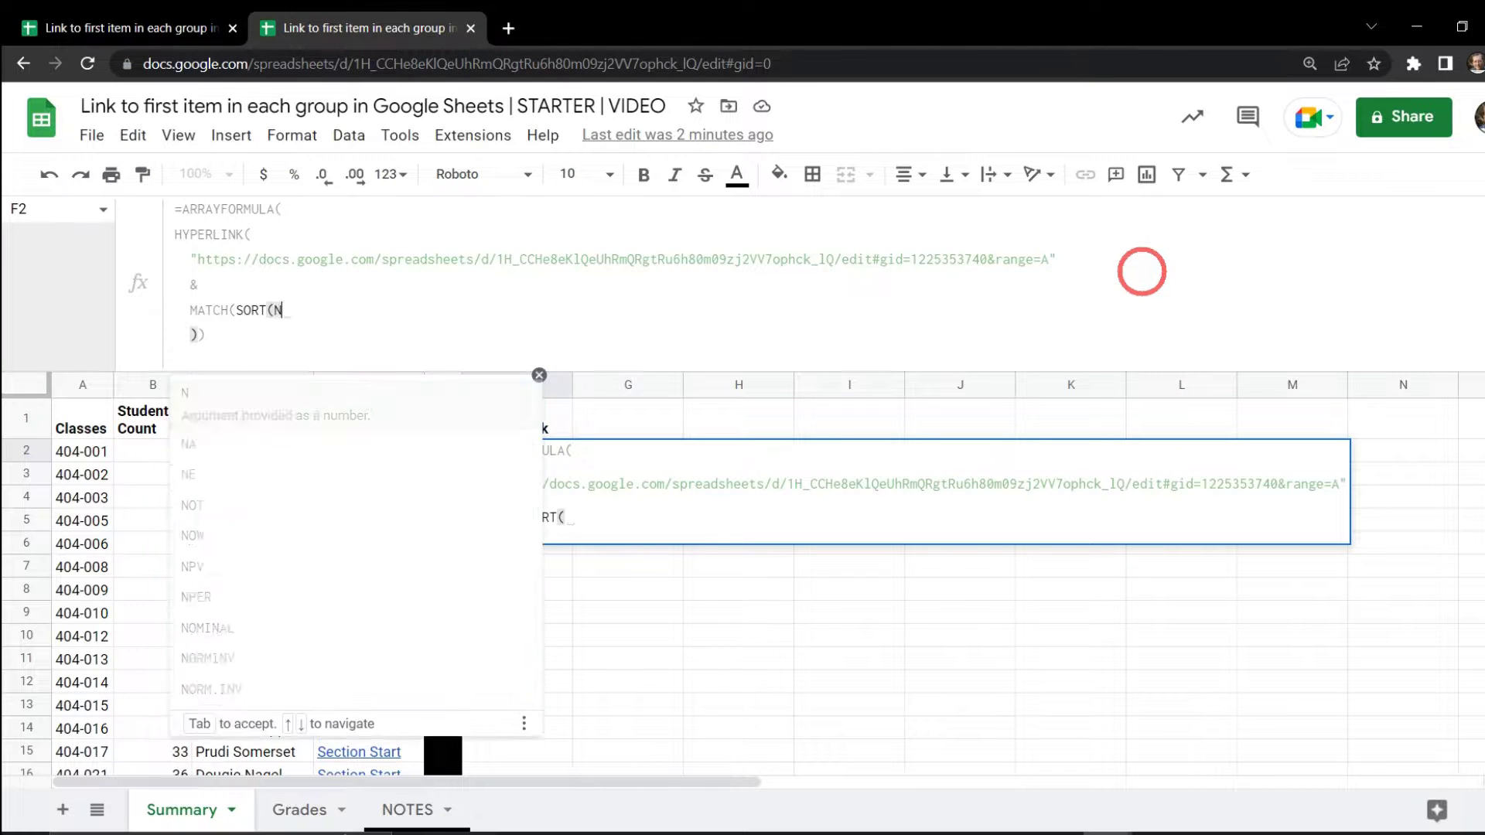
pyautogui.write('QUE')
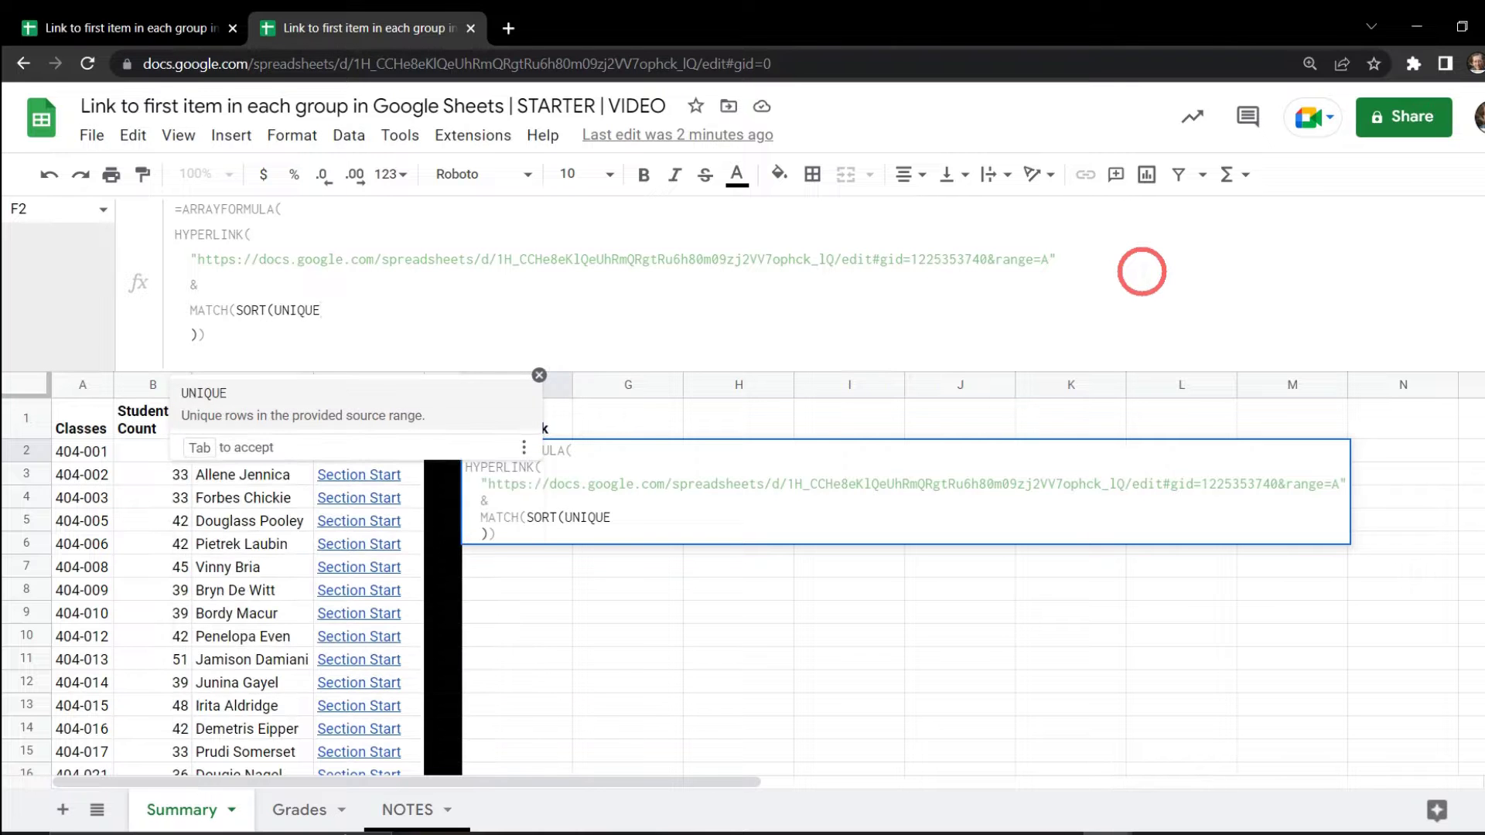
pyautogui.write('(')
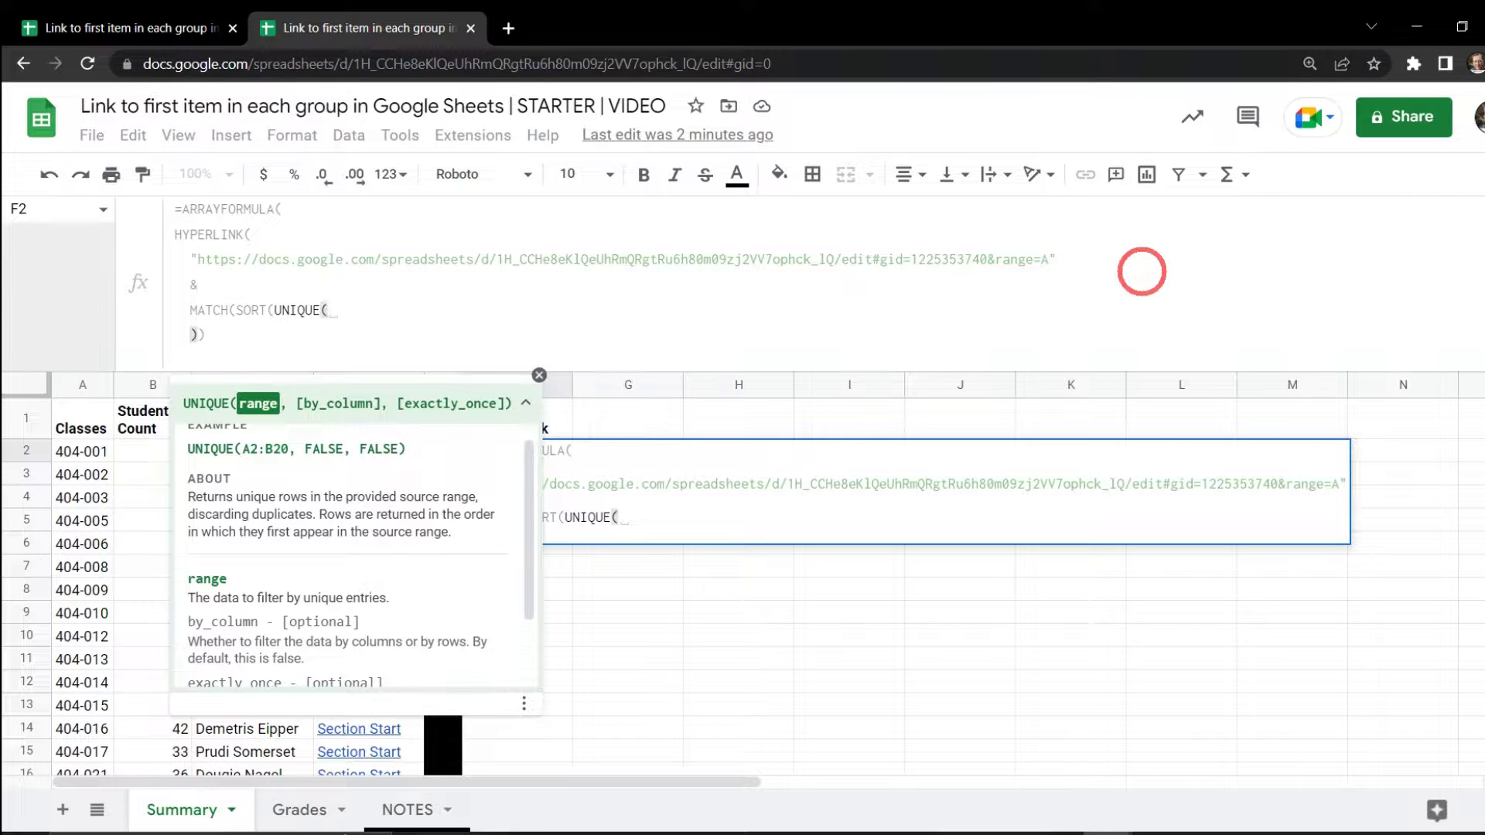
pyautogui.write('Grades')
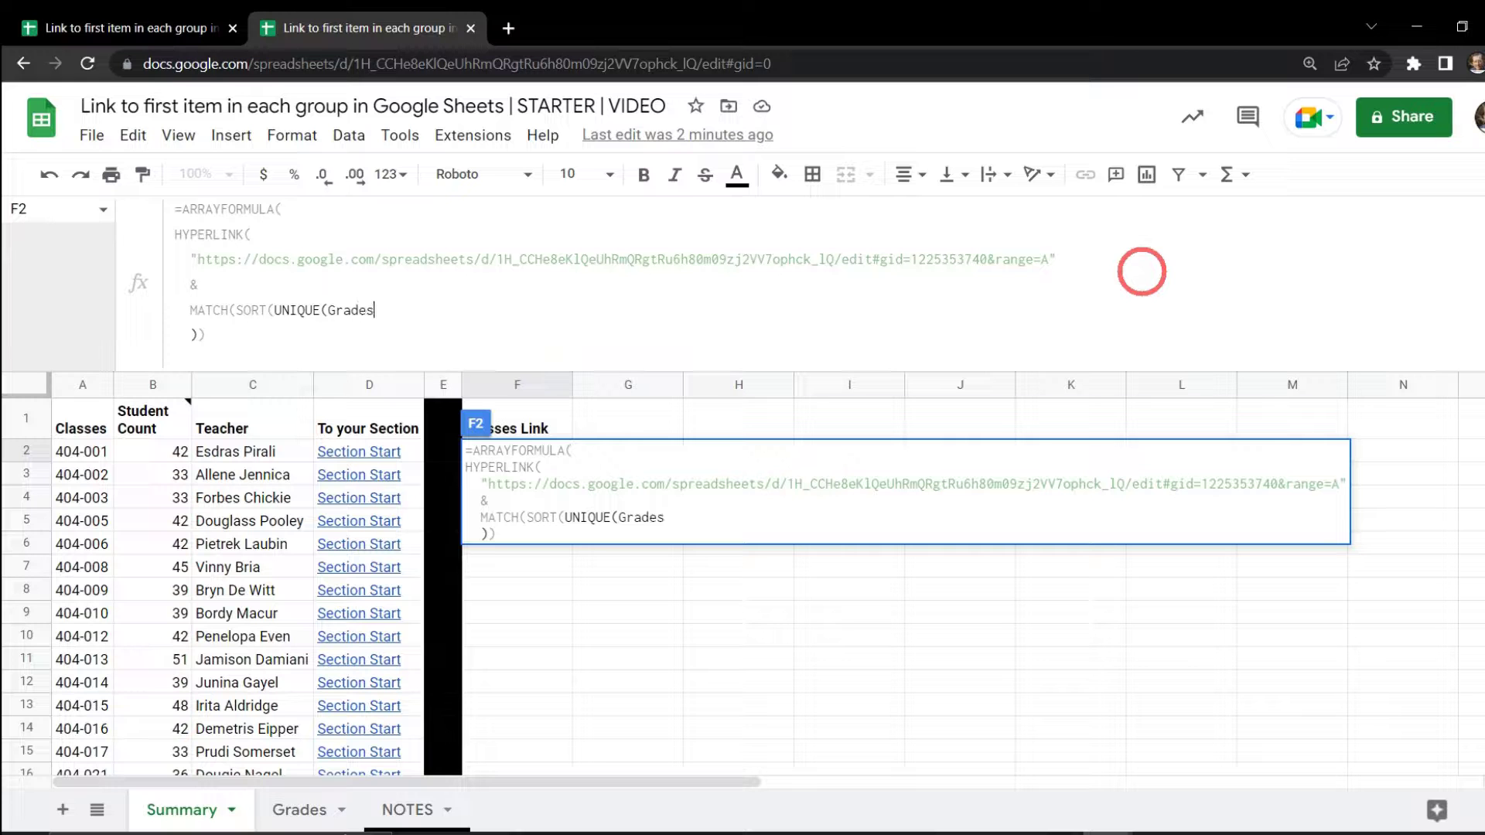
pyautogui.write('!A3')
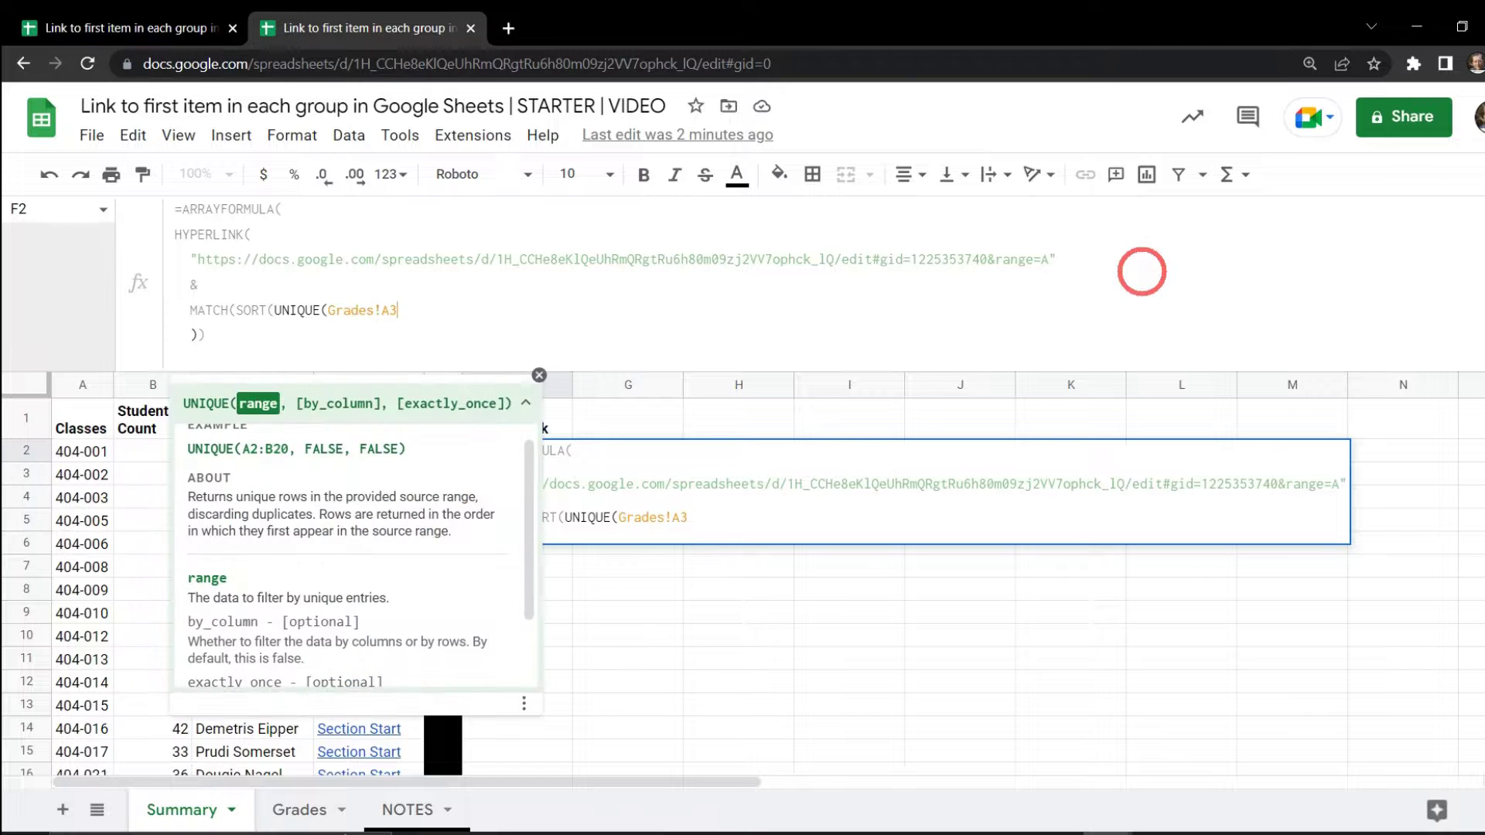
pyautogui.write(':A)')
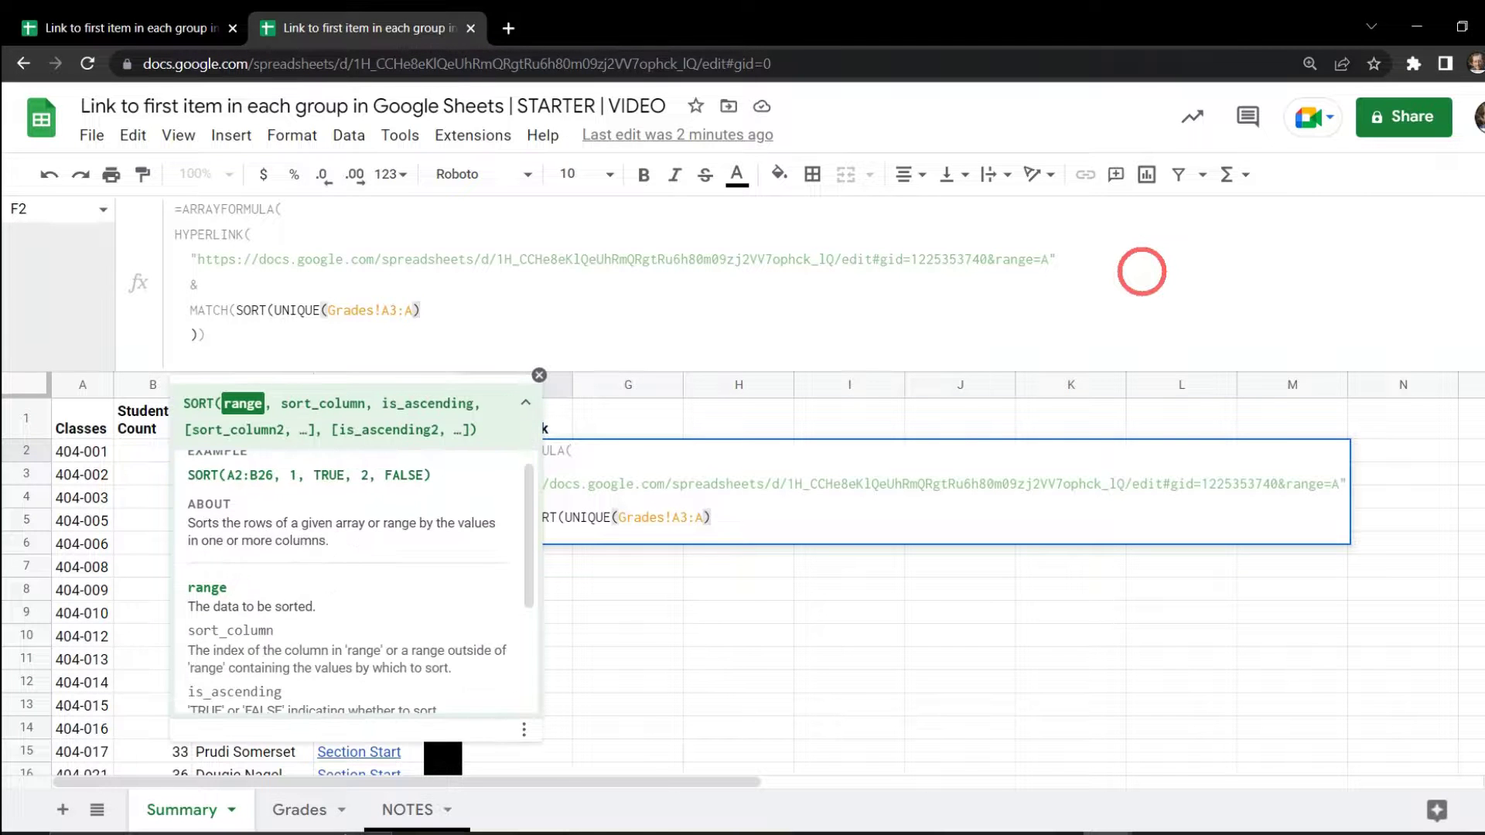
pyautogui.write('),')
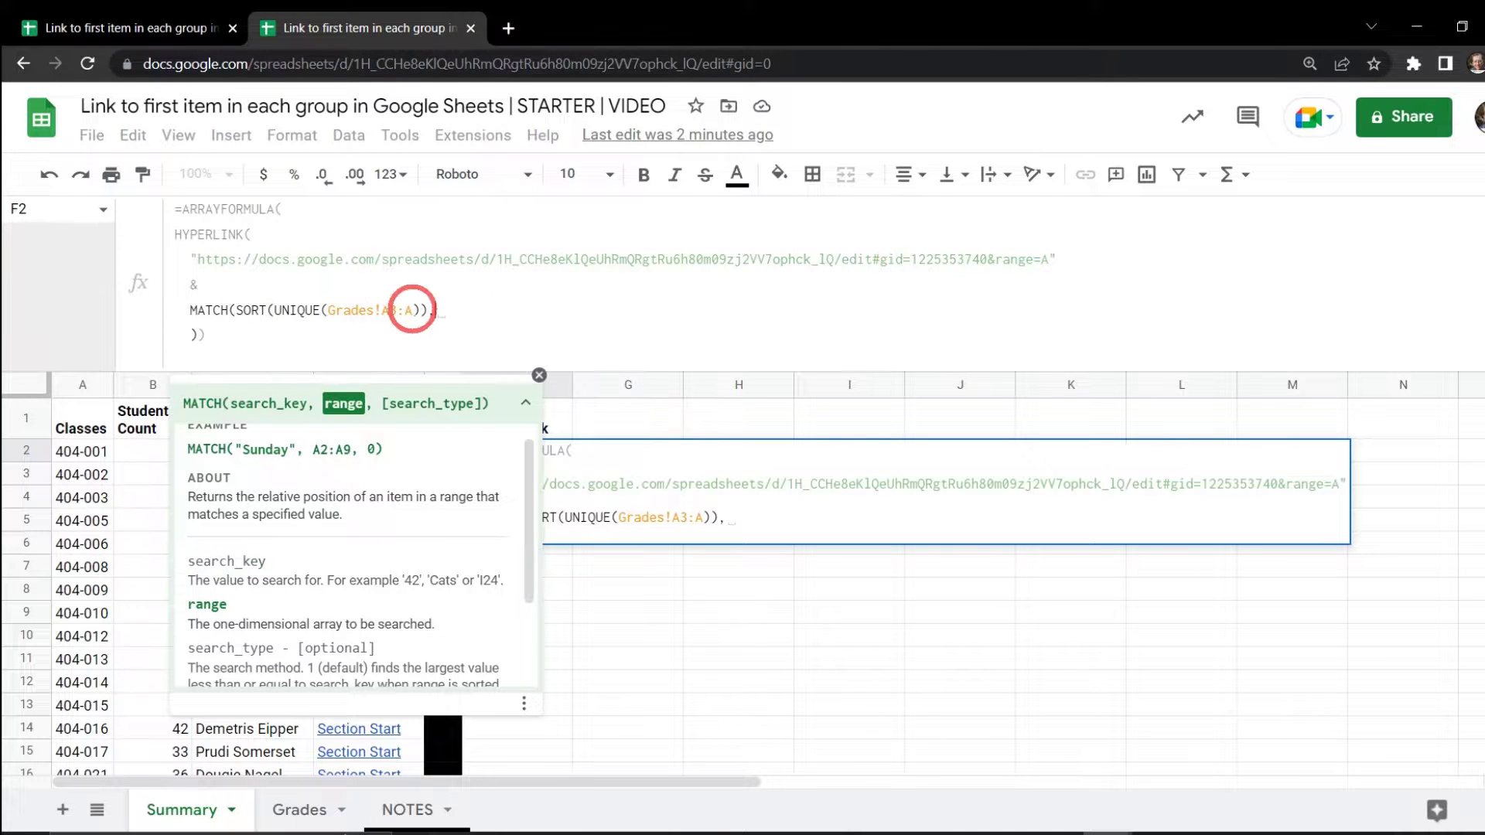
# - Complete the MATCH by reusing Grades!A3:A as its range with search type 0, and add 2 to its result
pyautogui.moveTo(412, 310); pyautogui.dragTo(330, 309)
pyautogui.hotkey('ctrl', 'c')
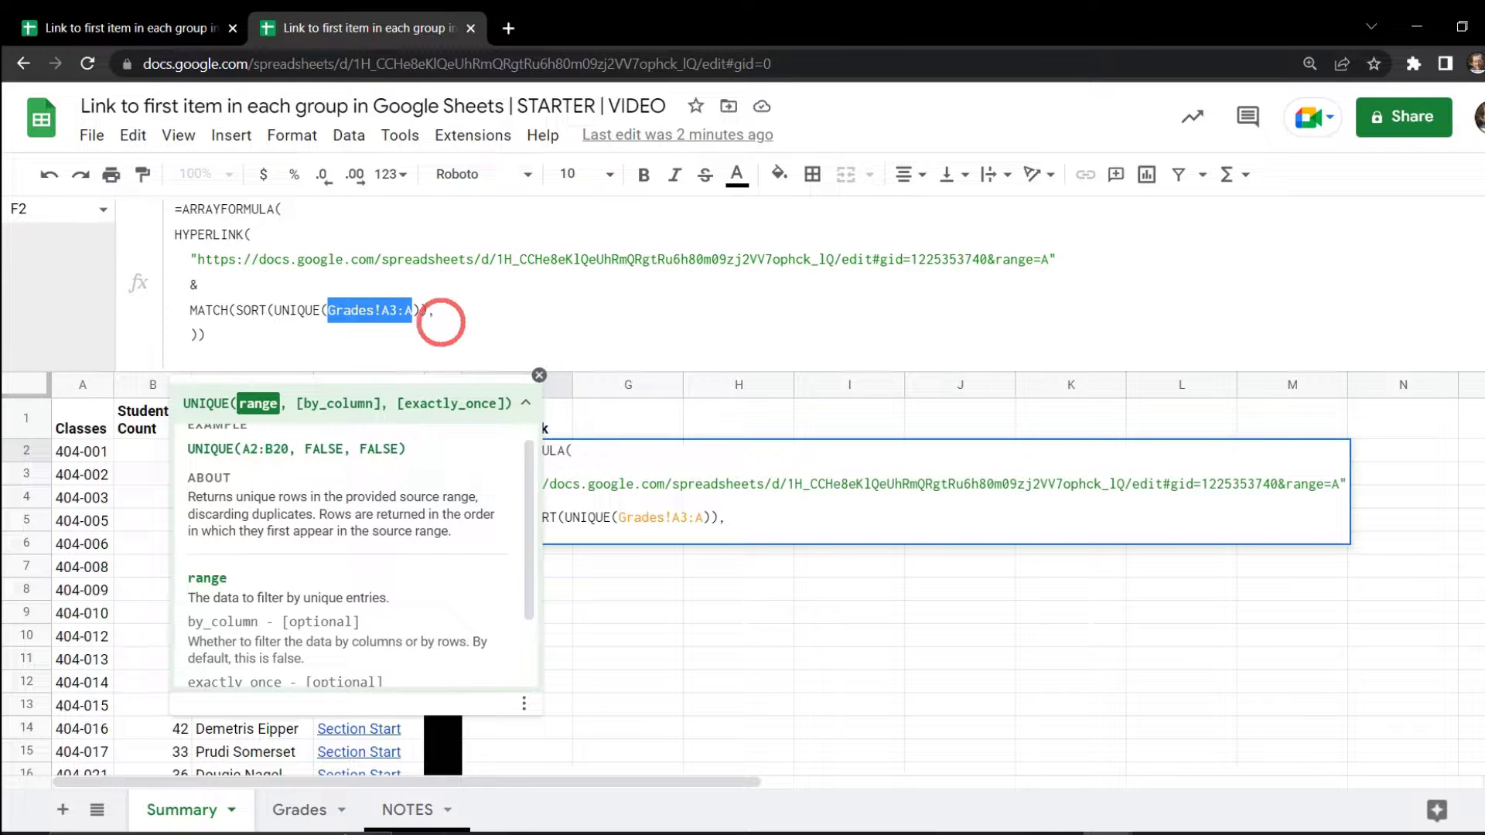
pyautogui.click(462, 309)
pyautogui.hotkey('ctrl', 'v')
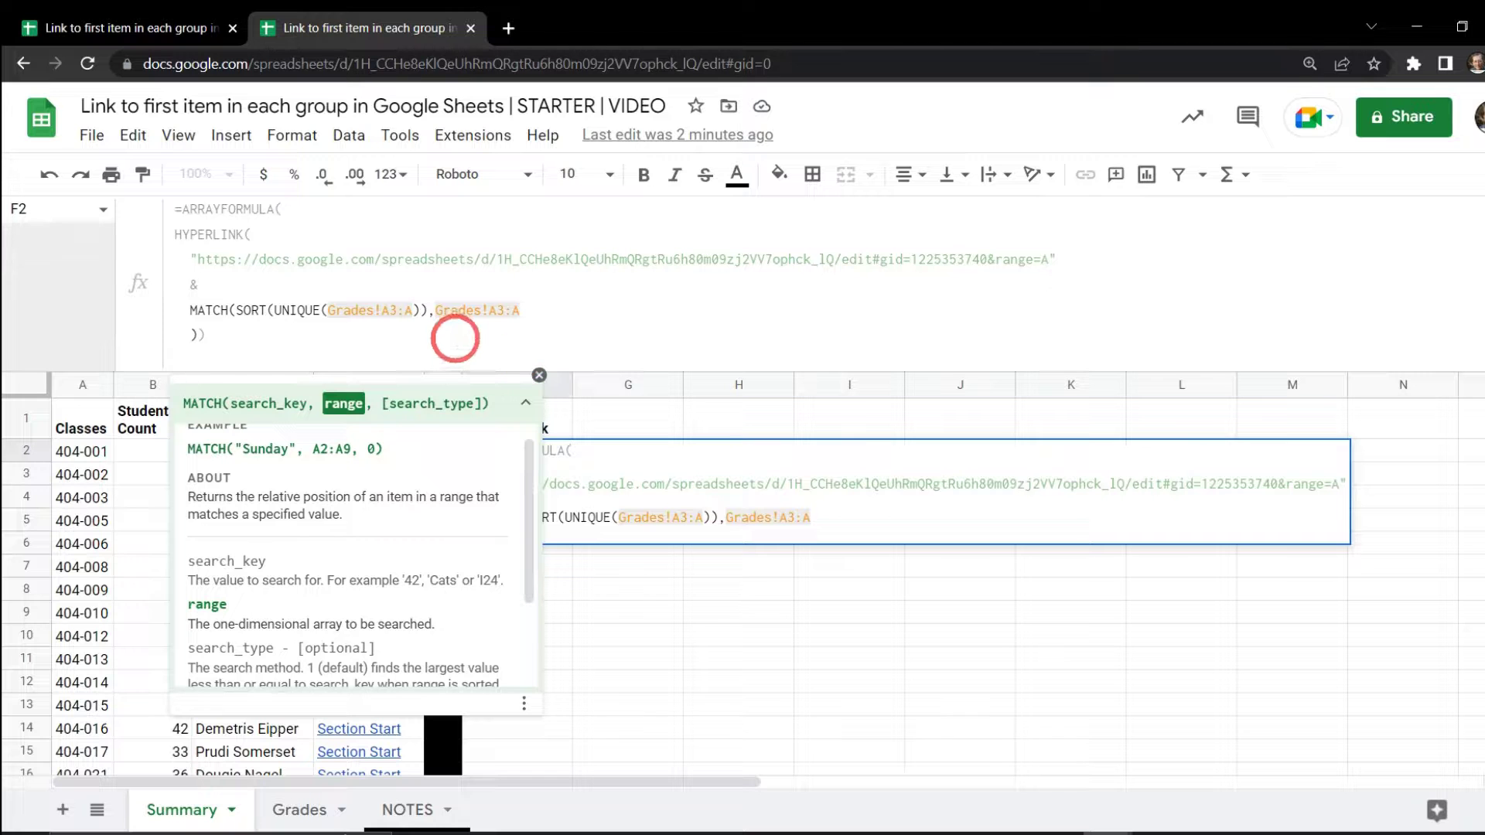
pyautogui.write(', ')
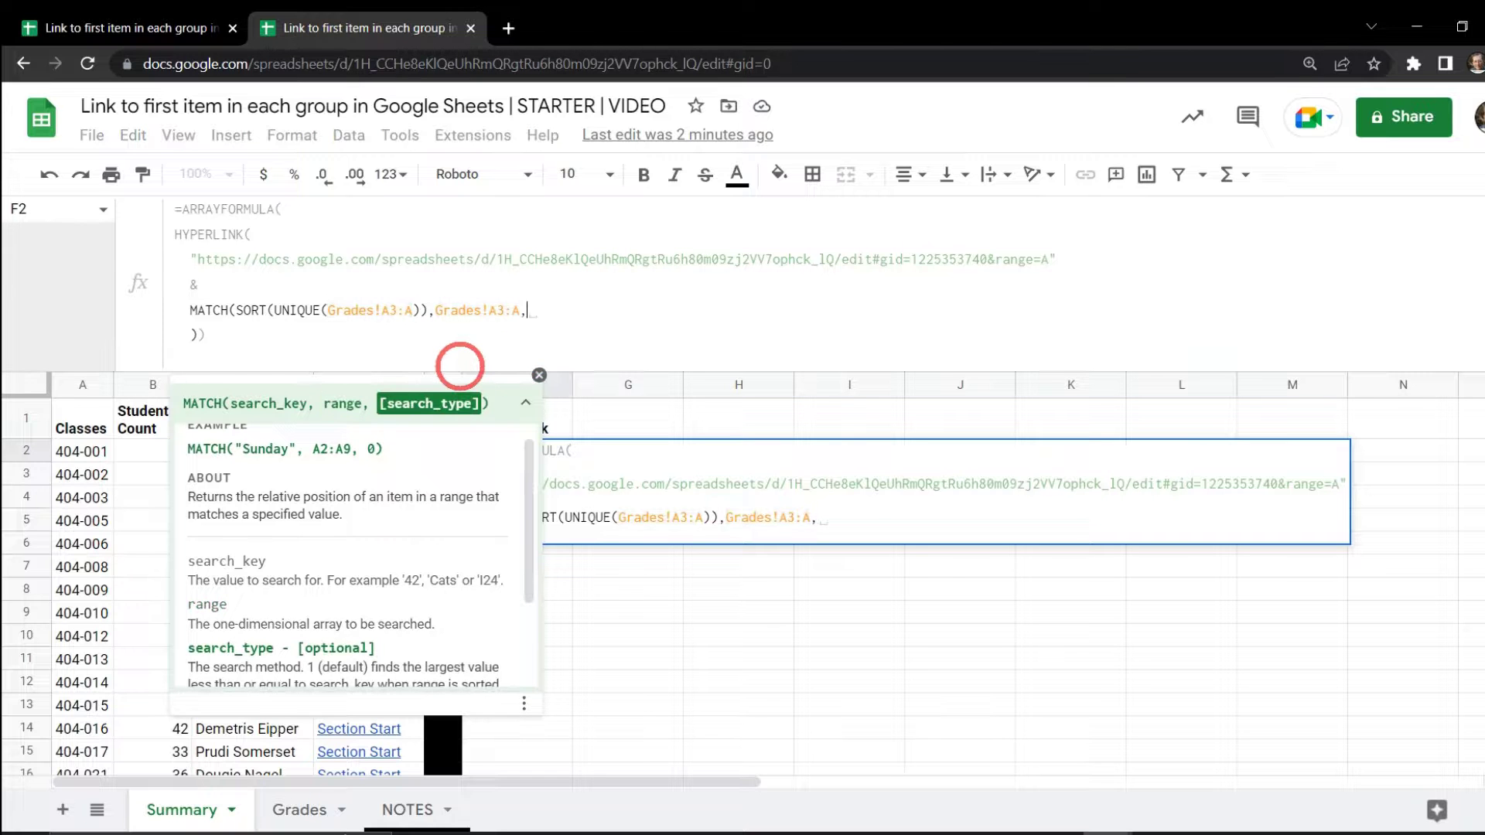
pyautogui.write('0')
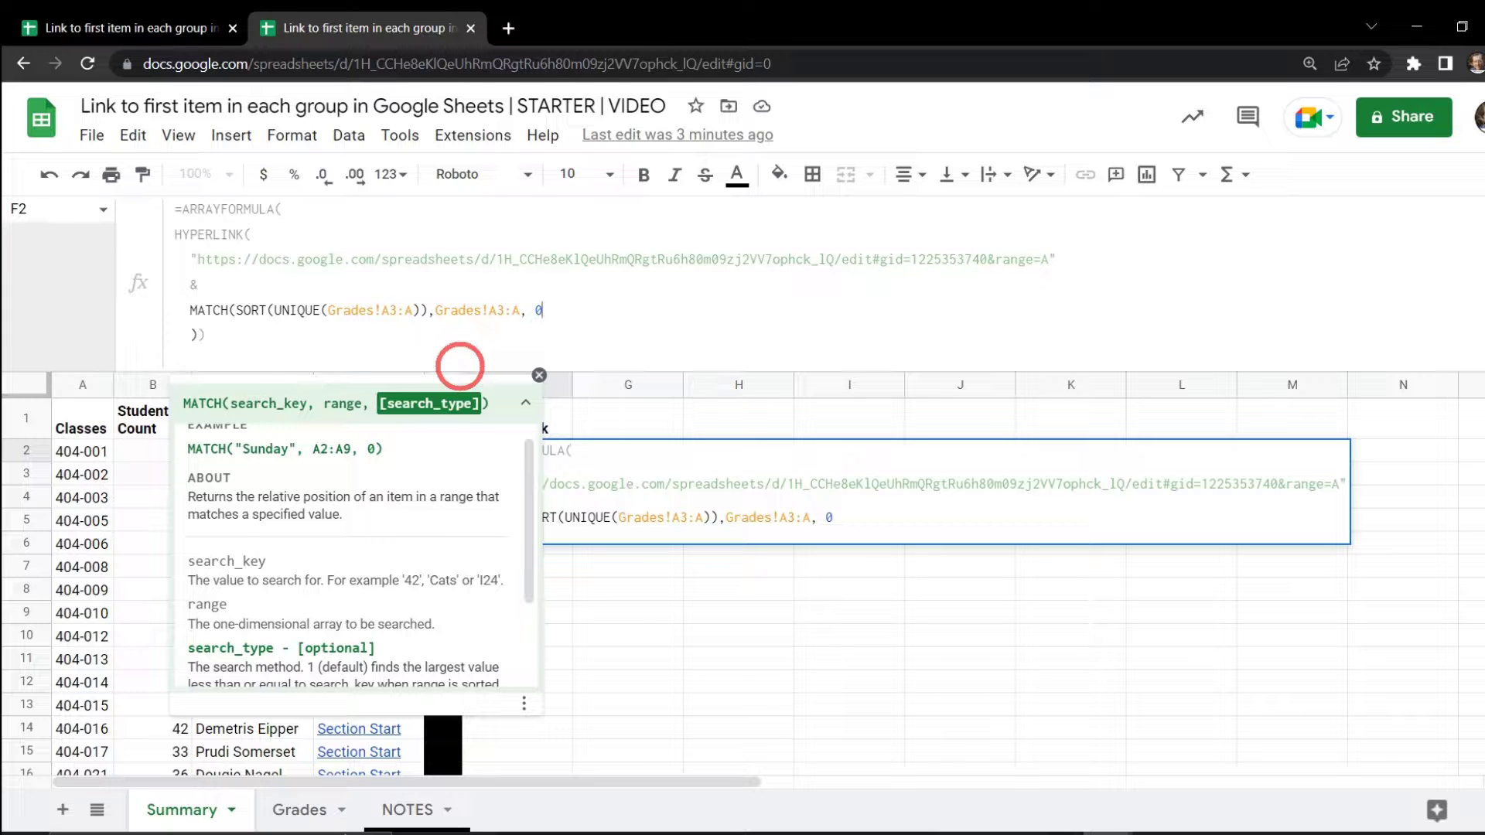
pyautogui.write(')')
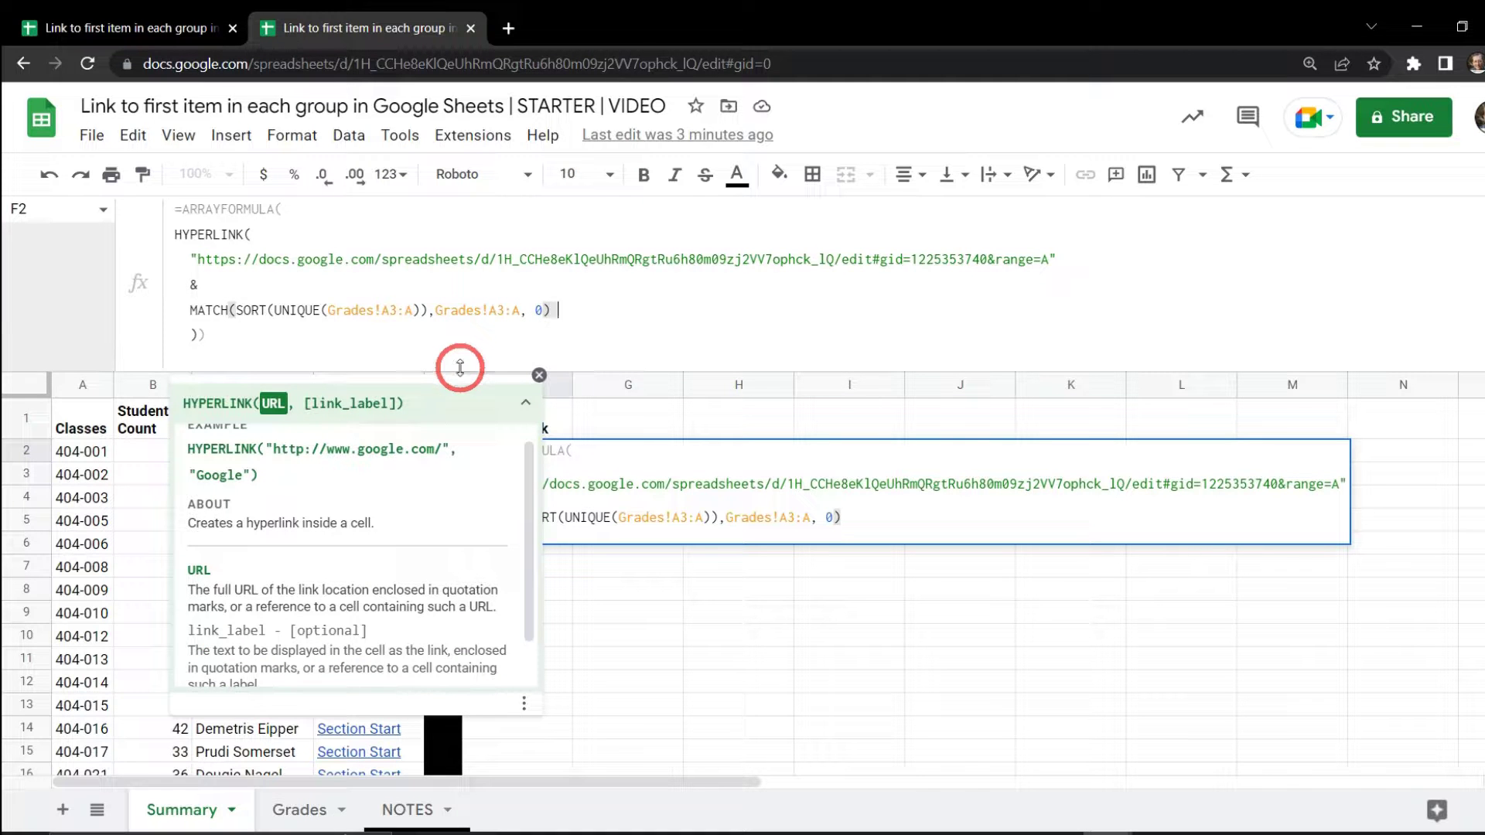
pyautogui.write(' + 2')
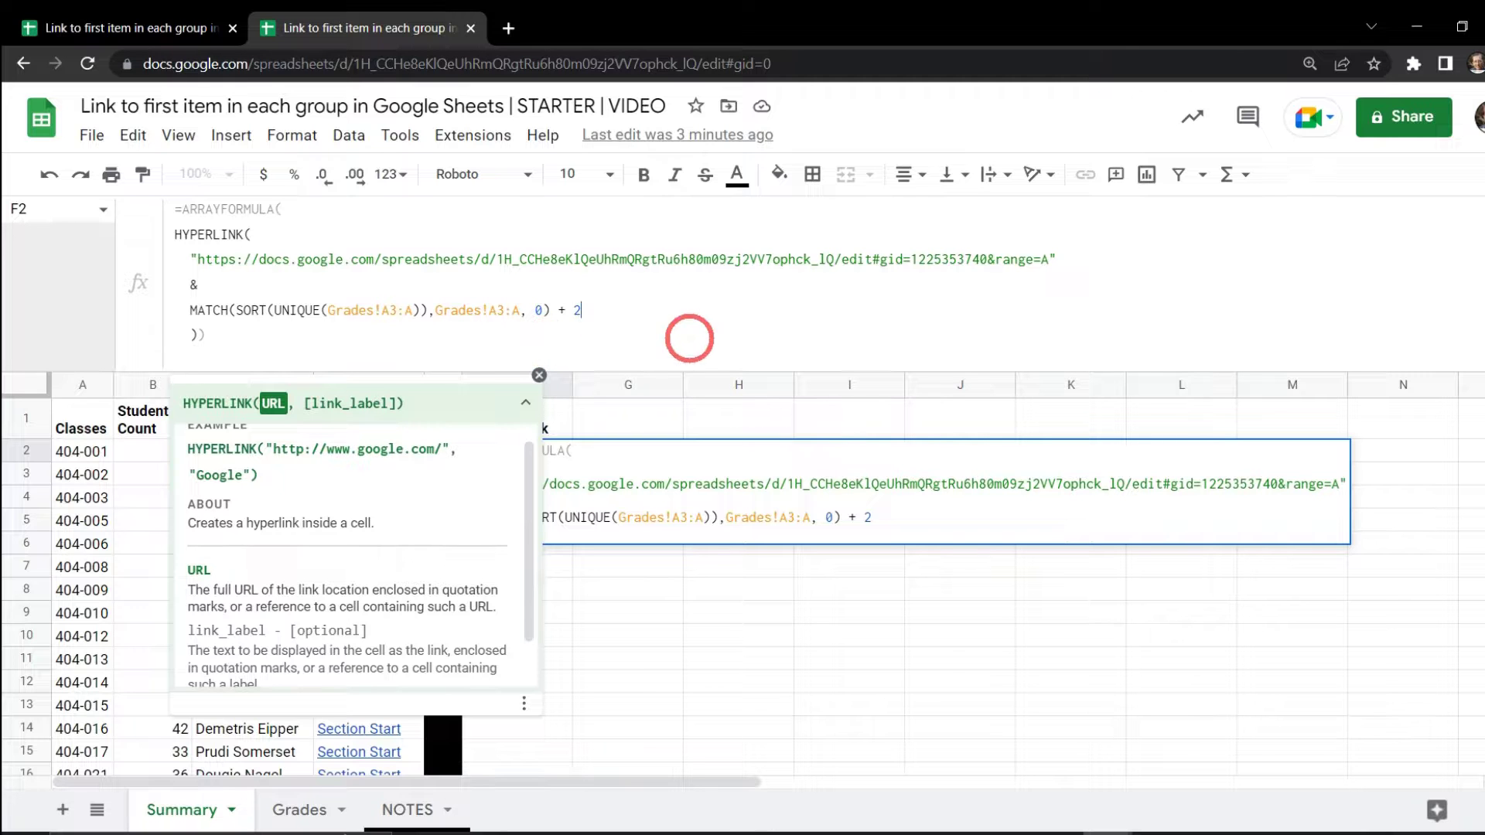
# - Add SORT(UNIQUE(Grades!A3:A)) on a new line as the HYPERLINK label, and commit the array formula in F2
pyautogui.write(',')
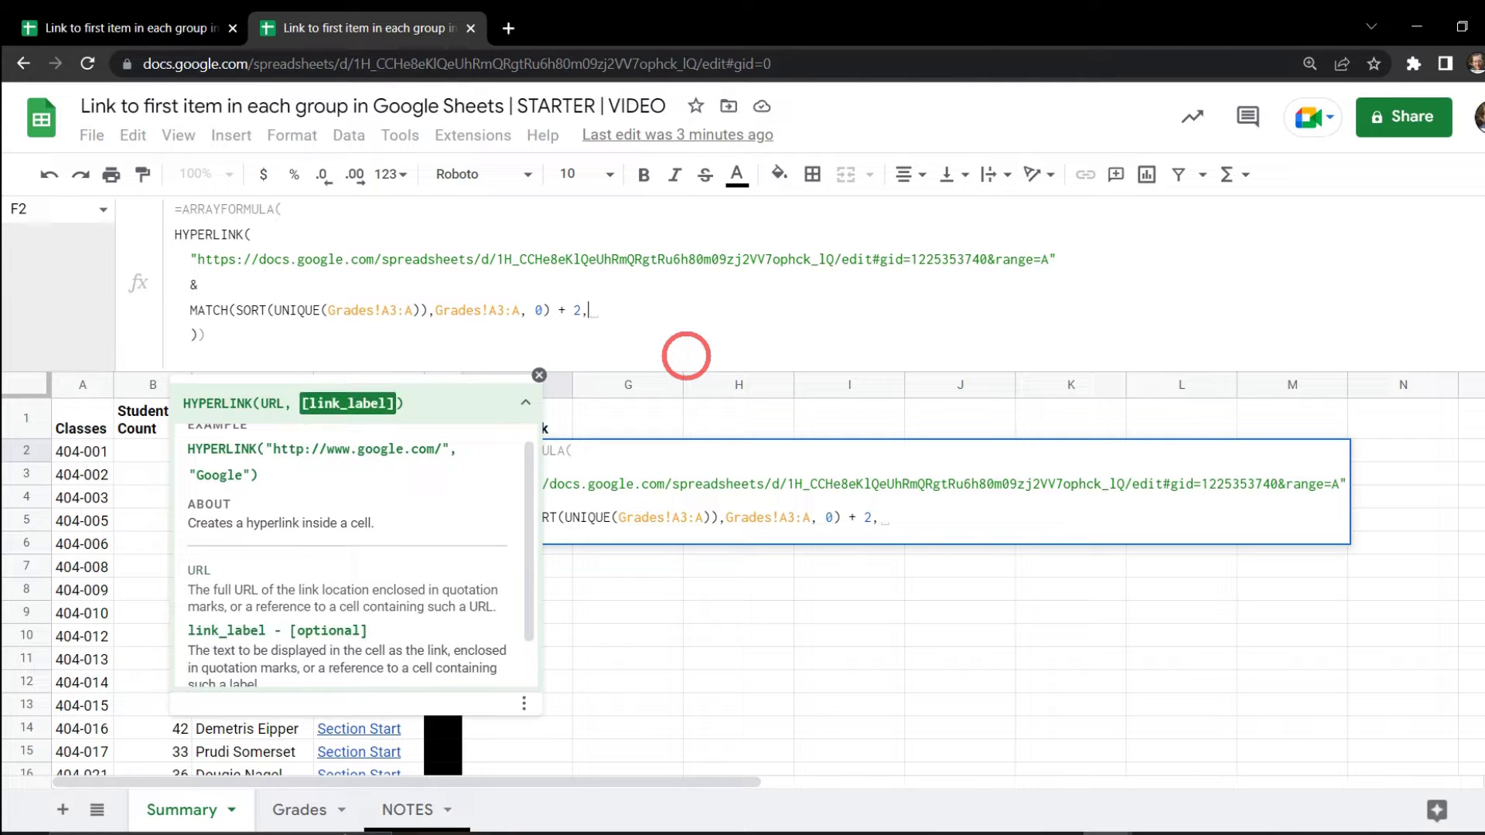
pyautogui.hotkey('alt', 'Return')
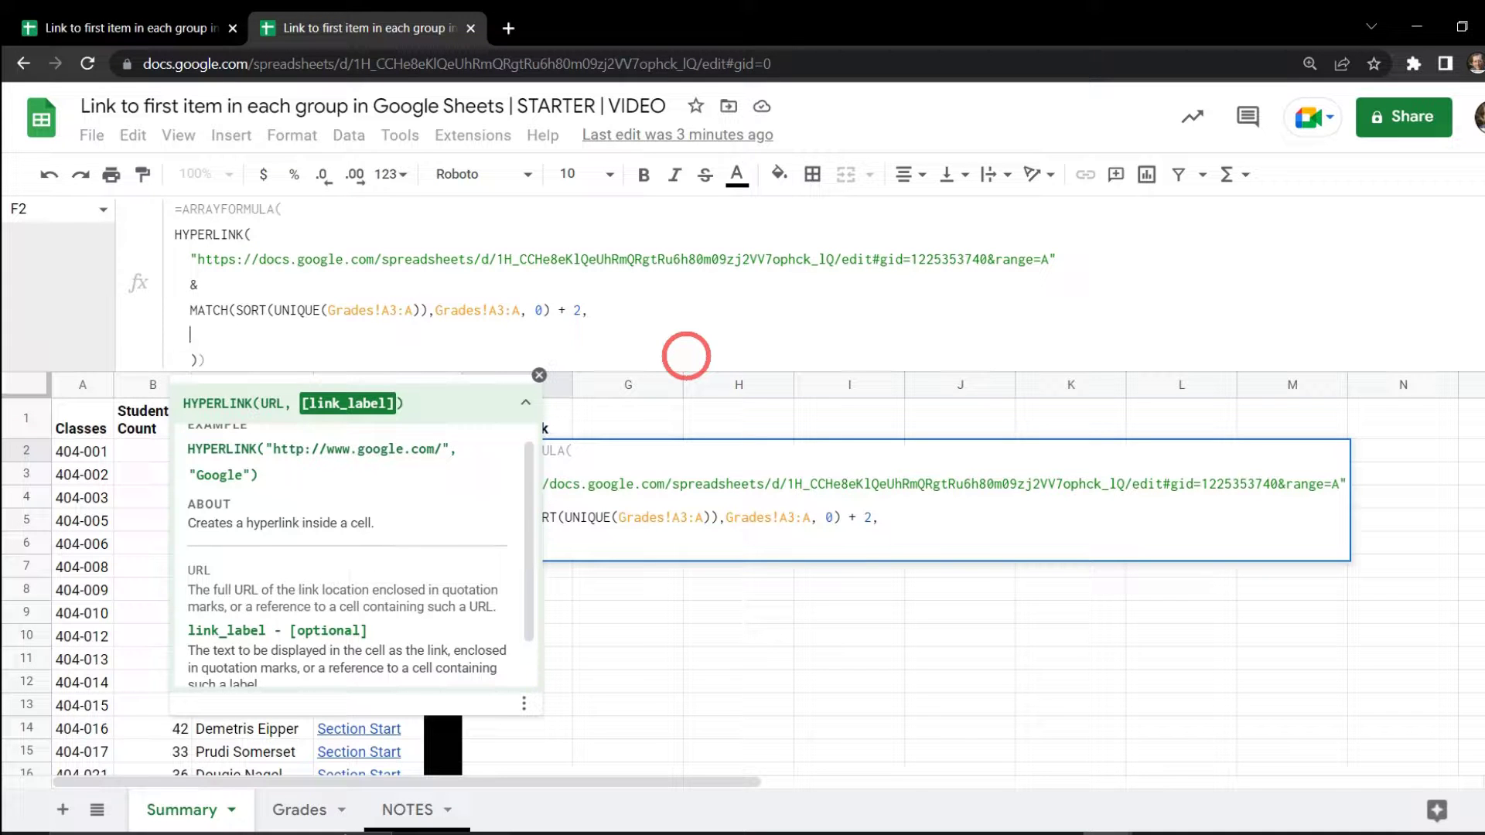
pyautogui.write('SORT')
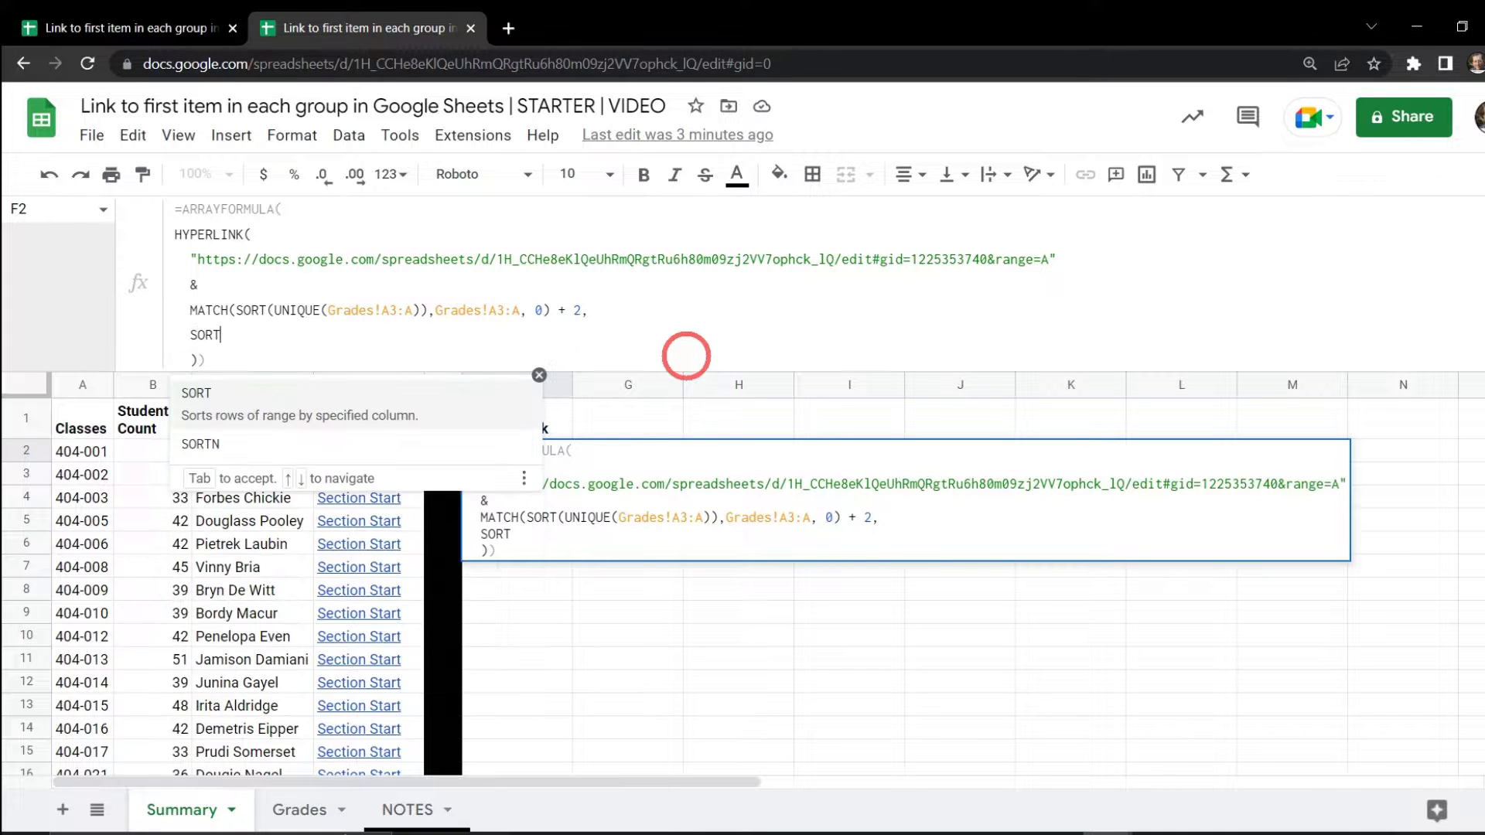
pyautogui.write('(UNI')
pyautogui.press('Tab')
pyautogui.write('Grades!A')
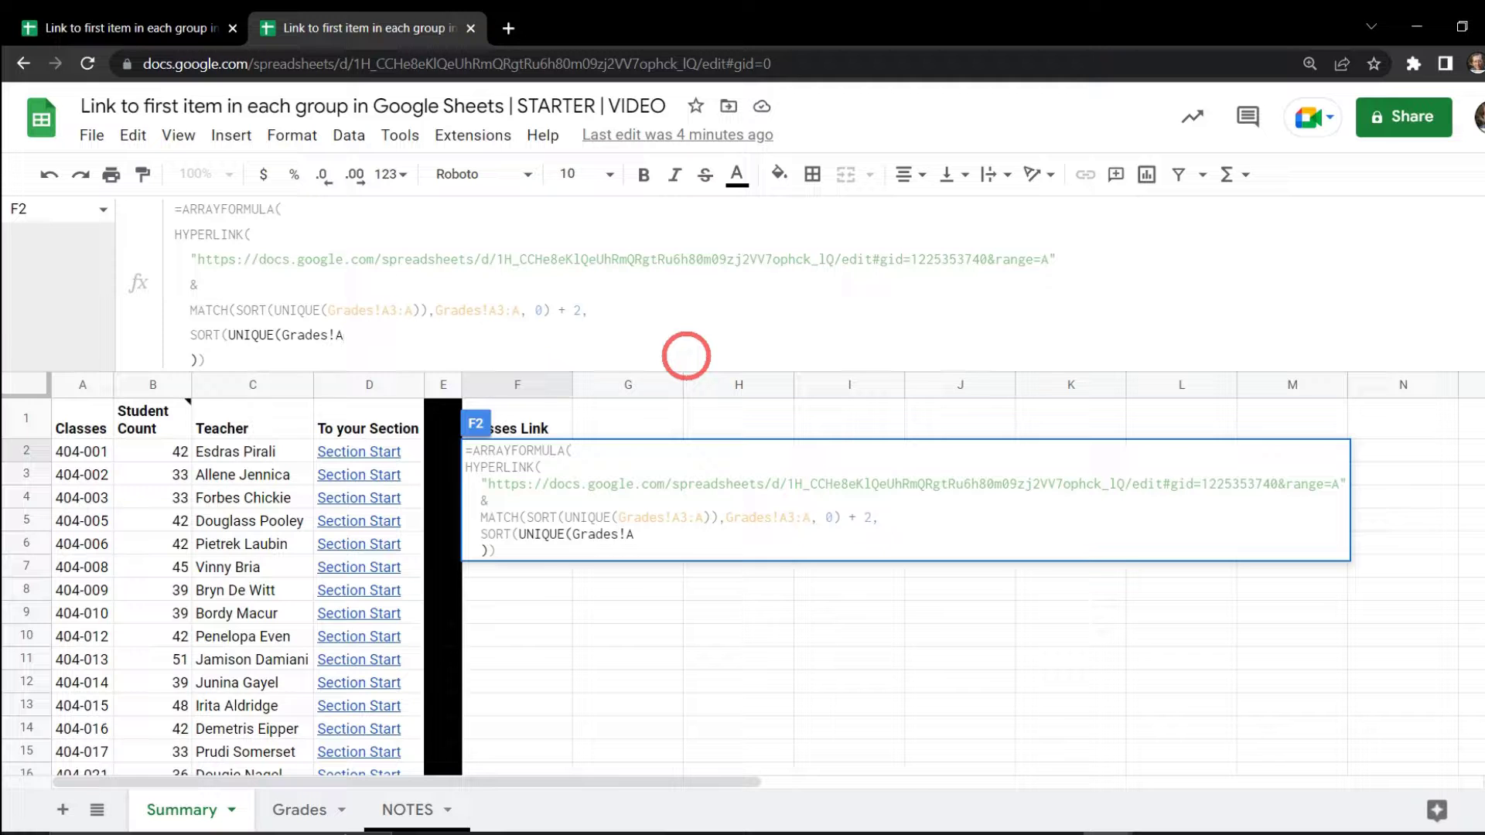
pyautogui.write('3:A)')
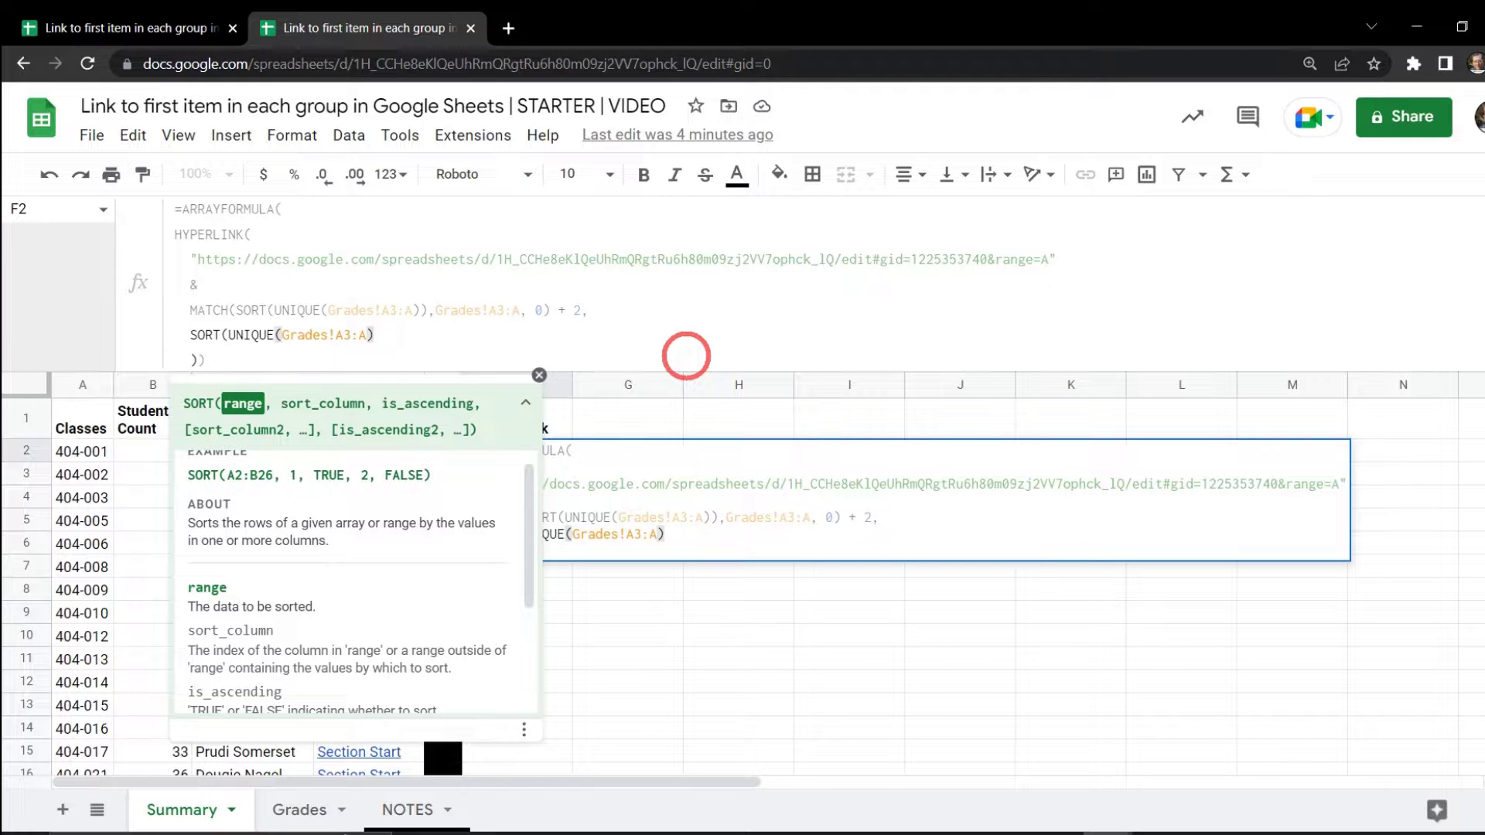
pyautogui.write(')')
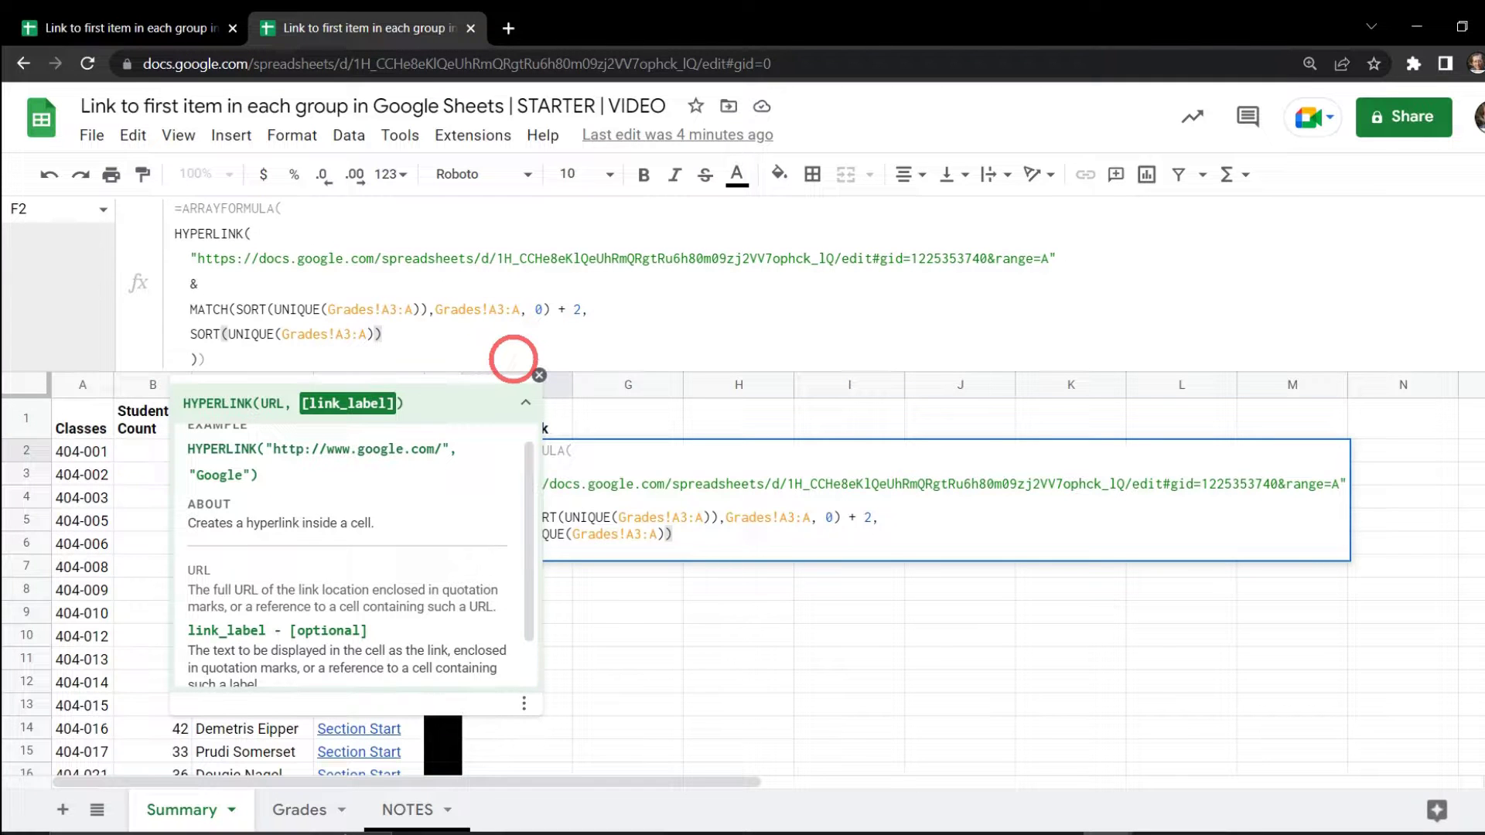
pyautogui.press('Tab')
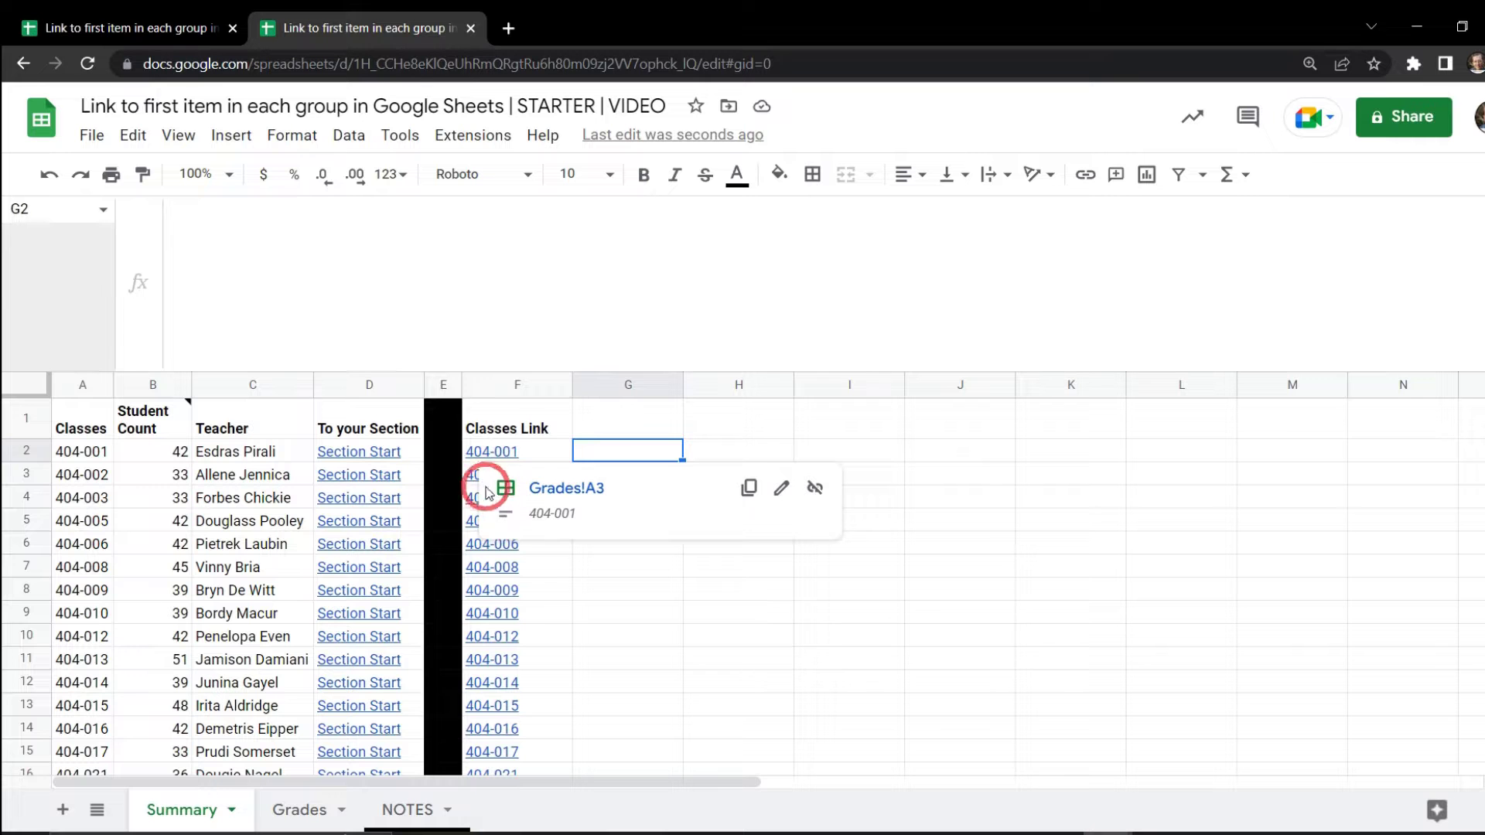
# - Follow the Classes Link for 404-009 to check its target, return to the Summary sheet, and preview the 404-015 link
pyautogui.moveTo(503, 592)
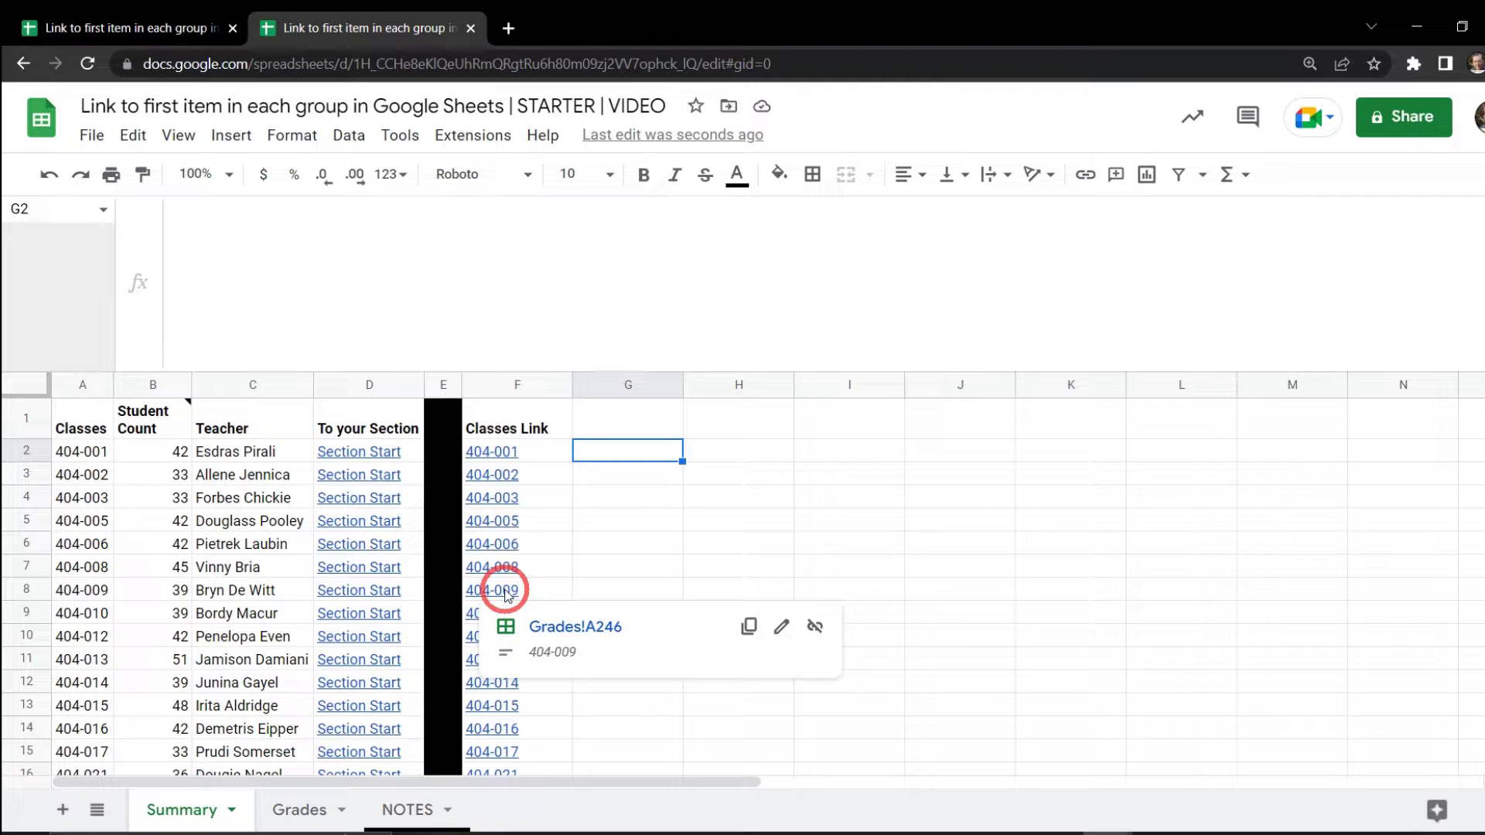
pyautogui.click(558, 628)
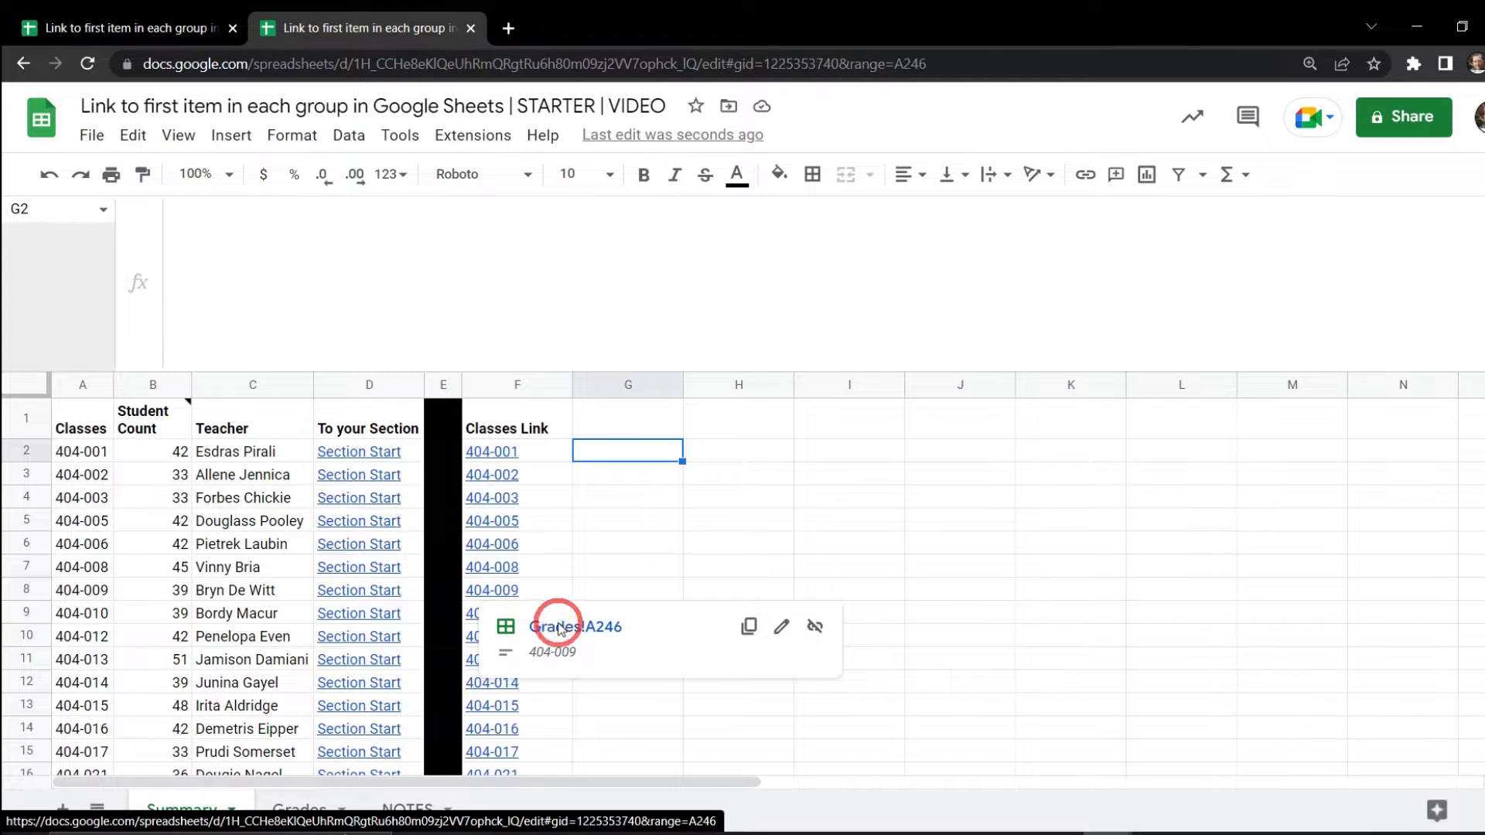
pyautogui.click(185, 810)
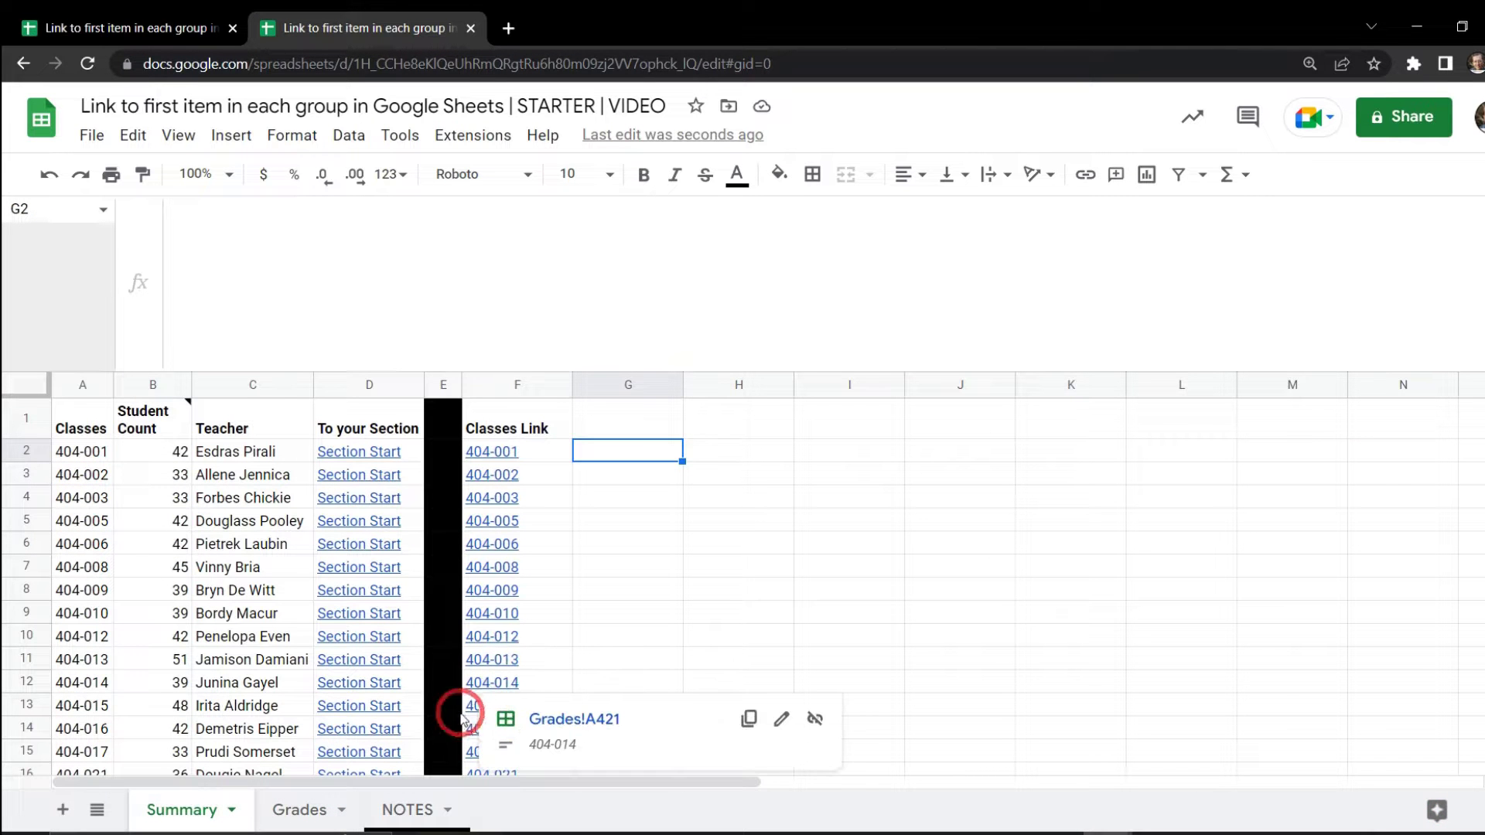
pyautogui.moveTo(496, 711)
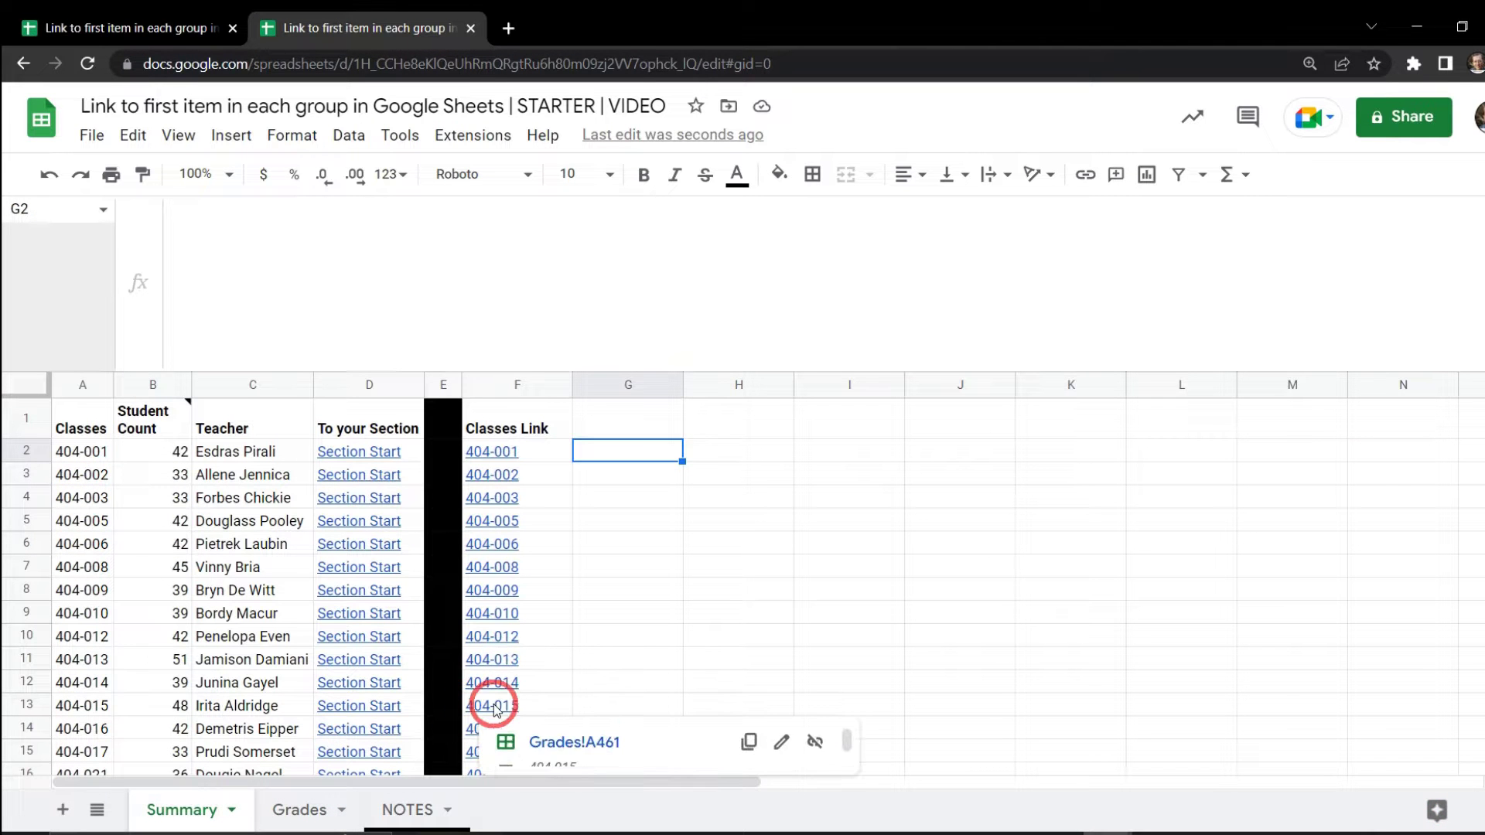
# - Follow the Classes Link for 404-015 to check its target row in Grades, and return to the Summary sheet
pyautogui.click(566, 743)
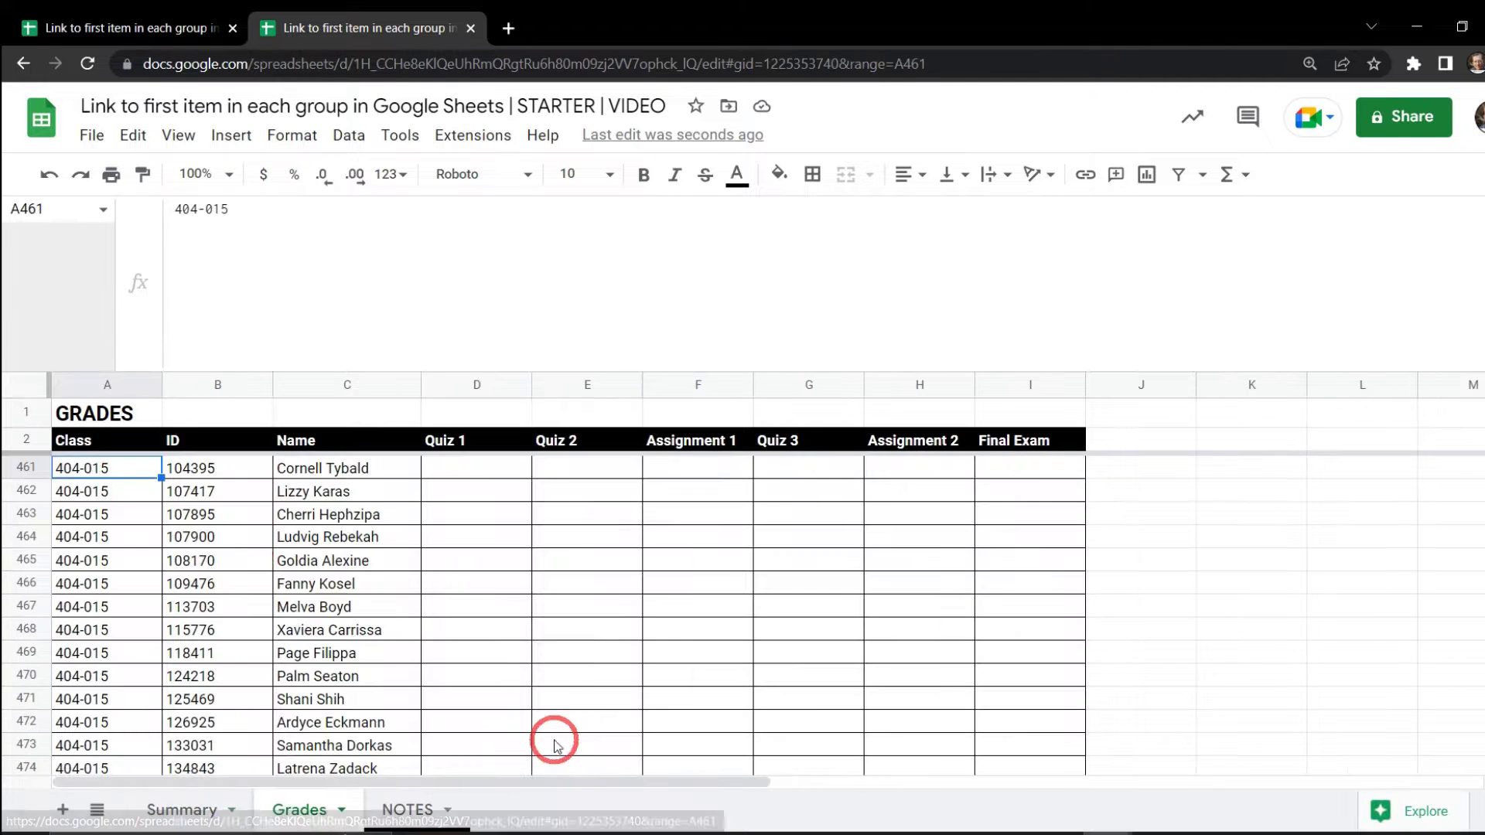
pyautogui.click(186, 805)
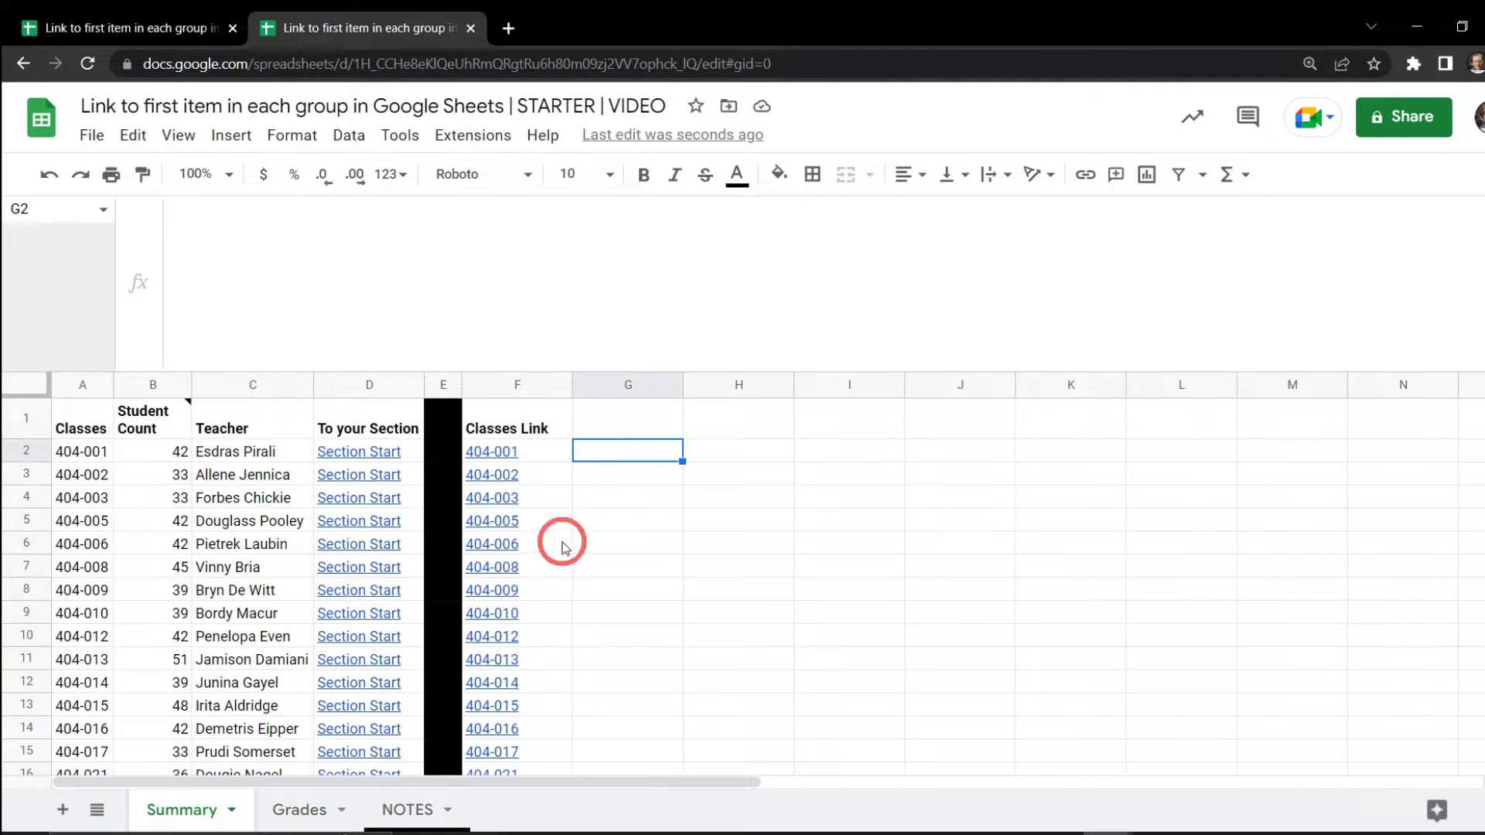
# - Examine the error in F21 below the last class link and compare it with the end of the Classes list in column A
pyautogui.scroll(-2, 579, 506)
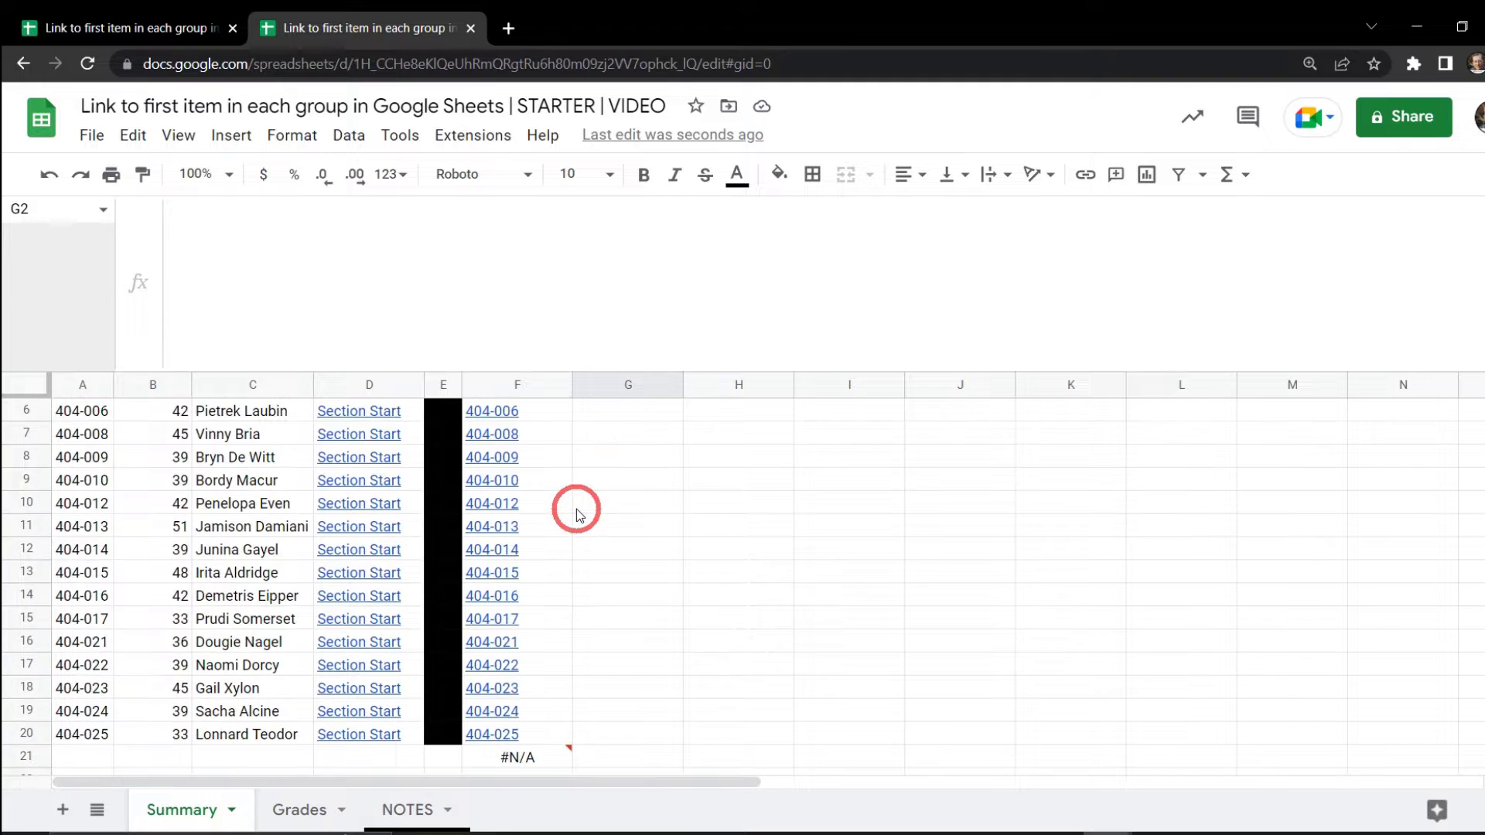
pyautogui.click(535, 759)
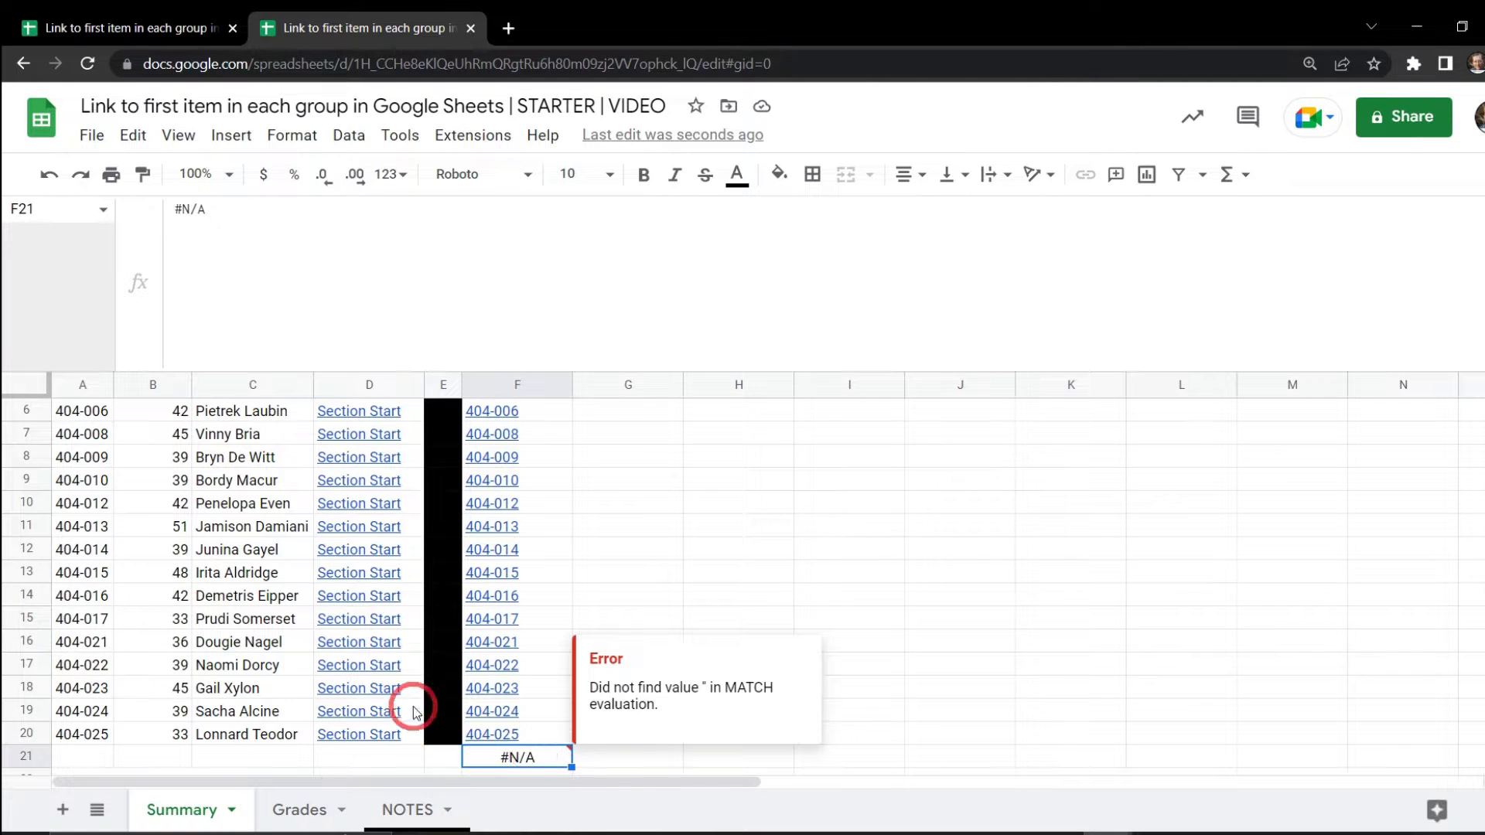
pyautogui.scroll(2, 405, 704)
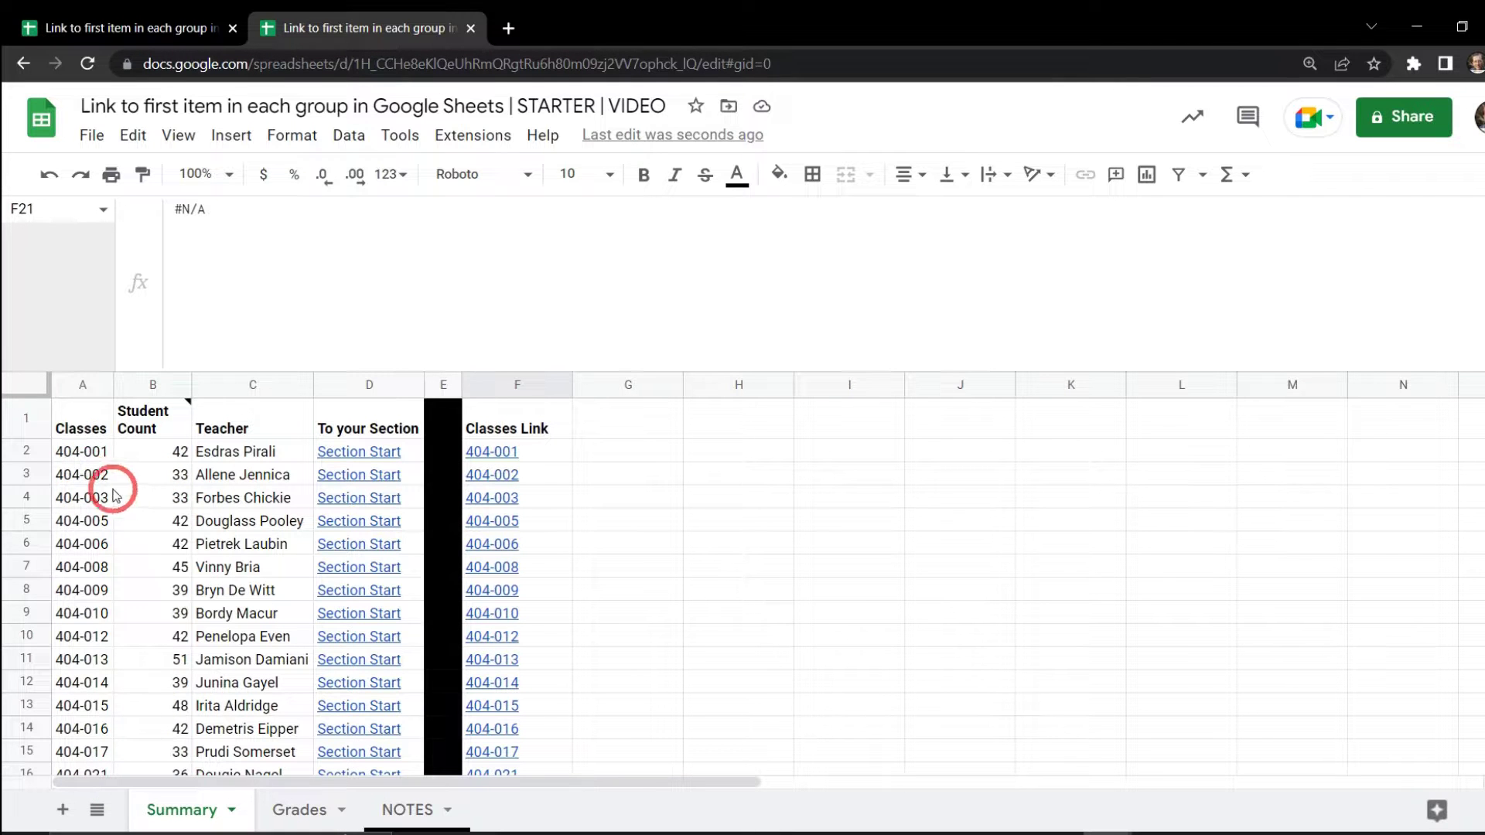
pyautogui.scroll(-2, 364, 488)
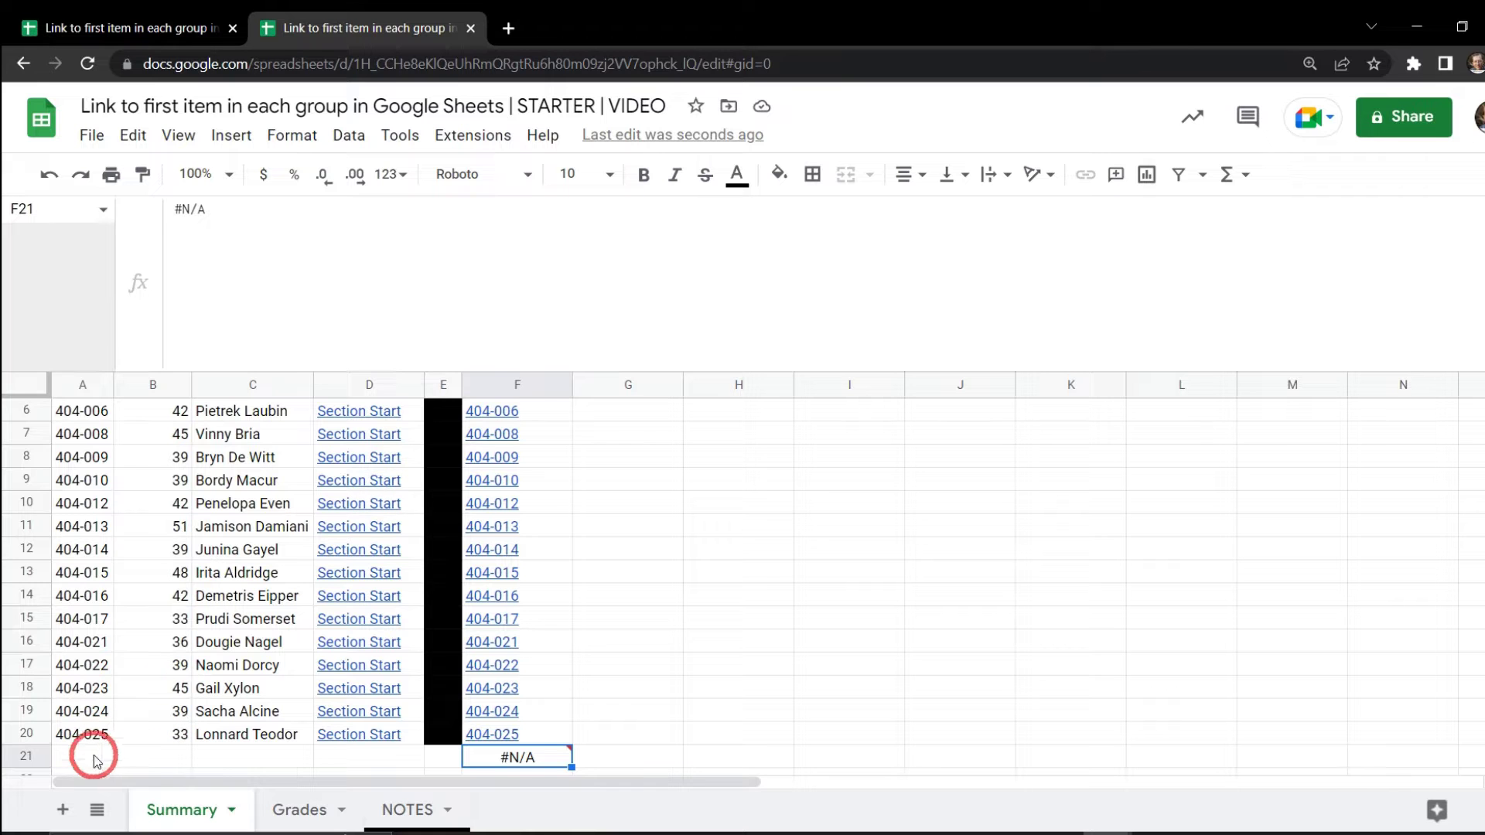
pyautogui.moveTo(520, 765)
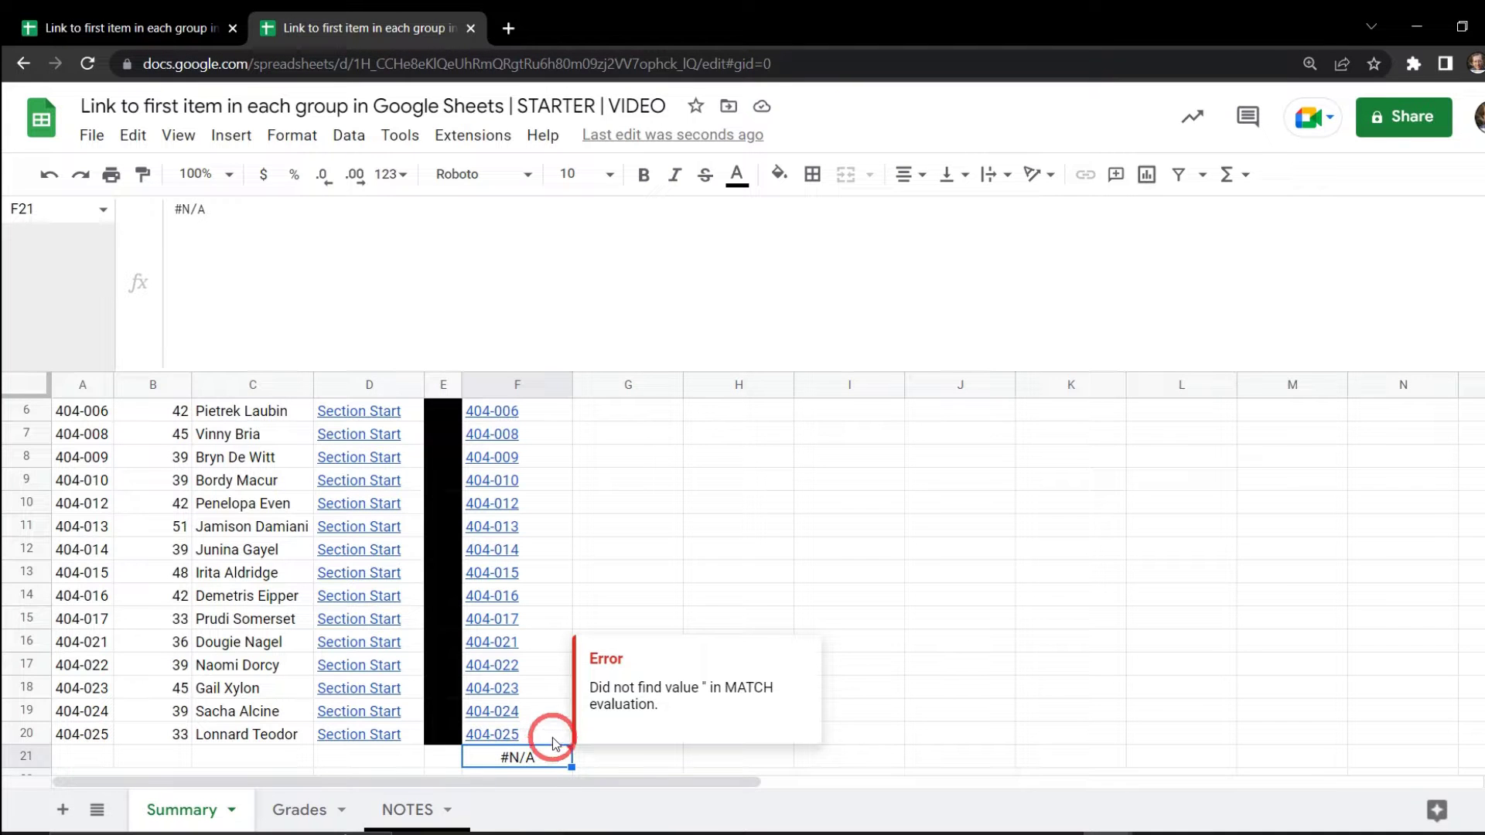
# - In the F2 formula, insert IFNA( on a new line between ARRAYFORMULA( and HYPERLINK(
pyautogui.scroll(2, 545, 719)
pyautogui.click(553, 453)
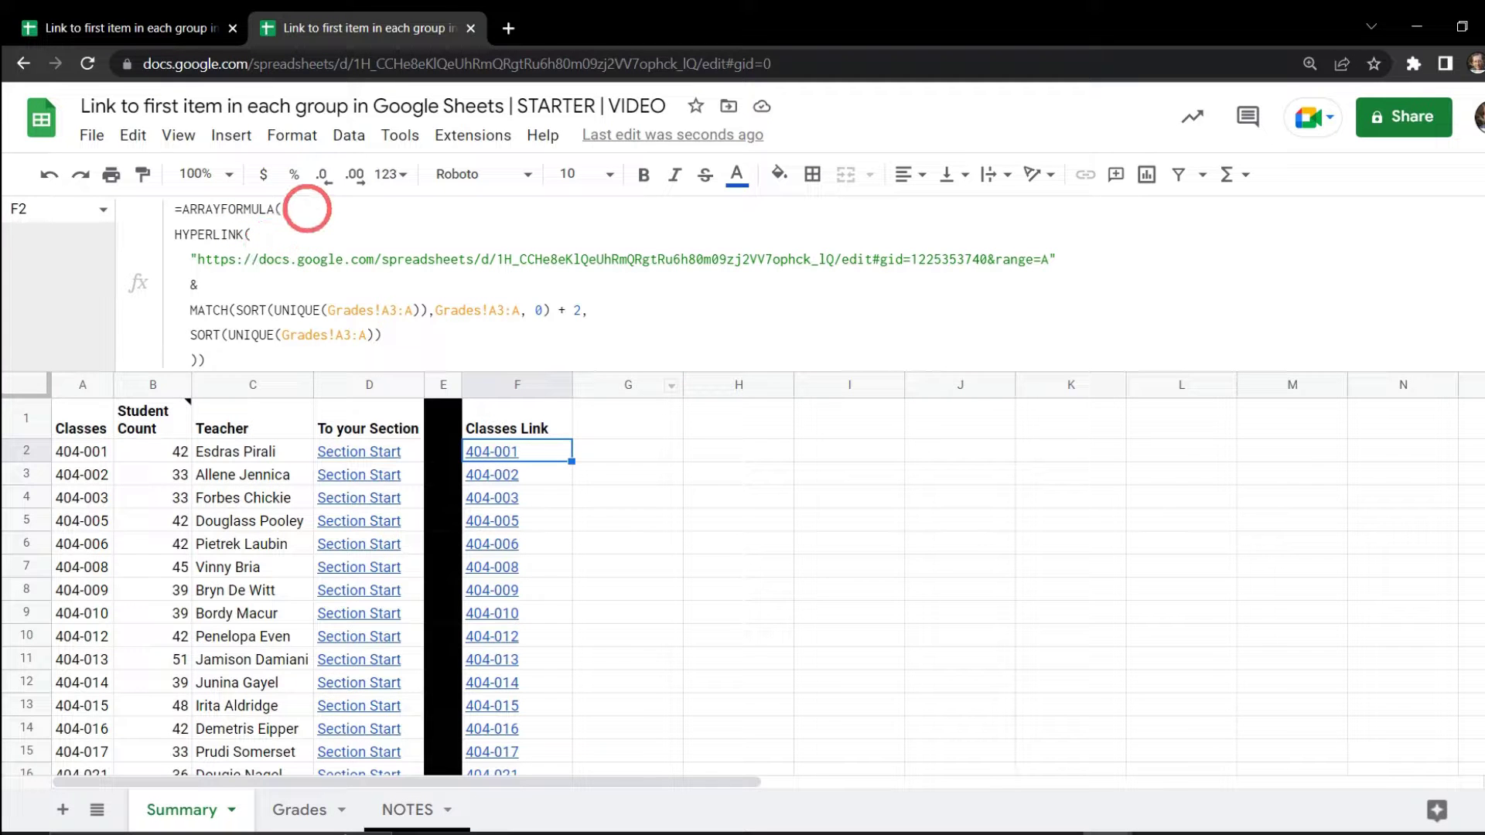
pyautogui.click(311, 209)
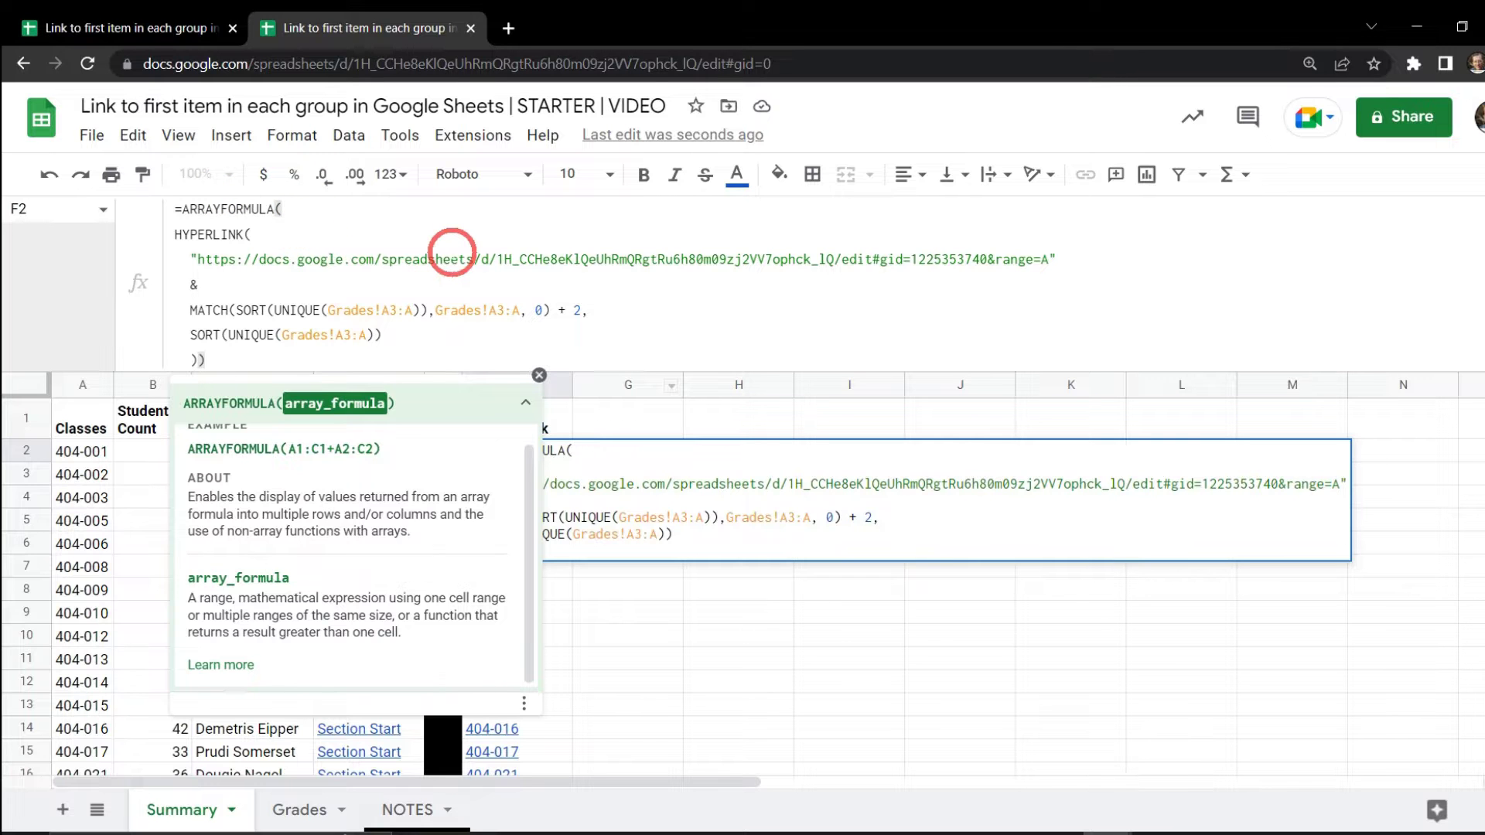
pyautogui.hotkey('ctrl', 'Return')
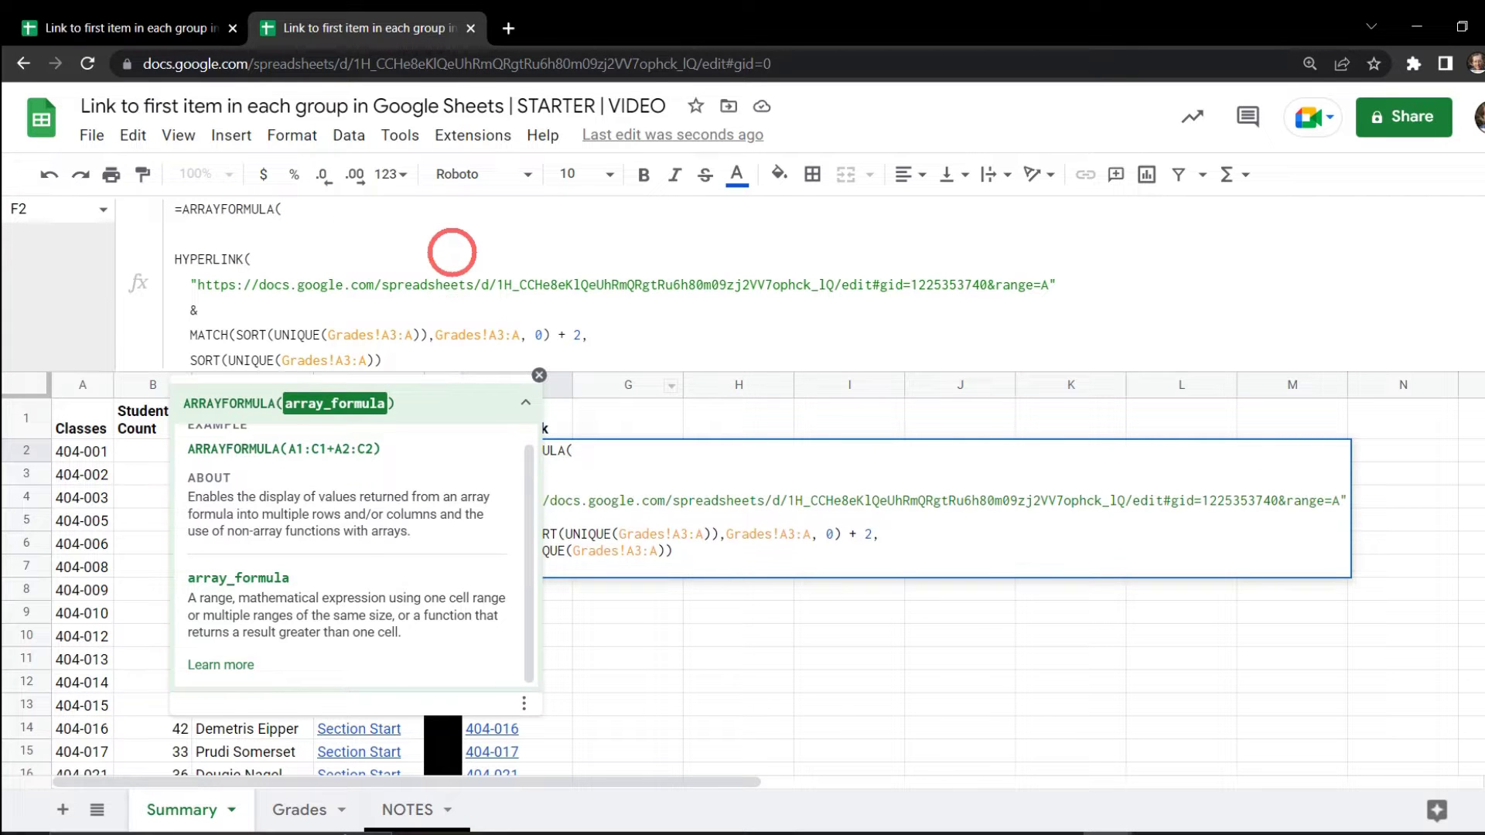
pyautogui.write('IFN')
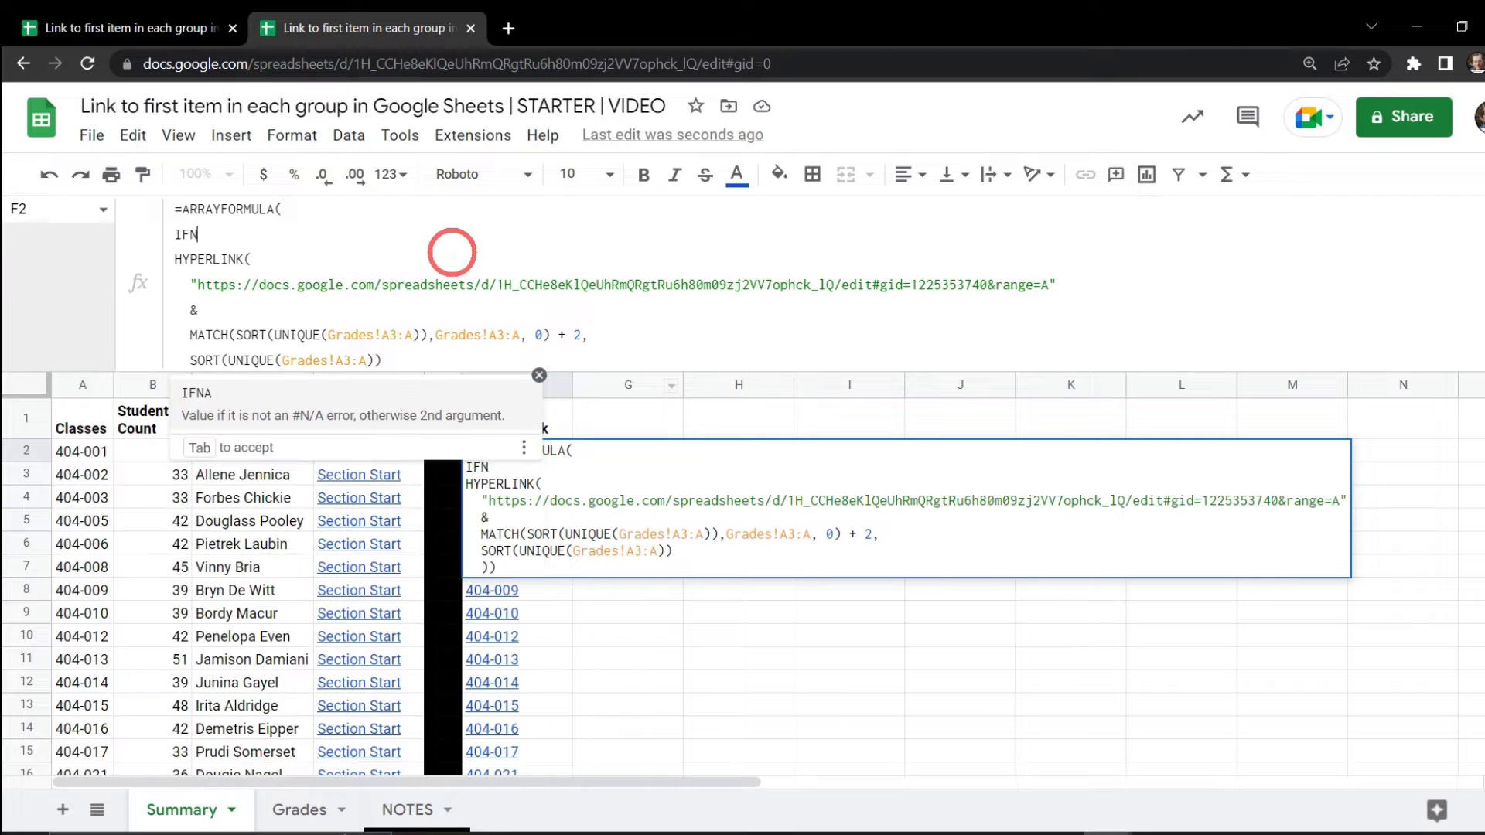
pyautogui.write('A(')
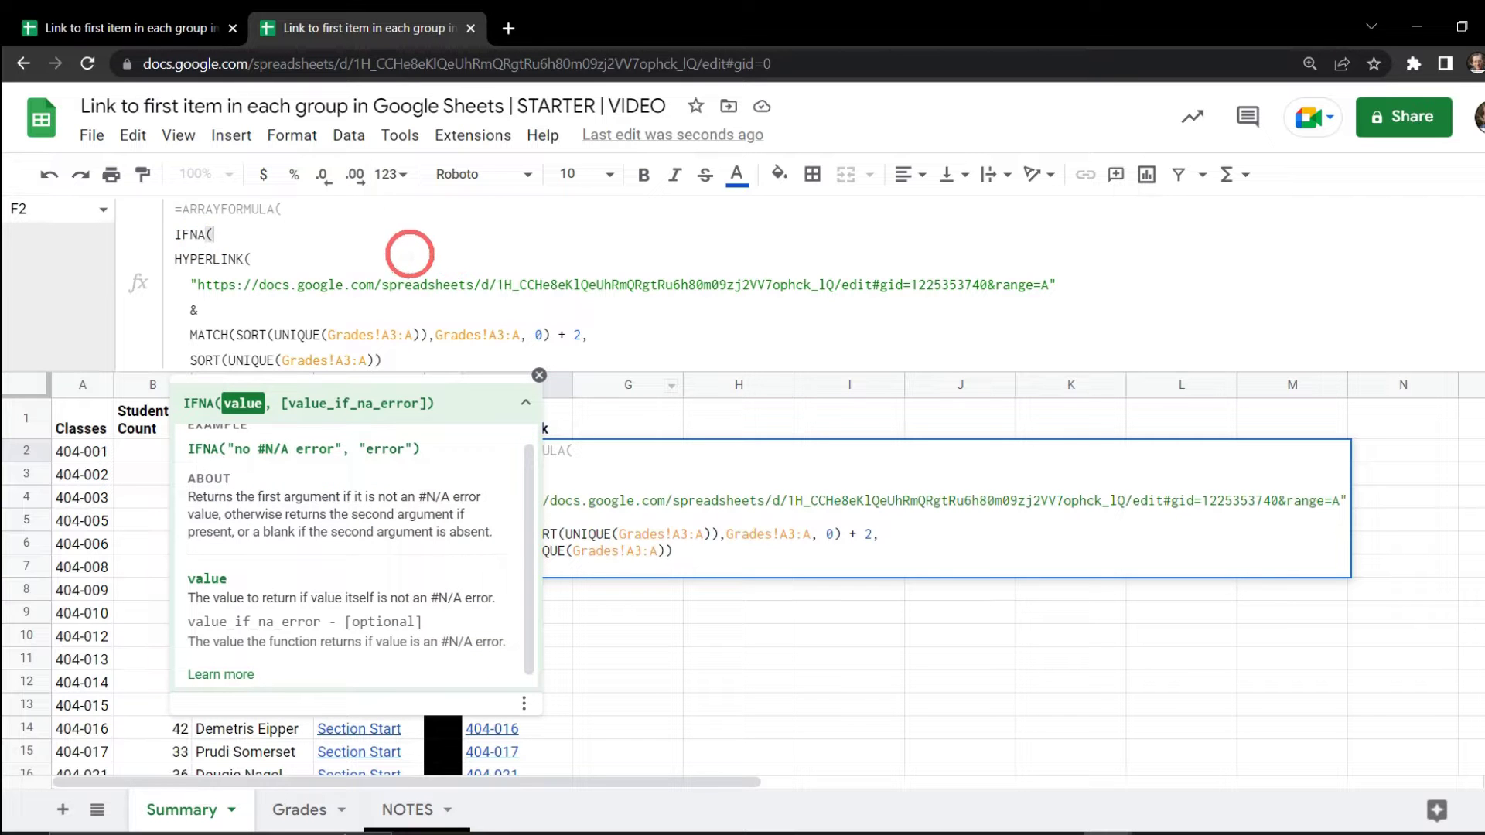
# - Enlarge the formula bar and split the final two closing brackets of the F2 formula onto separate lines
pyautogui.scroll(-1, 410, 254)
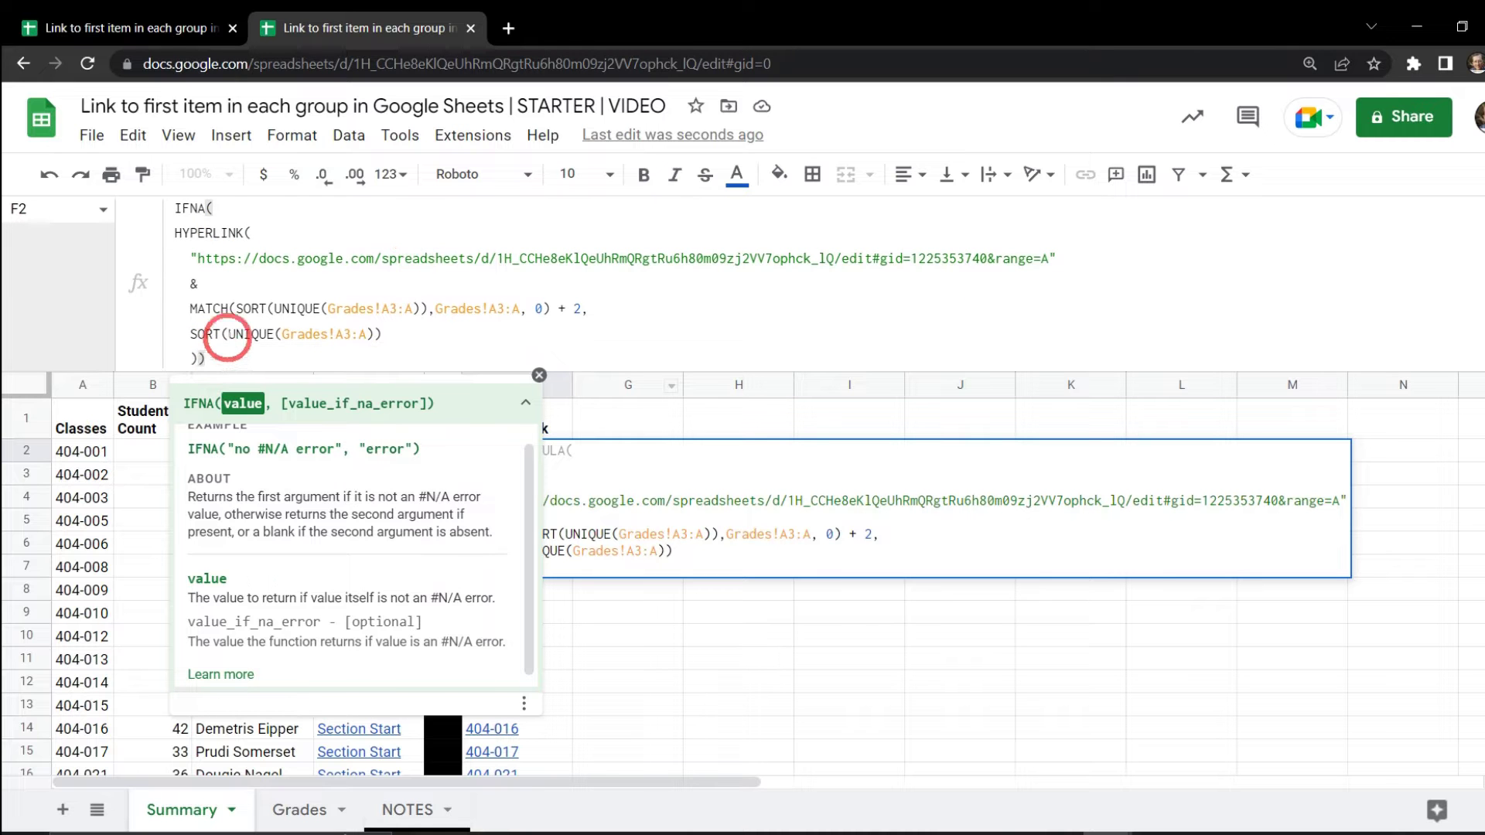
pyautogui.click(418, 335)
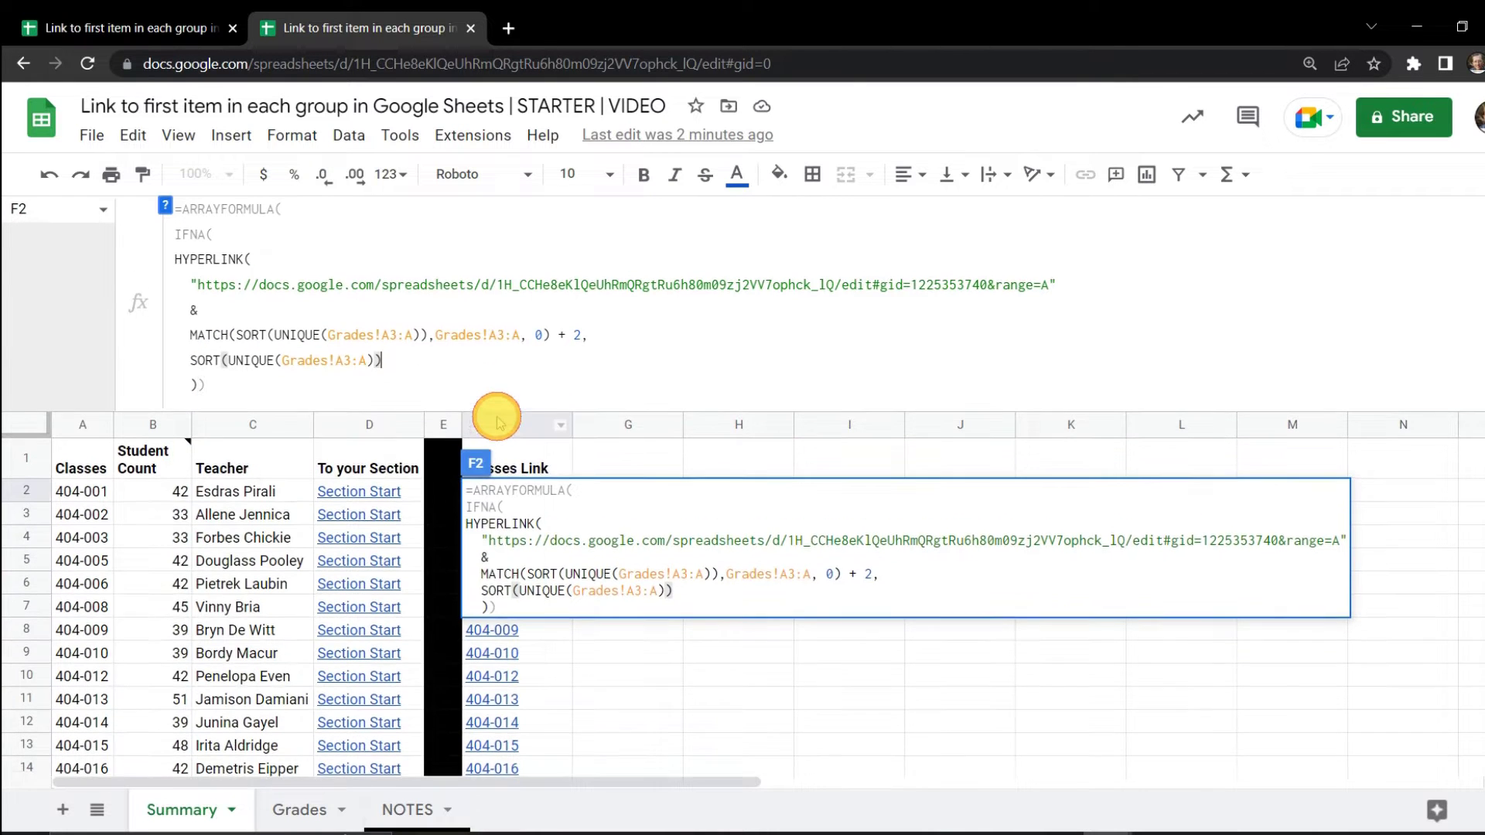
pyautogui.click(225, 233)
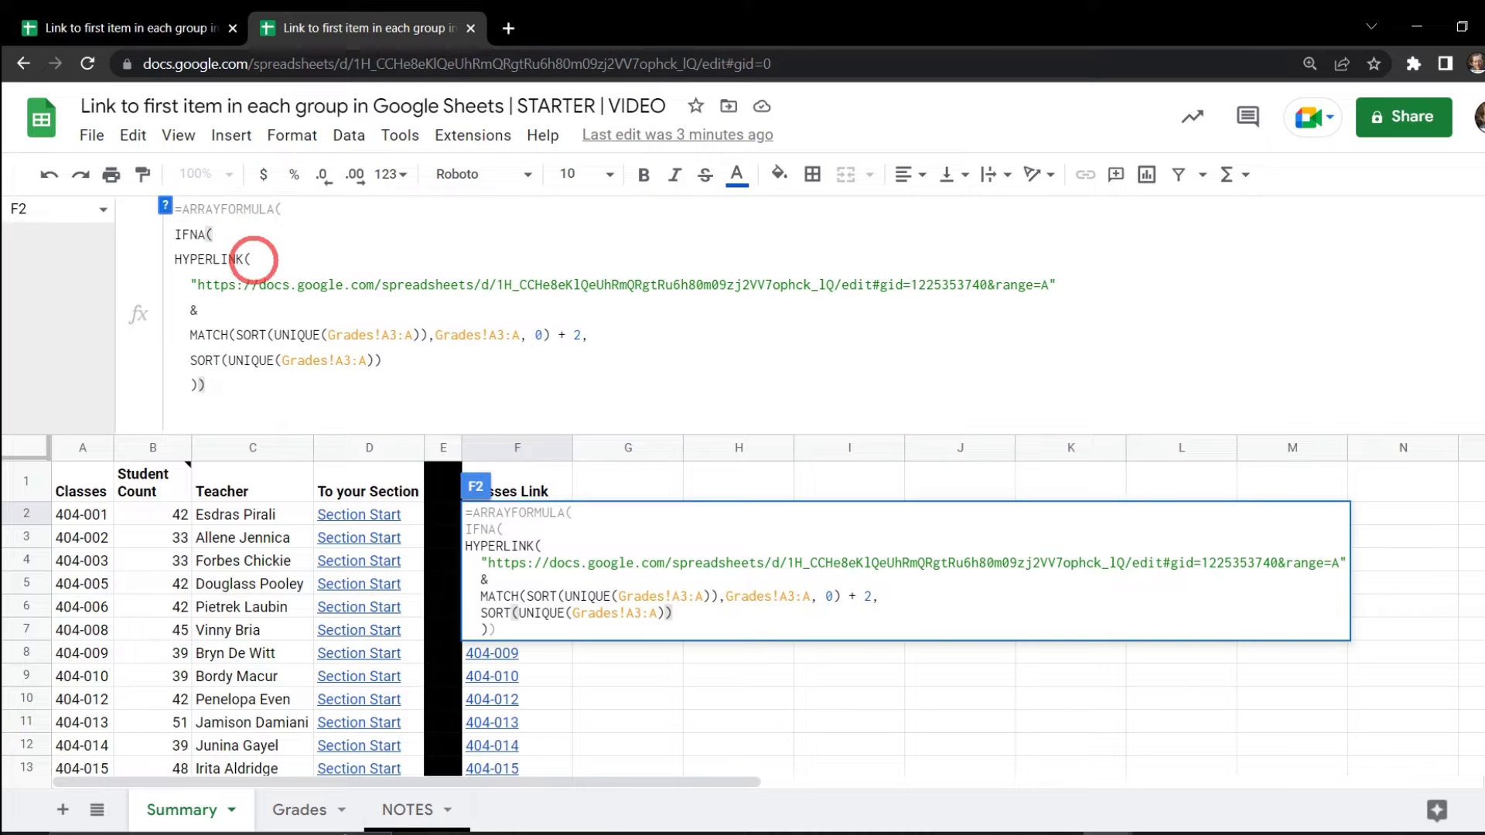
pyautogui.click(196, 384)
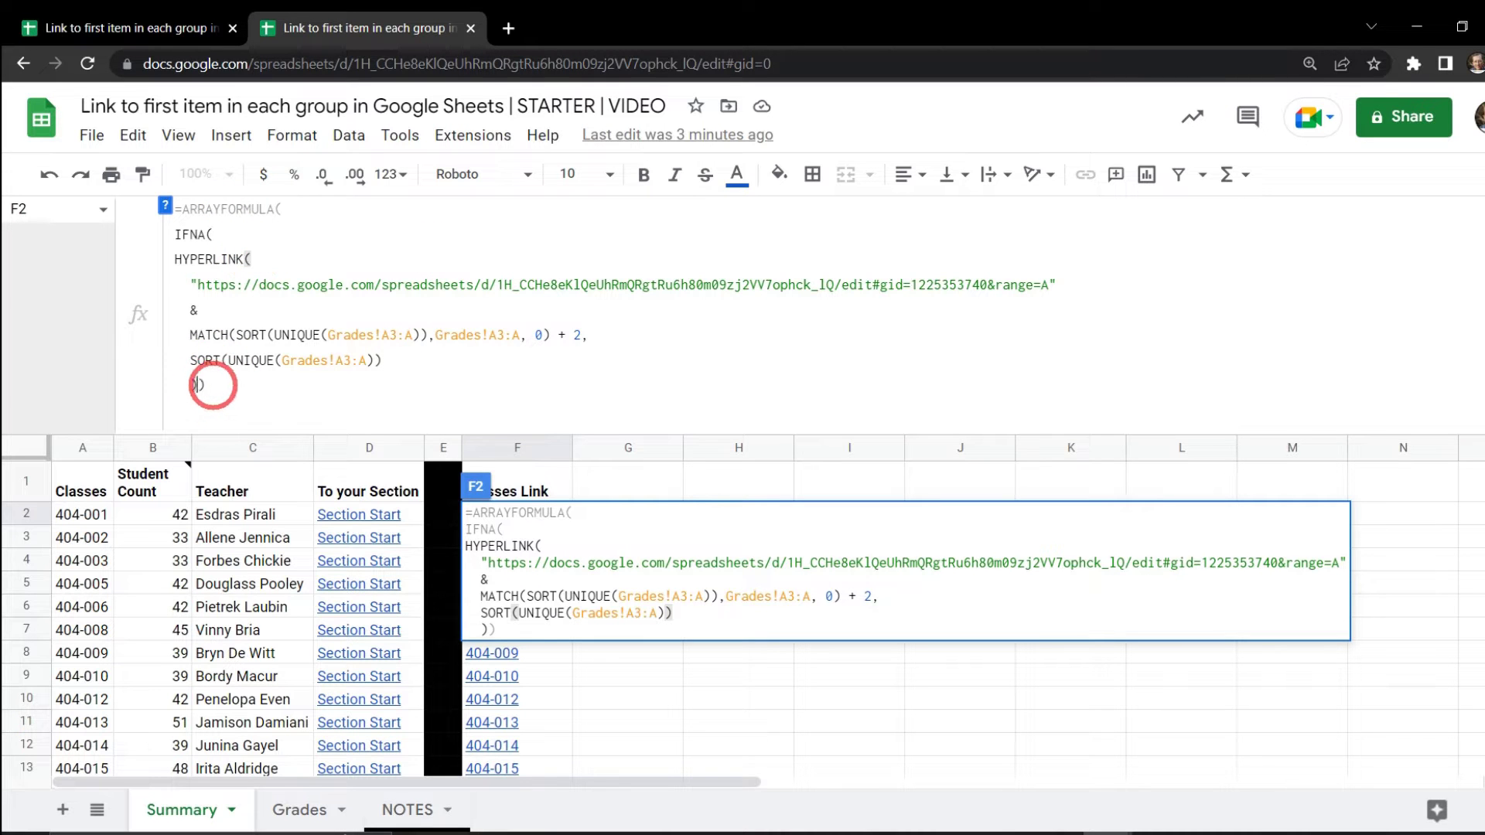
pyautogui.hotkey('ctrl', 'Return')
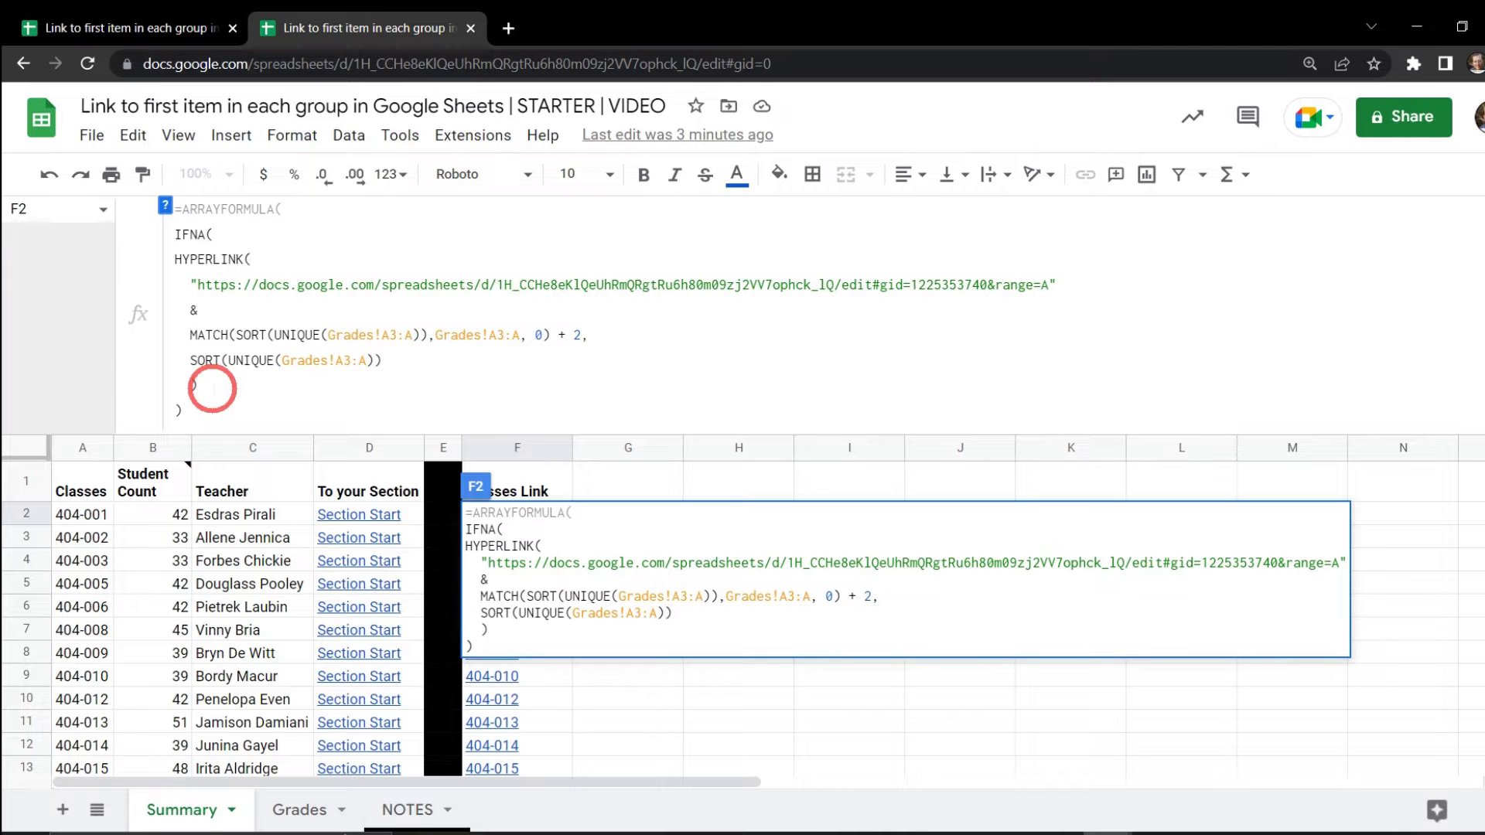
# - Add , "" on a new line as the IFNA fallback value, commit the F2 formula, and check cell F21
pyautogui.hotkey('ctrl', 'Return')
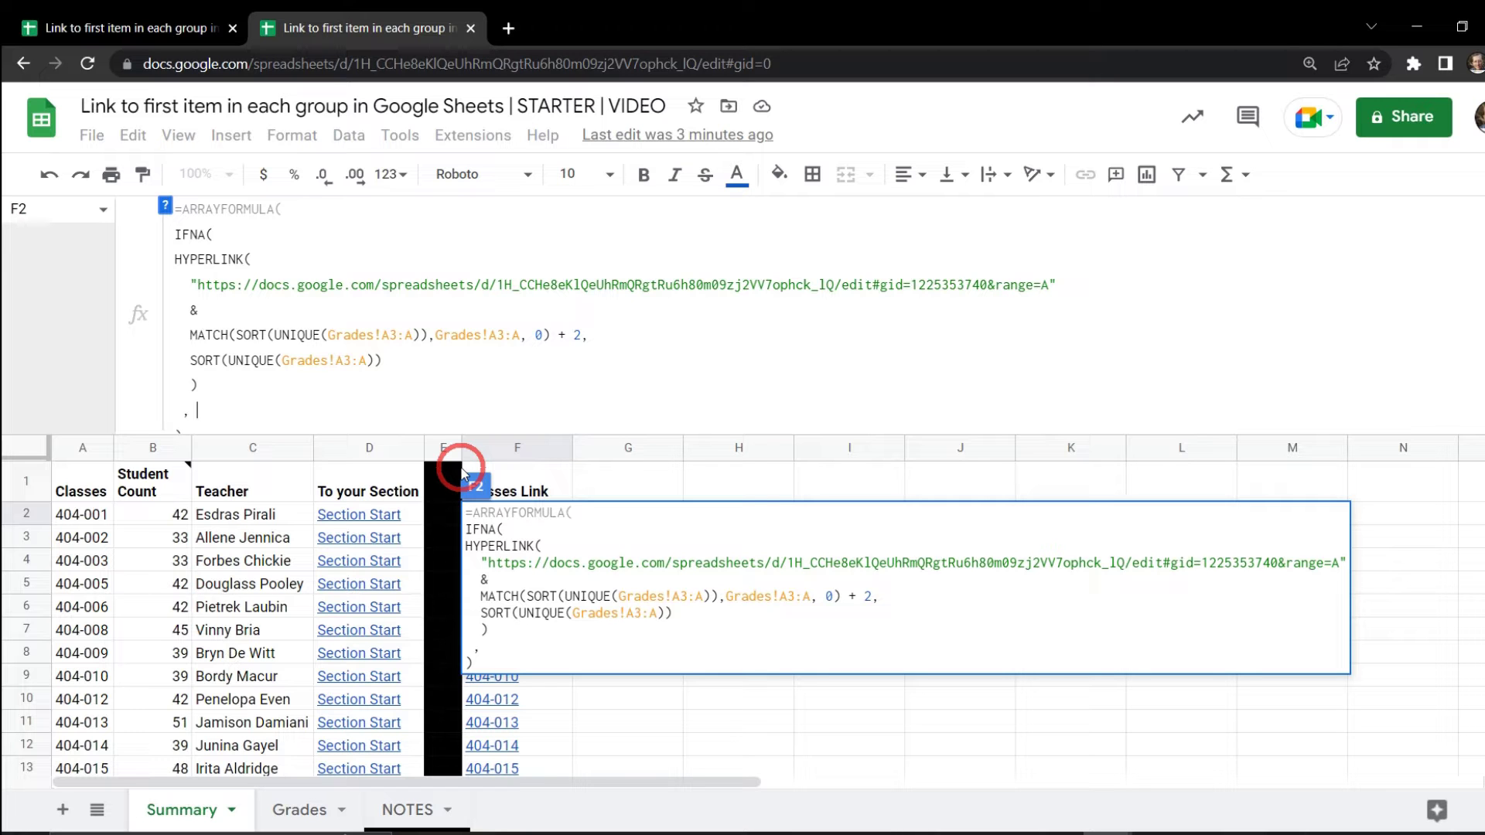
pyautogui.write('""')
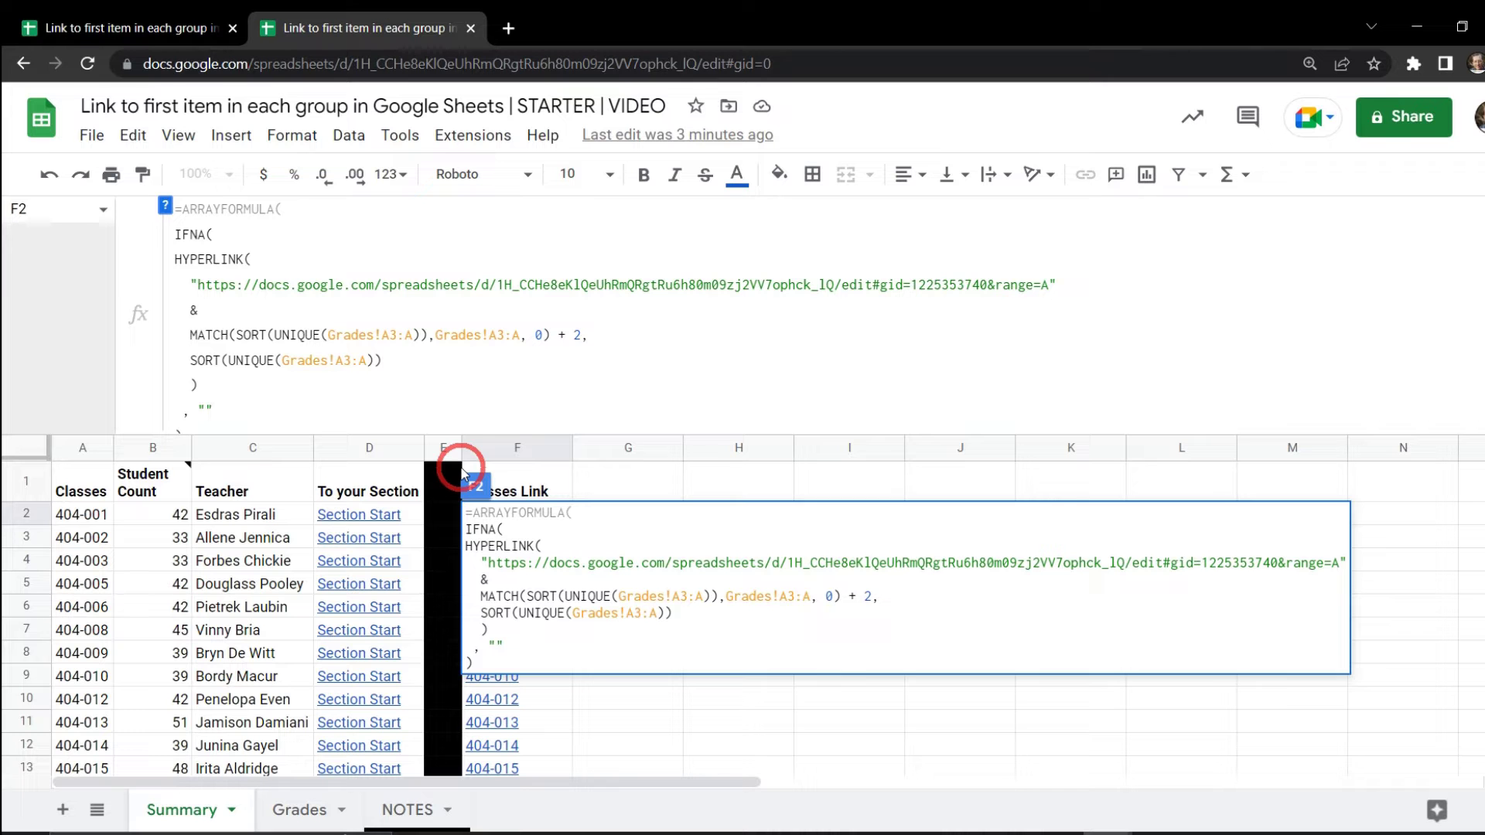
pyautogui.scroll(-1, 498, 322)
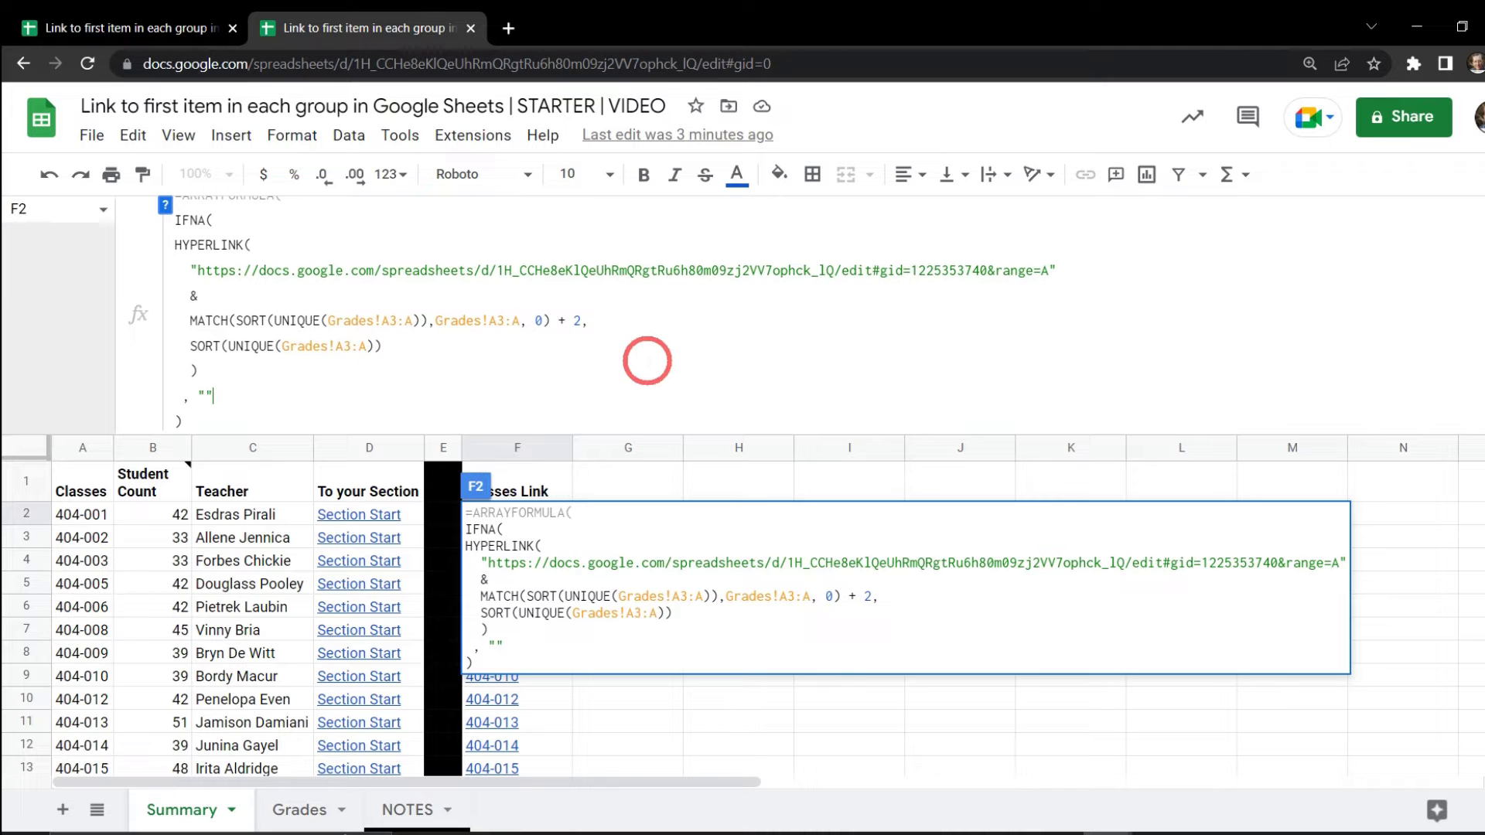
pyautogui.press('Tab')
pyautogui.scroll(-5, 603, 542)
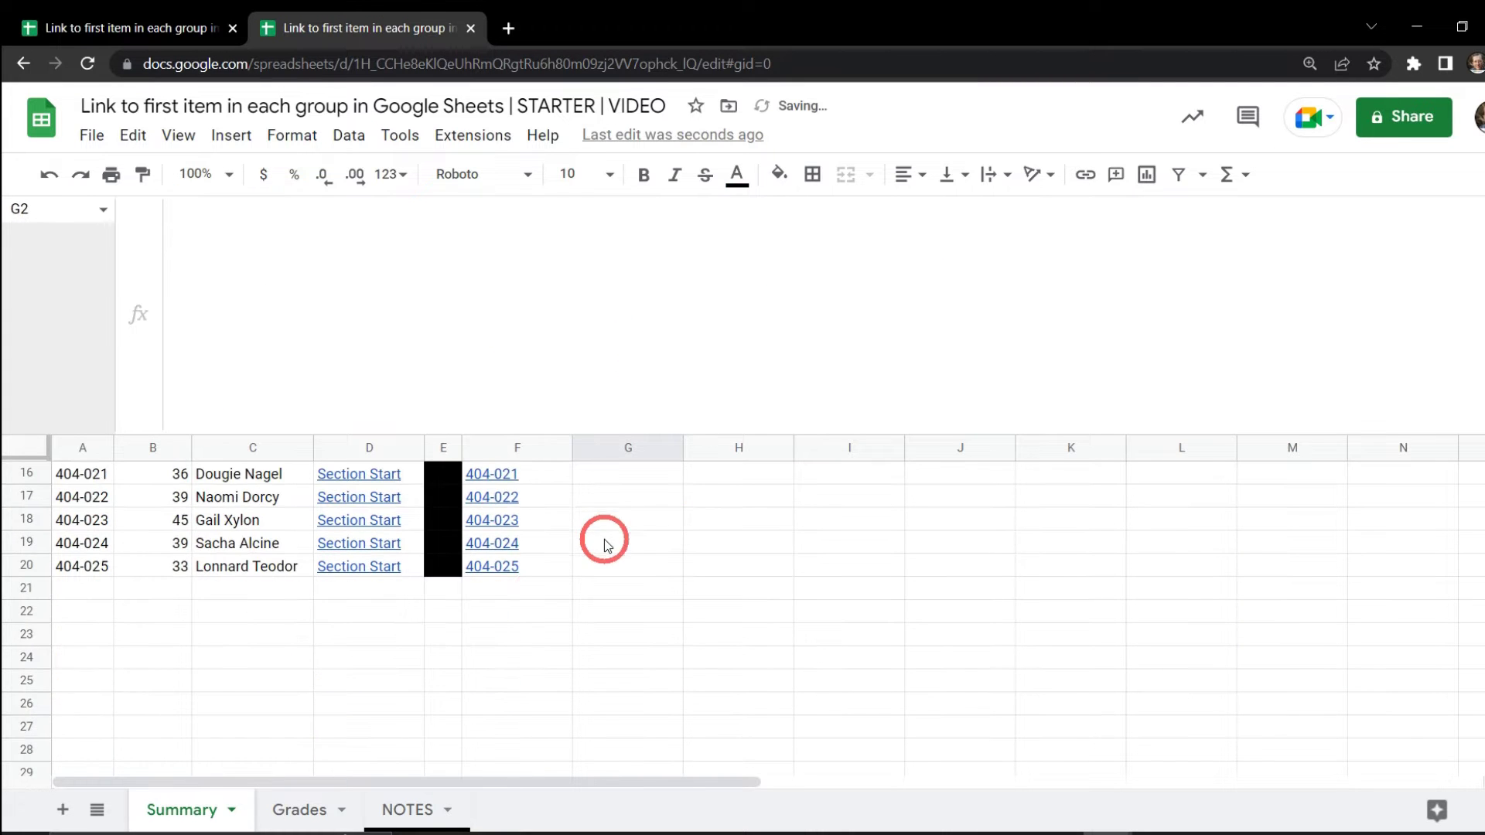
pyautogui.click(534, 591)
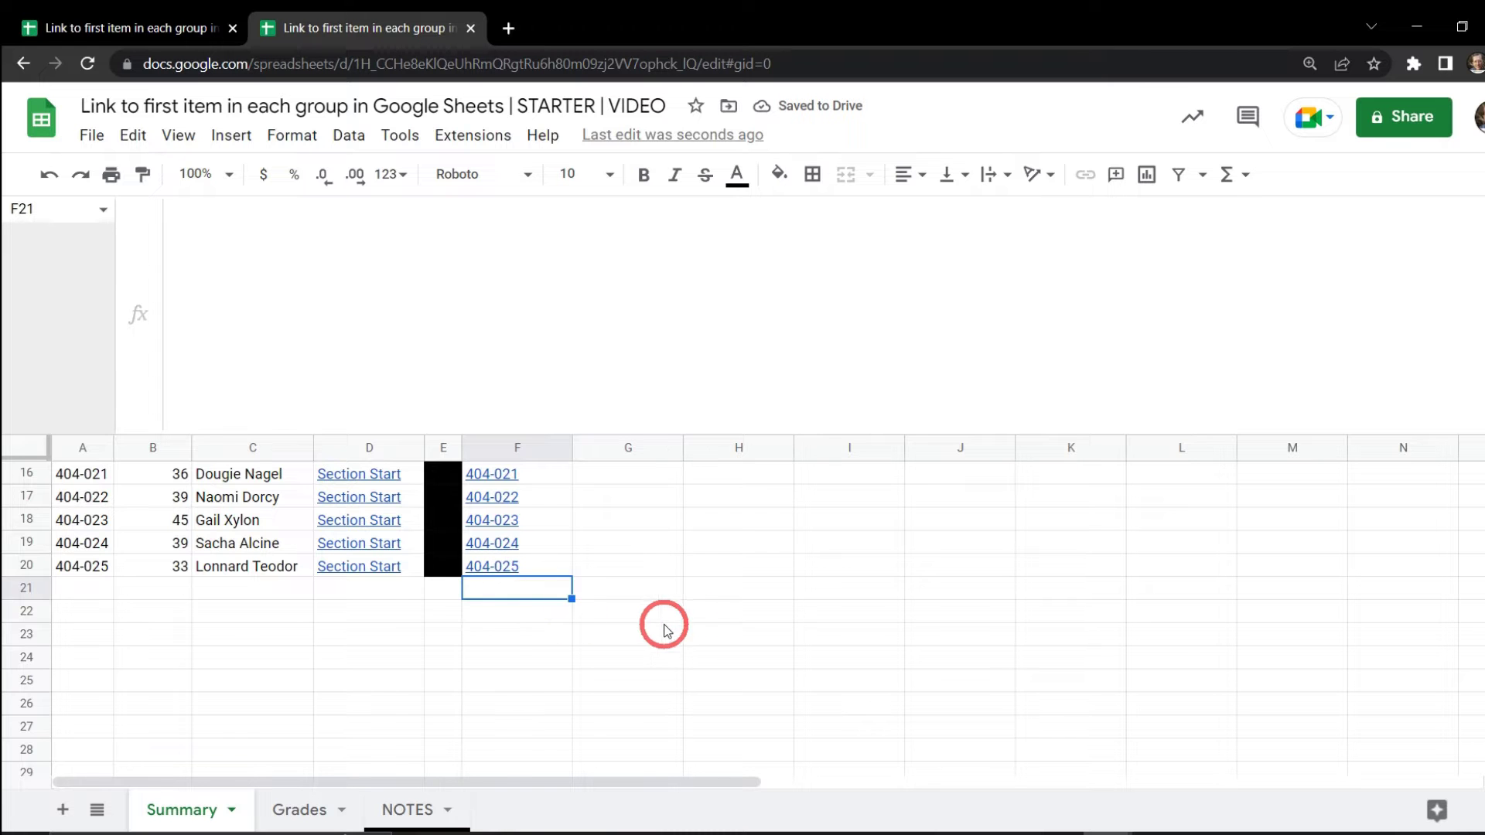
# - Shrink the formula bar back to a single line and select cell G2
pyautogui.scroll(5, 667, 619)
pyautogui.moveTo(706, 427); pyautogui.dragTo(706, 176)
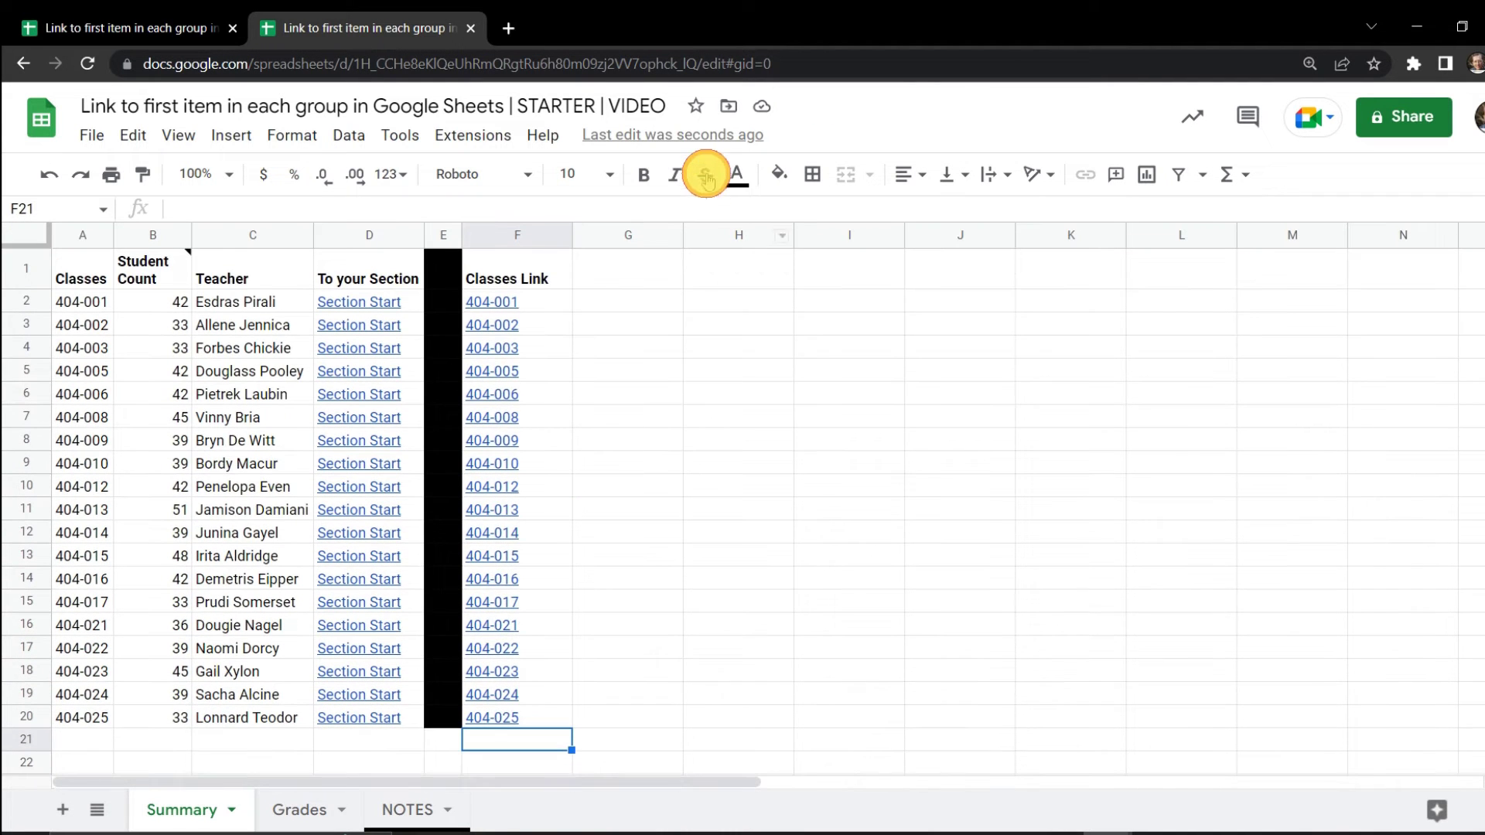
pyautogui.click(636, 310)
# - Follow the Classes Link for 404-008 to check its target, return to the Summary sheet, and select the 404-016 link
pyautogui.click(514, 418)
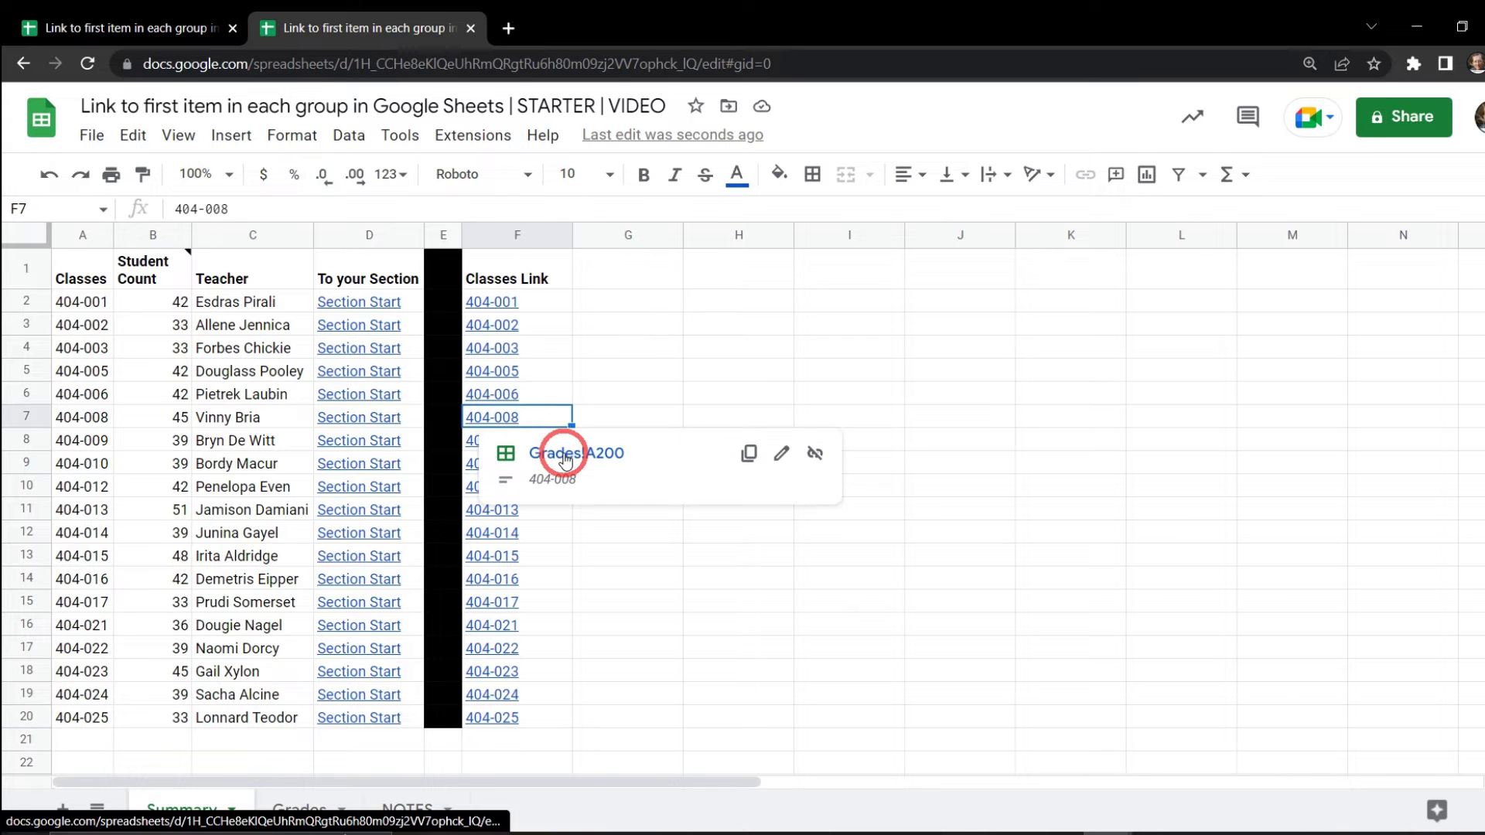
pyautogui.click(565, 457)
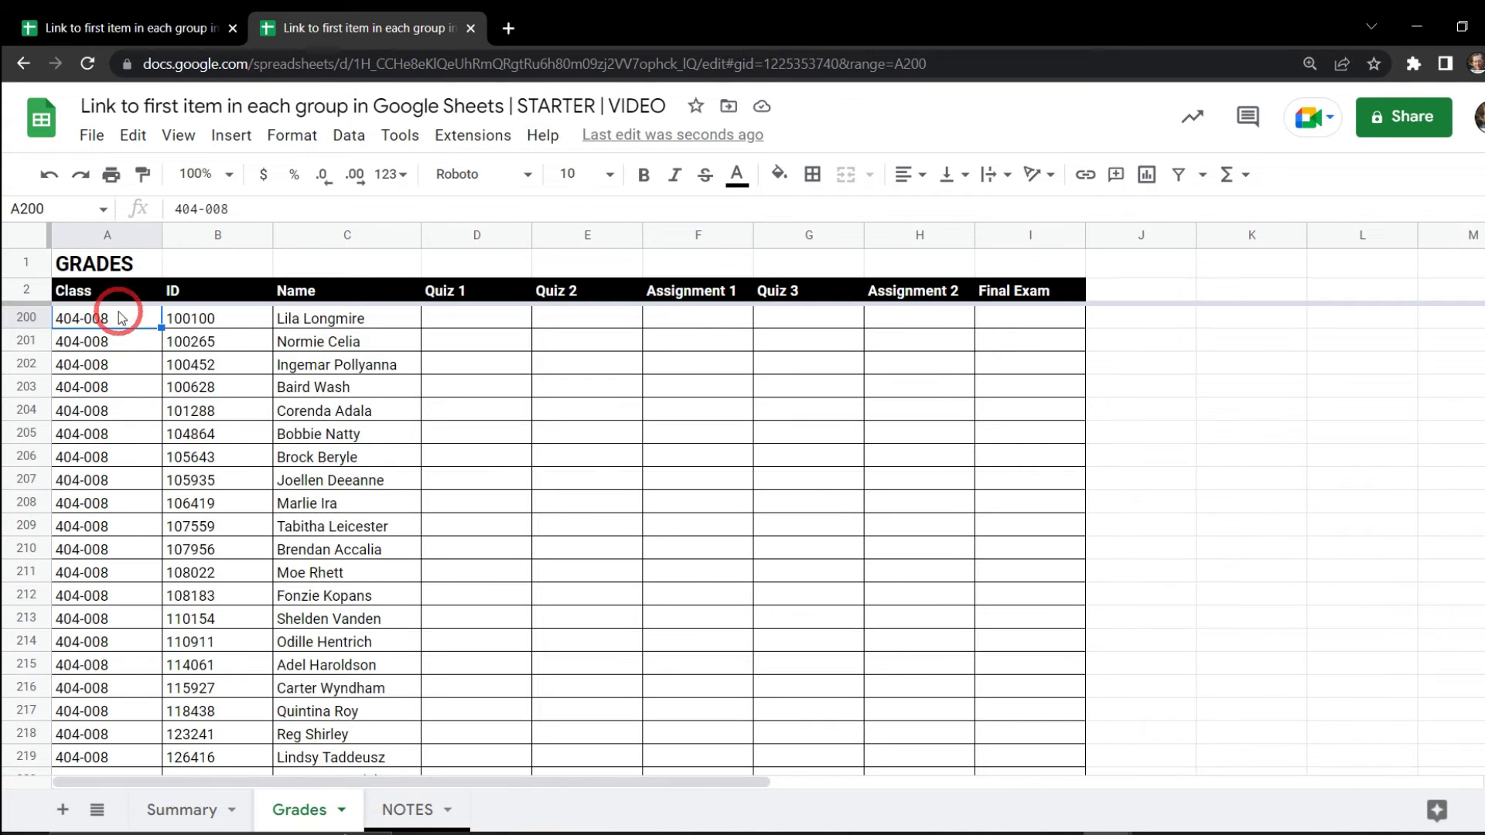
pyautogui.click(186, 808)
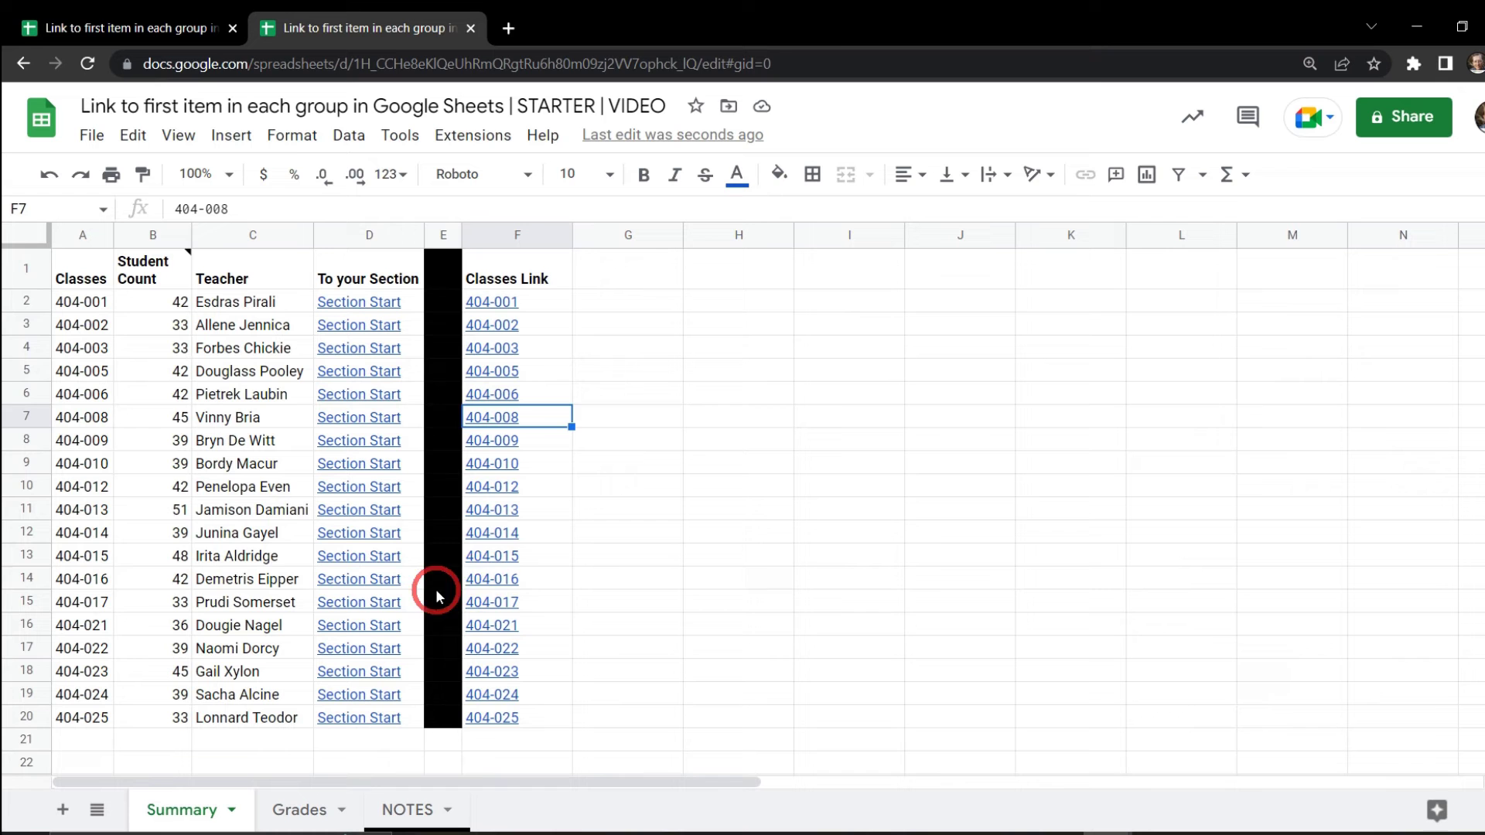
pyautogui.click(498, 580)
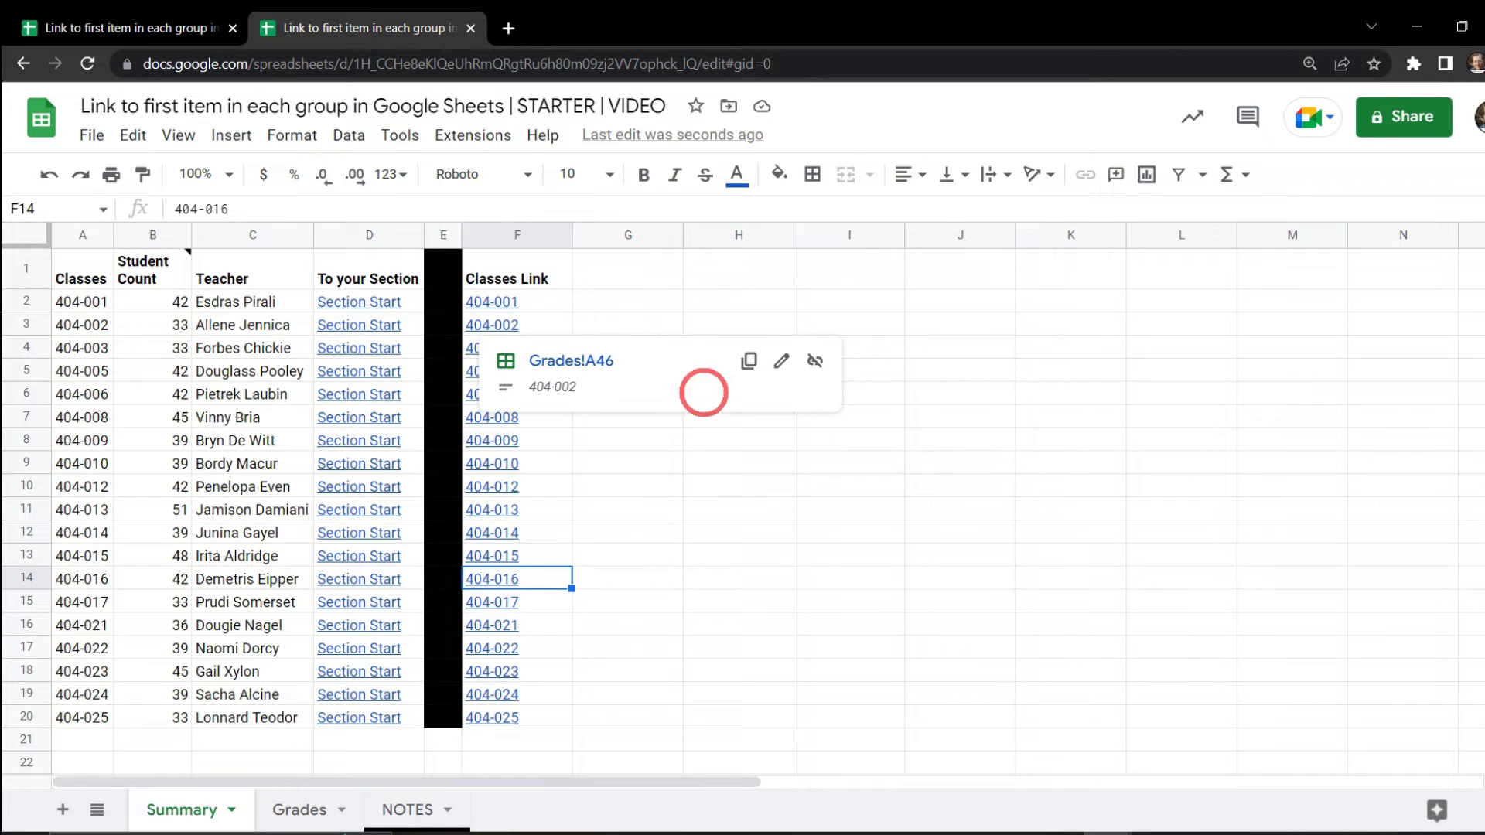
# - Review the formulas in A2, D2 and F2, and preview the link target for class 404-001
pyautogui.click(101, 304)
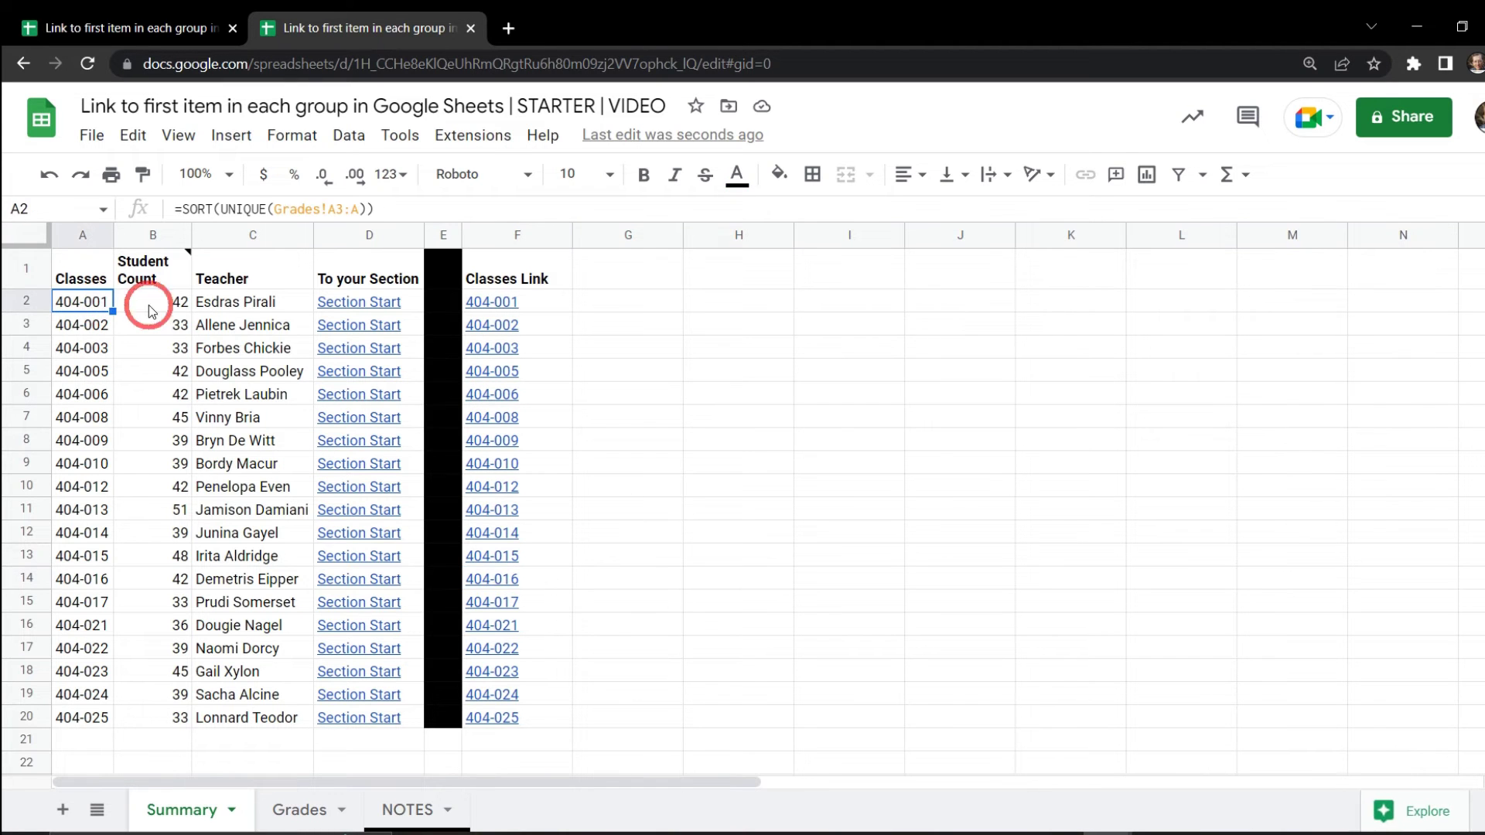
pyautogui.click(372, 300)
pyautogui.click(526, 303)
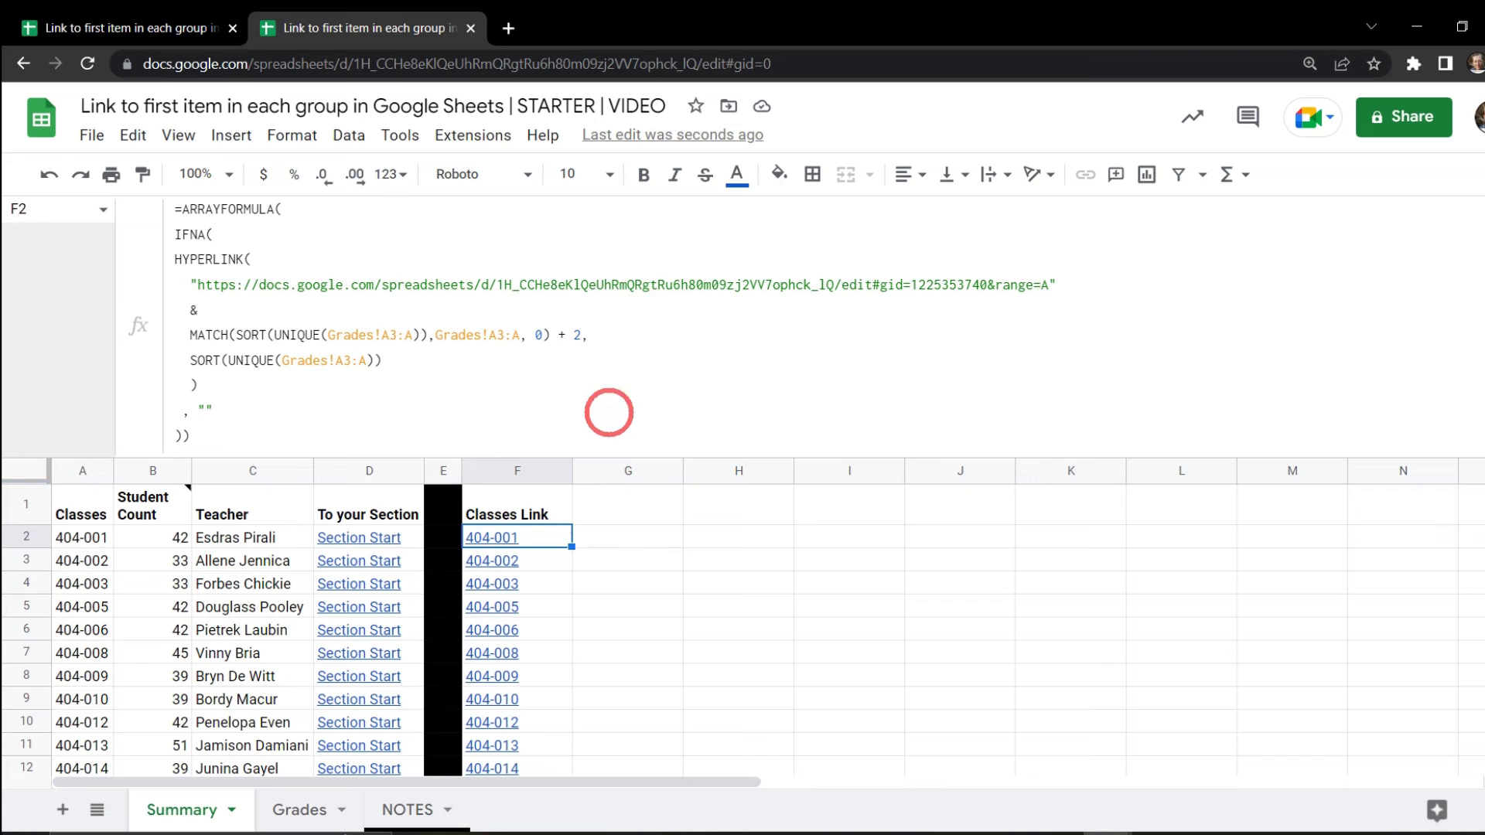
pyautogui.moveTo(546, 541)
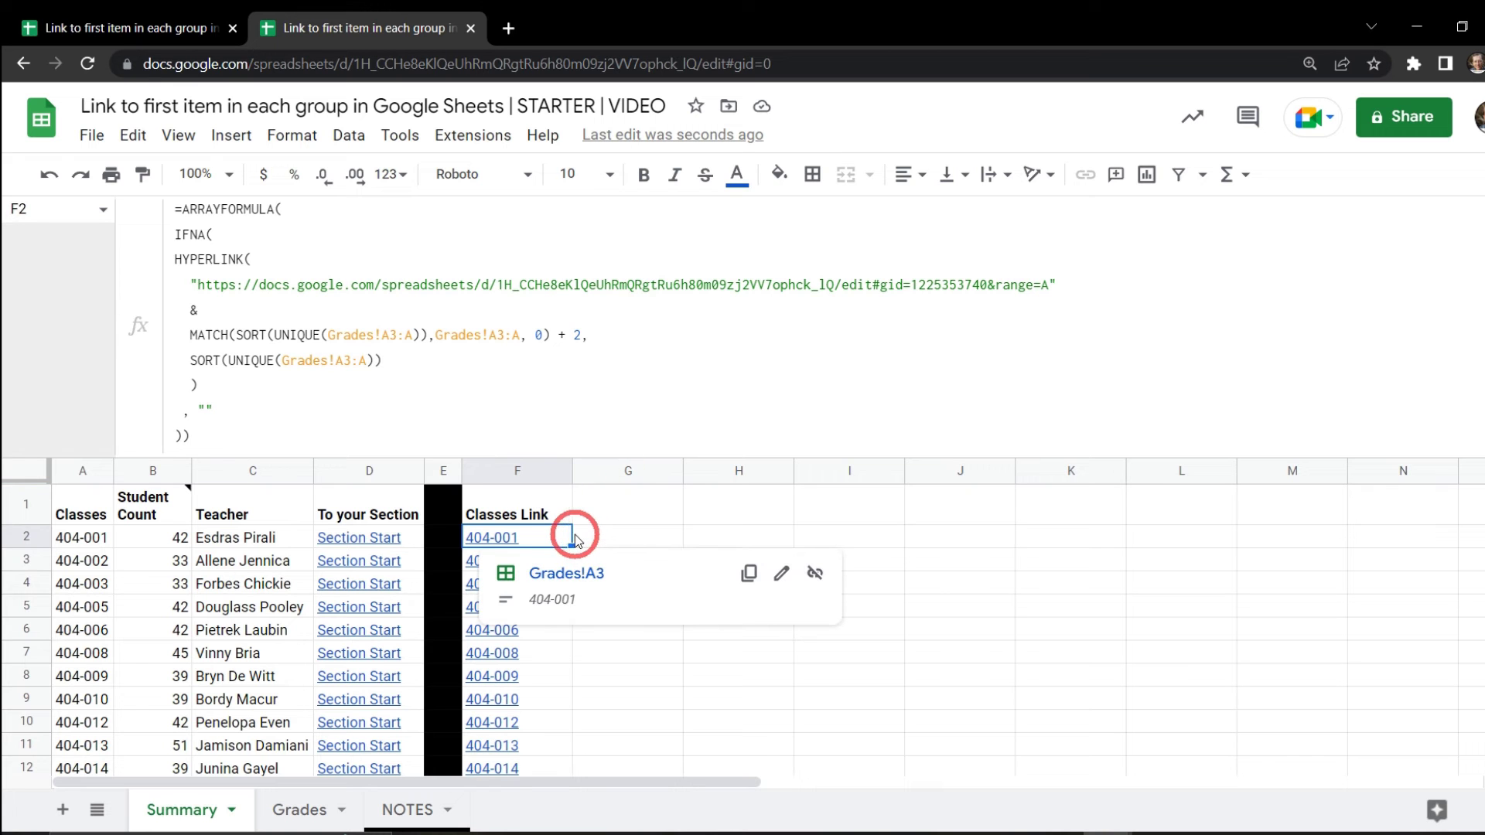
pyautogui.click(617, 535)
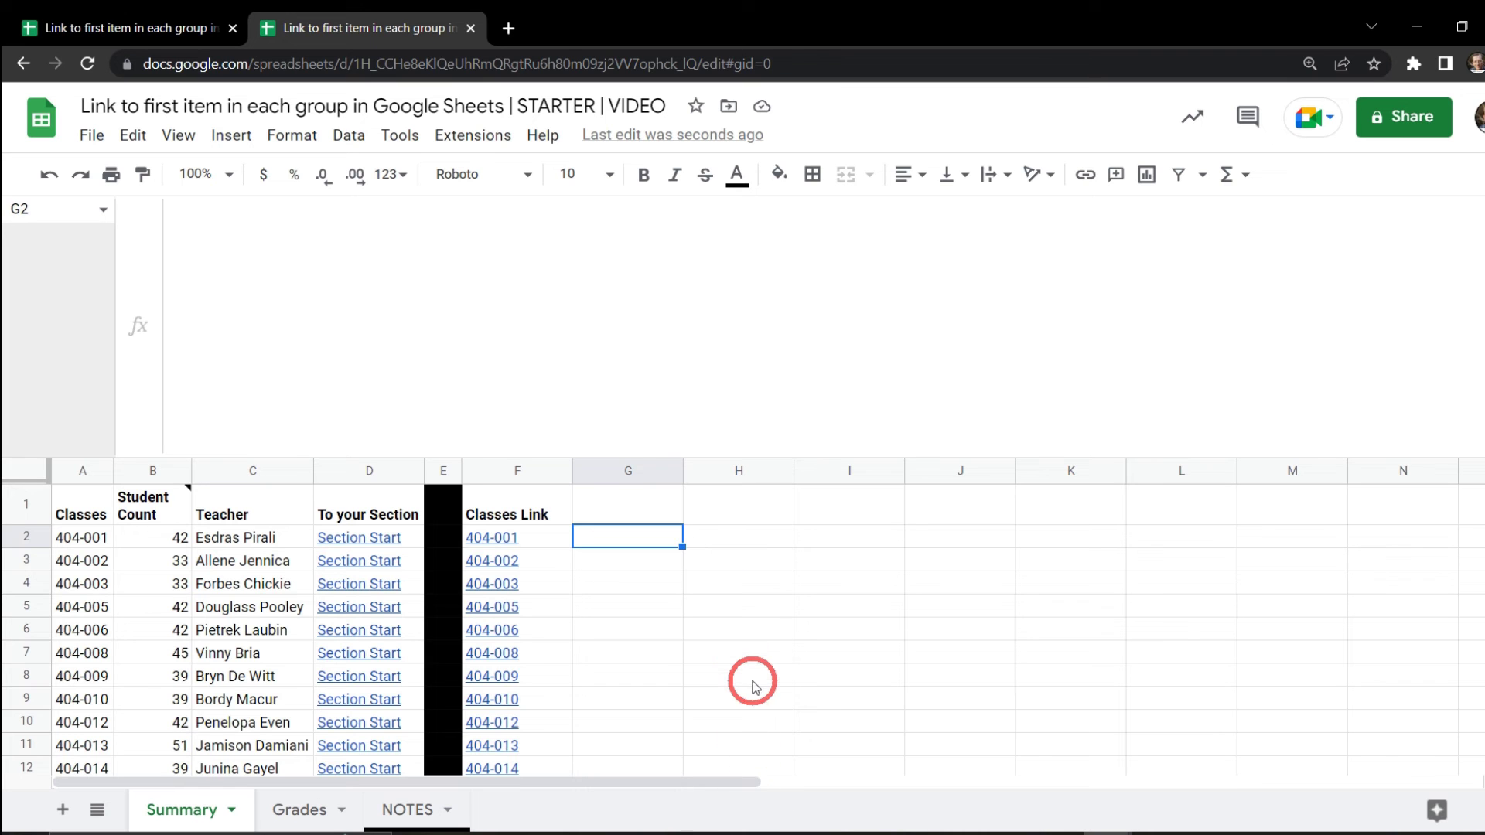